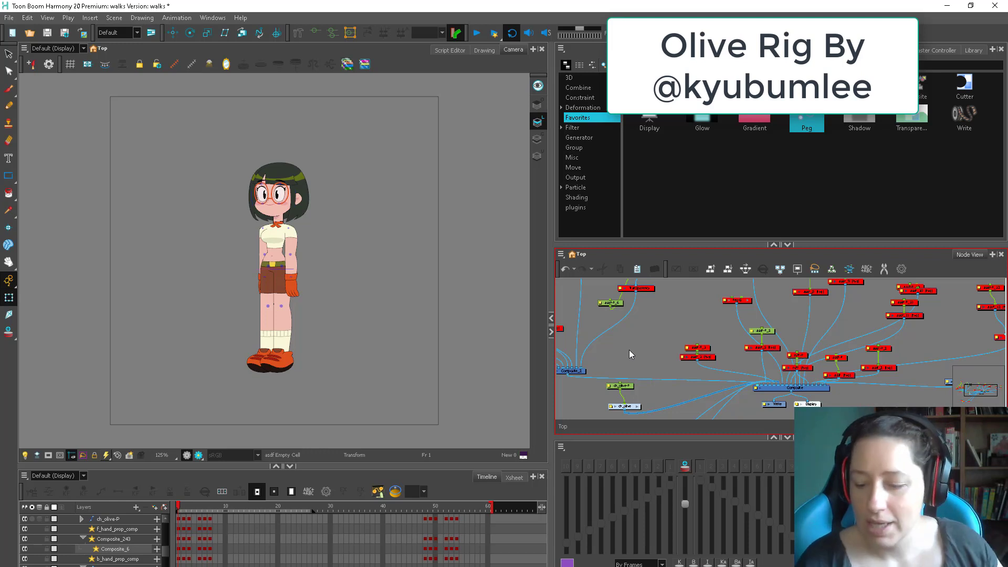
{"action": "left_click", "coordinate": [631, 386]}
{"action": "left_click", "coordinate": [645, 360]}
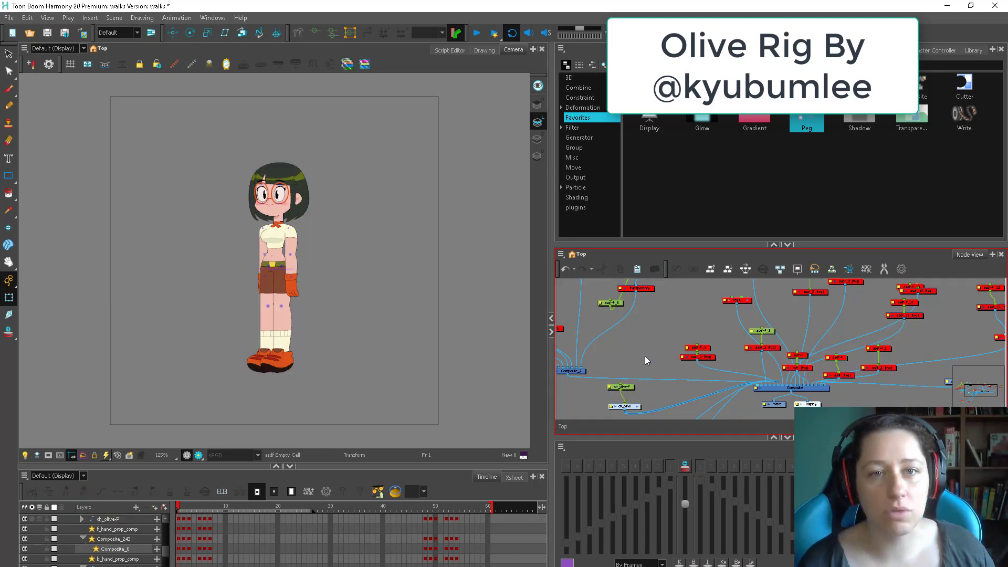
{"action": "left_click", "coordinate": [631, 387]}
{"action": "left_click", "coordinate": [641, 367]}
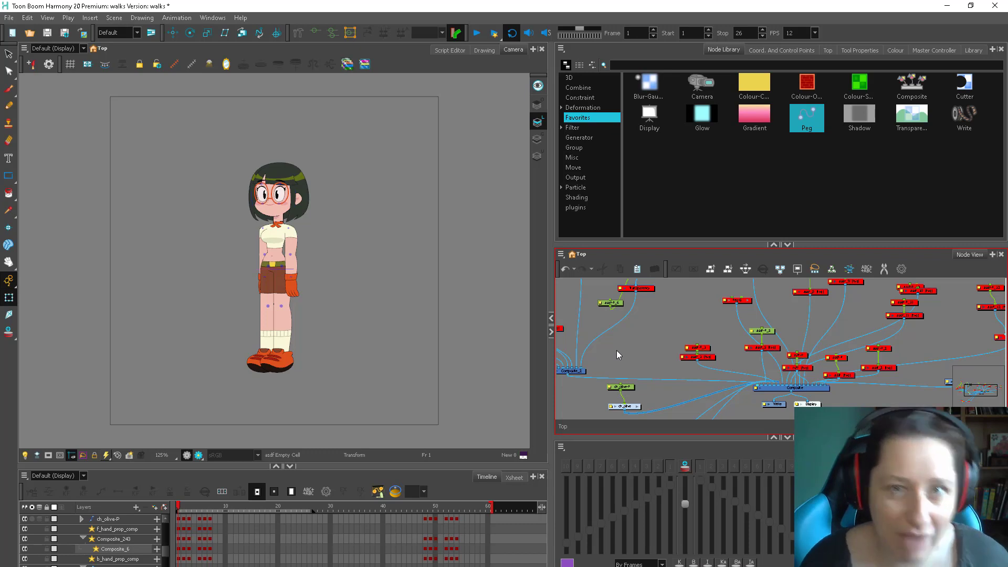
Step: Select the ch_olive-P peg in the top-level node network
{"action": "key", "text": "ctrl+z"}
{"action": "left_click", "coordinate": [632, 387]}
{"action": "left_click", "coordinate": [654, 382]}
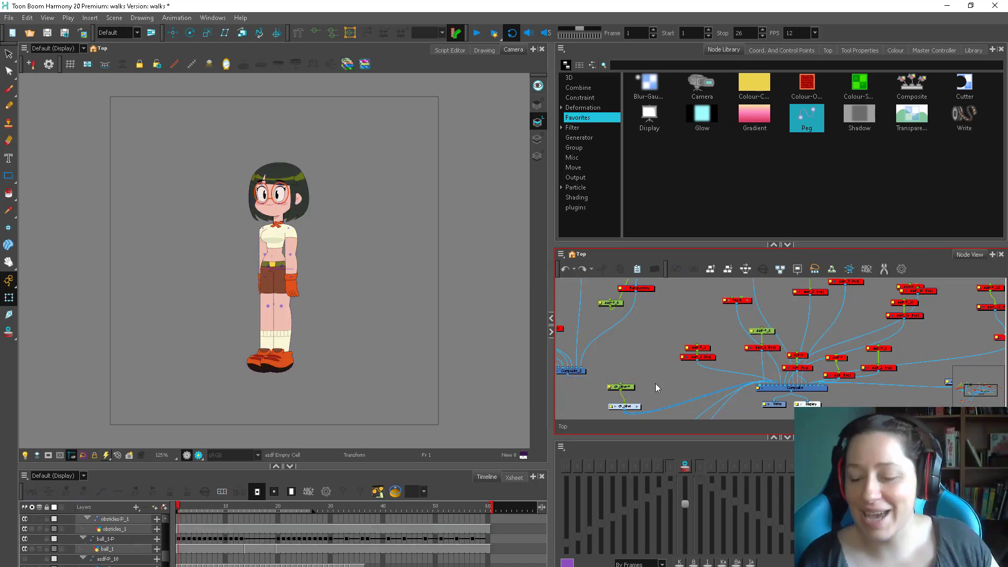
{"action": "left_click", "coordinate": [622, 388]}
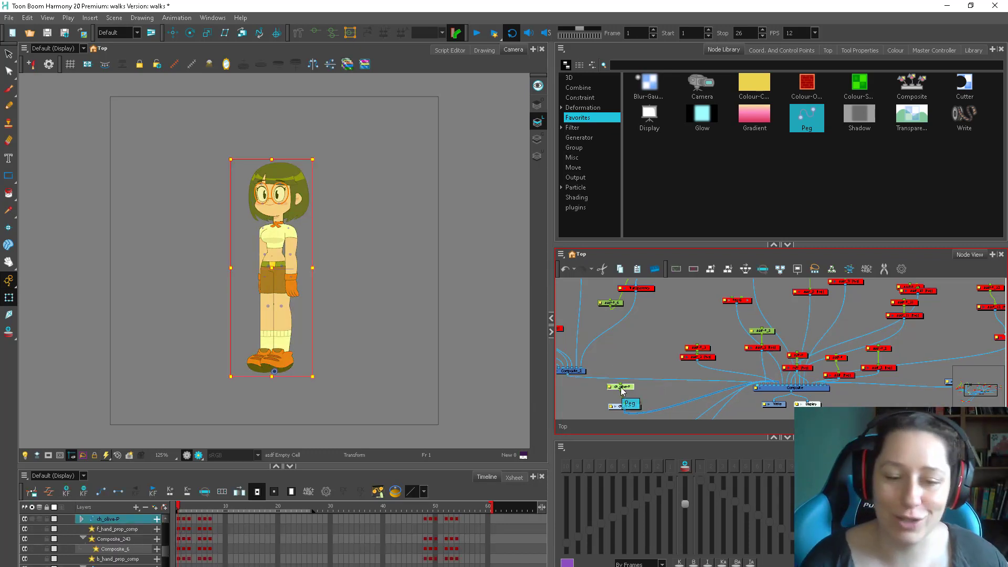
{"action": "left_click", "coordinate": [641, 390]}
{"action": "left_click_drag", "start_coordinate": [630, 389], "coordinate": [627, 389]}
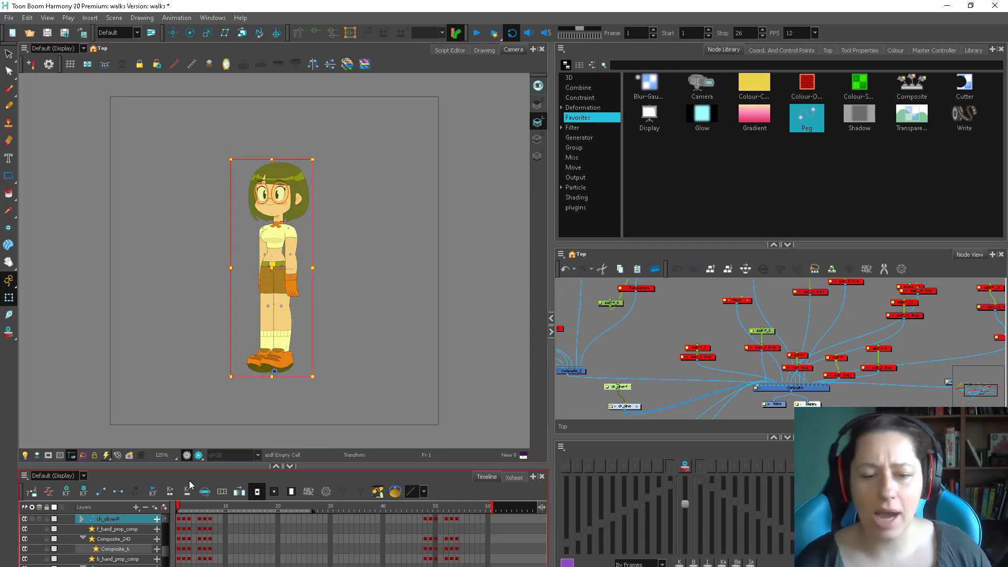
Step: Open the ch_olive group's node network and give the node view more height
{"action": "left_click", "coordinate": [637, 407]}
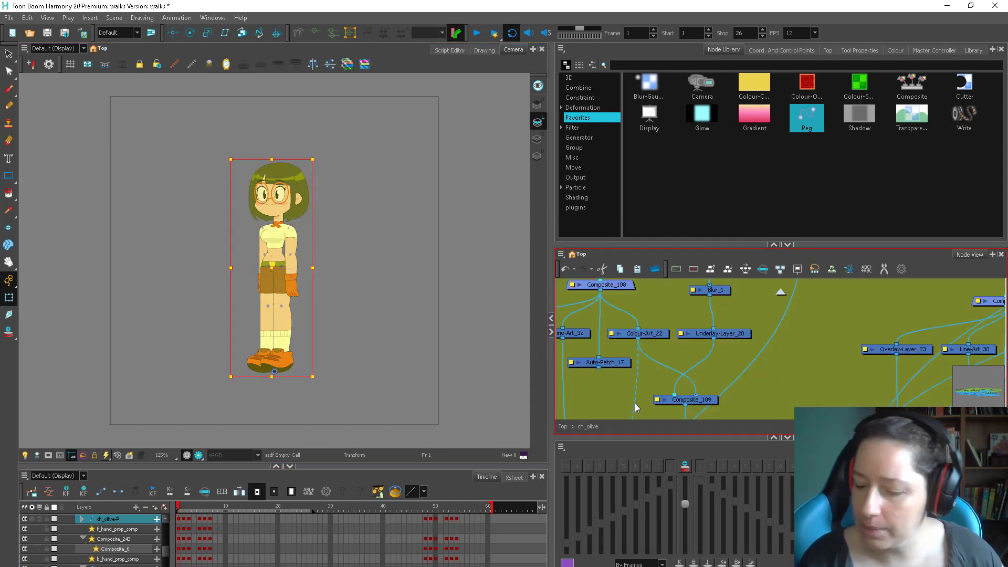
{"action": "scroll", "coordinate": [637, 406], "scroll_direction": "down", "scroll_amount": 3}
{"action": "left_click_drag", "start_coordinate": [690, 349], "coordinate": [720, 322]}
{"action": "scroll", "coordinate": [699, 318], "scroll_direction": "up", "scroll_amount": 1}
{"action": "scroll", "coordinate": [704, 313], "scroll_direction": "up", "scroll_amount": 1}
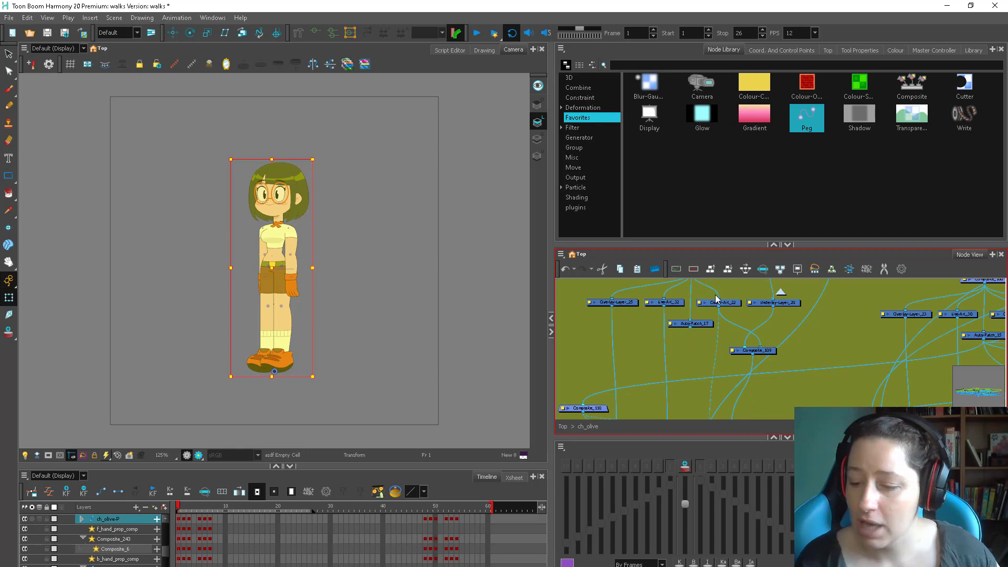
{"action": "scroll", "coordinate": [717, 299], "scroll_direction": "down", "scroll_amount": 1}
{"action": "left_click_drag", "start_coordinate": [672, 244], "coordinate": [673, 188]}
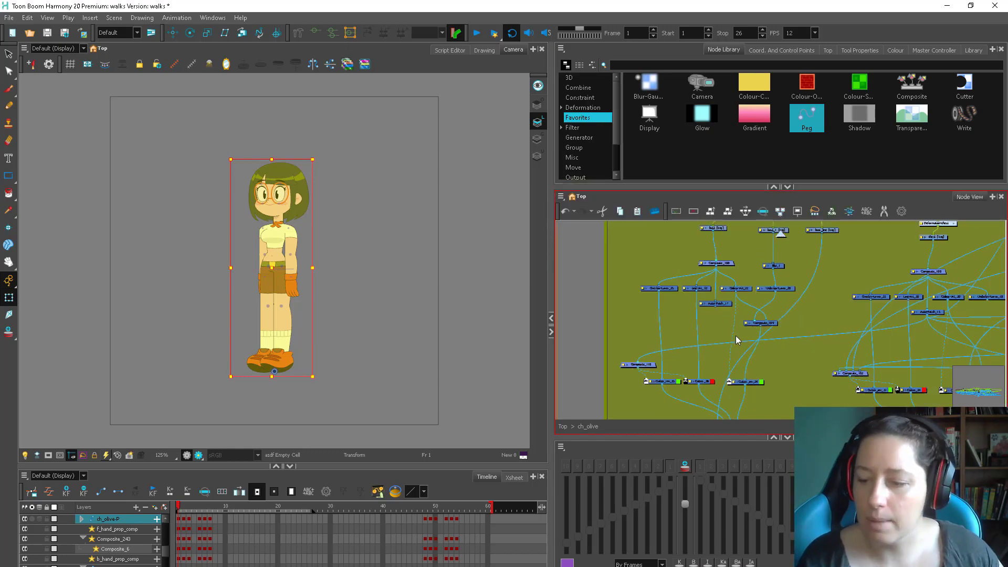
Step: Examine the rig's complete node network at full-screen size, from the head and hair to the arms and legs
{"action": "scroll", "coordinate": [736, 334], "scroll_direction": "down", "scroll_amount": 2}
{"action": "key", "text": "ctrl+f"}
{"action": "scroll", "coordinate": [633, 338], "scroll_direction": "down", "scroll_amount": 3}
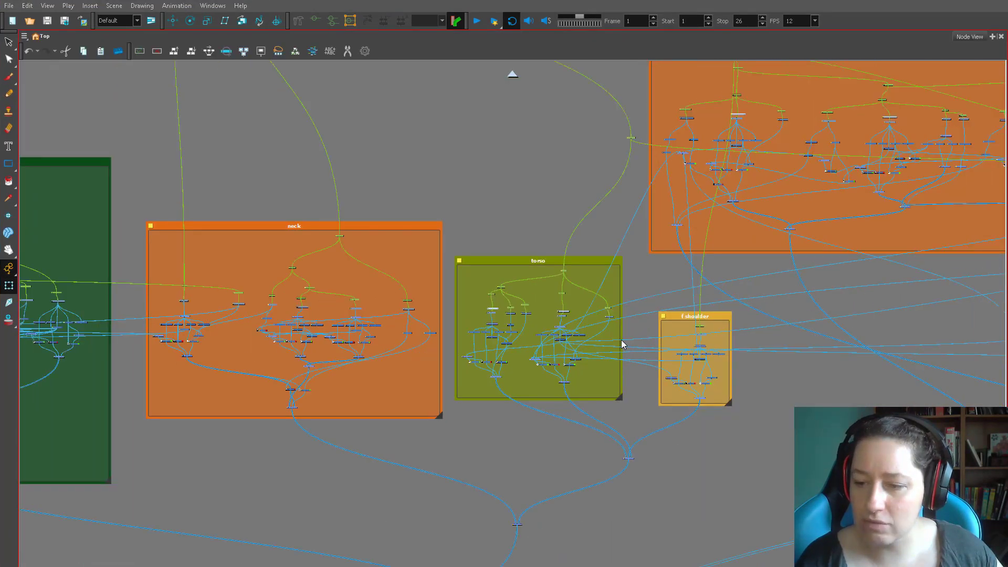
{"action": "scroll", "coordinate": [622, 341], "scroll_direction": "down", "scroll_amount": 2}
{"action": "scroll", "coordinate": [603, 318], "scroll_direction": "down", "scroll_amount": 4}
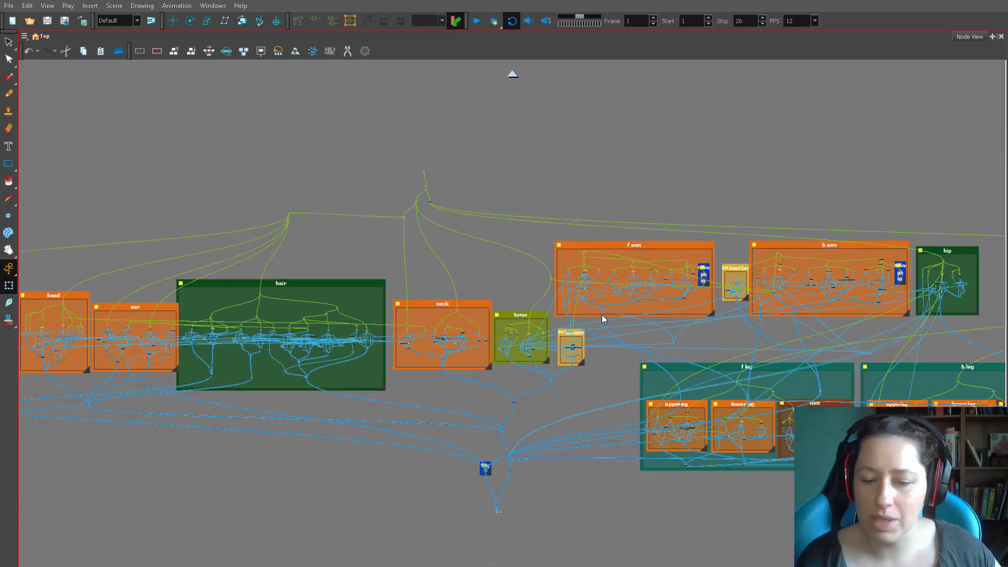
{"action": "scroll", "coordinate": [602, 319], "scroll_direction": "down", "scroll_amount": 2}
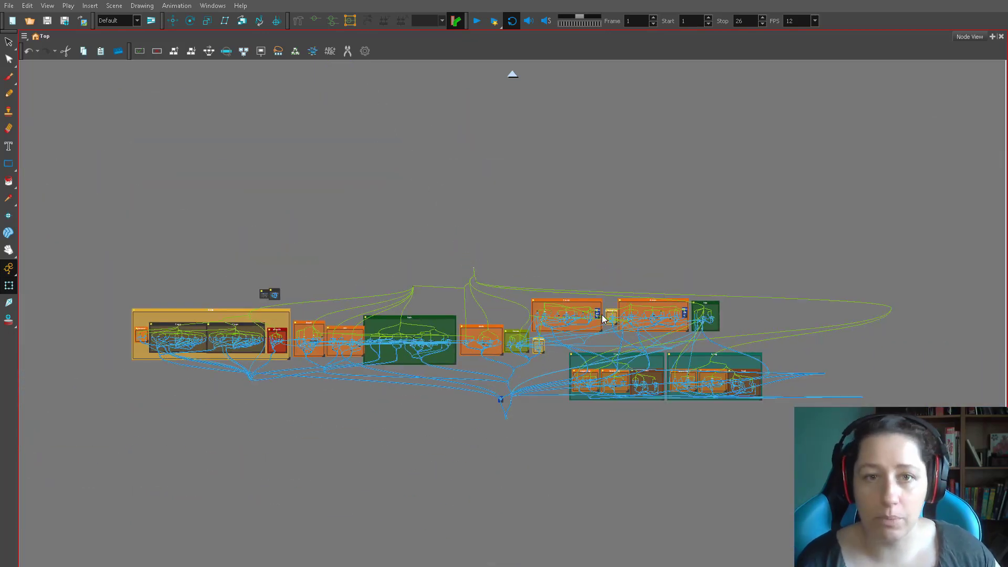
{"action": "scroll", "coordinate": [603, 319], "scroll_direction": "up", "scroll_amount": 1}
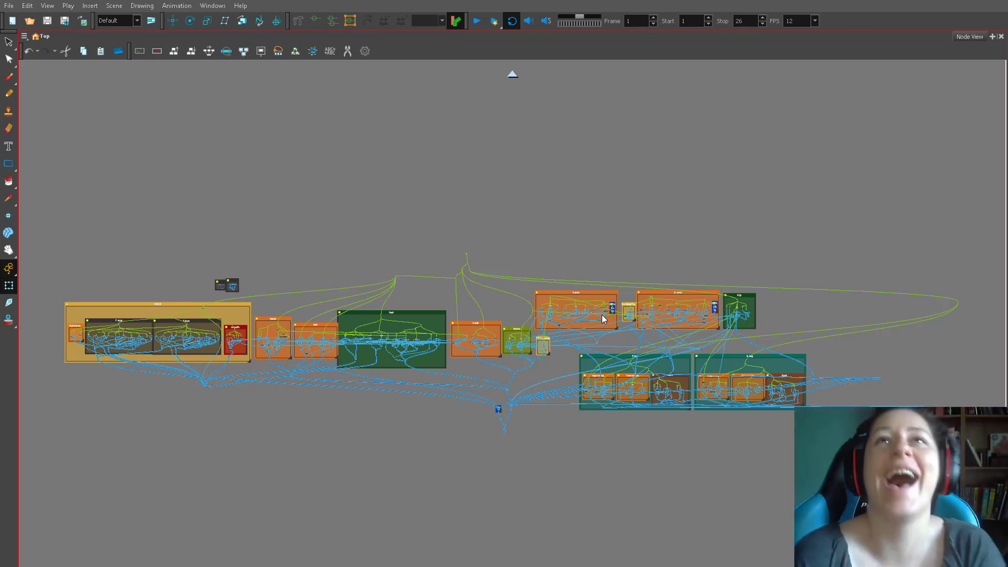
{"action": "left_click", "coordinate": [542, 253]}
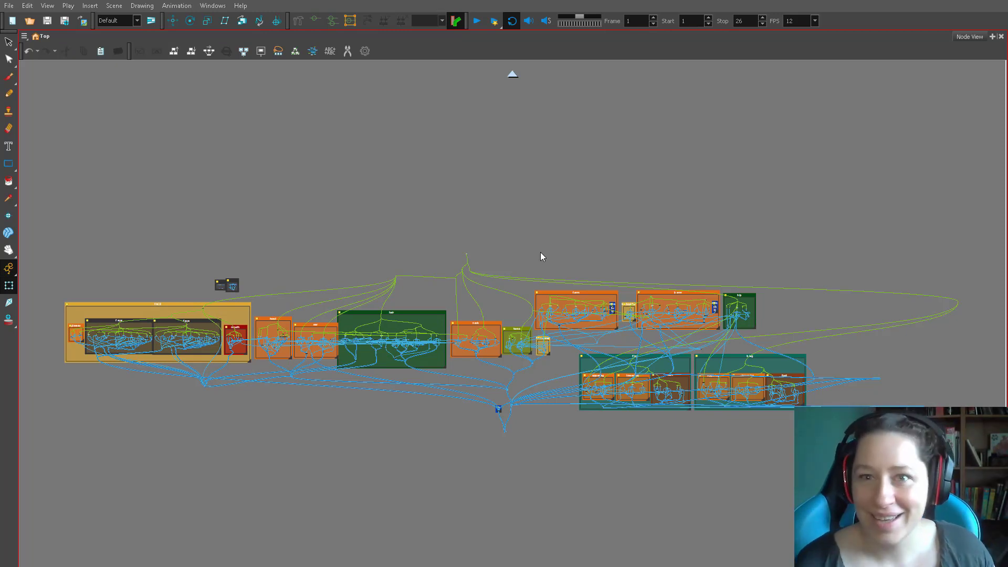
{"action": "key", "text": "grave"}
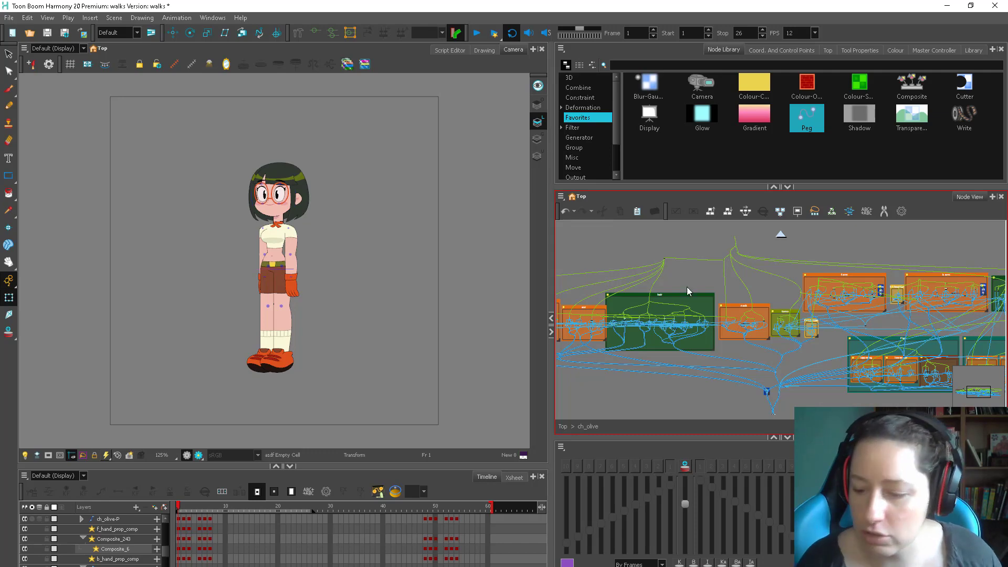
Step: Show frame 6, return to the top-level node network and select the ch_olive-P peg
{"action": "scroll", "coordinate": [686, 289], "scroll_direction": "up", "scroll_amount": 4}
{"action": "left_click", "coordinate": [204, 507]}
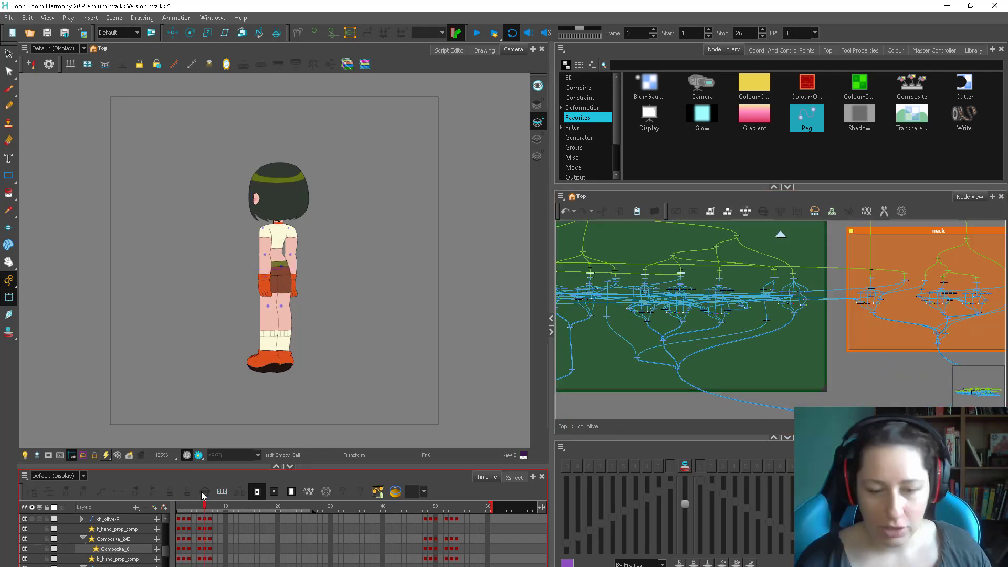
{"action": "left_click", "coordinate": [975, 394]}
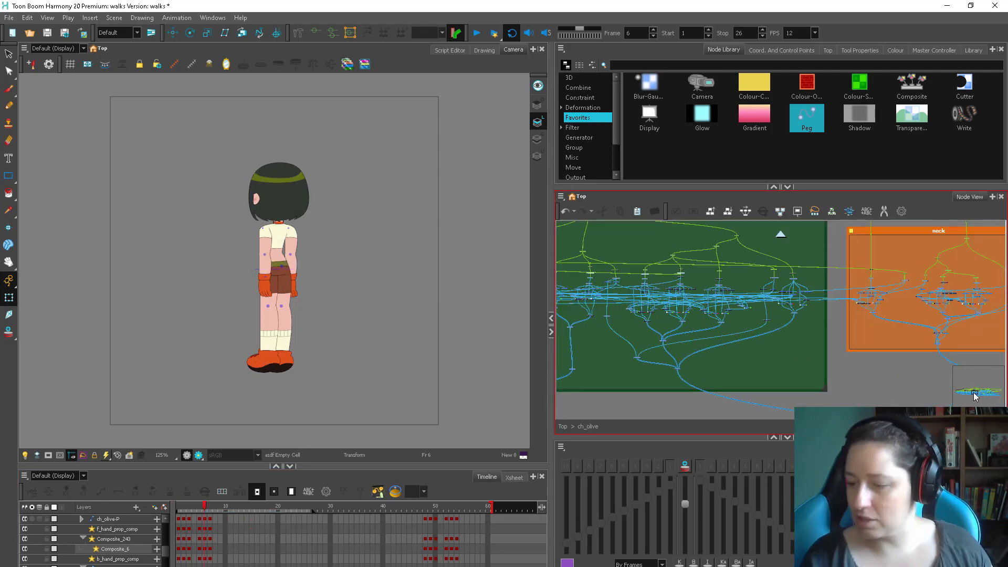
{"action": "left_click", "coordinate": [563, 426]}
{"action": "left_click_drag", "start_coordinate": [825, 353], "coordinate": [802, 358]}
{"action": "scroll", "coordinate": [746, 355], "scroll_direction": "up", "scroll_amount": 2}
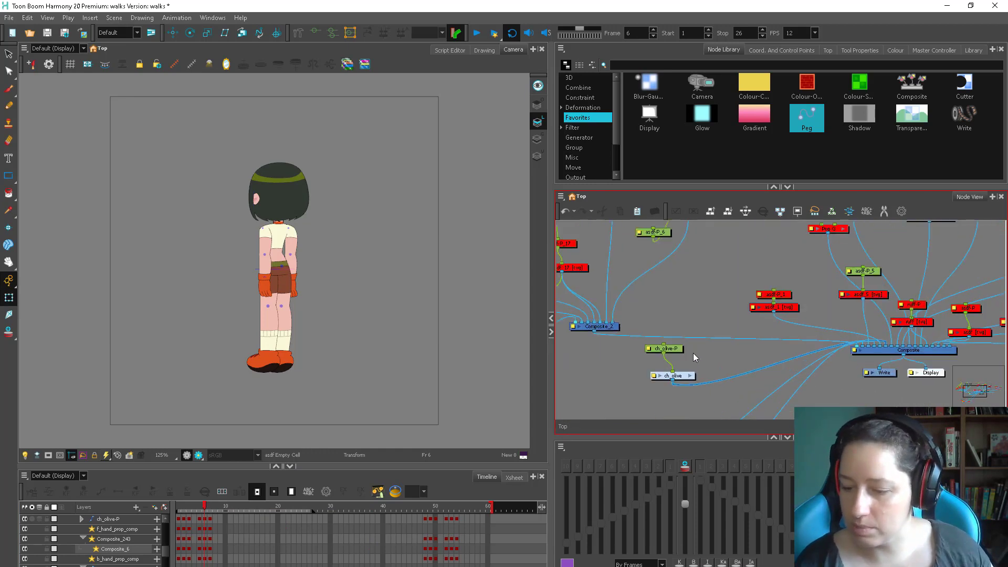
{"action": "left_click", "coordinate": [627, 363]}
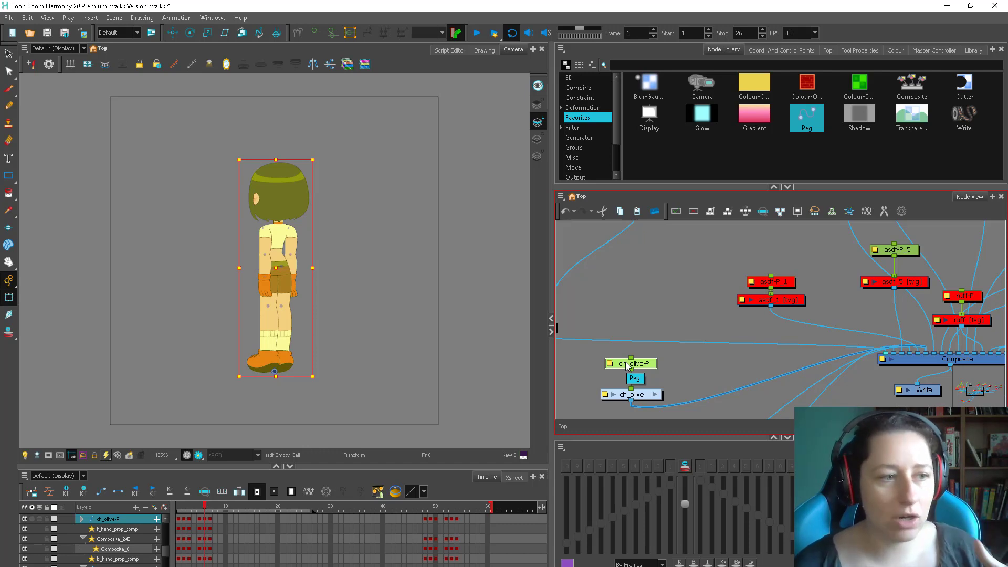
{"action": "key", "text": "Delete"}
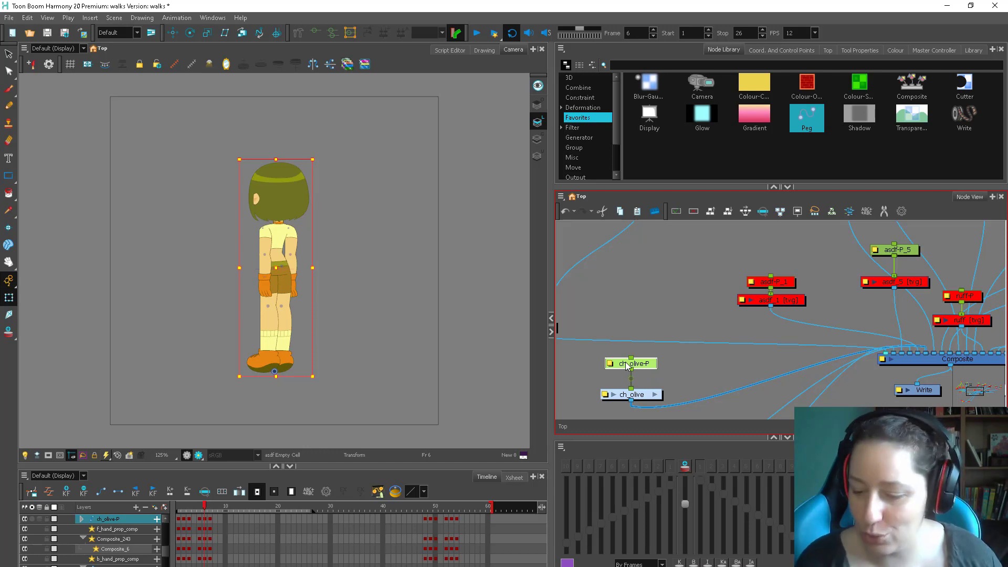
{"action": "left_click", "coordinate": [647, 349]}
{"action": "left_click", "coordinate": [632, 365]}
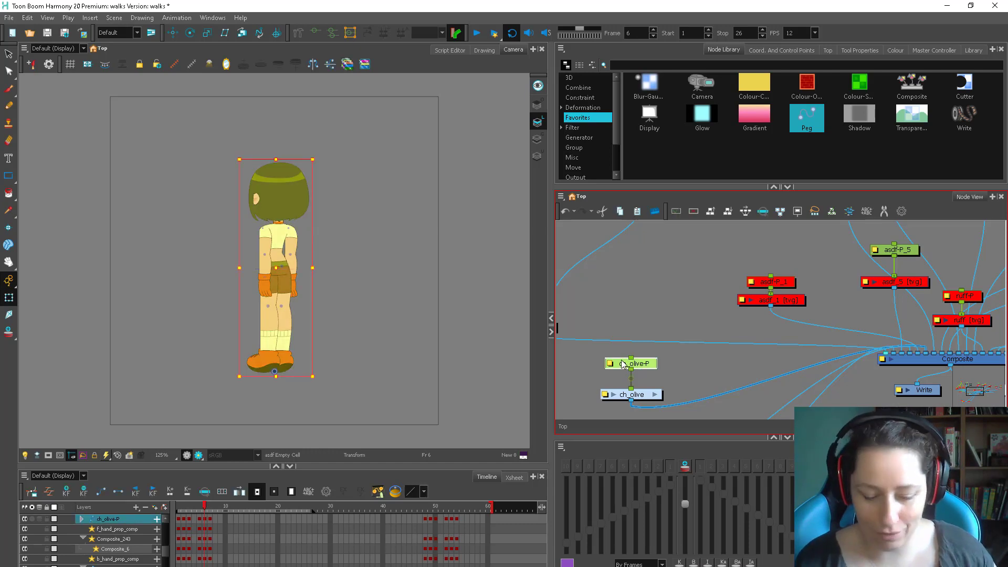
Step: Compare the character's turnaround poses on frames 1 to 3 of the ch_olive-P layer
{"action": "left_click", "coordinate": [179, 520]}
{"action": "left_click", "coordinate": [184, 520]}
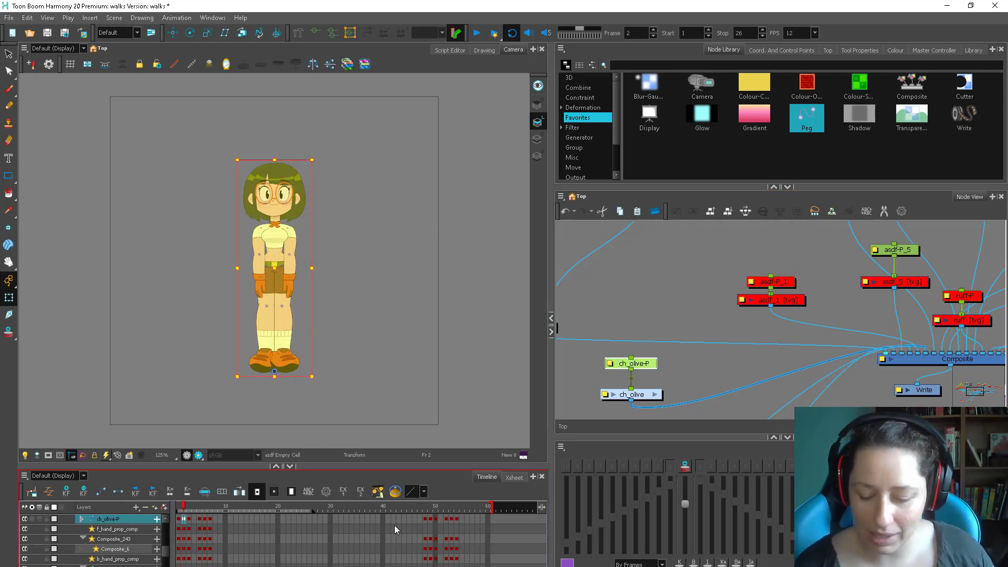
{"action": "left_click", "coordinate": [179, 519]}
{"action": "left_click", "coordinate": [183, 517]}
{"action": "mouse_move", "coordinate": [192, 513]}
{"action": "left_mouse_down"}
{"action": "mouse_move", "coordinate": [214, 512]}
{"action": "mouse_move", "coordinate": [179, 513]}
{"action": "left_mouse_up"}
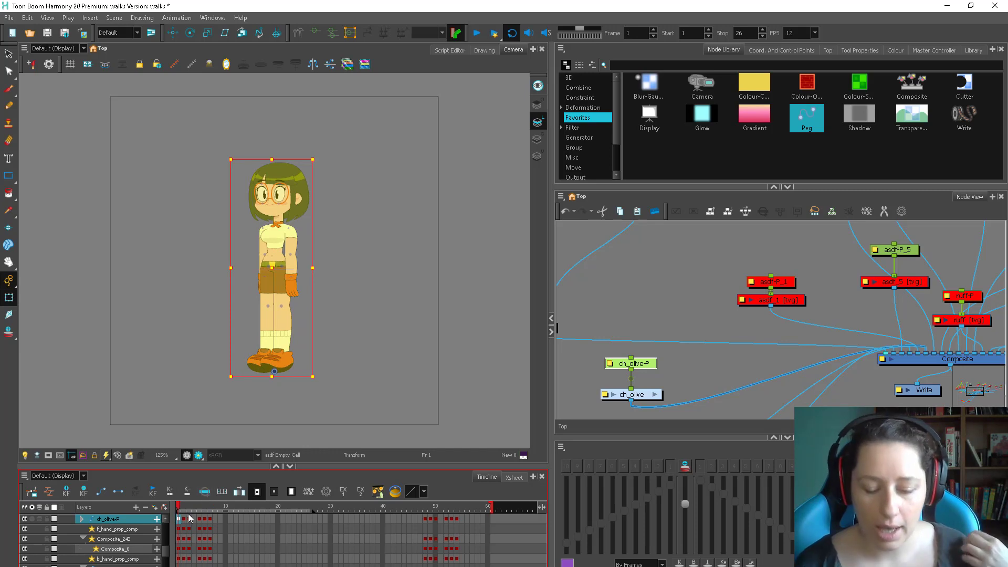
{"action": "mouse_move", "coordinate": [199, 512]}
{"action": "left_mouse_down"}
{"action": "mouse_move", "coordinate": [208, 512]}
{"action": "mouse_move", "coordinate": [192, 510]}
{"action": "left_mouse_up"}
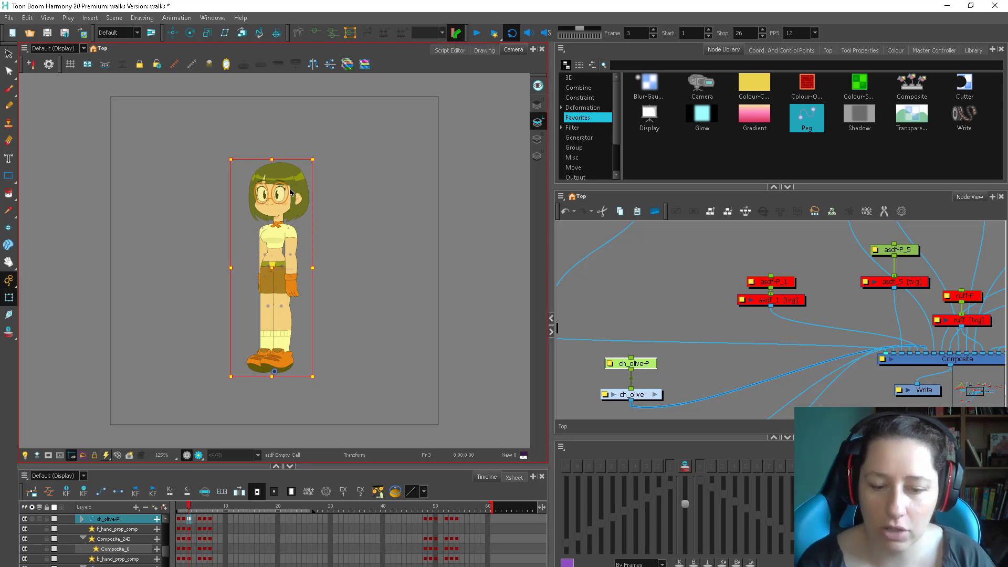
{"action": "key", "text": "comma"}
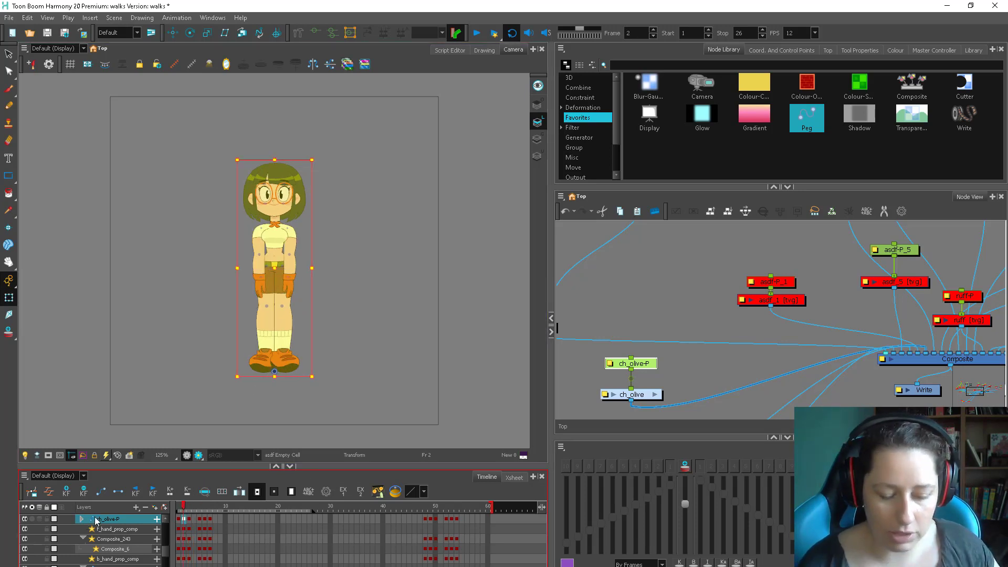
Step: Enlarge the timeline and delete the ch_olive-P keyframes from frame 2 through frame 39
{"action": "left_click_drag", "start_coordinate": [237, 465], "coordinate": [237, 426]}
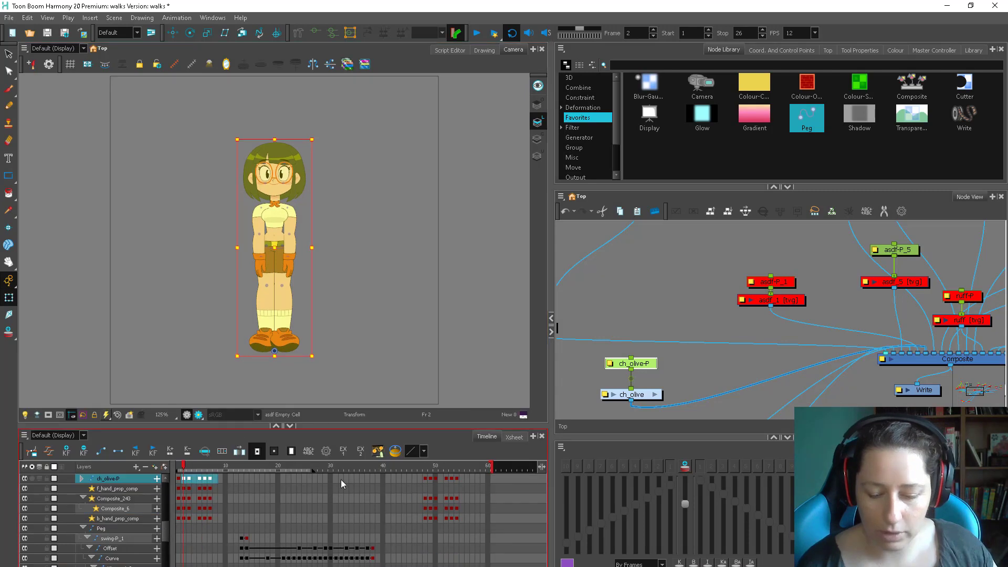
{"action": "left_click", "coordinate": [379, 480], "text": "shift"}
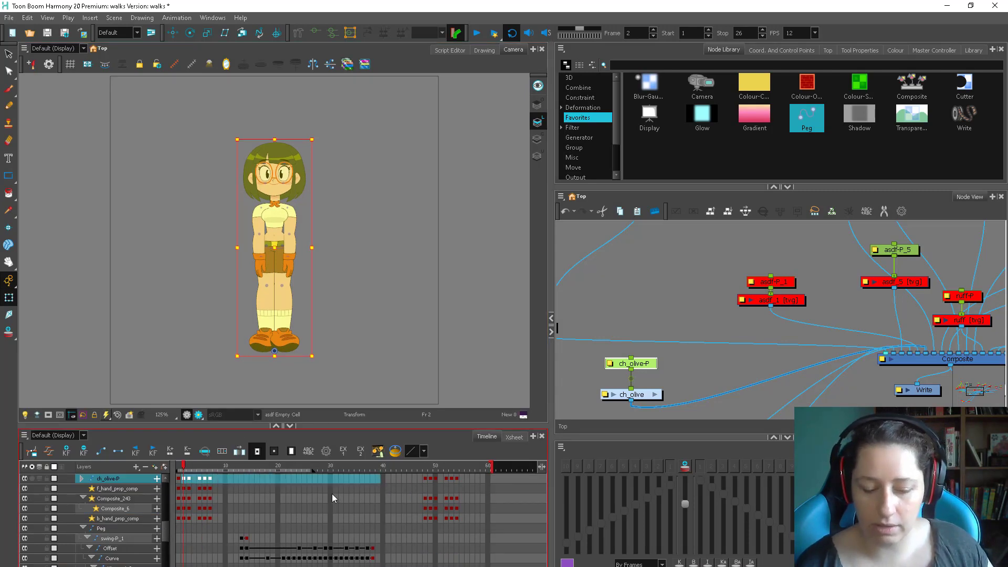
{"action": "key", "text": "Delete"}
Step: Set the playback stop frame to 24 and check the ch_olive-P layer at frames 29, 39 and 50
{"action": "left_click", "coordinate": [425, 479]}
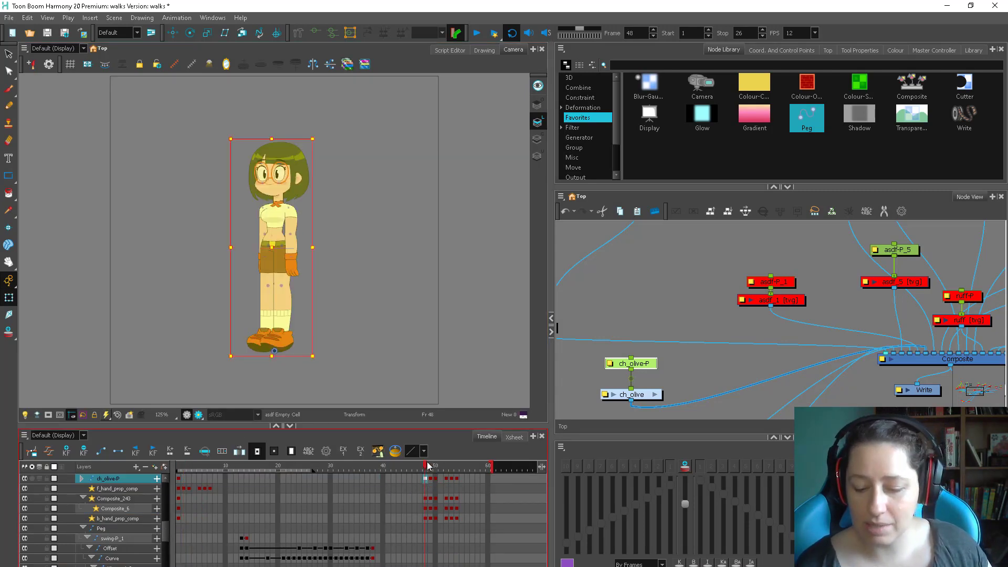
{"action": "mouse_move", "coordinate": [428, 466]}
{"action": "left_mouse_down"}
{"action": "mouse_move", "coordinate": [461, 467]}
{"action": "mouse_move", "coordinate": [425, 468]}
{"action": "left_mouse_up"}
{"action": "left_click_drag", "start_coordinate": [335, 468], "coordinate": [297, 475]}
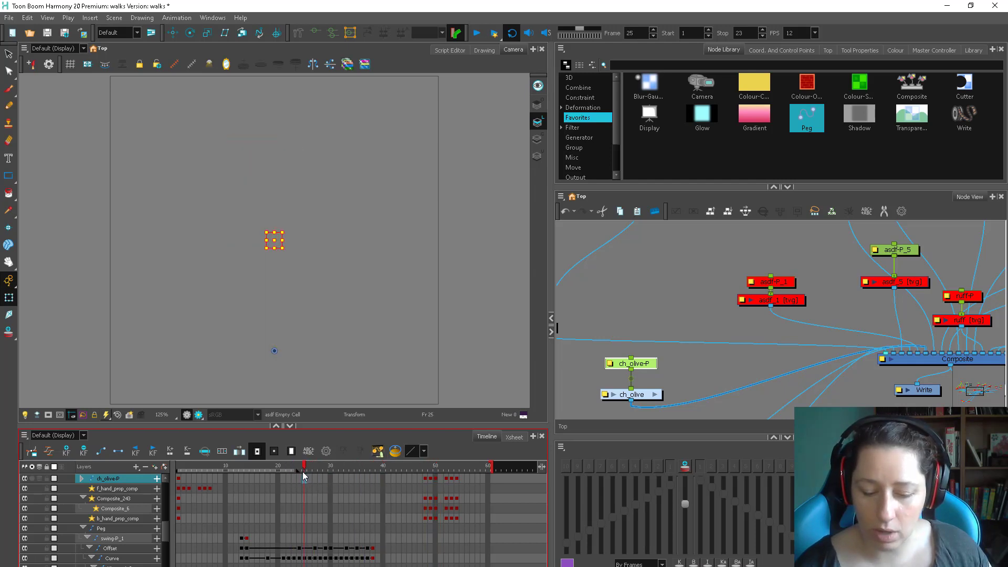
{"action": "left_click", "coordinate": [326, 478]}
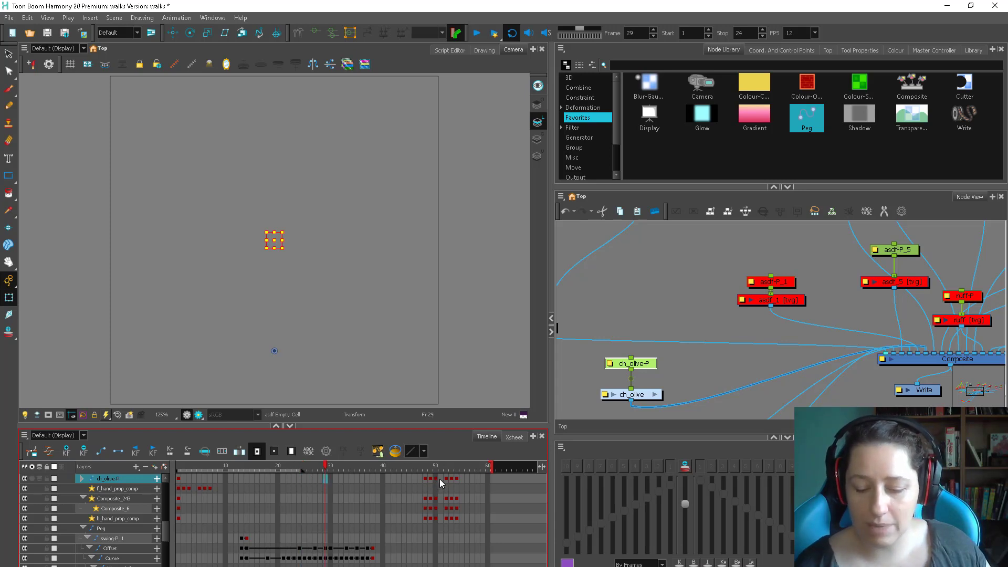
{"action": "left_click", "coordinate": [378, 479]}
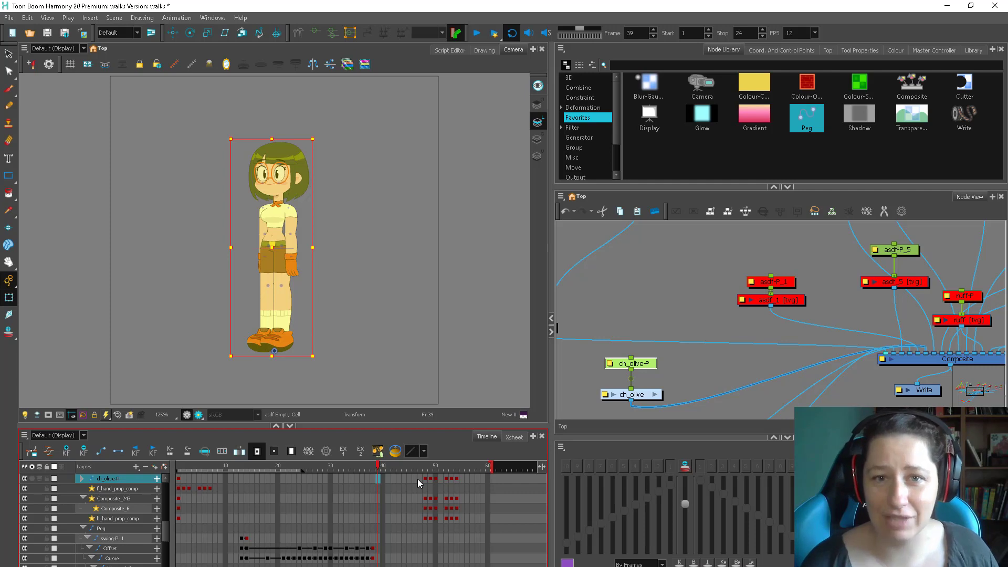
{"action": "left_click", "coordinate": [435, 478]}
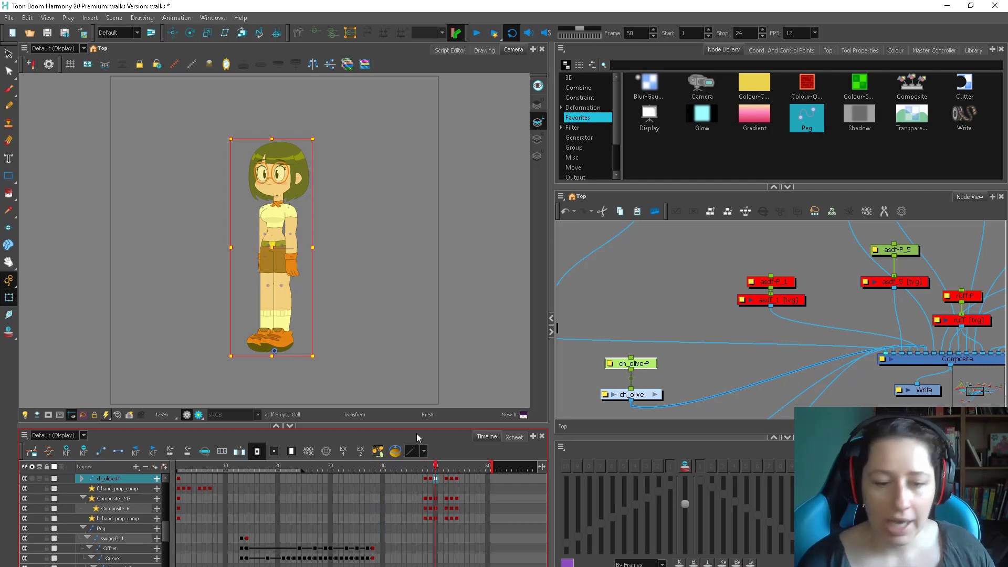
Step: Turn off Animate mode and select the character's leg at frame 48
{"action": "left_click", "coordinate": [9, 281]}
{"action": "left_click", "coordinate": [41, 302]}
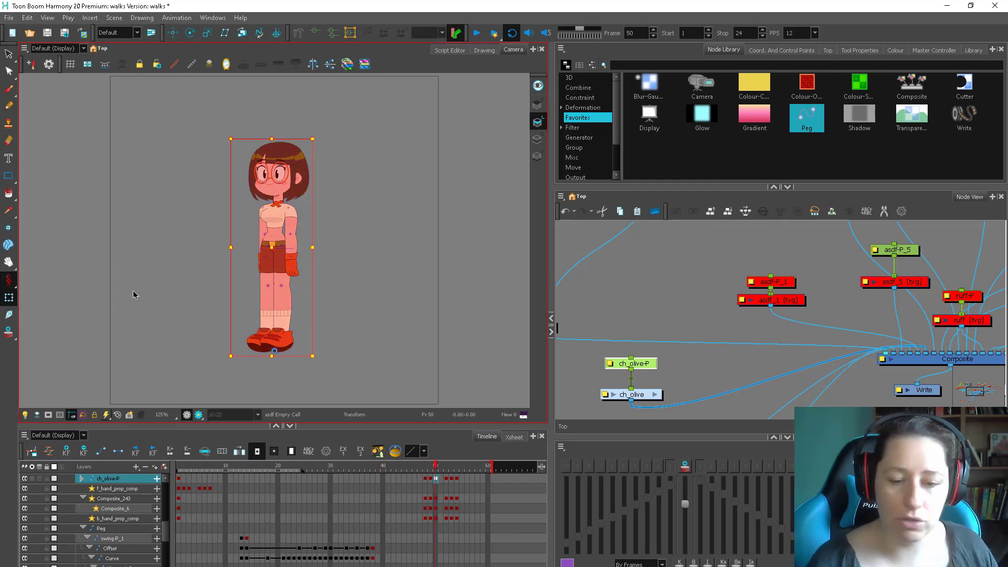
{"action": "left_click", "coordinate": [426, 479]}
{"action": "left_click", "coordinate": [286, 338]}
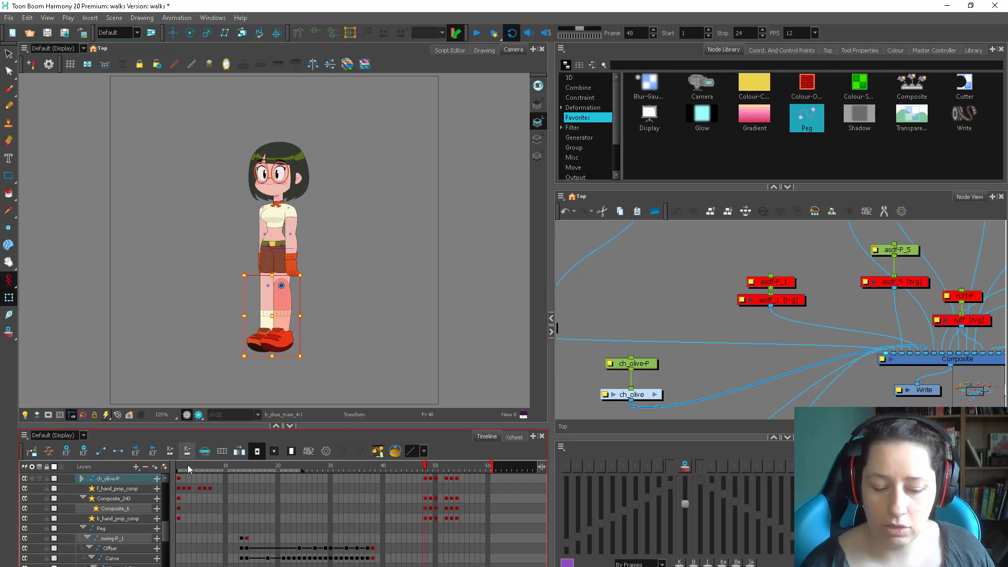
Step: Swing the whole leg of the b_shoe_main_4-1 shoe out behind the character at frame 1 and check the pose at frame 51
{"action": "left_click", "coordinate": [178, 467]}
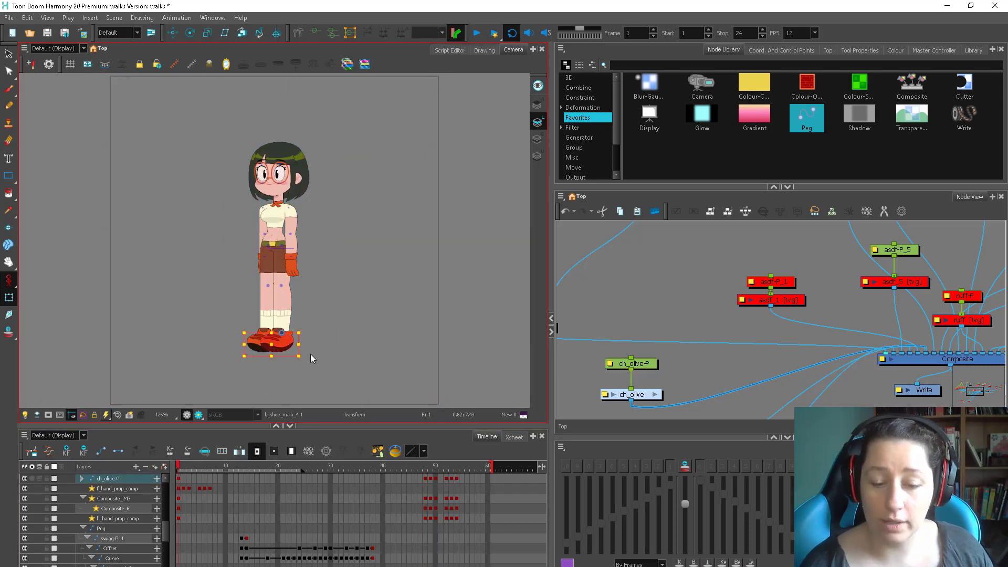
{"action": "key", "text": "b"}
{"action": "left_click_drag", "start_coordinate": [310, 357], "coordinate": [375, 307]}
{"action": "mouse_move", "coordinate": [431, 466]}
{"action": "left_mouse_down"}
{"action": "mouse_move", "coordinate": [462, 467]}
{"action": "mouse_move", "coordinate": [439, 465]}
{"action": "left_mouse_up"}
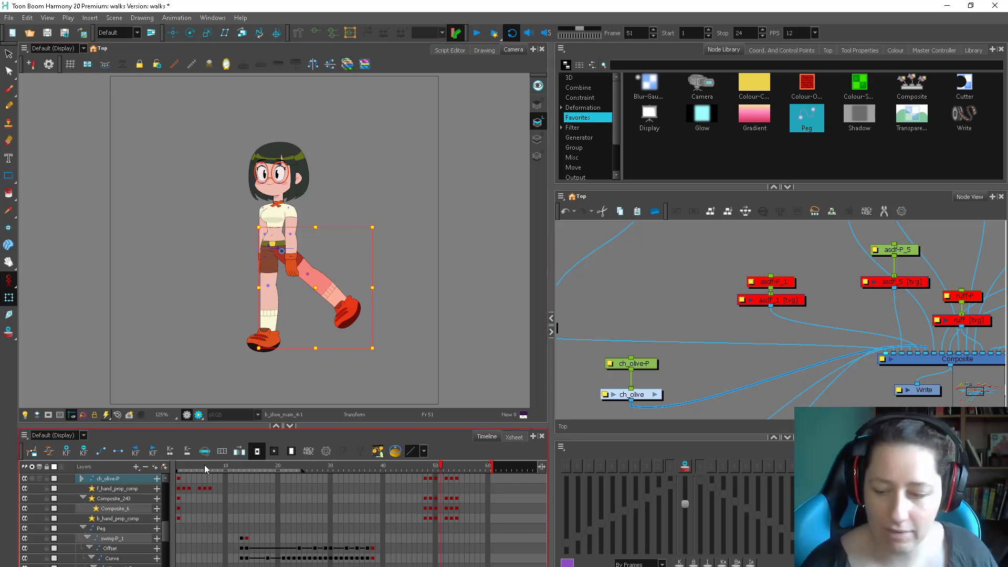
Step: Undo the last leg swing and check the character's standing pose at frames 1 and 2
{"action": "key", "text": "ctrl+z"}
{"action": "left_click", "coordinate": [179, 468]}
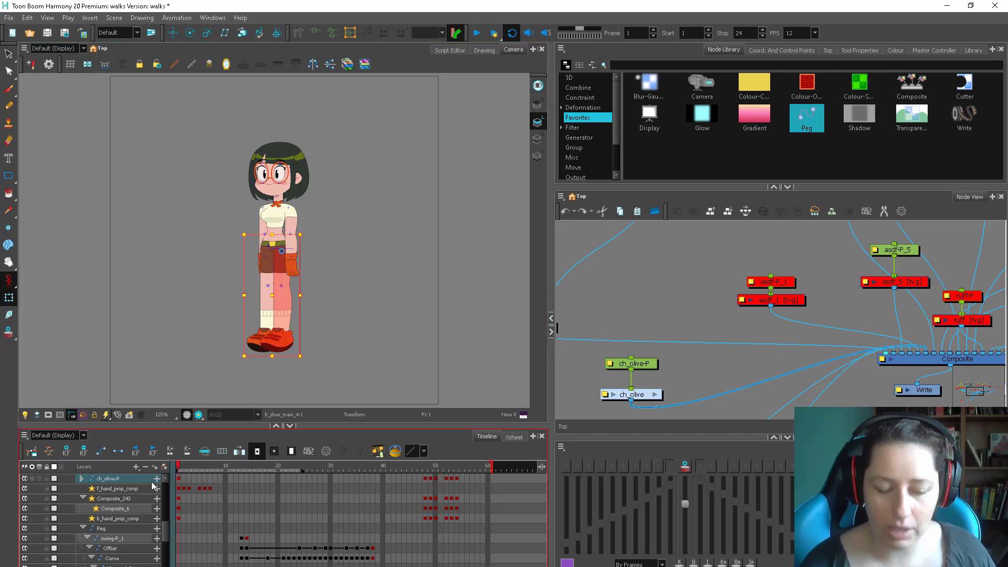
{"action": "left_click", "coordinate": [585, 291]}
{"action": "left_click_drag", "start_coordinate": [202, 469], "coordinate": [183, 467]}
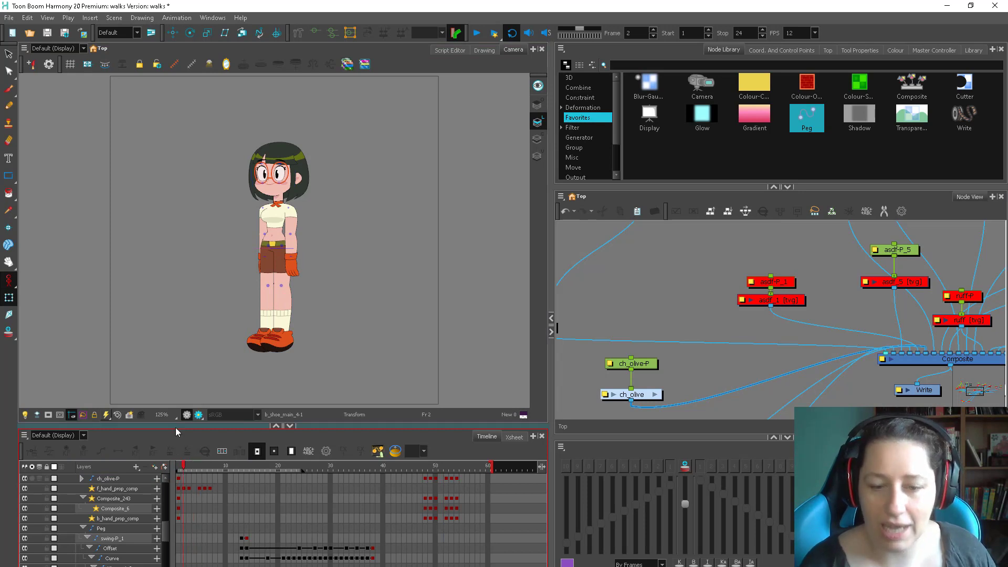
{"action": "key", "text": "2"}
{"action": "key", "text": "2"}
{"action": "key", "text": "2"}
{"action": "left_click", "coordinate": [273, 347]}
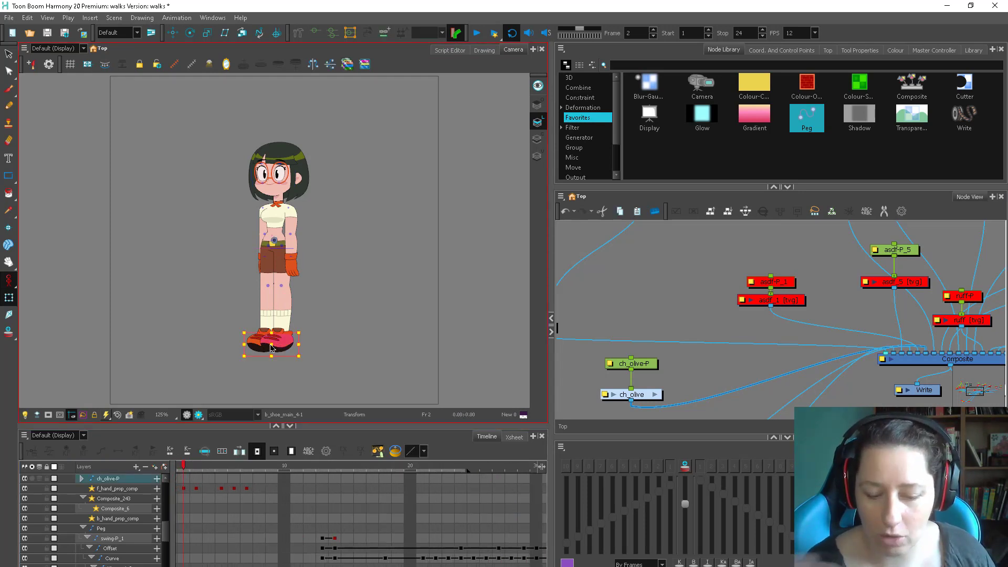
{"action": "key", "text": "1"}
{"action": "key", "text": "1"}
{"action": "key", "text": "1"}
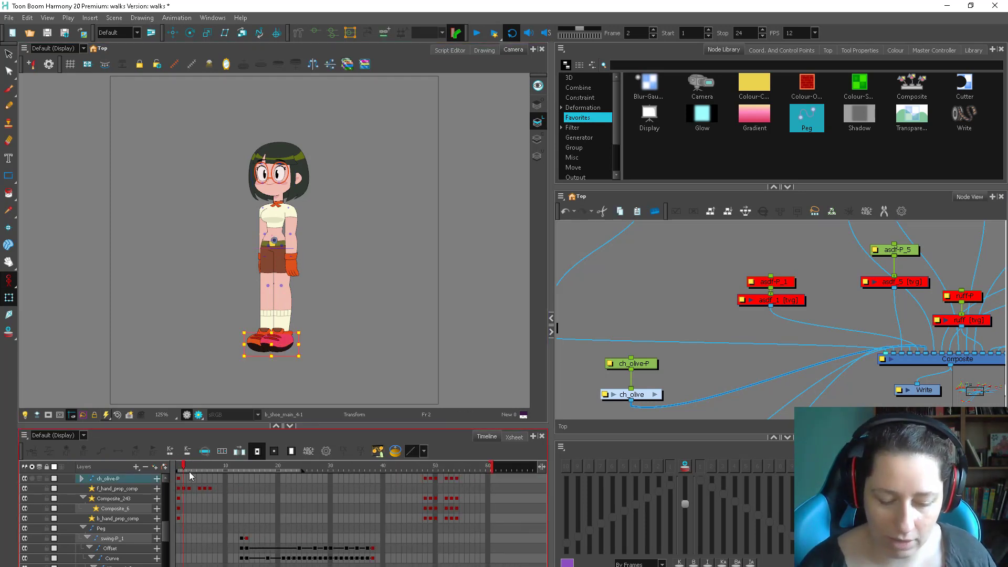
Step: Enable the asdf_1 ground line drawing at frame 1 and select the line beneath the character's shoes
{"action": "left_click", "coordinate": [179, 467]}
{"action": "key", "text": "2"}
{"action": "left_click", "coordinate": [605, 370]}
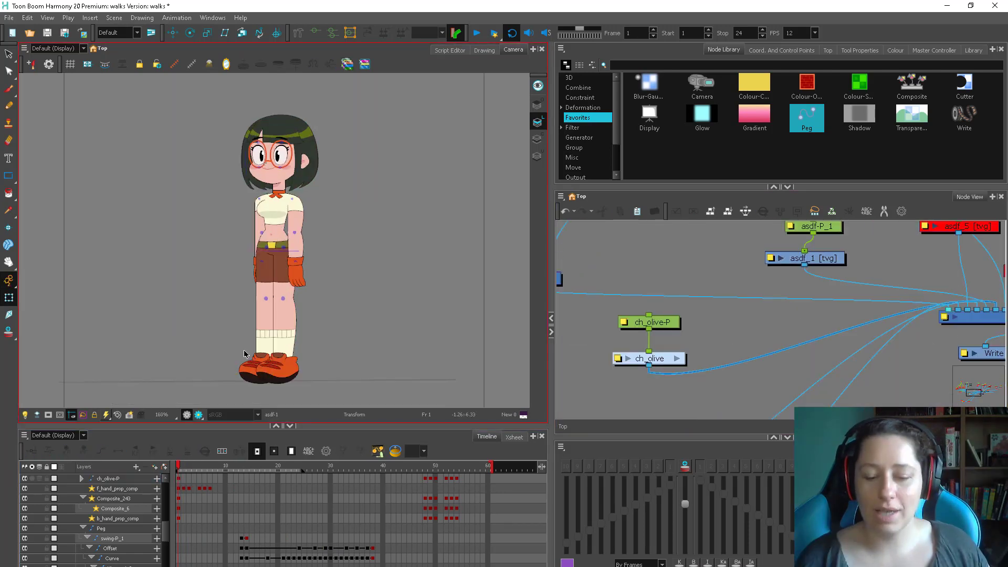
{"action": "key", "text": "alt+s"}
{"action": "left_click", "coordinate": [326, 381]}
{"action": "key", "text": "2"}
{"action": "left_click_drag", "start_coordinate": [338, 361], "coordinate": [340, 290]}
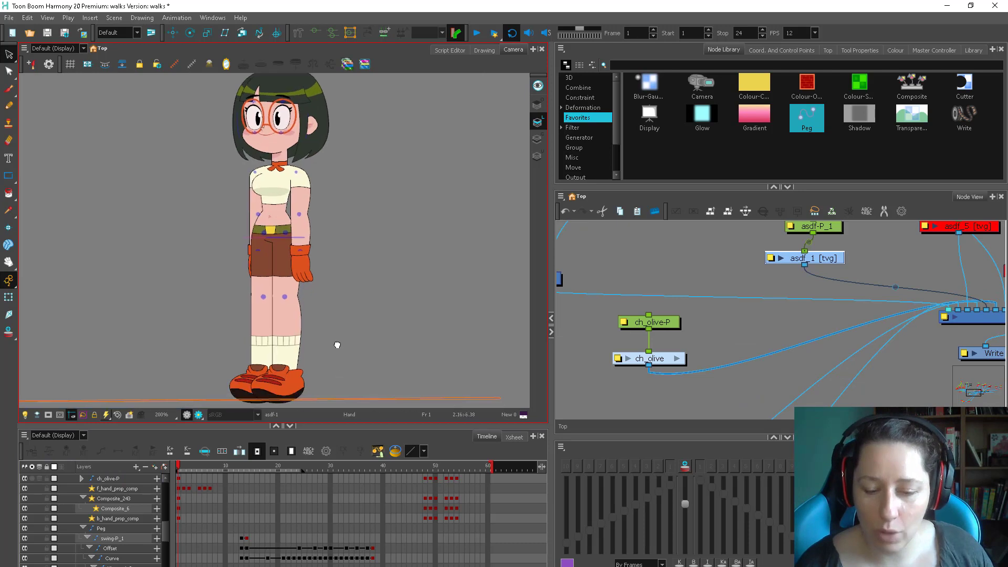
{"action": "left_click_drag", "start_coordinate": [331, 345], "coordinate": [331, 348]}
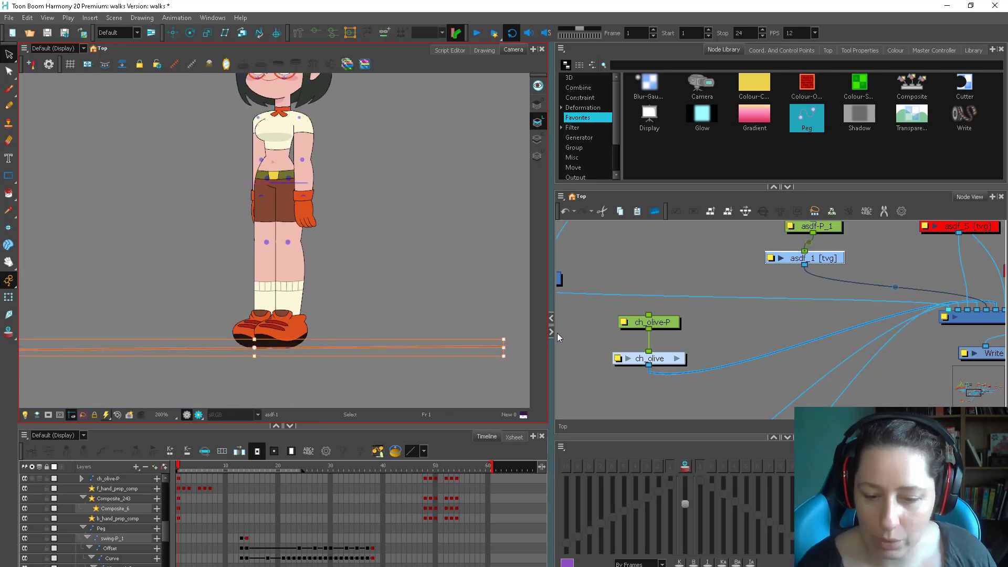
Step: Swing the character's whole far leg forward from the hip at frame 1
{"action": "key", "text": "shift+t"}
{"action": "left_click", "coordinate": [171, 477]}
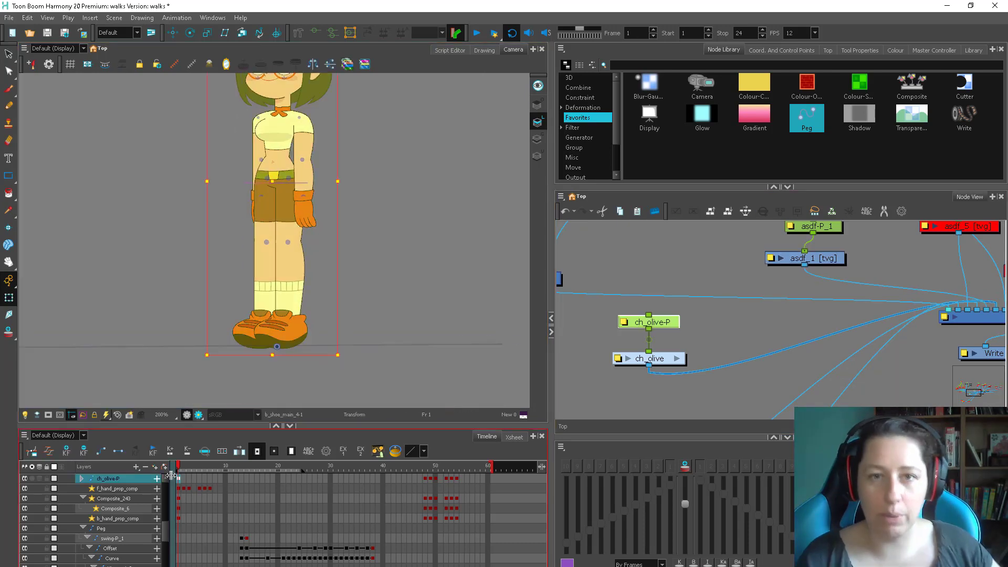
{"action": "left_click", "coordinate": [373, 315]}
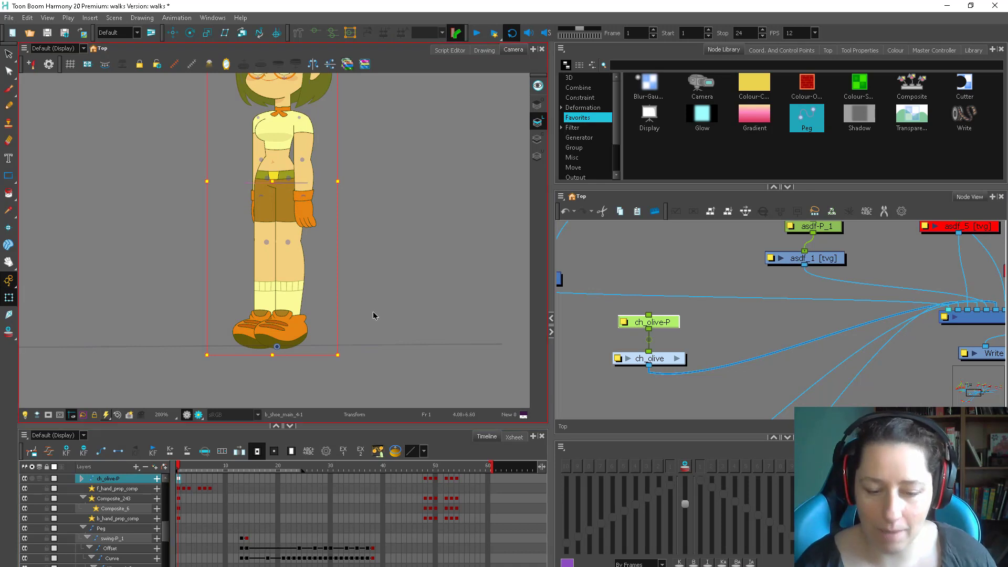
{"action": "left_click", "coordinate": [252, 334]}
{"action": "key", "text": "b"}
{"action": "key", "text": "b"}
{"action": "left_click_drag", "start_coordinate": [306, 363], "coordinate": [264, 365]}
Step: Swing the whole near leg backward at frame 1 and adjust the tilt of the forward shoe
{"action": "left_click", "coordinate": [287, 334]}
{"action": "key", "text": "b"}
{"action": "key", "text": "b"}
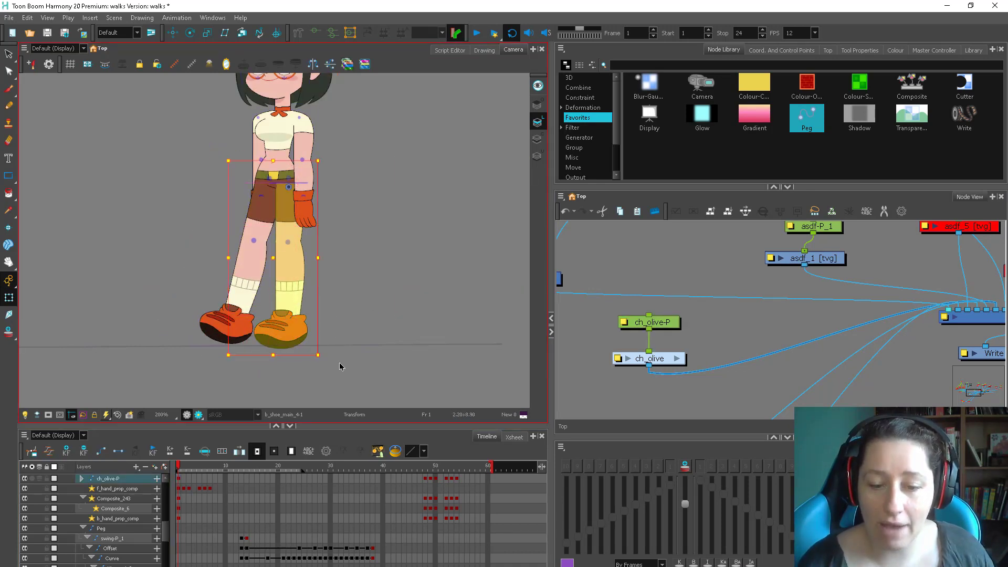
{"action": "left_click_drag", "start_coordinate": [343, 359], "coordinate": [377, 352]}
{"action": "left_click", "coordinate": [323, 331]}
{"action": "left_click", "coordinate": [237, 321]}
{"action": "left_click_drag", "start_coordinate": [265, 357], "coordinate": [264, 372]}
Step: Swing the whole near arm forward across the hips at frame 1
{"action": "left_click", "coordinate": [364, 240]}
{"action": "key", "text": "space"}
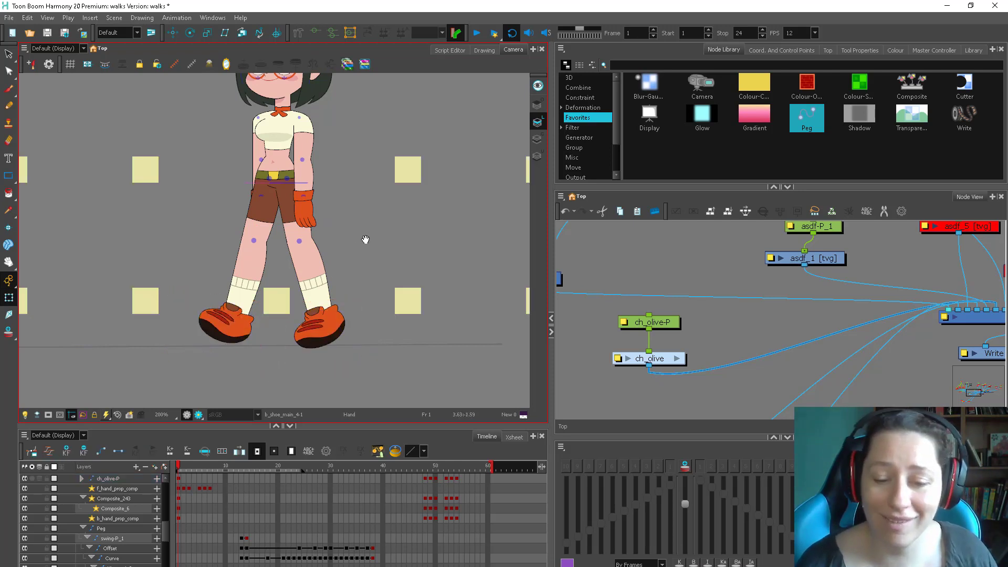
{"action": "left_click_drag", "start_coordinate": [365, 241], "coordinate": [261, 337]}
{"action": "left_click", "coordinate": [302, 277]}
{"action": "key", "text": "b"}
{"action": "key", "text": "b"}
Step: Swing the whole far arm backward behind the body at frame 1
{"action": "left_click", "coordinate": [252, 229]}
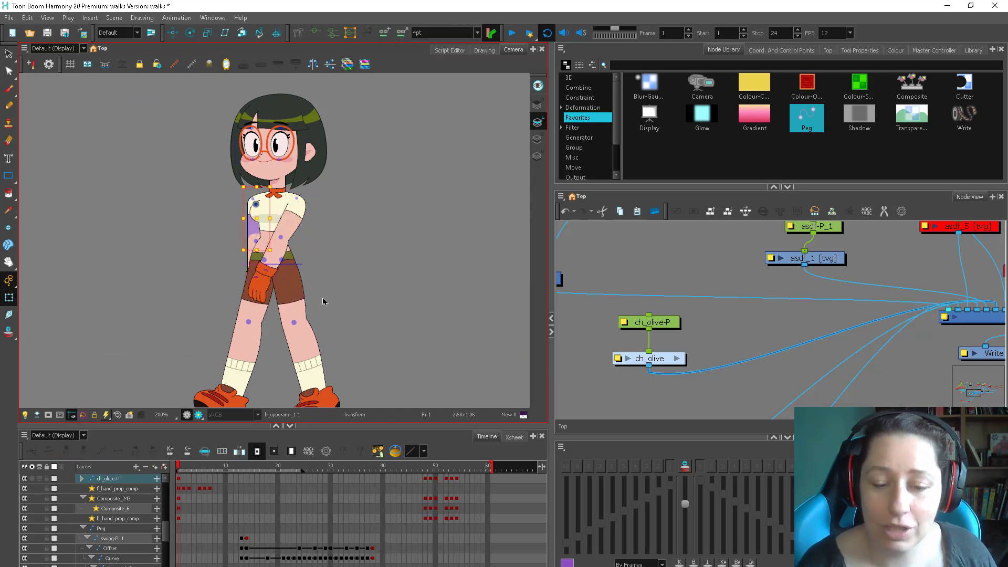
{"action": "key", "text": "b"}
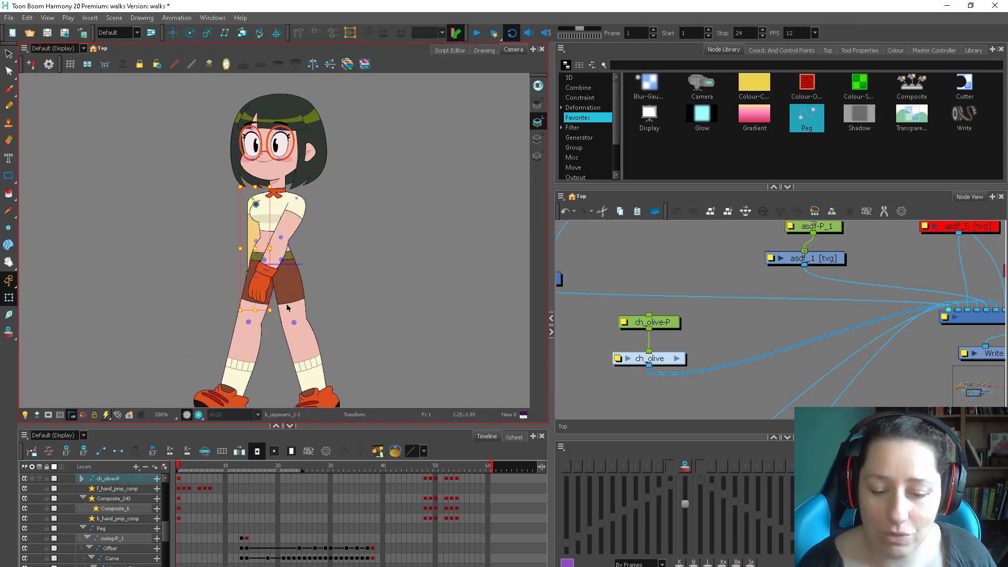
{"action": "left_click_drag", "start_coordinate": [301, 318], "coordinate": [327, 324]}
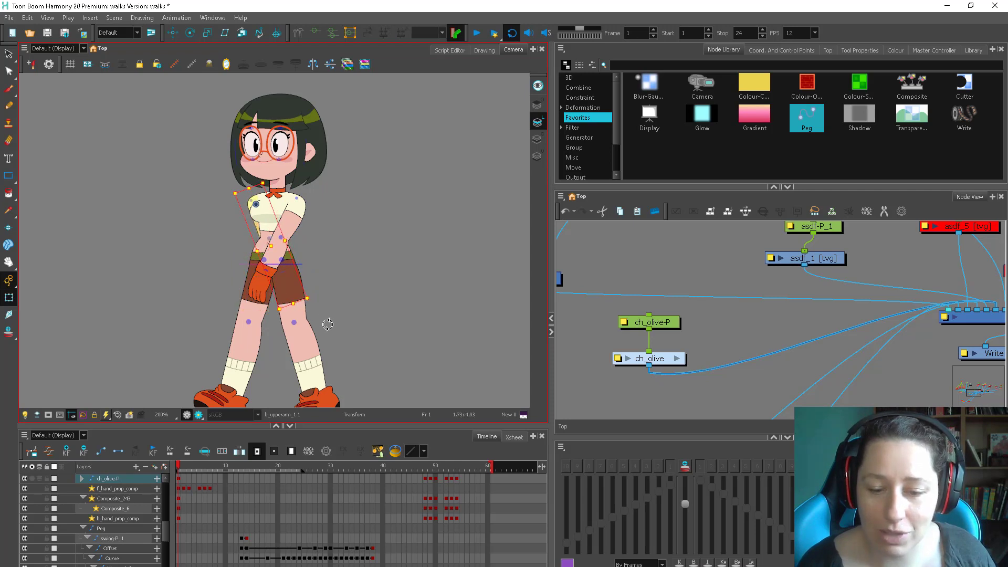
Step: Bend the near forearm forward at frame 1 so the gloved hand reaches out in front of the waist
{"action": "left_click", "coordinate": [268, 293]}
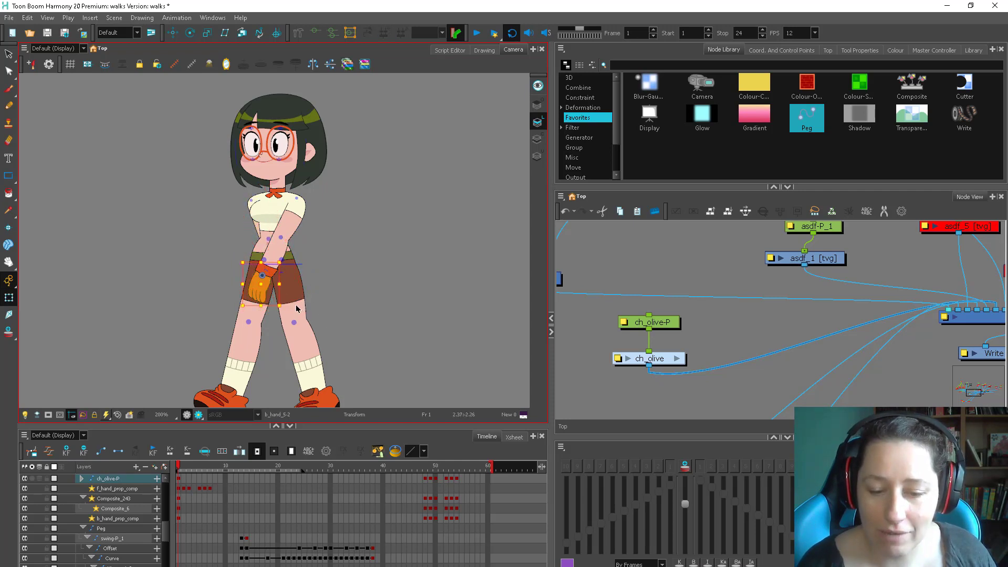
{"action": "left_click_drag", "start_coordinate": [283, 255], "coordinate": [288, 274]}
{"action": "left_click_drag", "start_coordinate": [292, 317], "coordinate": [240, 314]}
{"action": "left_click", "coordinate": [234, 263]}
{"action": "left_click", "coordinate": [256, 227]}
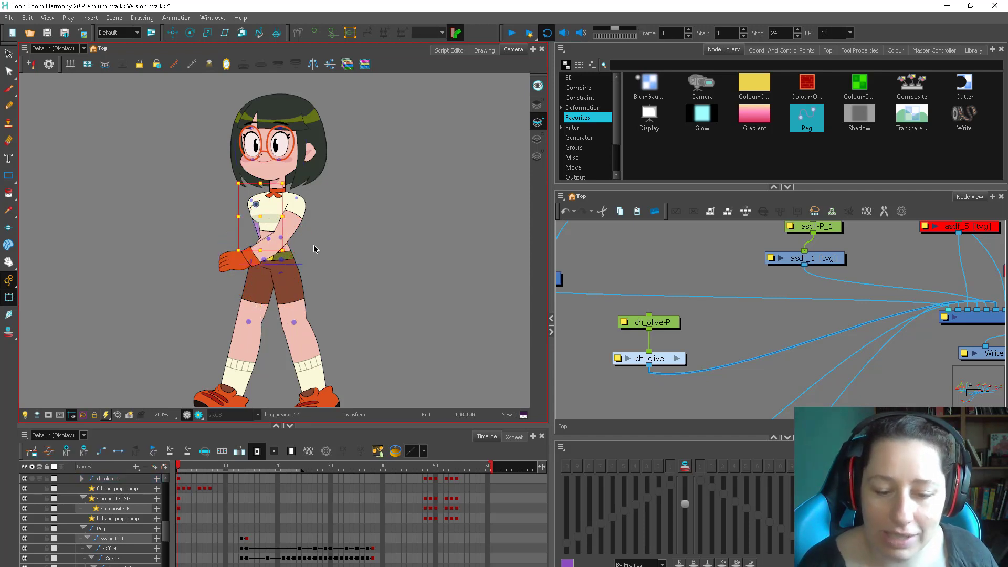
Step: Copy the neutral standing pose from the ch_olive-P keyframe at frame 48 and paste it at frame 2
{"action": "left_click", "coordinate": [179, 479]}
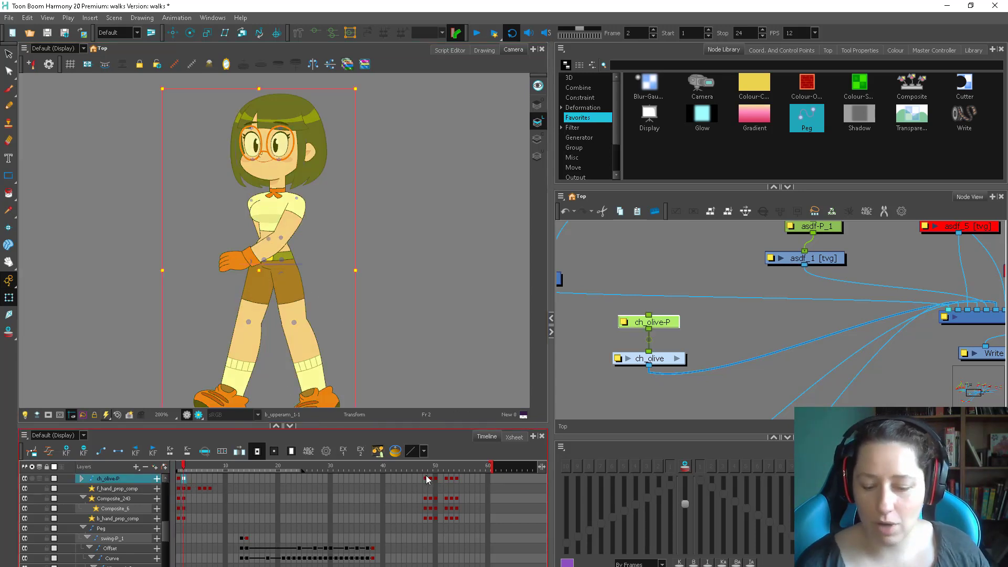
{"action": "left_click", "coordinate": [426, 478]}
{"action": "left_click", "coordinate": [184, 479]}
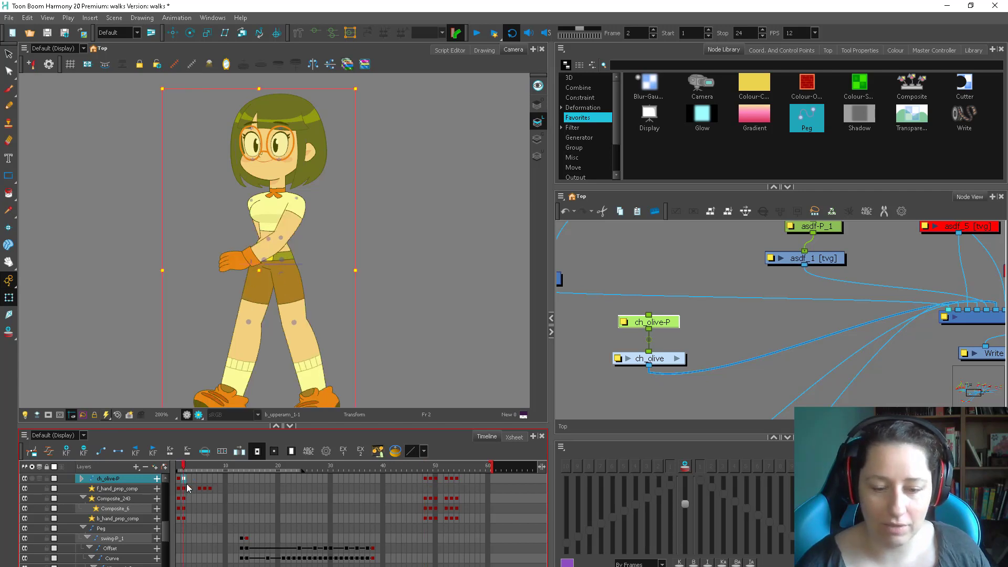
{"action": "key", "text": "ctrl+v"}
Step: Swing the whole near leg forward from the hip at frame 2
{"action": "left_click", "coordinate": [407, 297]}
{"action": "left_click_drag", "start_coordinate": [304, 345], "coordinate": [356, 292]}
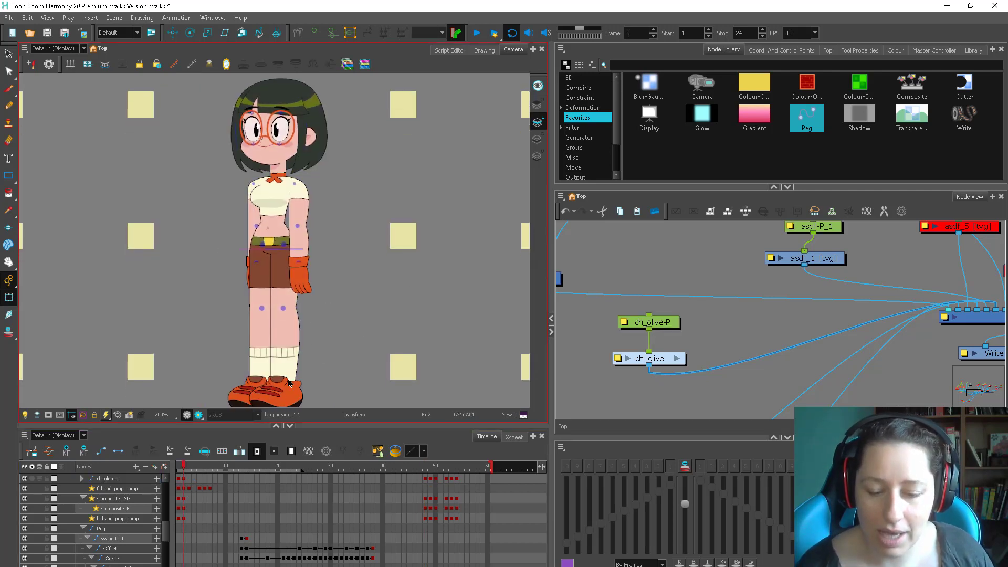
{"action": "left_click", "coordinate": [288, 382]}
{"action": "key", "text": "b"}
{"action": "key", "text": "b"}
{"action": "key", "text": "b"}
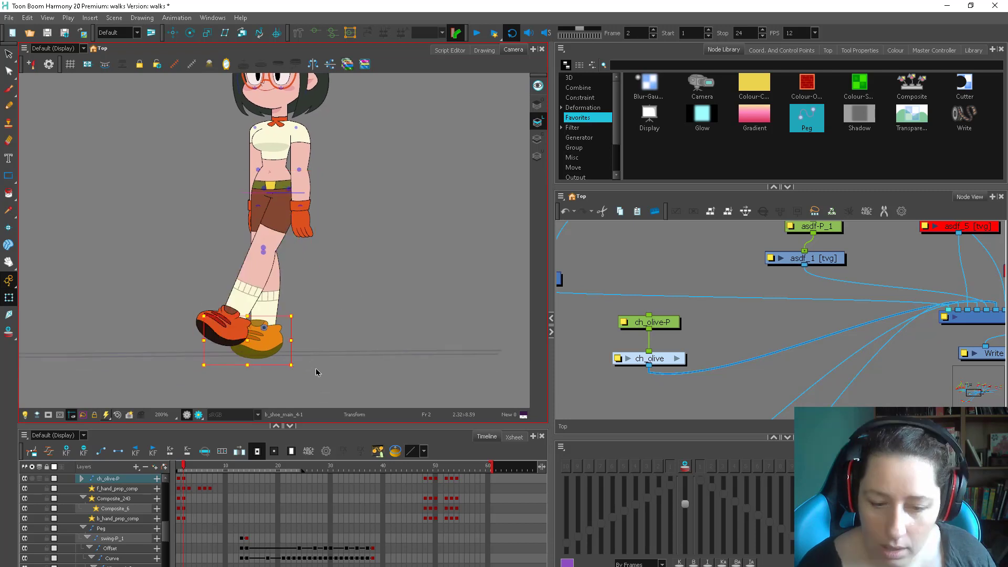
Step: Swing the whole far leg backward at frame 2 and adjust the rotation of its shoe
{"action": "key", "text": "b"}
{"action": "key", "text": "b"}
{"action": "left_click_drag", "start_coordinate": [315, 372], "coordinate": [385, 356]}
{"action": "key", "text": "shift+b"}
{"action": "key", "text": "shift+b"}
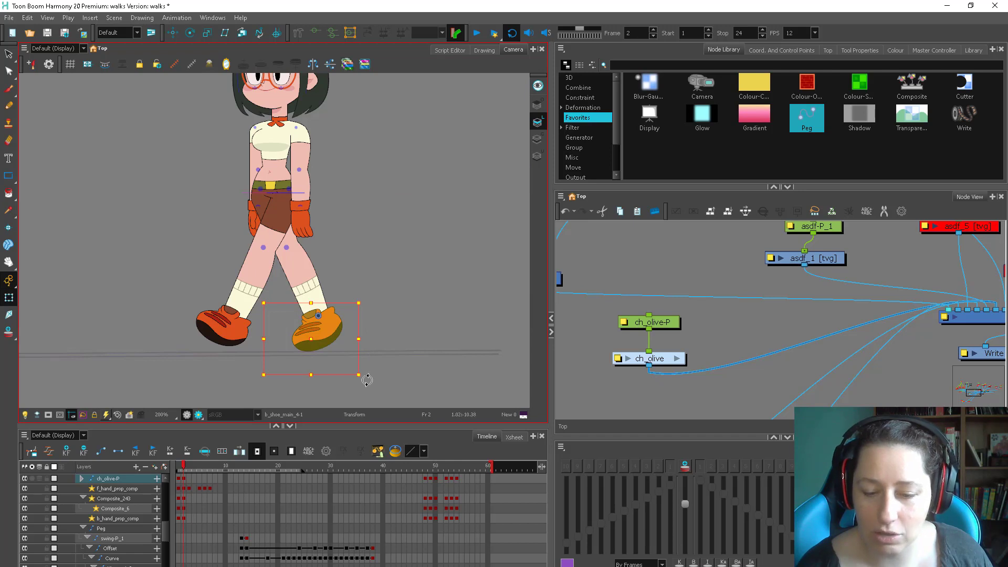
{"action": "left_click_drag", "start_coordinate": [368, 380], "coordinate": [375, 361]}
{"action": "key", "text": "b"}
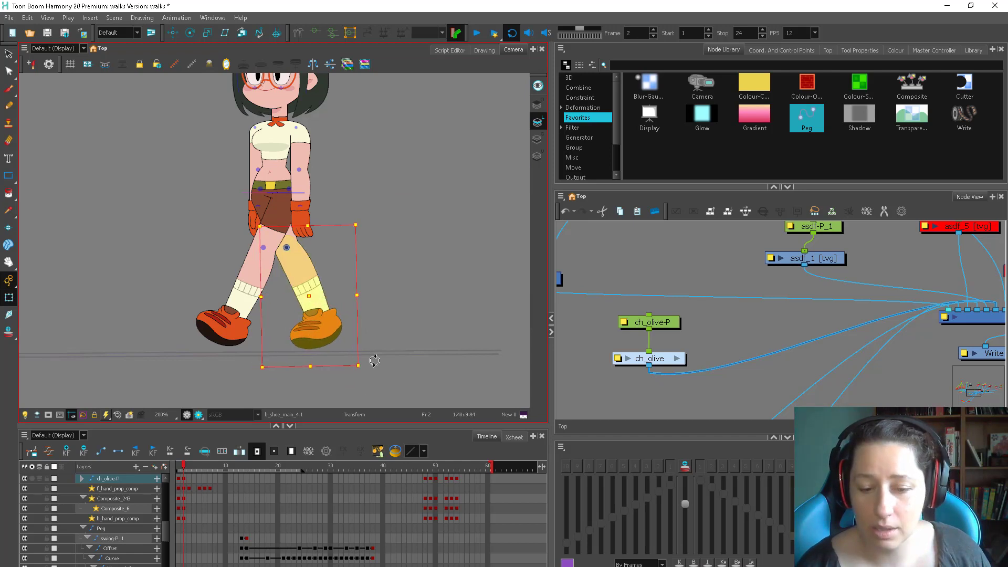
Step: Pose the arms at frame 2 opposite to frame 1, far arm forward and near arm back, and rotate the forward hand upward
{"action": "key", "text": "comma"}
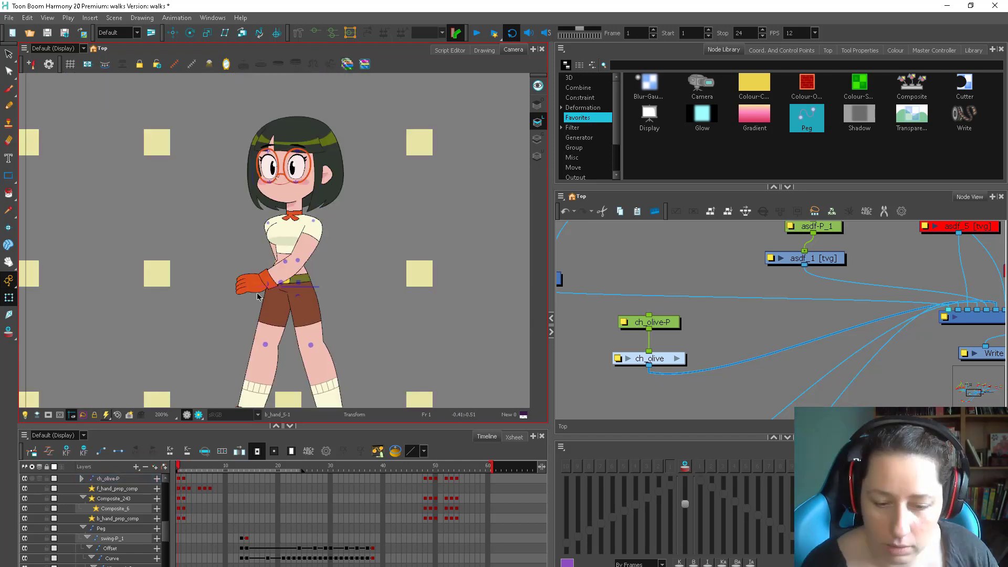
{"action": "key", "text": "period"}
{"action": "left_click", "coordinate": [227, 294]}
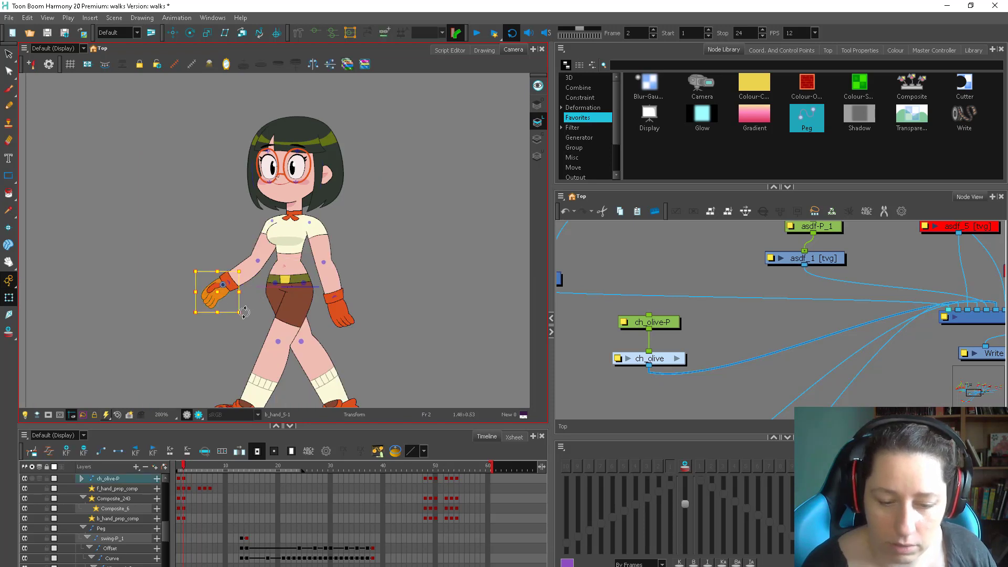
{"action": "left_click_drag", "start_coordinate": [243, 318], "coordinate": [219, 322]}
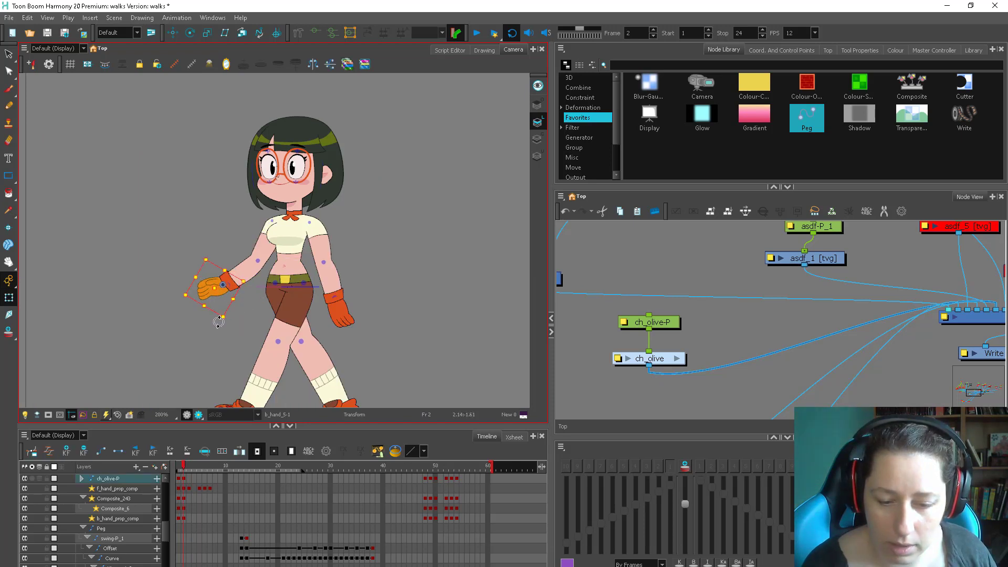
Step: Spread the ch_olive-P pose keyframes over frames 1 to 4, with the neutral standing pose at frame 2
{"action": "left_click", "coordinate": [585, 278]}
{"action": "key", "text": "1"}
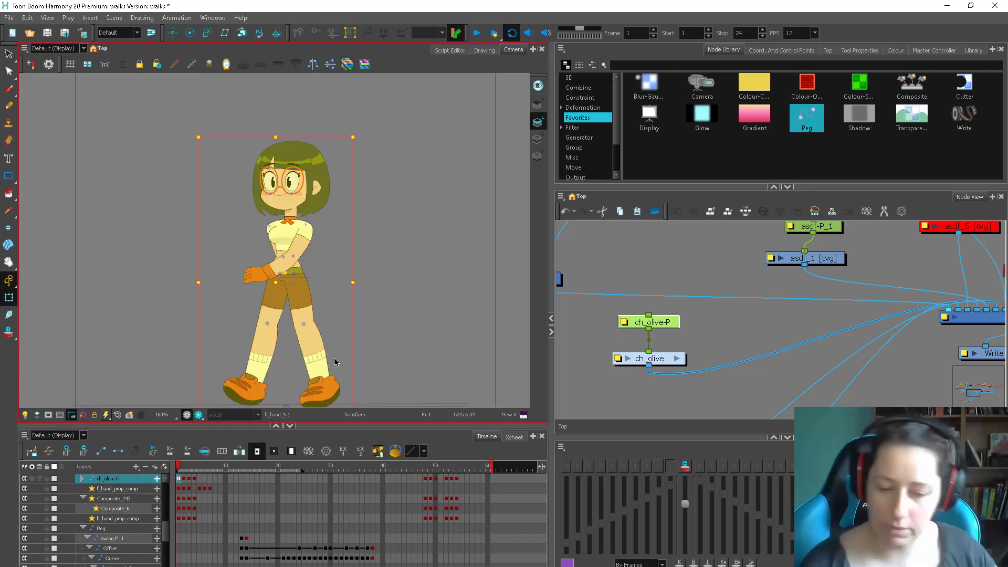
{"action": "key", "text": "."}
{"action": "left_click", "coordinate": [573, 340]}
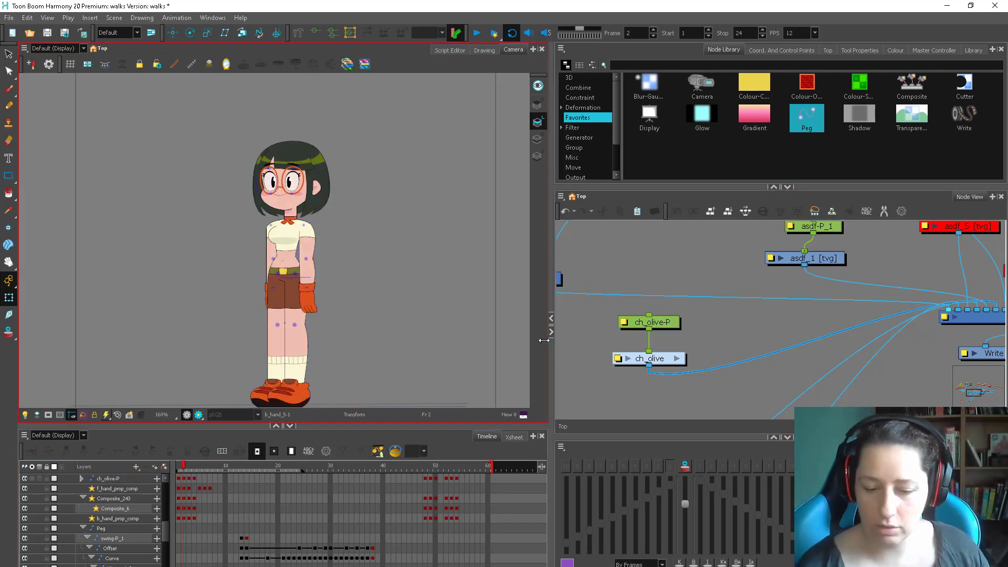
Step: Bend the near lower leg back at the knee and rotate the whole leg forward at frame 2 for the passing pose
{"action": "left_click", "coordinate": [294, 394]}
{"action": "key", "text": "b"}
{"action": "key", "text": "b"}
{"action": "left_click_drag", "start_coordinate": [320, 390], "coordinate": [317, 357]}
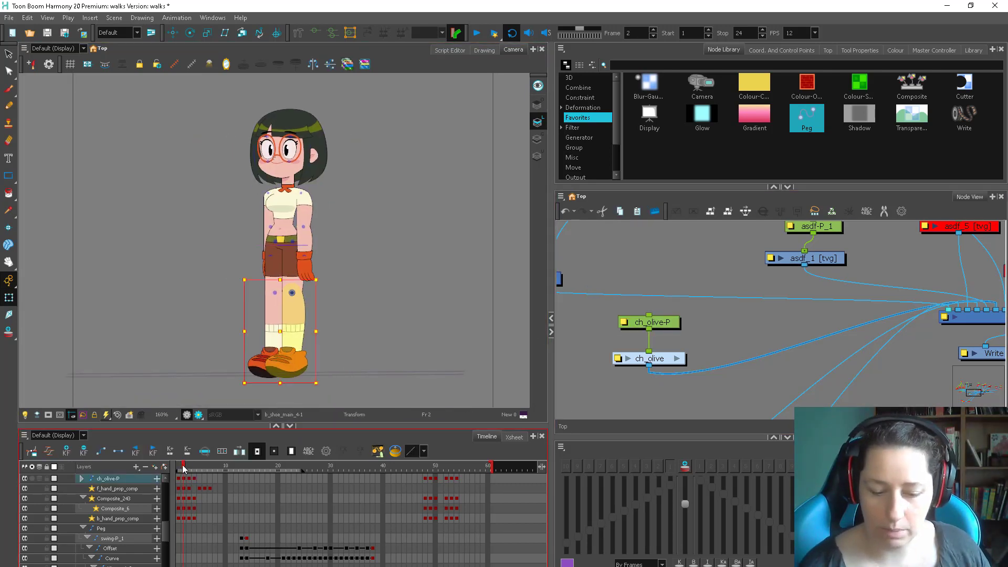
{"action": "left_click_drag", "start_coordinate": [183, 469], "coordinate": [185, 467]}
{"action": "left_click_drag", "start_coordinate": [319, 385], "coordinate": [359, 357]}
{"action": "key", "text": "b"}
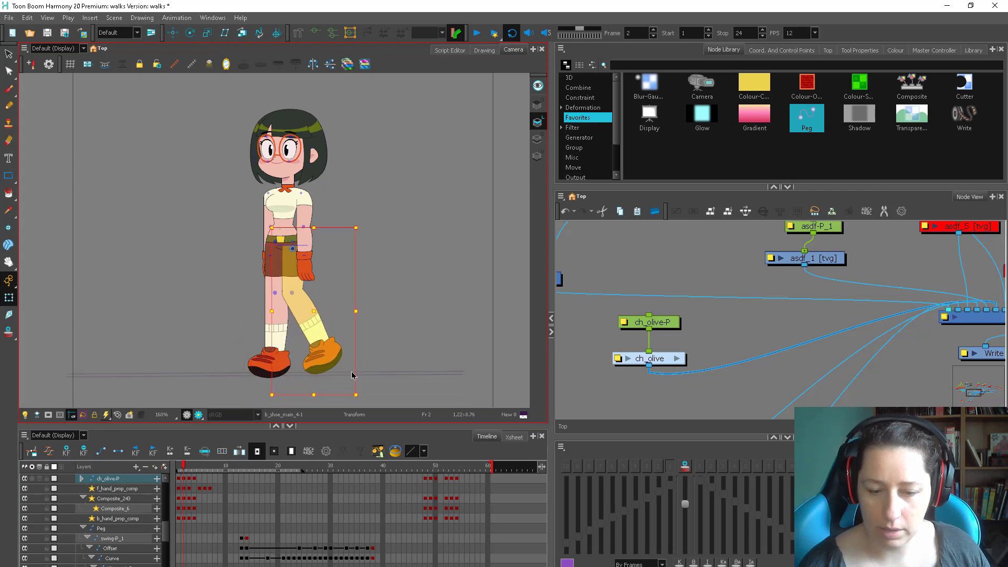
{"action": "key", "text": "."}
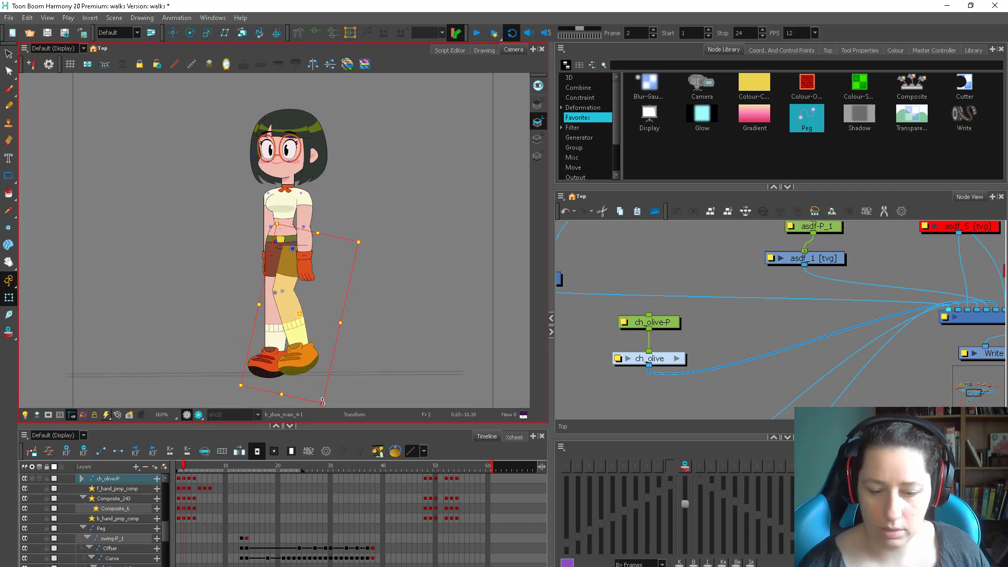
Step: Bend the far lower leg back at the knee at frame 4 for the opposite passing pose
{"action": "key", "text": "."}
{"action": "left_click_drag", "start_coordinate": [337, 402], "coordinate": [351, 387]}
{"action": "left_click", "coordinate": [314, 354]}
{"action": "key", "text": "b"}
{"action": "key", "text": "b"}
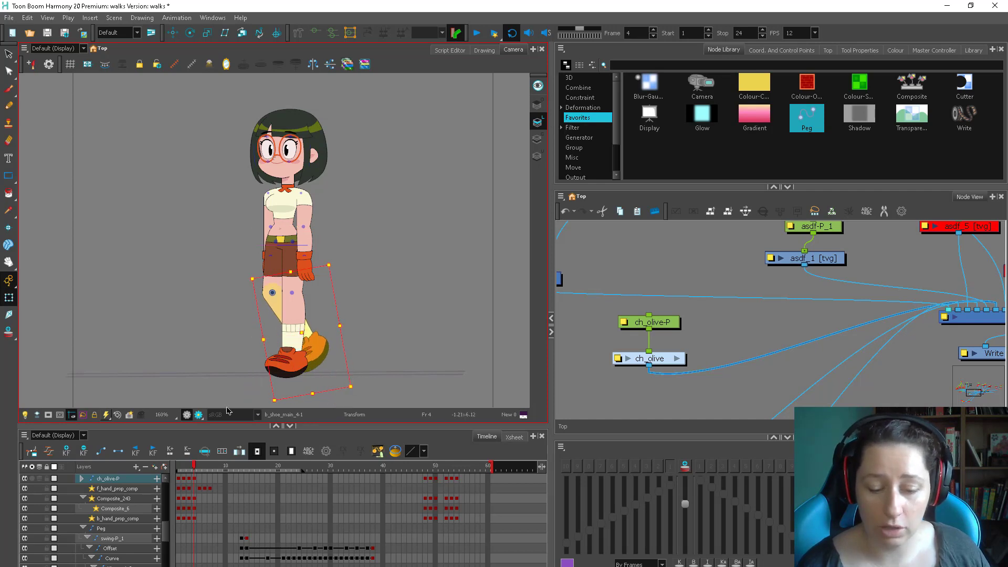
Step: Compare the passing poses at frames 2 and 4 and fine-tune the near lower leg's rotation at frame 2
{"action": "left_click", "coordinate": [194, 471]}
{"action": "left_click", "coordinate": [184, 471]}
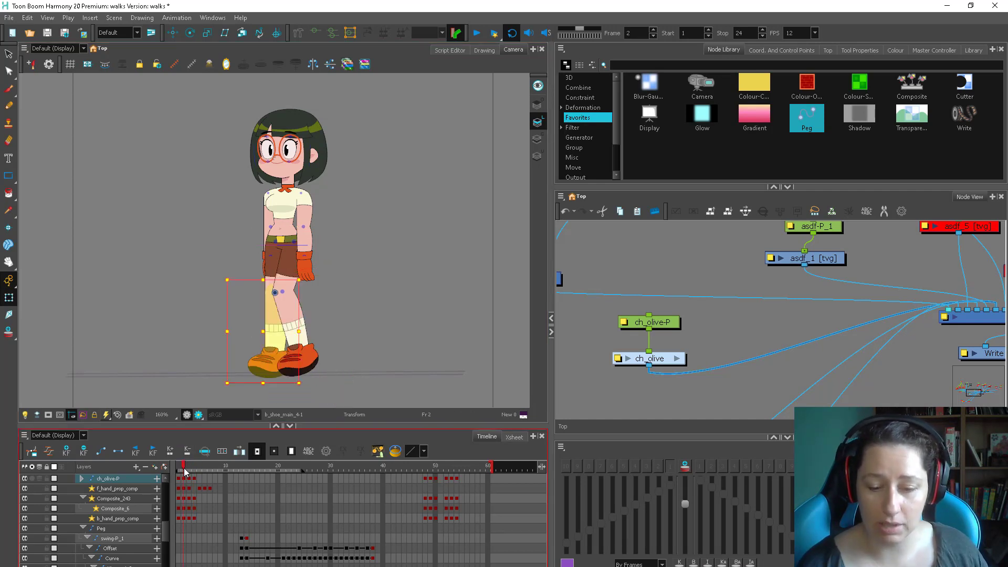
{"action": "left_click", "coordinate": [193, 469]}
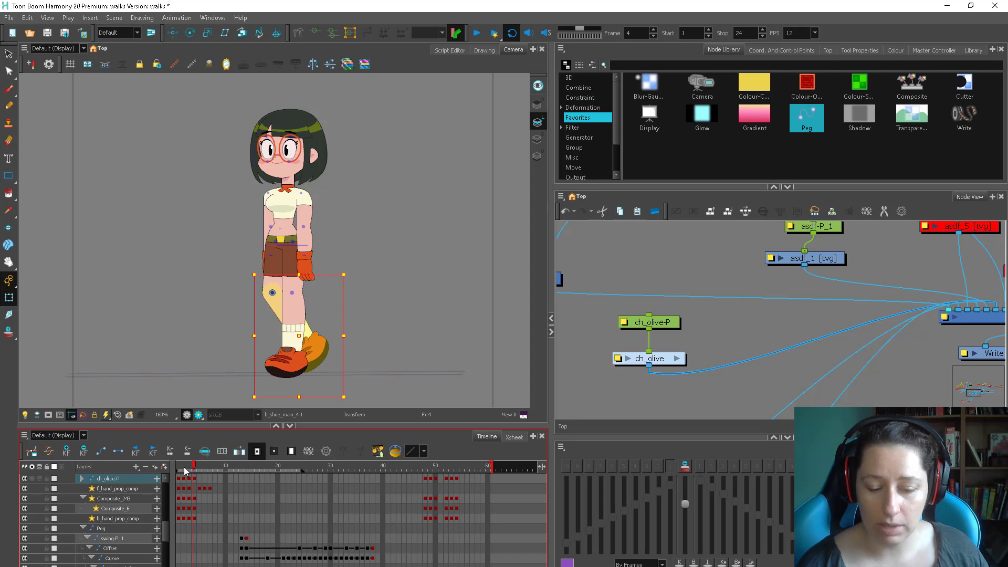
{"action": "left_click", "coordinate": [184, 468]}
{"action": "left_click", "coordinate": [307, 359]}
{"action": "key", "text": "b"}
{"action": "key", "text": "b"}
{"action": "key", "text": "b"}
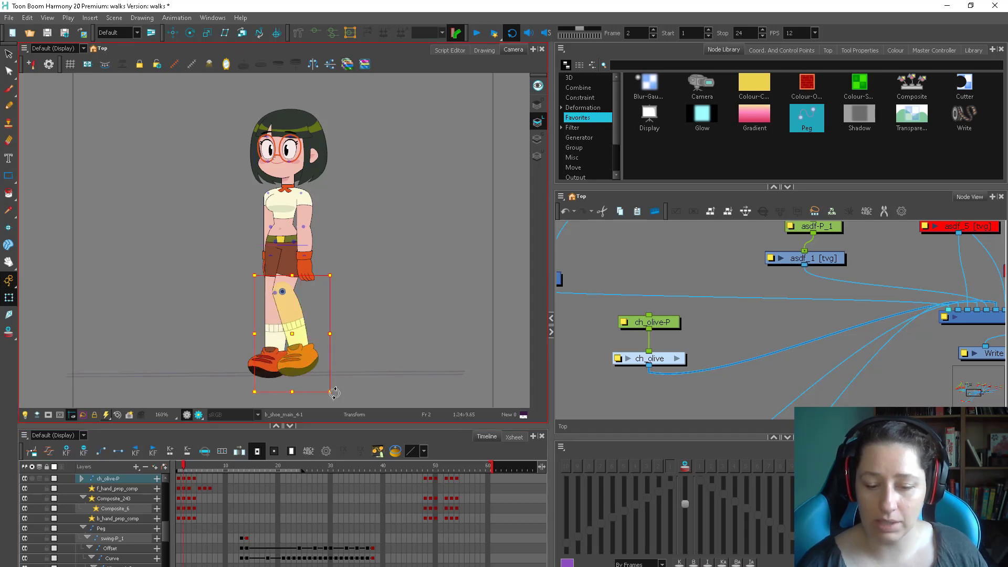
{"action": "left_click_drag", "start_coordinate": [335, 398], "coordinate": [332, 401]}
{"action": "left_click", "coordinate": [194, 469]}
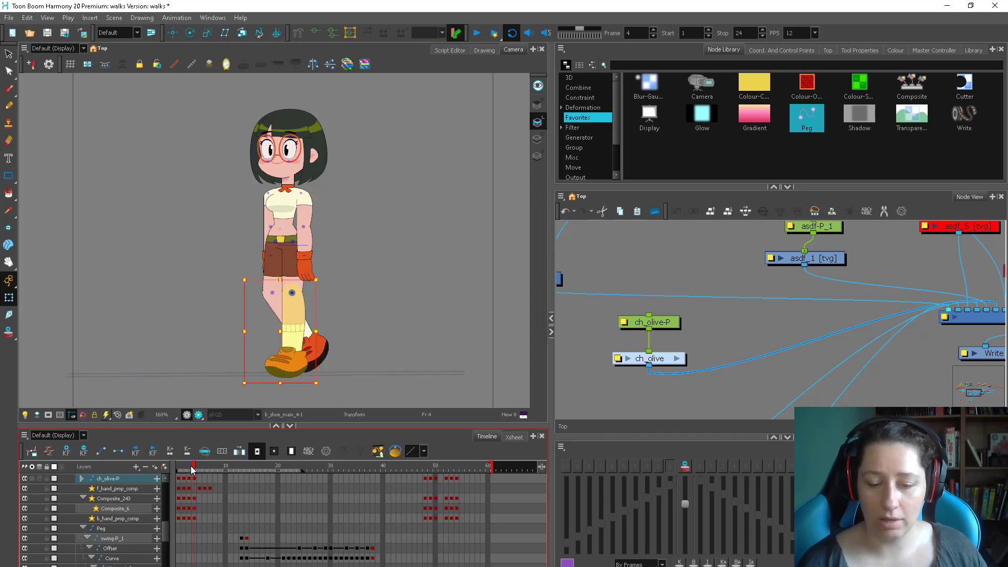
Step: Fine-tune the near lower leg's rotation and rotate the whole far leg slightly backward at frame 2
{"action": "left_click", "coordinate": [184, 469]}
{"action": "left_click", "coordinate": [192, 469]}
{"action": "left_click", "coordinate": [184, 469]}
{"action": "left_click_drag", "start_coordinate": [333, 395], "coordinate": [342, 387]}
{"action": "key", "text": "b"}
{"action": "left_click", "coordinate": [273, 366]}
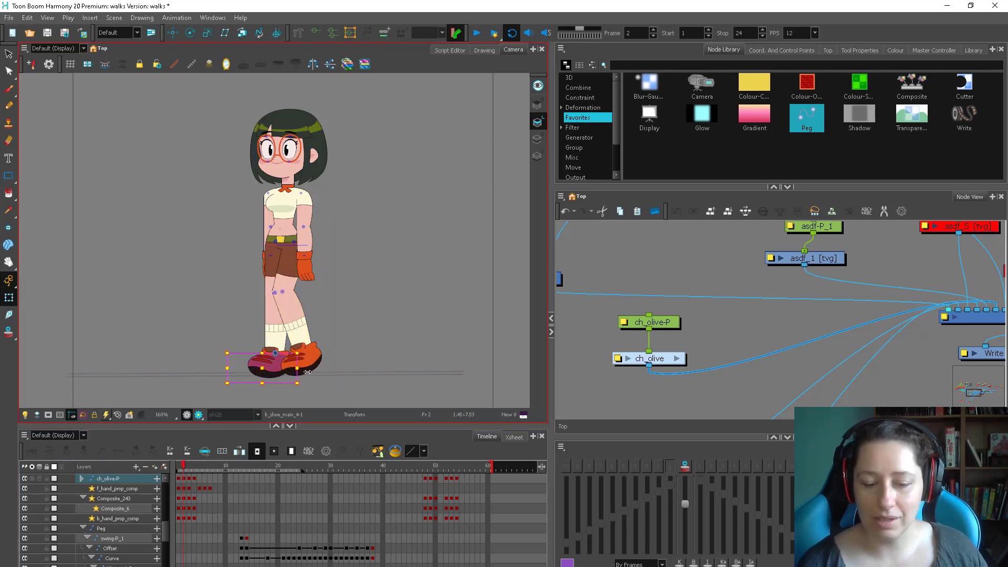
{"action": "key", "text": "b"}
{"action": "key", "text": "b"}
{"action": "key", "text": "b"}
{"action": "key", "text": "b"}
{"action": "left_click_drag", "start_coordinate": [309, 387], "coordinate": [321, 385]}
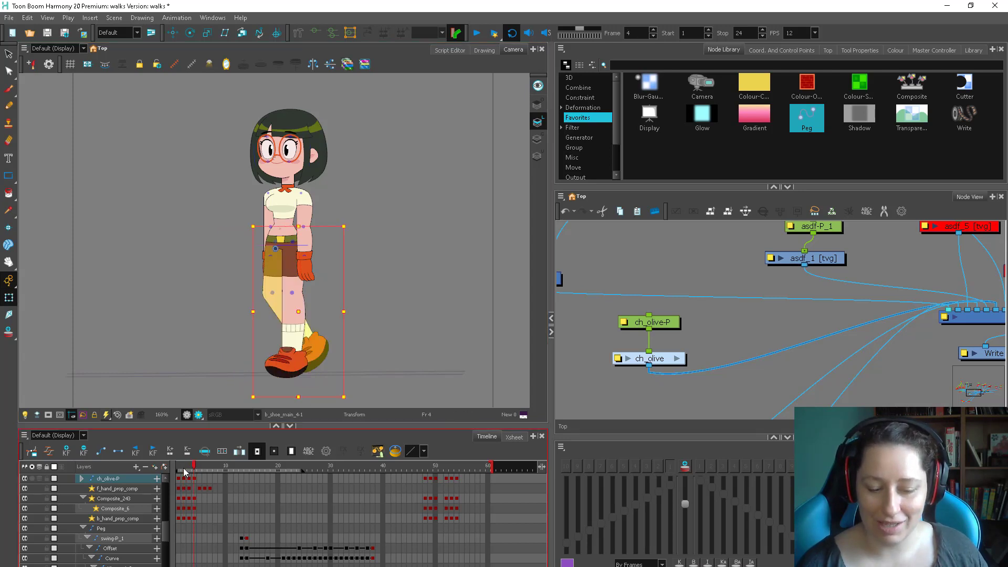
Step: Compare the poses across frames 1 to 4 and adjust the forward near leg's rotation at frame 3
{"action": "key", "text": "ctrl+z"}
{"action": "key", "text": "ctrl+shift+z"}
{"action": "key", "text": "ctrl+z"}
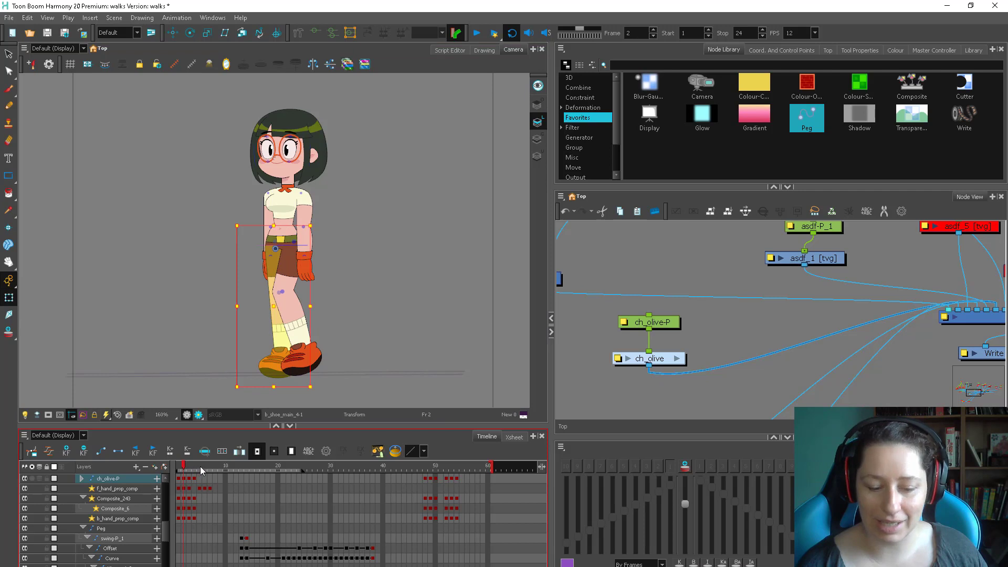
{"action": "key", "text": "ctrl+shift+z"}
{"action": "key", "text": "ctrl+z"}
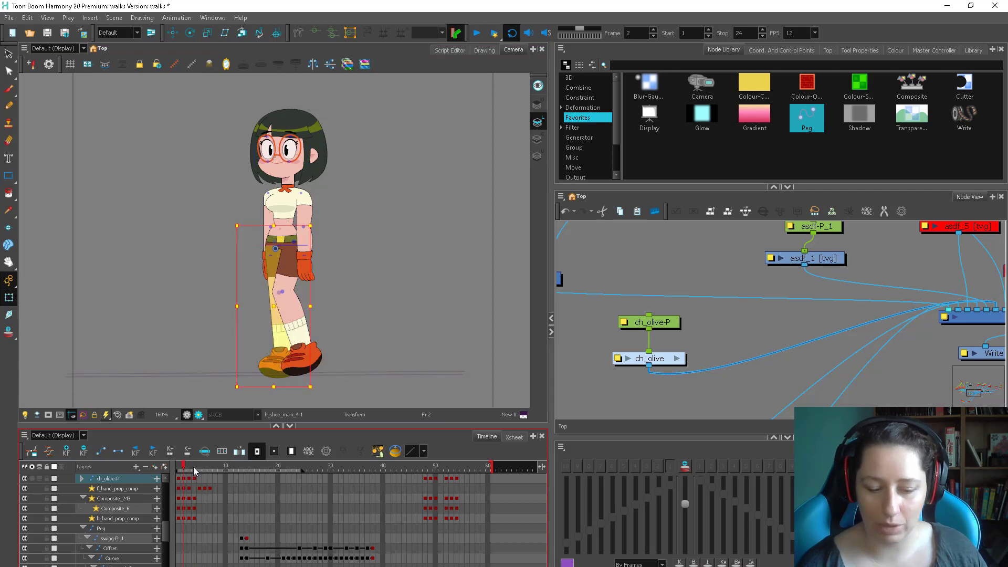
{"action": "left_click", "coordinate": [189, 467]}
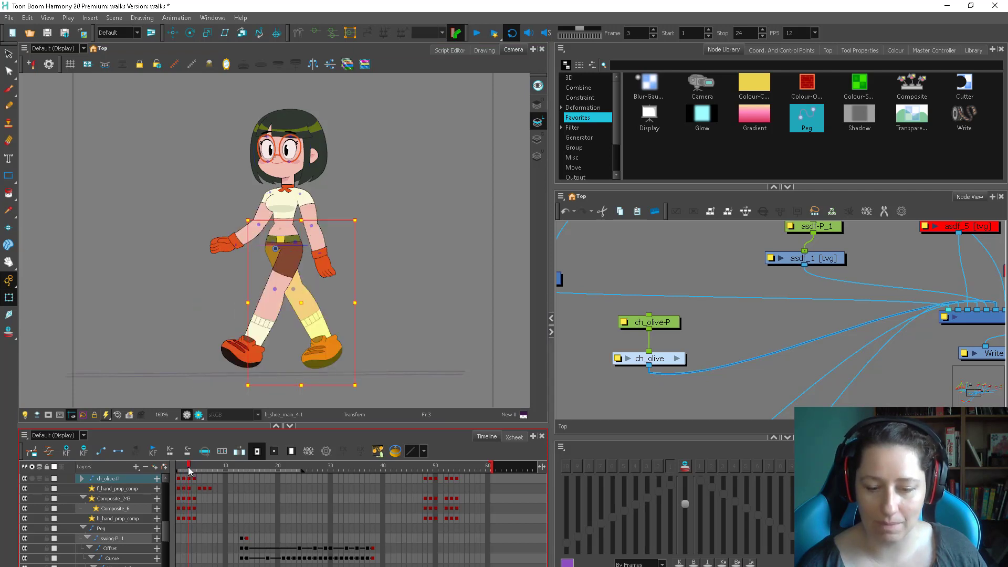
{"action": "left_click", "coordinate": [179, 468]}
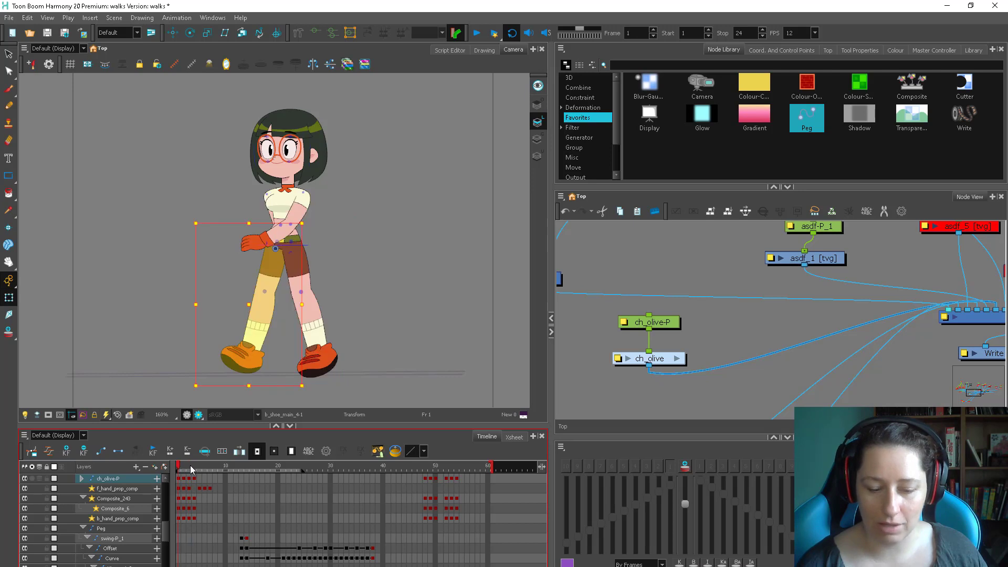
{"action": "left_click", "coordinate": [190, 466]}
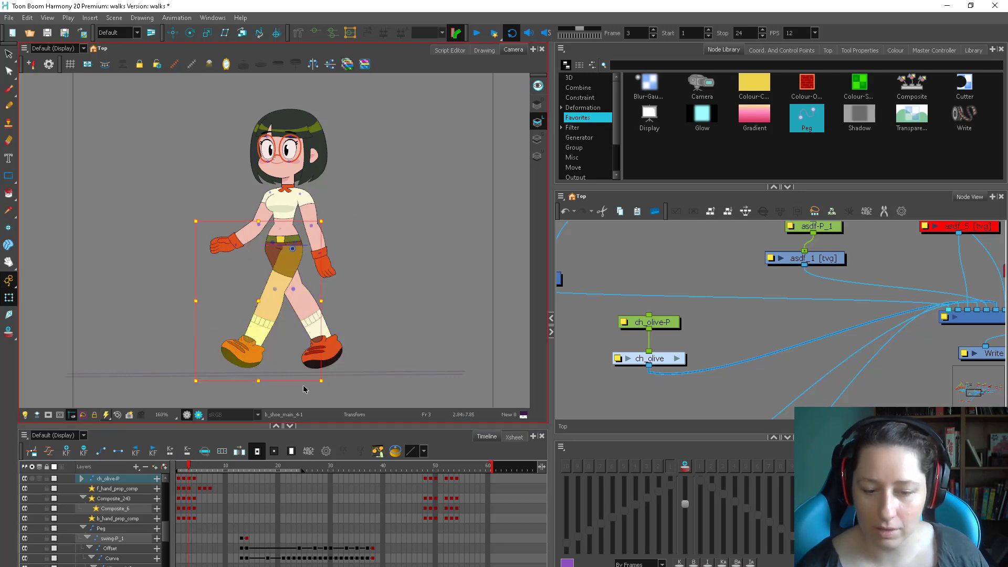
{"action": "left_click_drag", "start_coordinate": [325, 385], "coordinate": [337, 383]}
{"action": "mouse_move", "coordinate": [179, 465]}
{"action": "left_mouse_down"}
{"action": "mouse_move", "coordinate": [195, 471]}
{"action": "mouse_move", "coordinate": [179, 475]}
{"action": "left_mouse_up"}
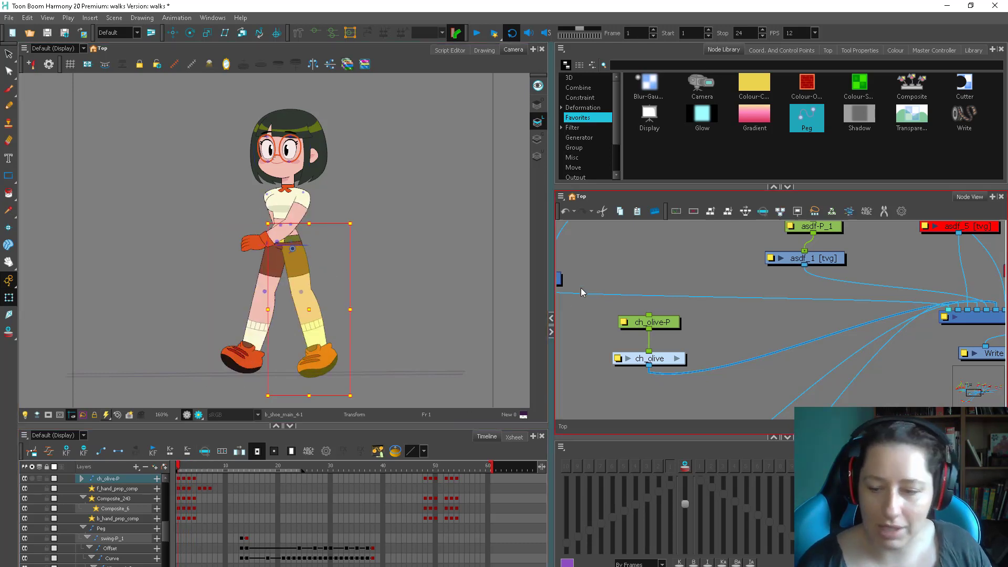
Step: Select the pelvis control that leaves out the legs and tilt the hips slightly down on the near side at frame 2
{"action": "left_click", "coordinate": [570, 277]}
{"action": "scroll", "coordinate": [569, 277], "scroll_direction": "up", "scroll_amount": 1}
{"action": "scroll", "coordinate": [570, 277], "scroll_direction": "up", "scroll_amount": 1}
{"action": "scroll", "coordinate": [279, 234], "scroll_direction": "up", "scroll_amount": 2}
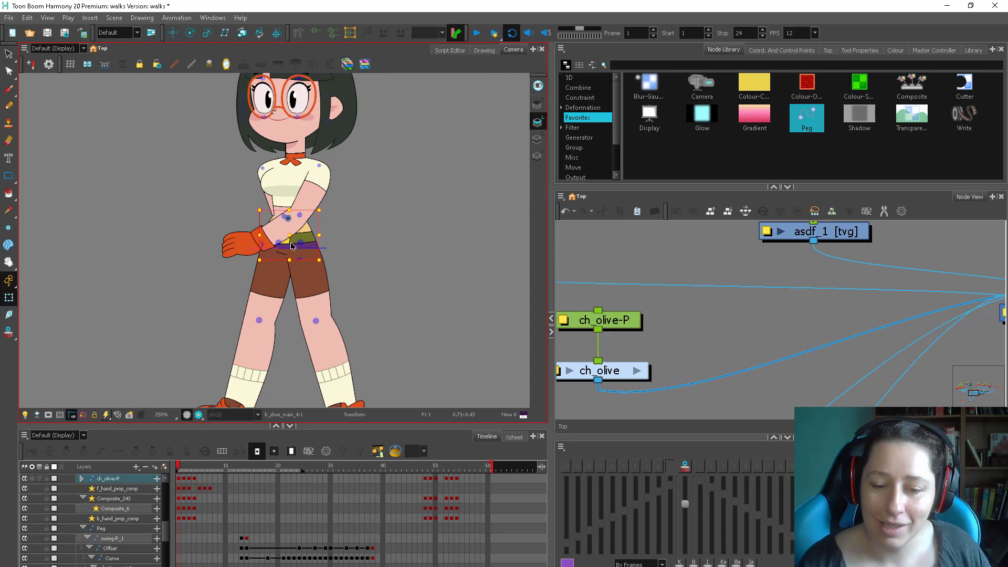
{"action": "left_click", "coordinate": [300, 233]}
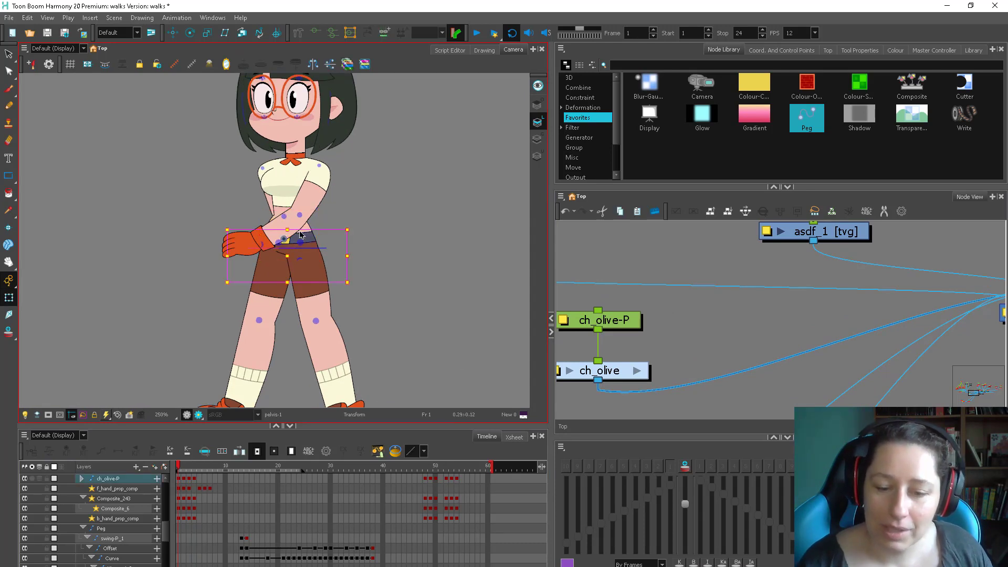
{"action": "left_click", "coordinate": [300, 234]}
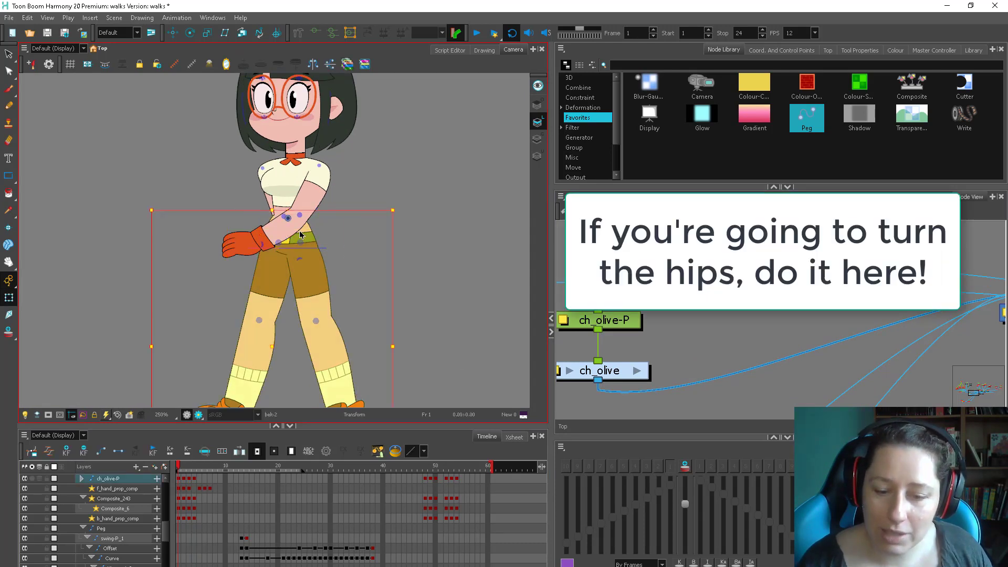
{"action": "key", "text": "shift+b"}
{"action": "key", "text": "space"}
{"action": "mouse_move", "coordinate": [341, 255]}
{"action": "left_mouse_down"}
{"action": "mouse_move", "coordinate": [333, 284]}
{"action": "mouse_move", "coordinate": [341, 258]}
{"action": "left_mouse_up"}
{"action": "key", "text": "1"}
{"action": "key", "text": "space"}
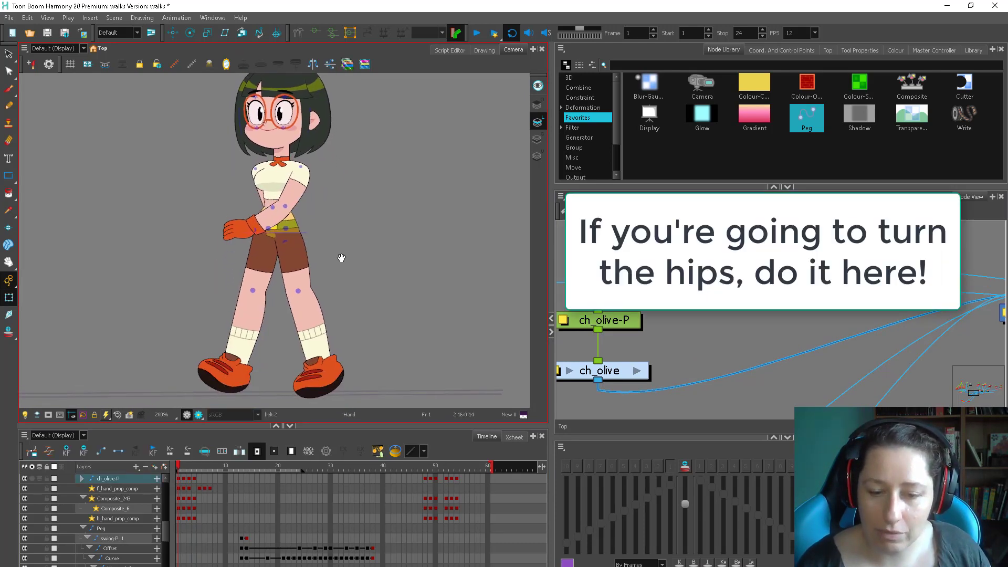
{"action": "left_click", "coordinate": [183, 466]}
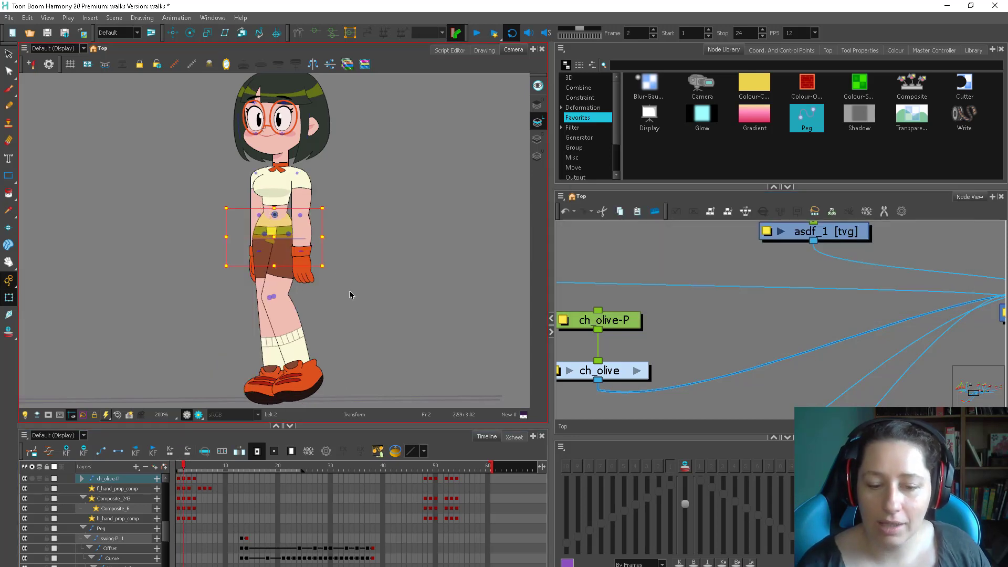
{"action": "key", "text": "2"}
{"action": "key", "text": "2"}
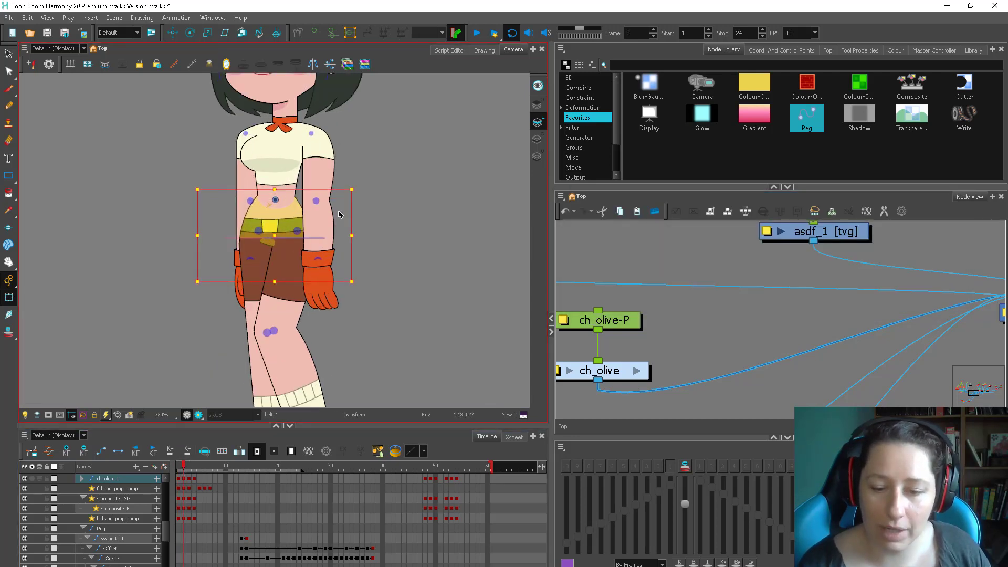
{"action": "left_click_drag", "start_coordinate": [352, 214], "coordinate": [352, 217]}
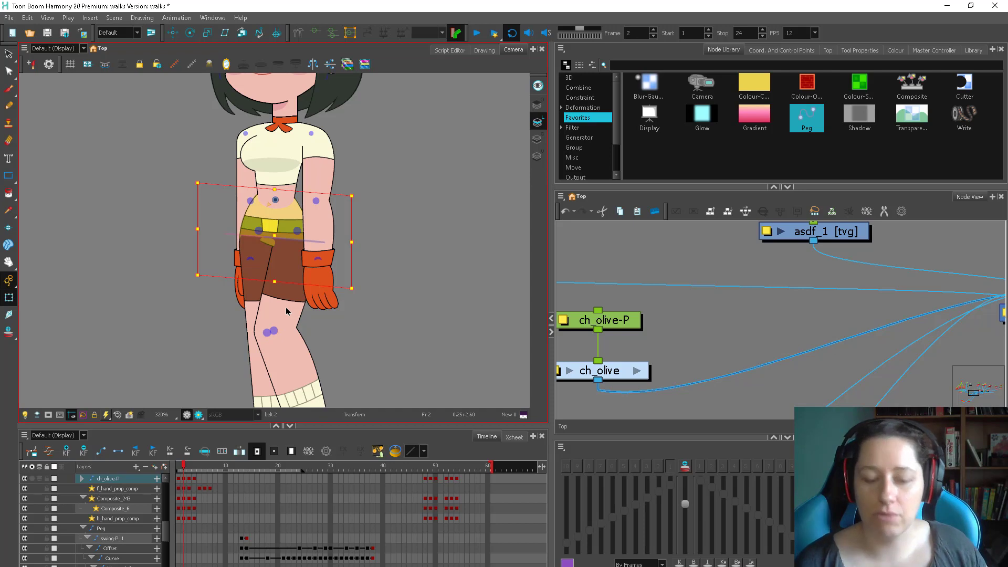
Step: Tilt the hips slightly the opposite way at frame 4, raising the near side
{"action": "left_click", "coordinate": [194, 471]}
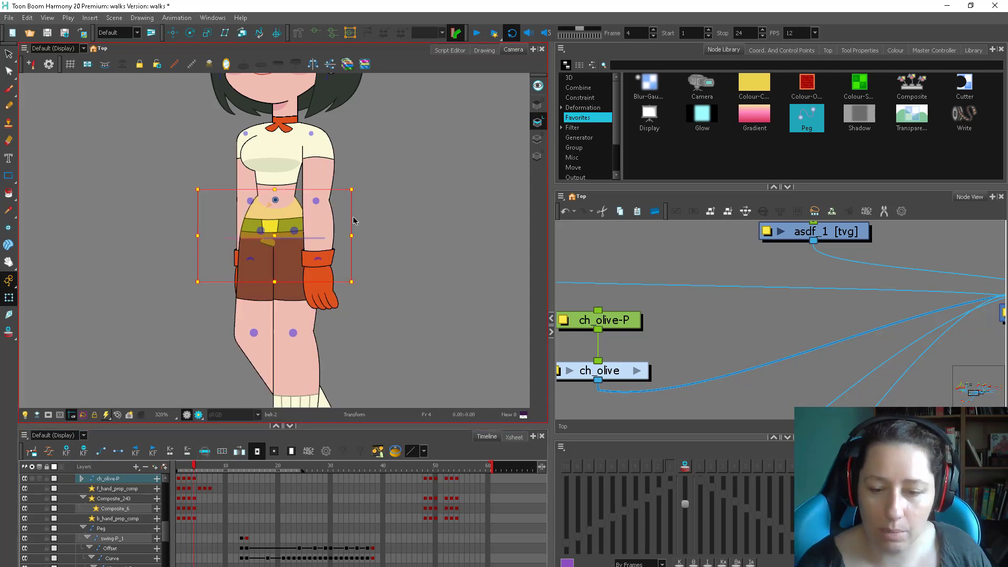
{"action": "left_click_drag", "start_coordinate": [351, 211], "coordinate": [351, 210]}
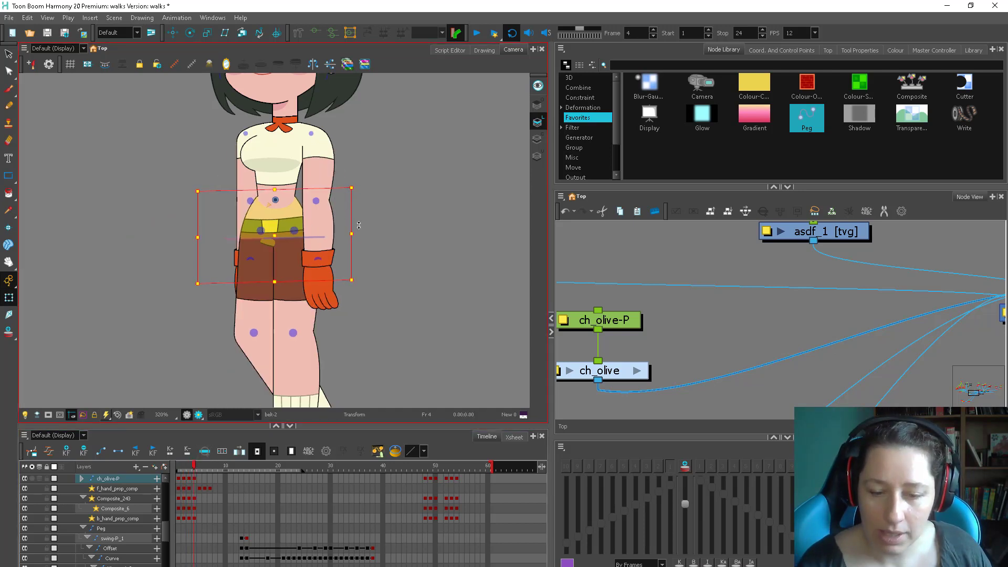
{"action": "left_click", "coordinate": [588, 263]}
{"action": "key", "text": "1"}
{"action": "key", "text": "1"}
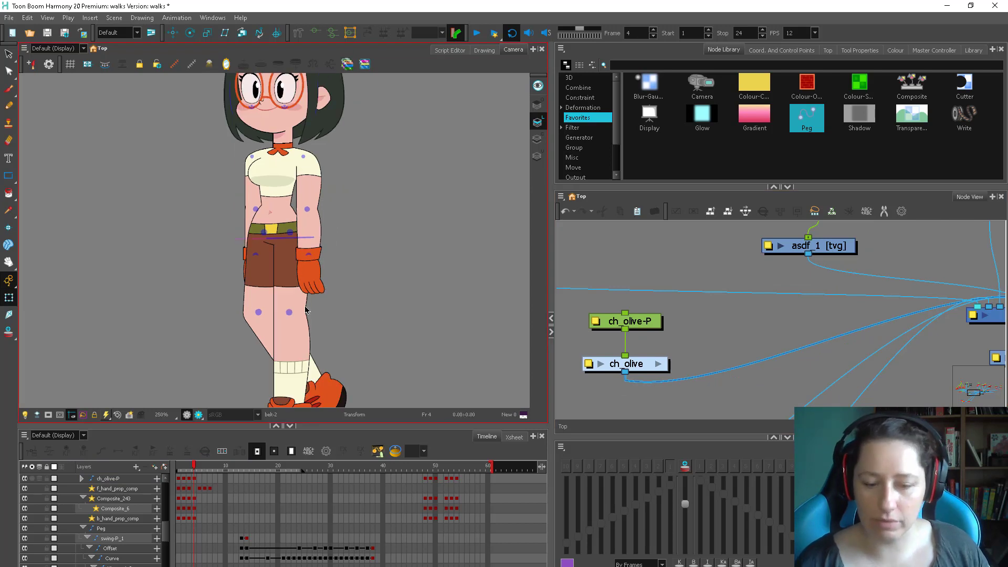
Step: Select the far upper leg at frame 3 and show its deformation controls
{"action": "mouse_move", "coordinate": [179, 469]}
{"action": "left_mouse_down"}
{"action": "mouse_move", "coordinate": [197, 469]}
{"action": "mouse_move", "coordinate": [189, 472]}
{"action": "left_mouse_up"}
{"action": "key", "text": "2"}
{"action": "key", "text": "2"}
{"action": "key", "text": "2"}
{"action": "key", "text": "2"}
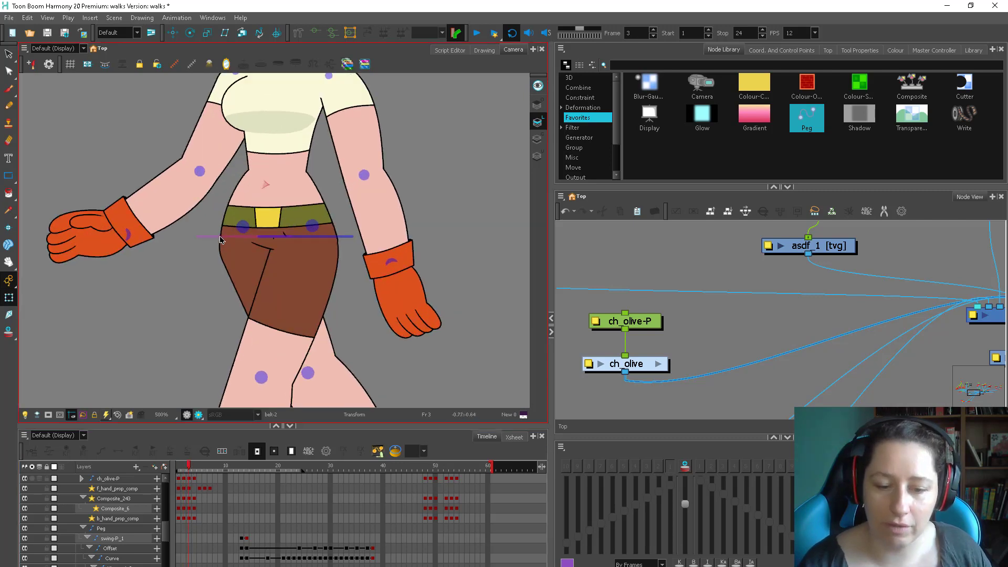
{"action": "left_click", "coordinate": [226, 262]}
{"action": "key", "text": "Escape"}
{"action": "left_click_drag", "start_coordinate": [214, 260], "coordinate": [256, 280]}
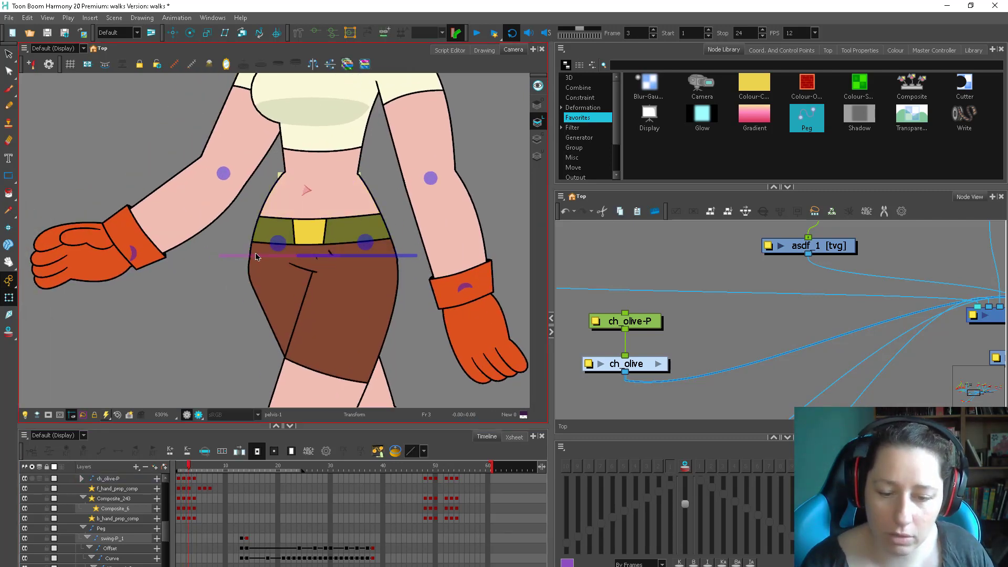
{"action": "key", "text": "2"}
{"action": "left_click", "coordinate": [241, 275]}
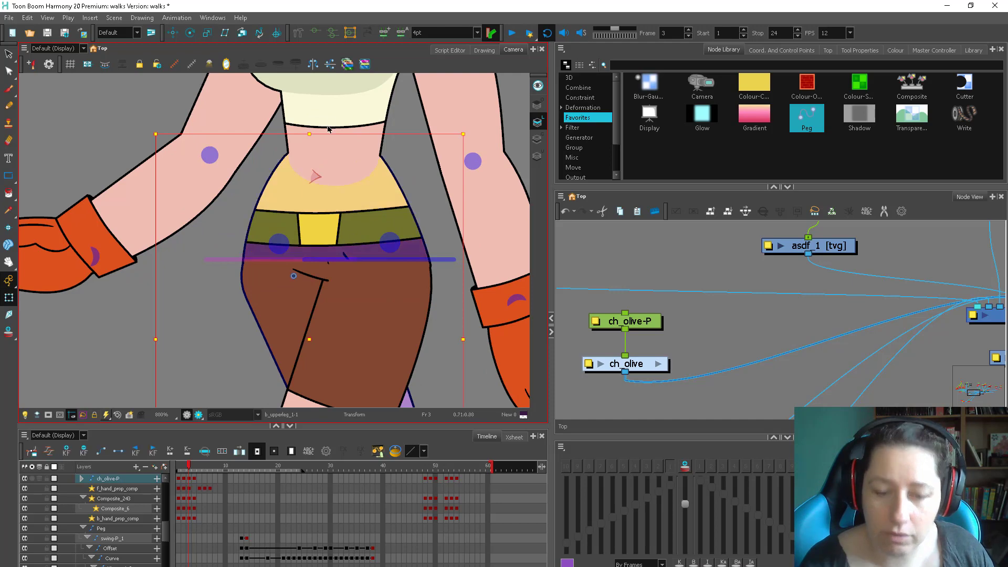
{"action": "left_click", "coordinate": [316, 34]}
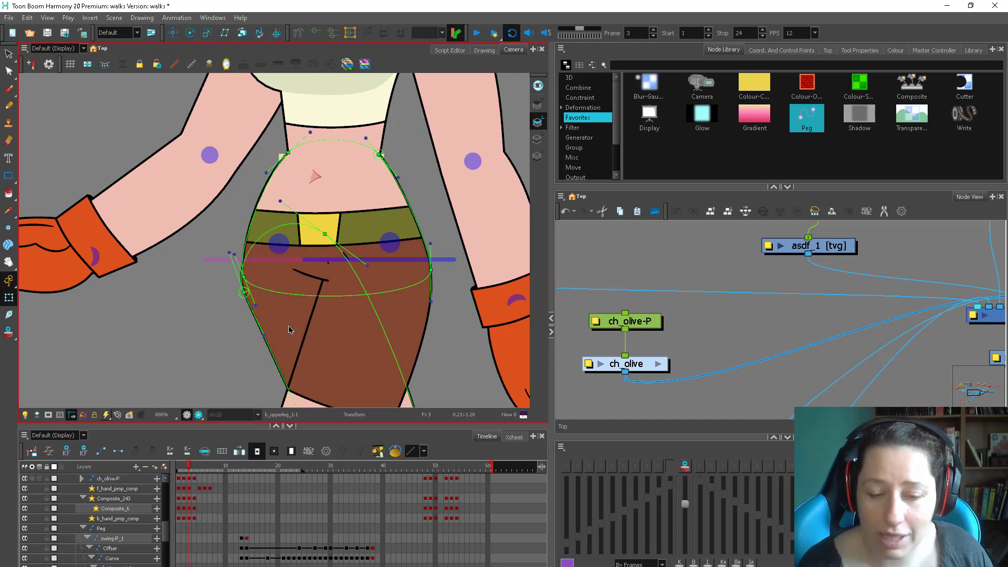
Step: Nudge the far thigh's deformation point at the front of the hip to smooth the outline at frame 3
{"action": "key", "text": "1"}
{"action": "key", "text": "1"}
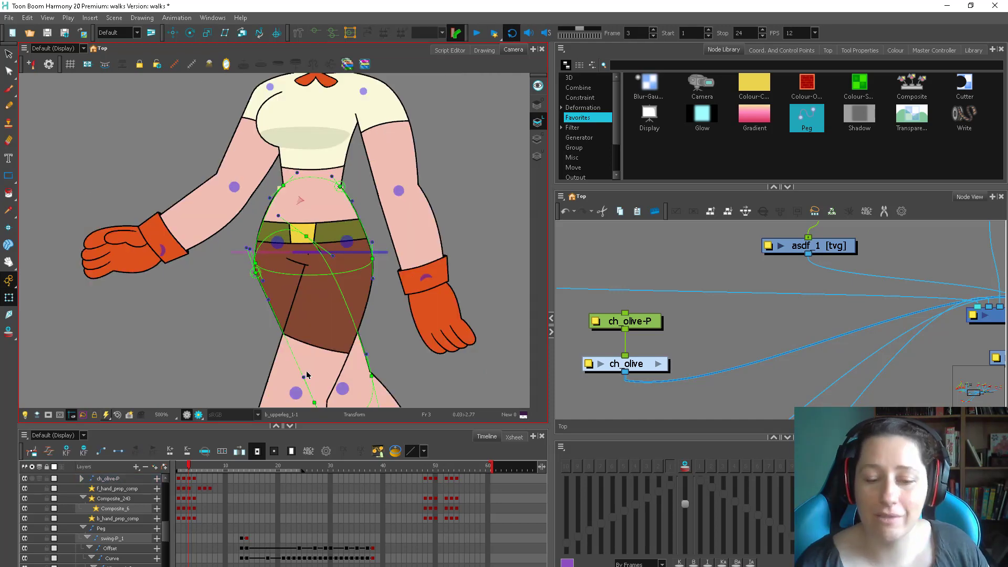
{"action": "key", "text": "2"}
{"action": "key", "text": "2"}
{"action": "key", "text": "2"}
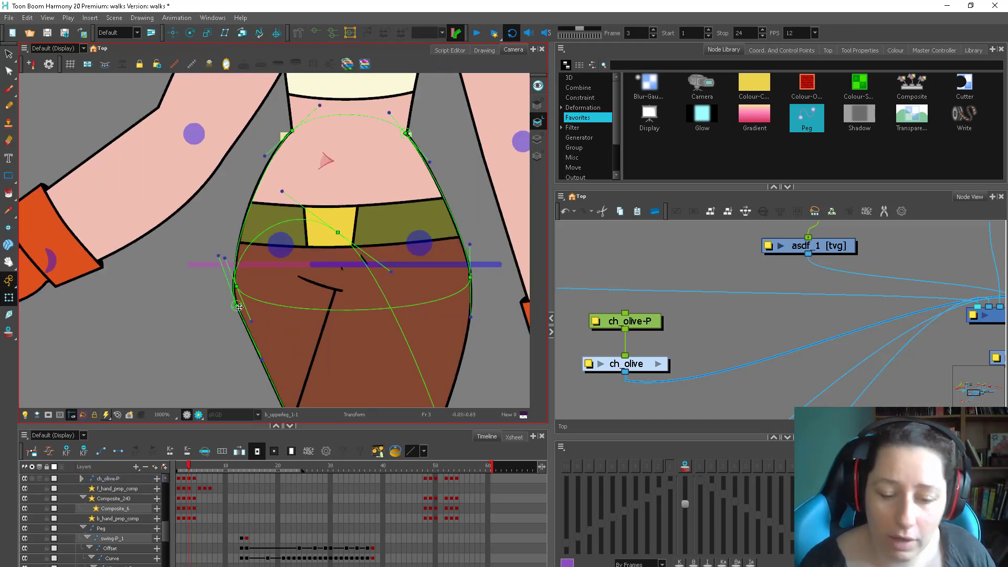
{"action": "left_click", "coordinate": [239, 305]}
{"action": "left_click_drag", "start_coordinate": [240, 305], "coordinate": [240, 303]}
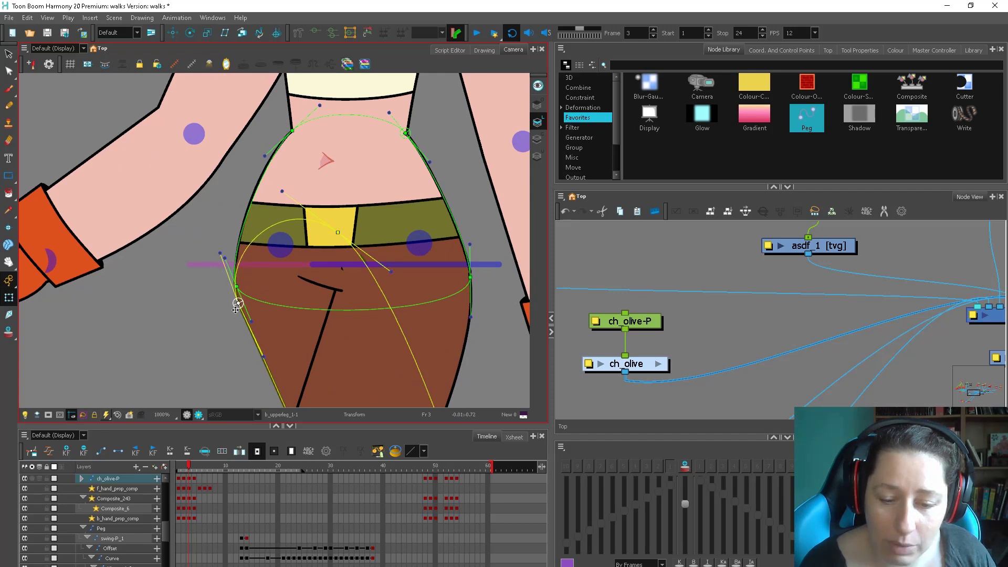
{"action": "key", "text": "1"}
{"action": "key", "text": "1"}
{"action": "key", "text": "1"}
{"action": "key", "text": "1"}
{"action": "key", "text": "1"}
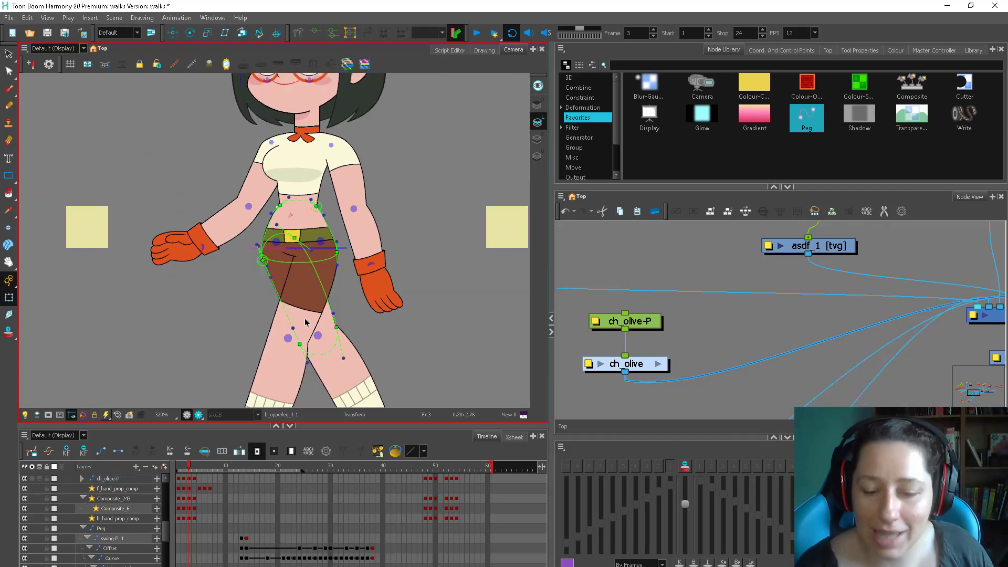
Step: Try to reshape the far thigh at frame 3 by moving its lower deformation points, and undo the changes
{"action": "left_click", "coordinate": [336, 327]}
{"action": "left_click_drag", "start_coordinate": [336, 326], "coordinate": [362, 310]}
{"action": "left_click_drag", "start_coordinate": [308, 338], "coordinate": [307, 339]}
{"action": "key", "text": "ctrl+z"}
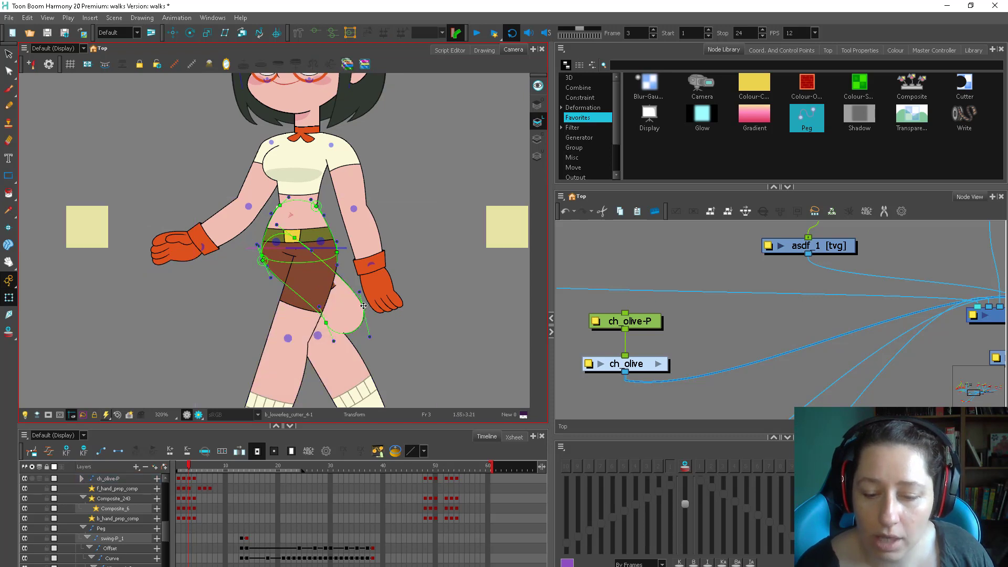
{"action": "left_click", "coordinate": [326, 323]}
{"action": "left_click_drag", "start_coordinate": [360, 310], "coordinate": [324, 334]}
{"action": "key", "text": "ctrl+z"}
{"action": "key", "text": "ctrl+z"}
{"action": "key", "text": "ctrl+z"}
{"action": "key", "text": "ctrl+z"}
{"action": "key", "text": "ctrl+z"}
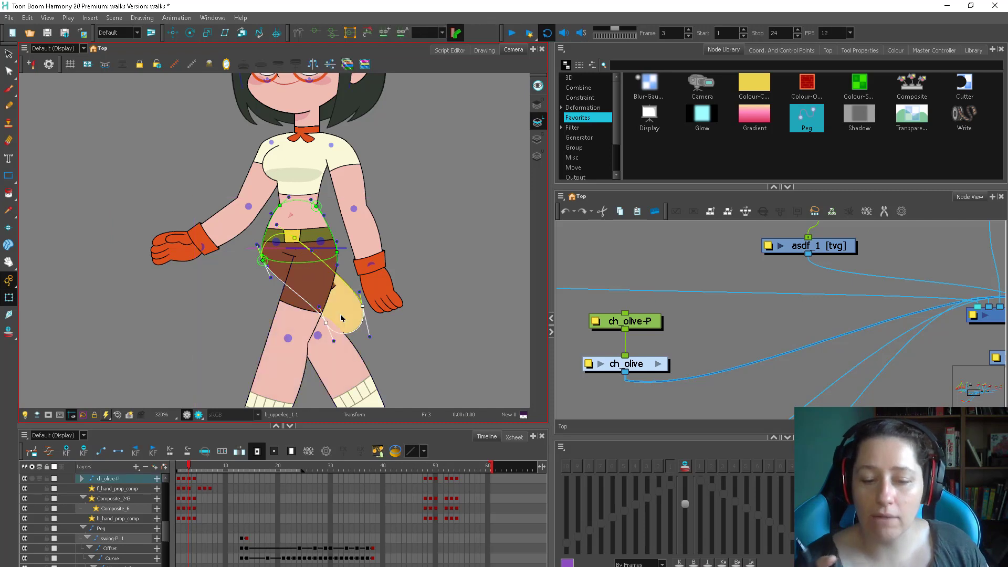
{"action": "key", "text": "ctrl+z"}
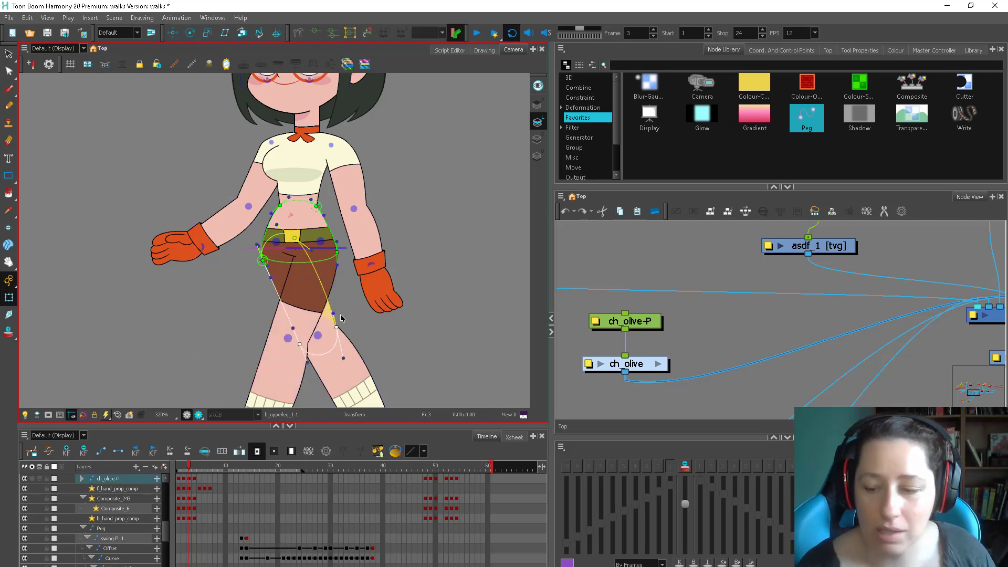
{"action": "scroll", "coordinate": [341, 318], "scroll_direction": "down", "scroll_amount": 2}
{"action": "left_click", "coordinate": [345, 370]}
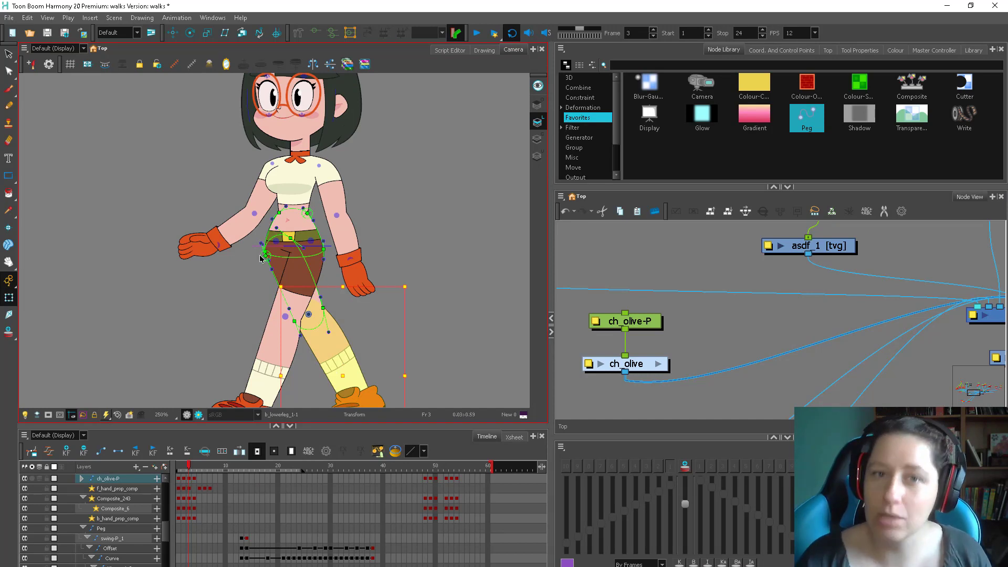
{"action": "left_click", "coordinate": [444, 325]}
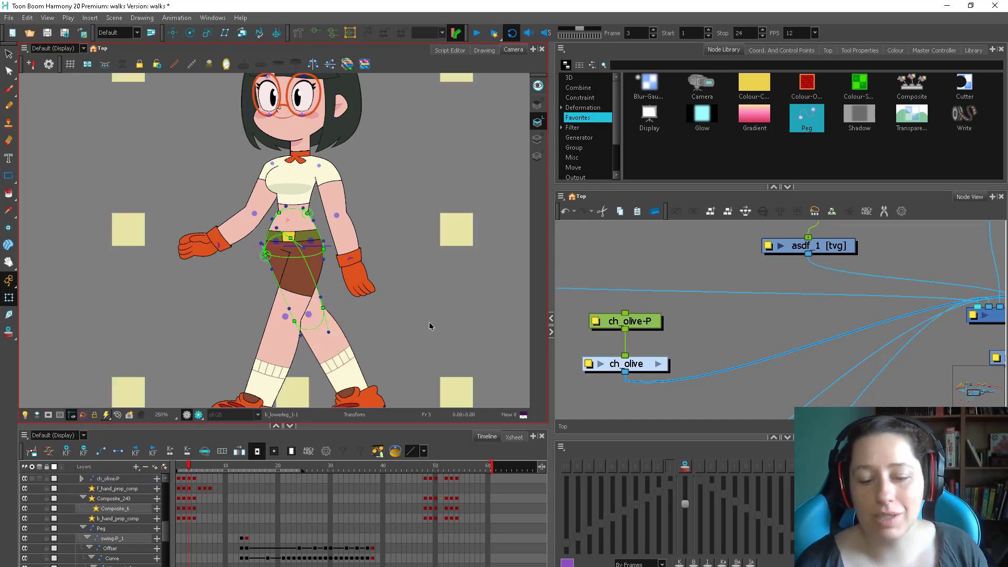
{"action": "left_click", "coordinate": [595, 274]}
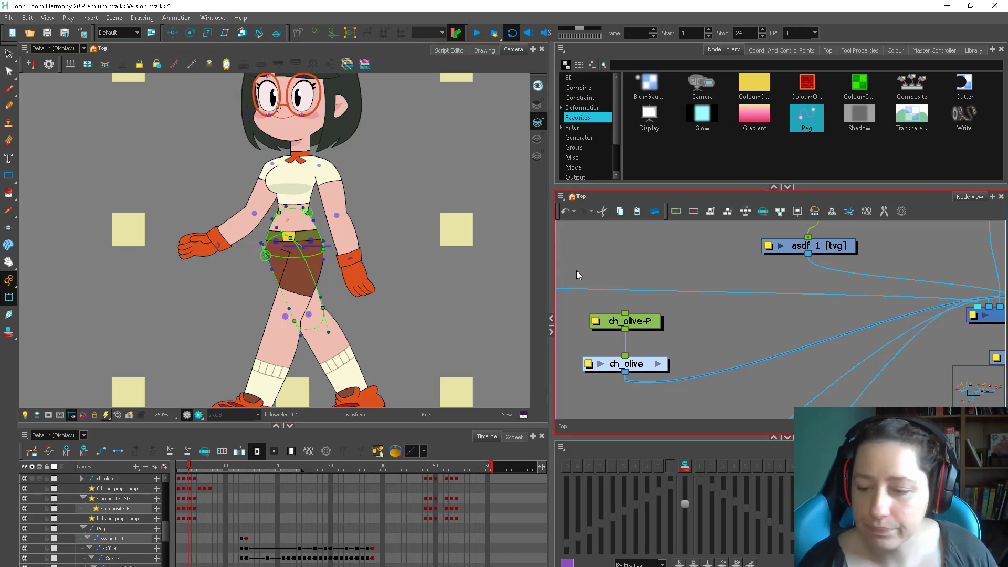
{"action": "left_click", "coordinate": [450, 261]}
Step: Try swinging the far thigh's lower deformation points across the near leg at frame 3, and undo each attempt
{"action": "left_click", "coordinate": [290, 239]}
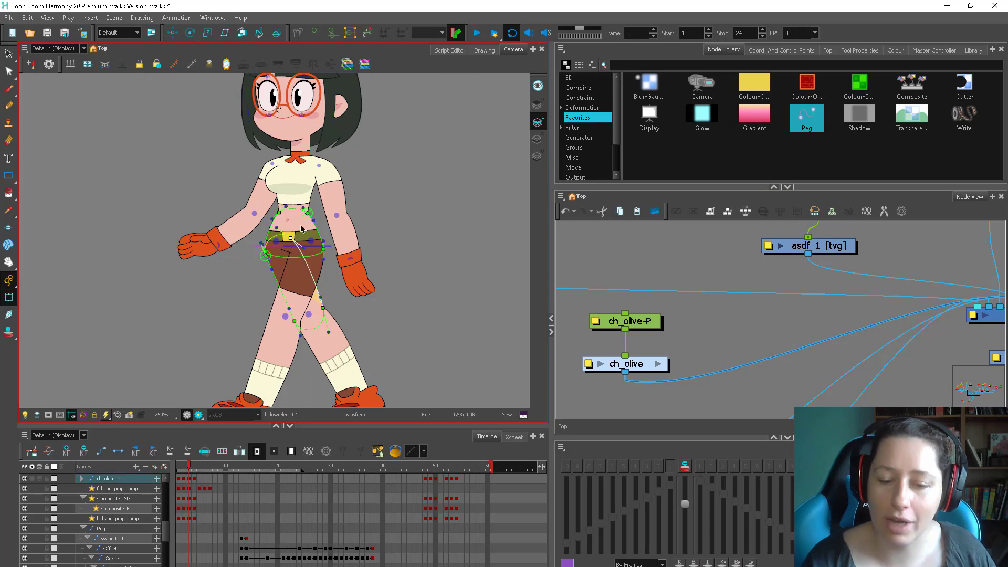
{"action": "scroll", "coordinate": [294, 239], "scroll_direction": "up", "scroll_amount": 2}
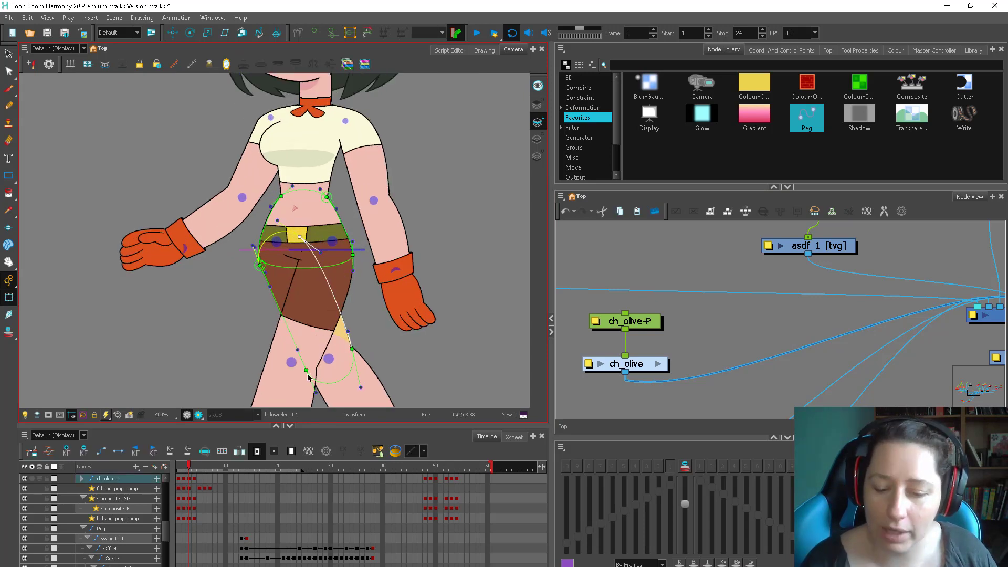
{"action": "left_click", "coordinate": [352, 349]}
{"action": "left_click_drag", "start_coordinate": [353, 357], "coordinate": [263, 333]}
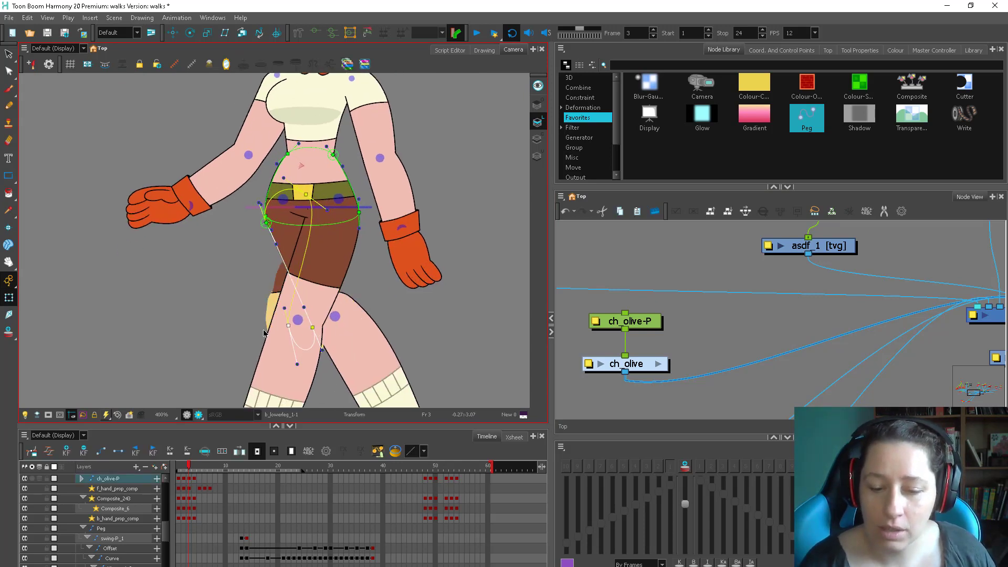
{"action": "key", "text": "ctrl+z"}
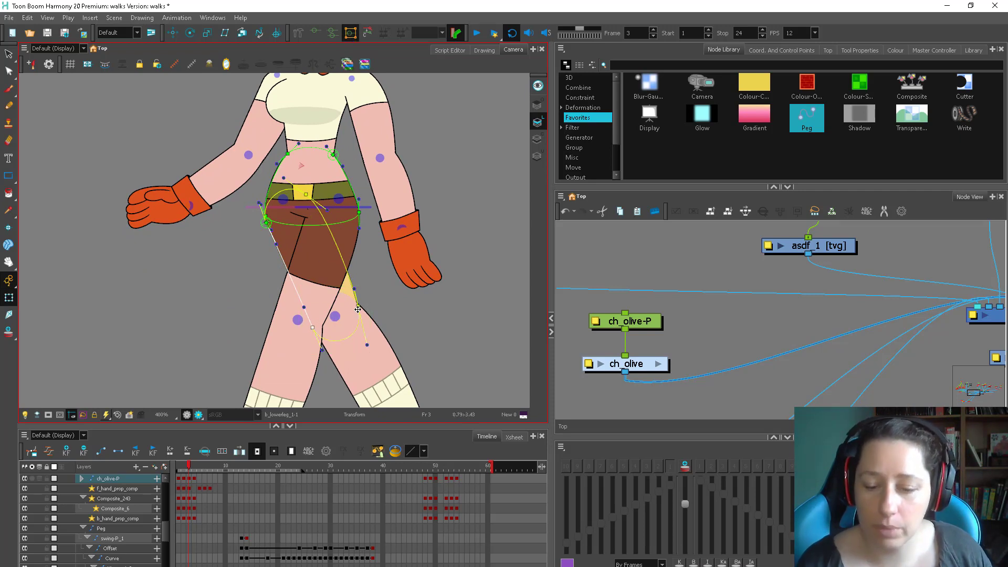
{"action": "left_click", "coordinate": [313, 333]}
{"action": "left_click_drag", "start_coordinate": [372, 292], "coordinate": [310, 298]}
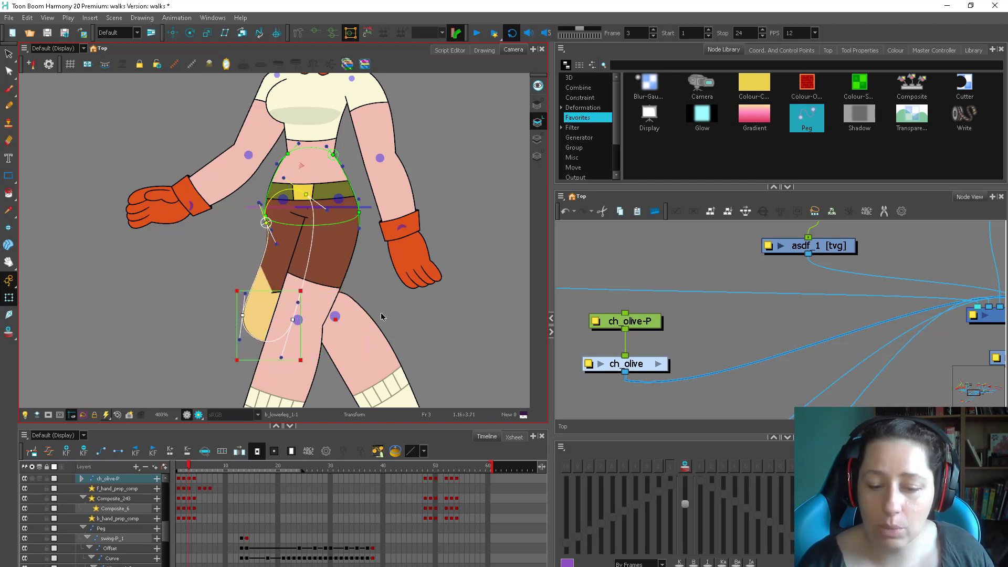
{"action": "key", "text": "ctrl+z"}
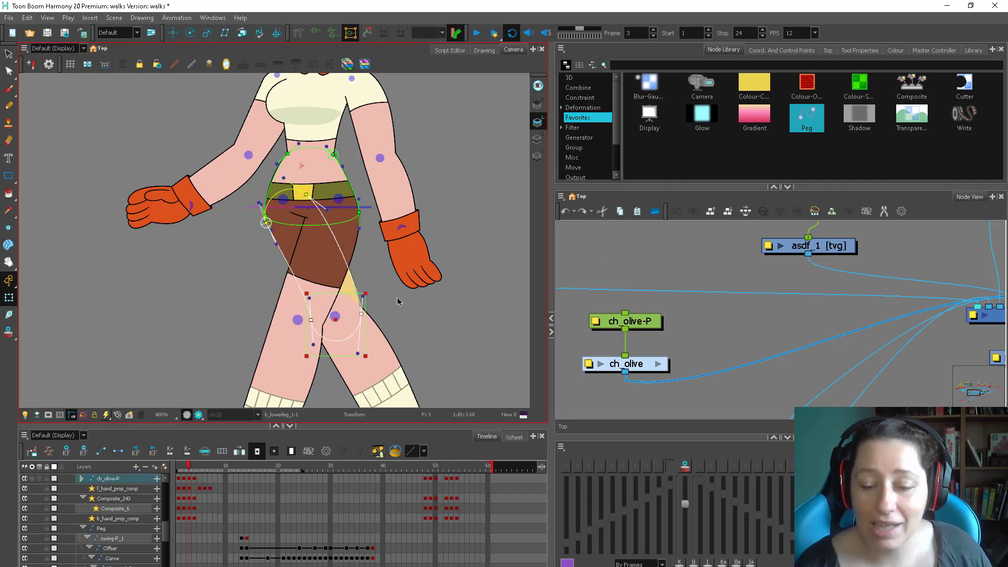
Step: Examine the full body pose at frame 3 and at frame 1, checking the arms, hips and legs
{"action": "key", "text": "2"}
{"action": "key", "text": "2"}
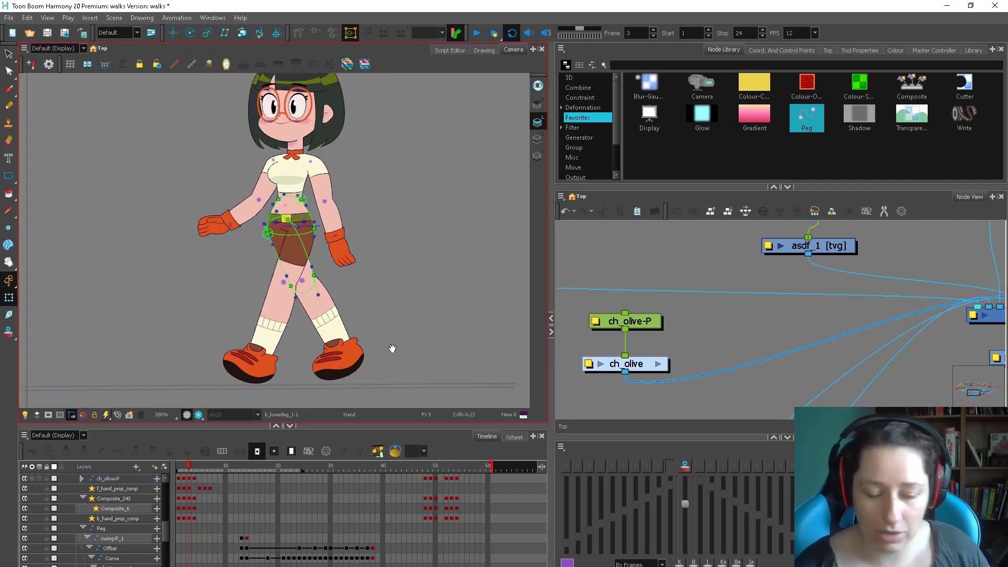
{"action": "left_click_drag", "start_coordinate": [187, 468], "coordinate": [169, 468]}
{"action": "key", "text": "2"}
{"action": "key", "text": "2"}
{"action": "left_click_drag", "start_coordinate": [413, 294], "coordinate": [388, 356]}
{"action": "key", "text": "1"}
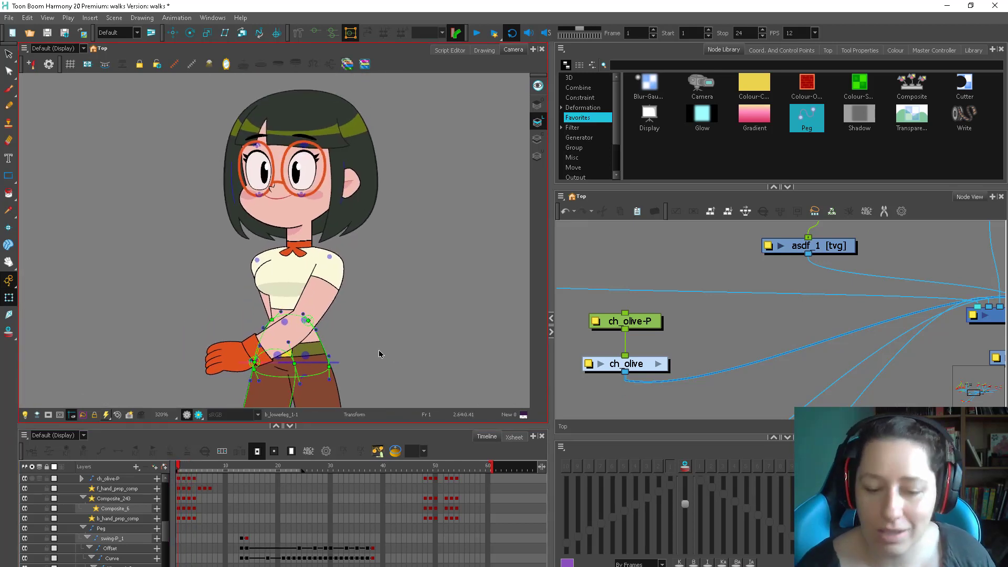
{"action": "mouse_move", "coordinate": [178, 468]}
{"action": "left_mouse_down"}
{"action": "mouse_move", "coordinate": [187, 469]}
{"action": "mouse_move", "coordinate": [179, 476]}
{"action": "left_mouse_up"}
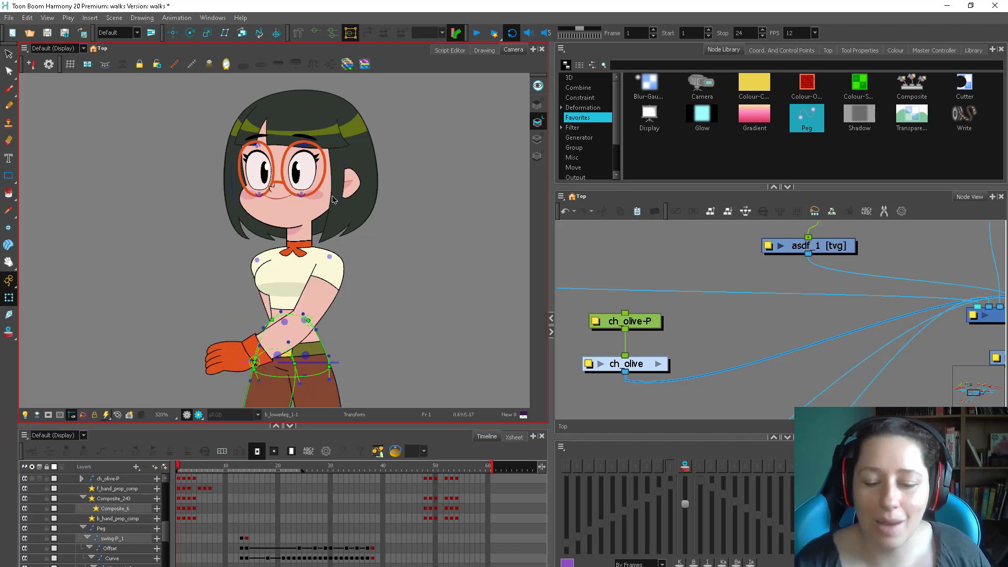
{"action": "key", "text": "1"}
{"action": "left_click_drag", "start_coordinate": [351, 239], "coordinate": [349, 172]}
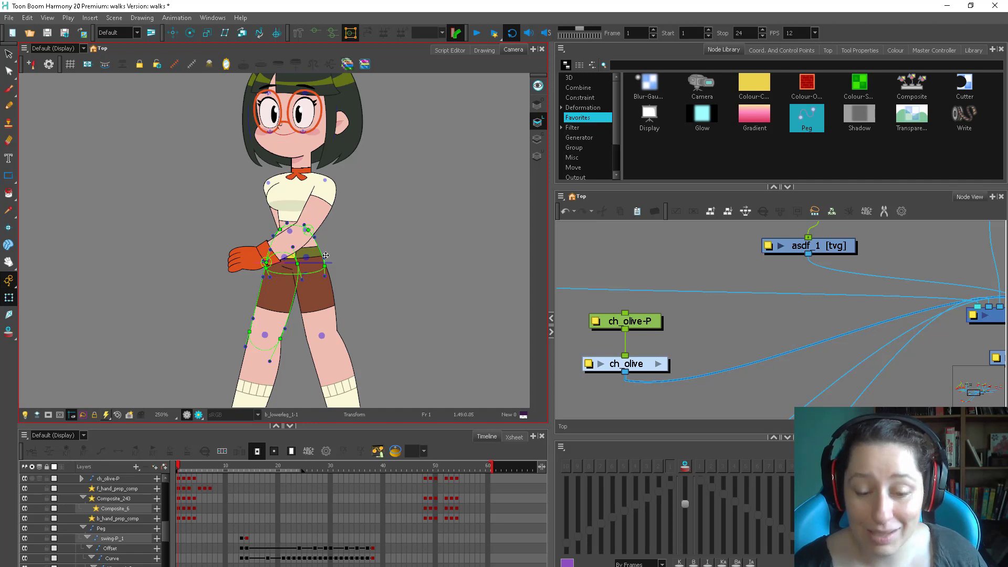
Step: Select the near shoulder at frame 2 and locate its node inside the ch_olive group
{"action": "left_click", "coordinate": [183, 467]}
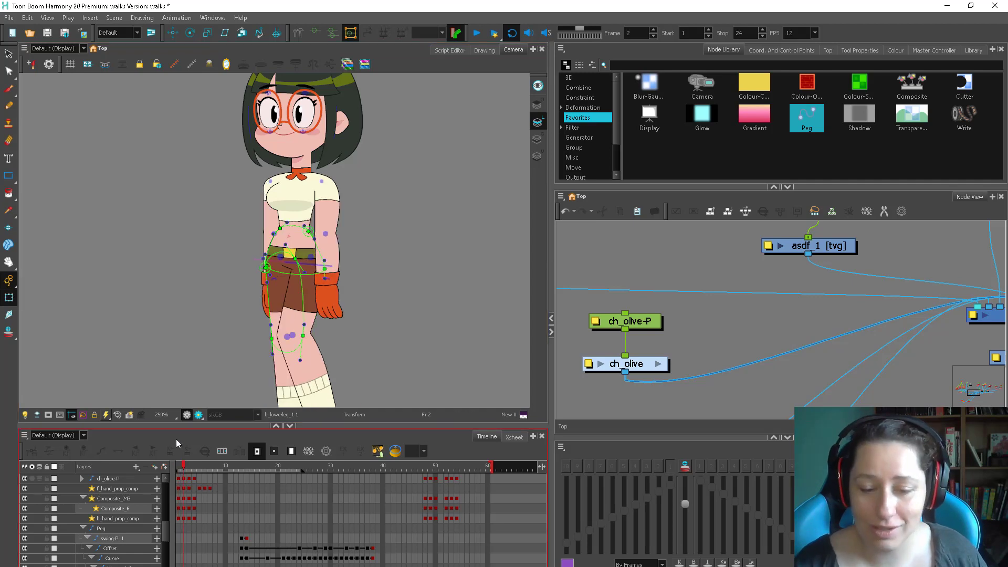
{"action": "scroll", "coordinate": [307, 177], "scroll_direction": "up", "scroll_amount": 2}
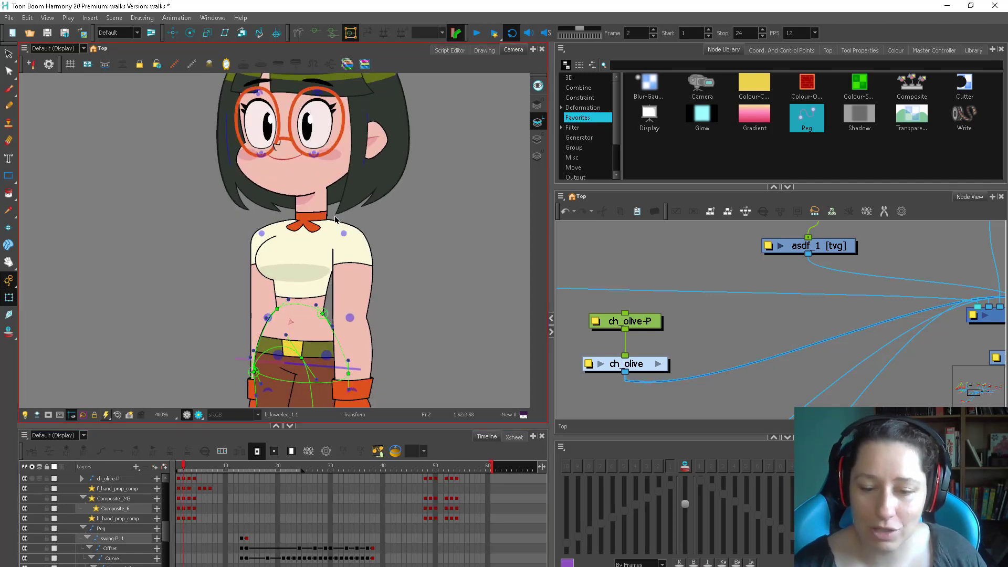
{"action": "left_click", "coordinate": [331, 227]}
{"action": "key", "text": "b"}
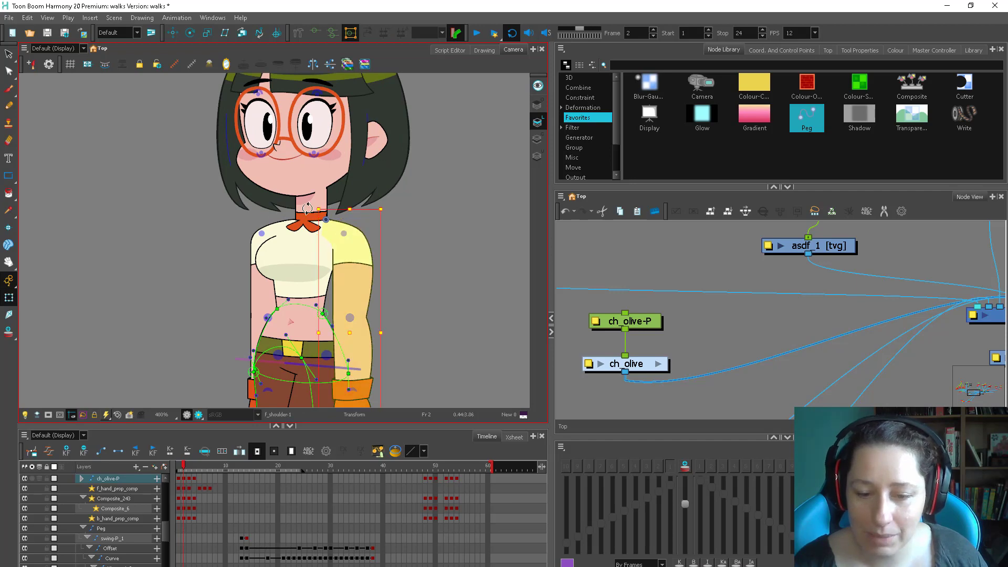
{"action": "key", "text": "b"}
{"action": "key", "text": "Escape"}
{"action": "key", "text": "2"}
{"action": "key", "text": "2"}
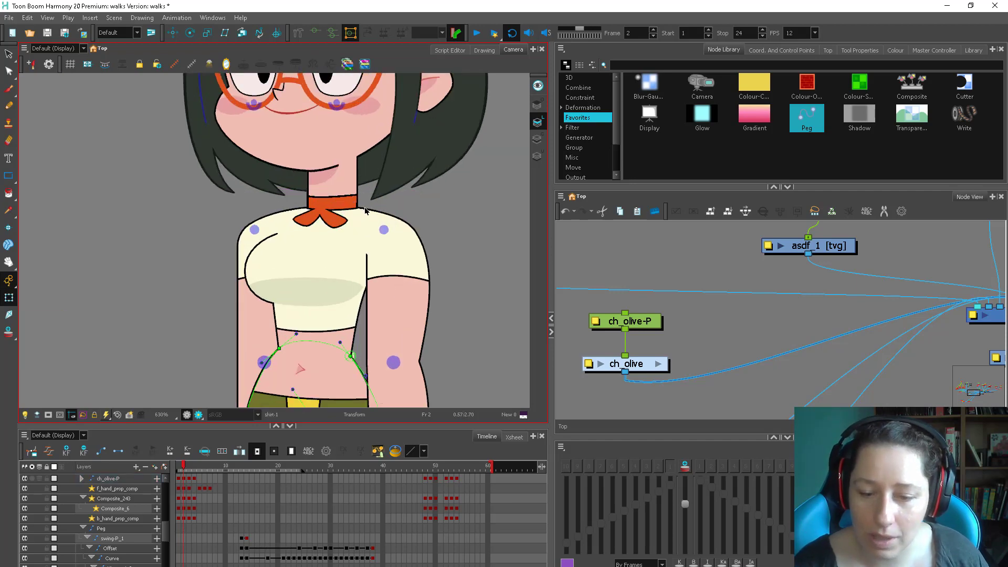
{"action": "left_click", "coordinate": [365, 210]}
{"action": "key", "text": "o"}
{"action": "key", "text": "1"}
{"action": "key", "text": "1"}
{"action": "key", "text": "1"}
{"action": "key", "text": "1"}
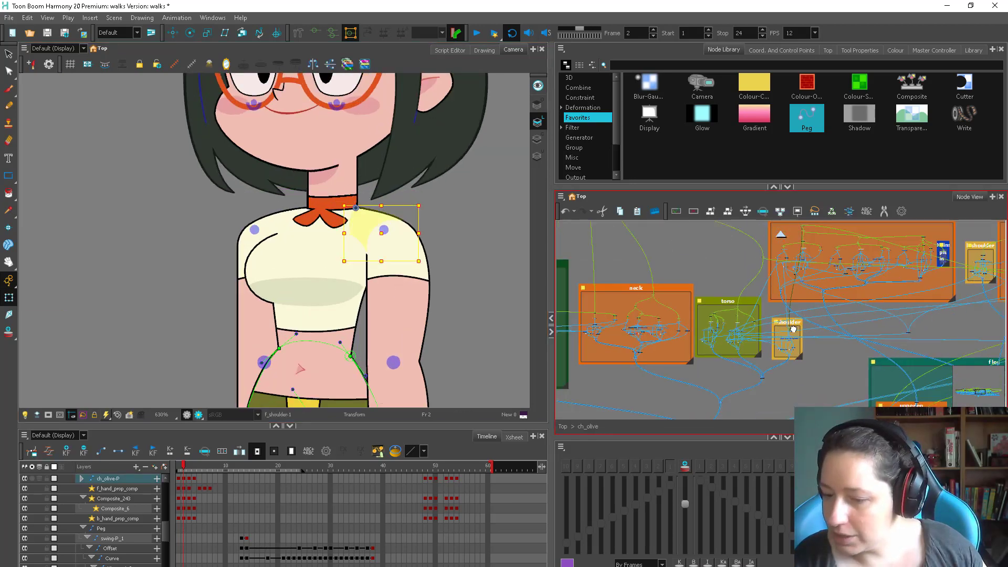
Step: Move the b shoulder node group beside the f shoulder group in the rig's node network
{"action": "left_click_drag", "start_coordinate": [755, 331], "coordinate": [593, 278]}
{"action": "key", "text": "1"}
{"action": "key", "text": "1"}
{"action": "left_click_drag", "start_coordinate": [798, 271], "coordinate": [773, 312]}
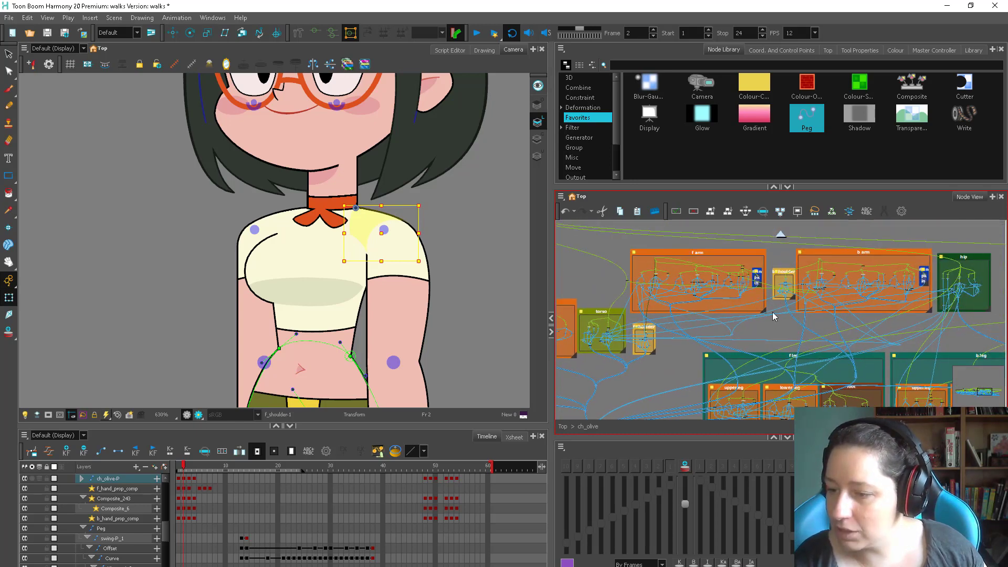
{"action": "left_click_drag", "start_coordinate": [787, 278], "coordinate": [677, 378]}
{"action": "key", "text": "2"}
{"action": "key", "text": "2"}
{"action": "left_click_drag", "start_coordinate": [773, 263], "coordinate": [795, 228]}
{"action": "key", "text": "2"}
{"action": "key", "text": "2"}
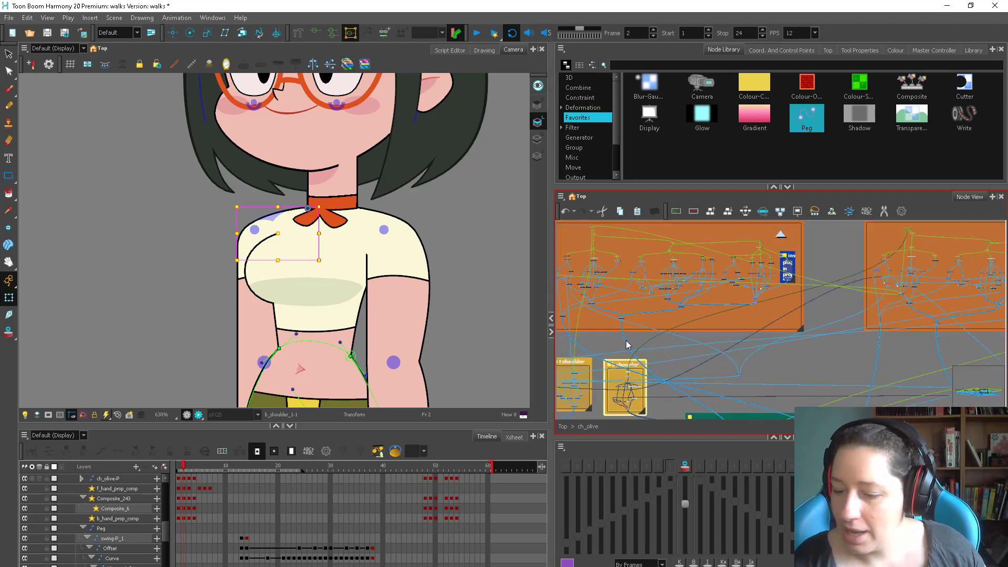
Step: Select the pegs of both shoulders and tilt them slightly at frame 2, raising the near side
{"action": "left_click_drag", "start_coordinate": [666, 360], "coordinate": [784, 299]}
{"action": "key", "text": "2"}
{"action": "key", "text": "2"}
{"action": "key", "text": "2"}
{"action": "key", "text": "2"}
{"action": "left_click_drag", "start_coordinate": [665, 295], "coordinate": [789, 313]}
{"action": "key", "text": "2"}
{"action": "key", "text": "2"}
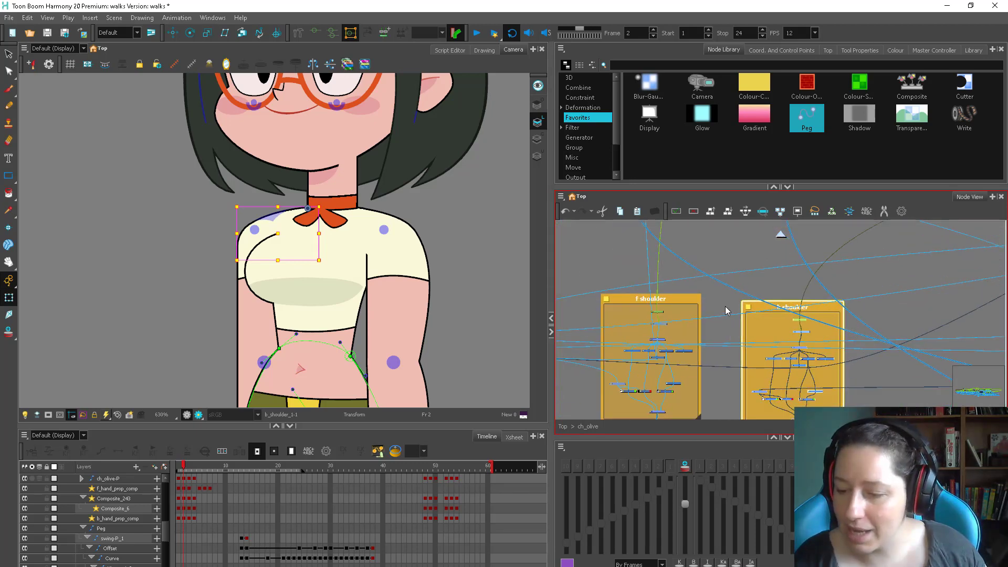
{"action": "left_click", "coordinate": [639, 310]}
{"action": "left_click", "coordinate": [807, 319], "text": "shift"}
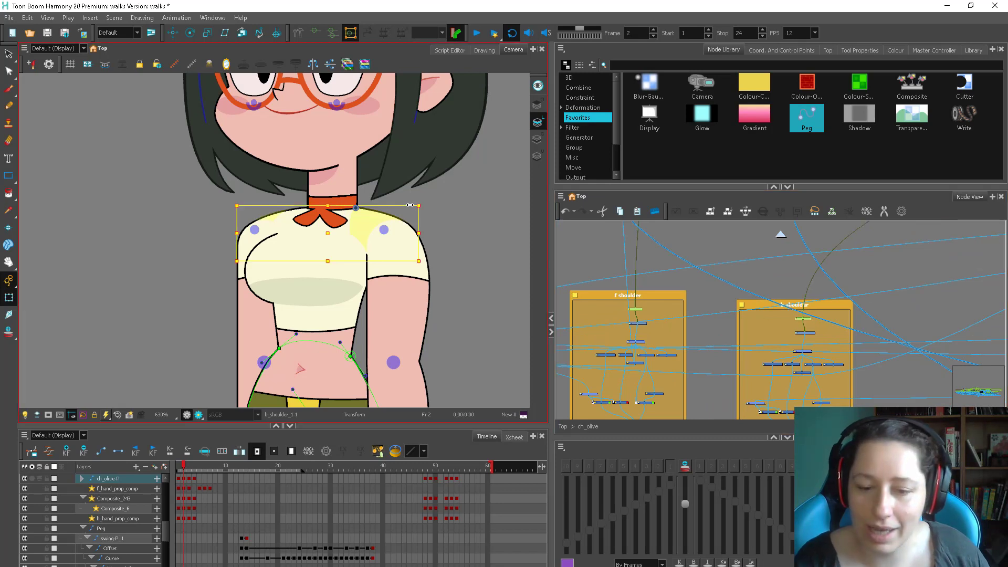
{"action": "left_click_drag", "start_coordinate": [419, 213], "coordinate": [419, 216]}
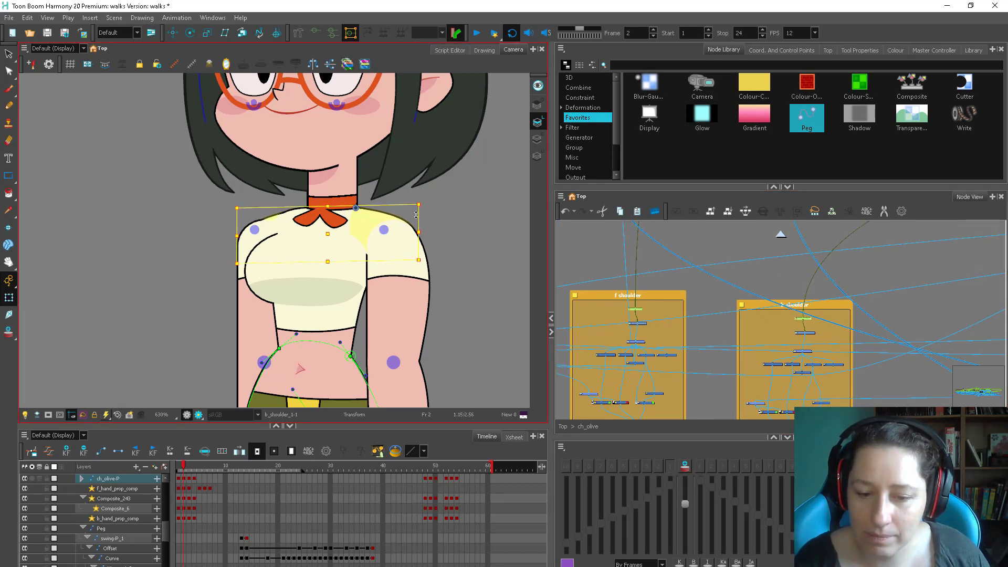
Step: Show the chest's deformation controls at frame 2 and adjust its neckline points to follow the tilted shoulders
{"action": "left_click", "coordinate": [291, 214]}
{"action": "scroll", "coordinate": [292, 215], "scroll_direction": "up", "scroll_amount": 1}
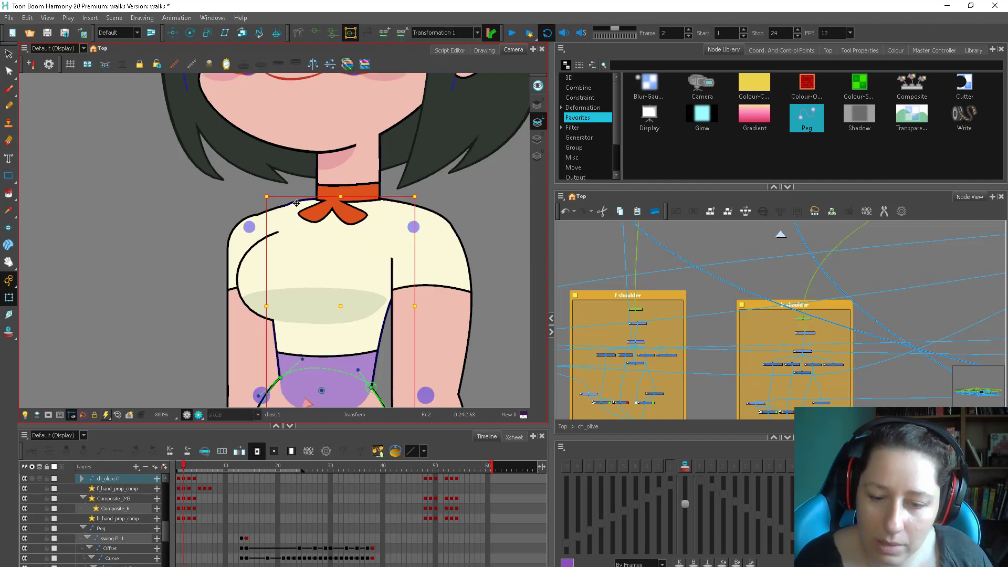
{"action": "left_click", "coordinate": [315, 33]}
{"action": "left_click", "coordinate": [340, 198]}
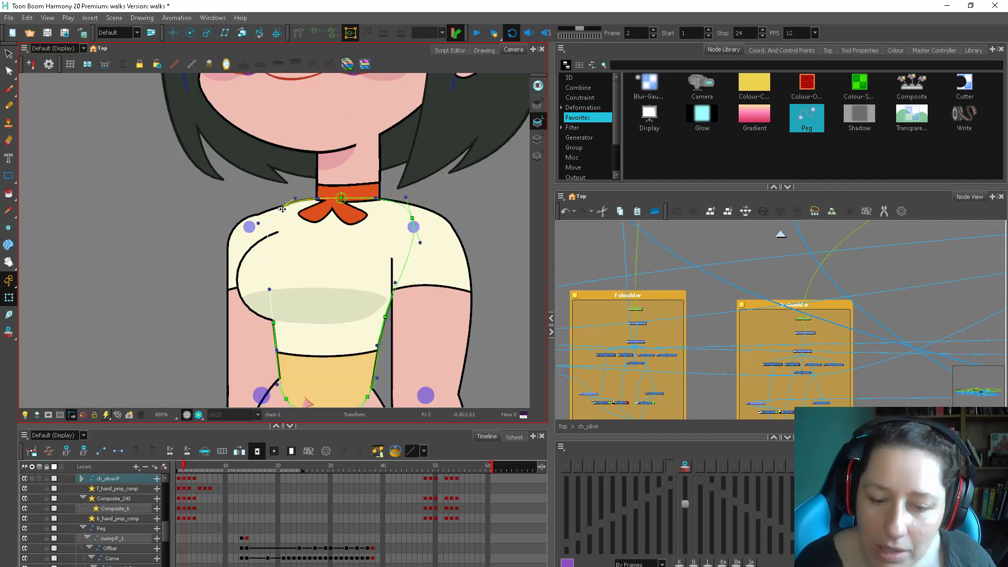
{"action": "left_click", "coordinate": [297, 187]}
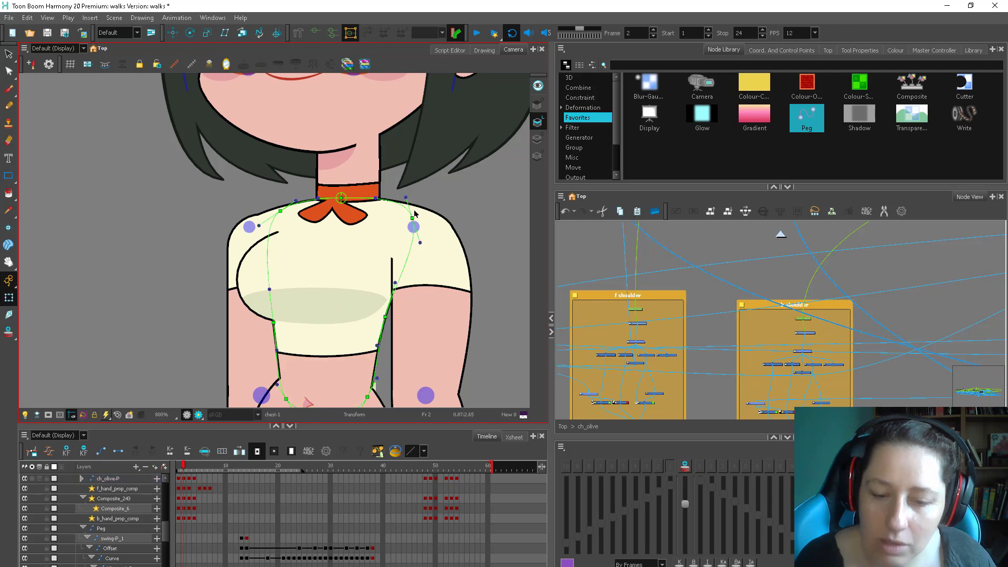
{"action": "left_click", "coordinate": [452, 205]}
{"action": "key", "text": "1"}
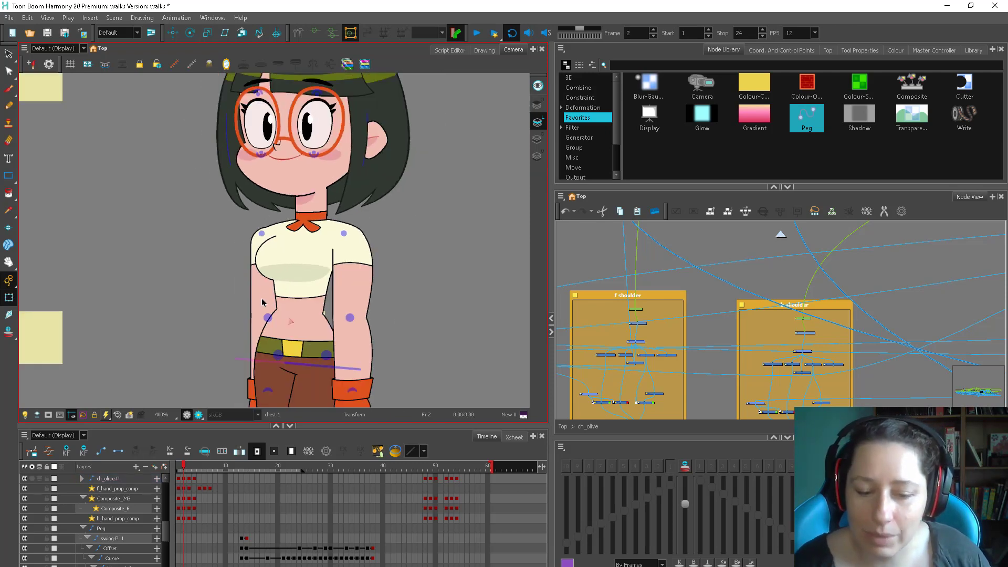
Step: Shift the far and near upper arms slightly at frame 2 to match the tilted shoulders
{"action": "left_click", "coordinate": [284, 309]}
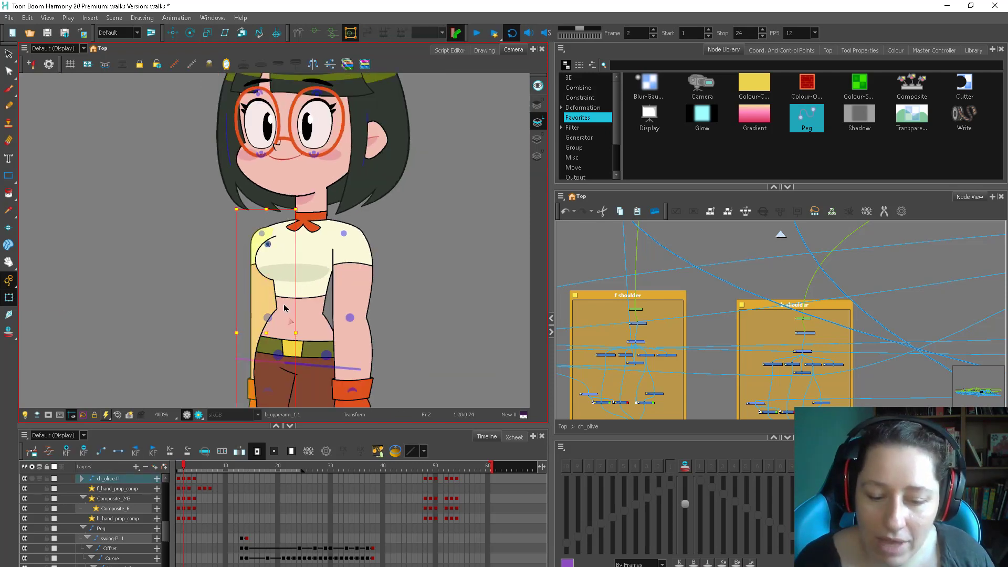
{"action": "scroll", "coordinate": [284, 308], "scroll_direction": "down", "scroll_amount": 2}
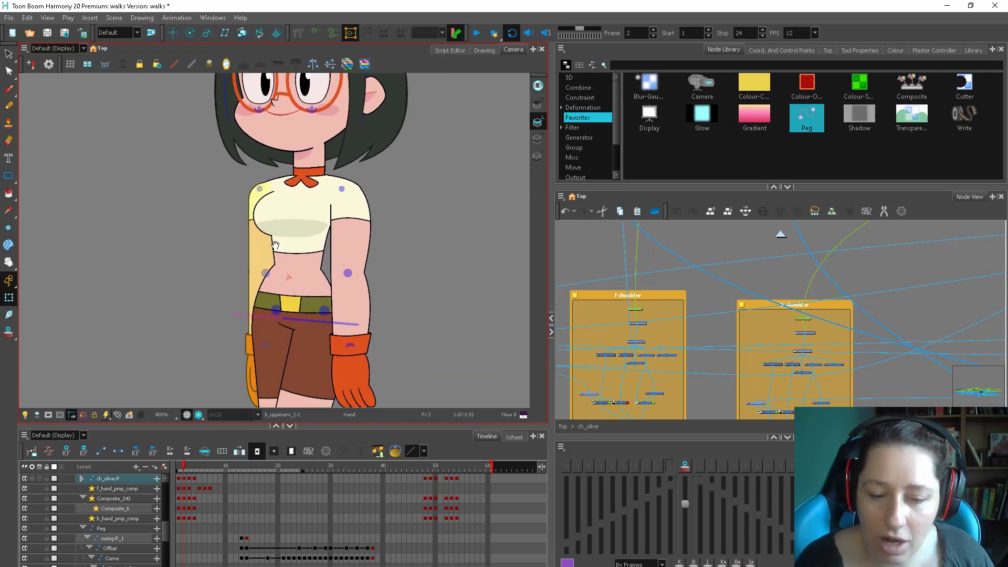
{"action": "left_click_drag", "start_coordinate": [266, 293], "coordinate": [268, 295]}
{"action": "left_click", "coordinate": [351, 254]}
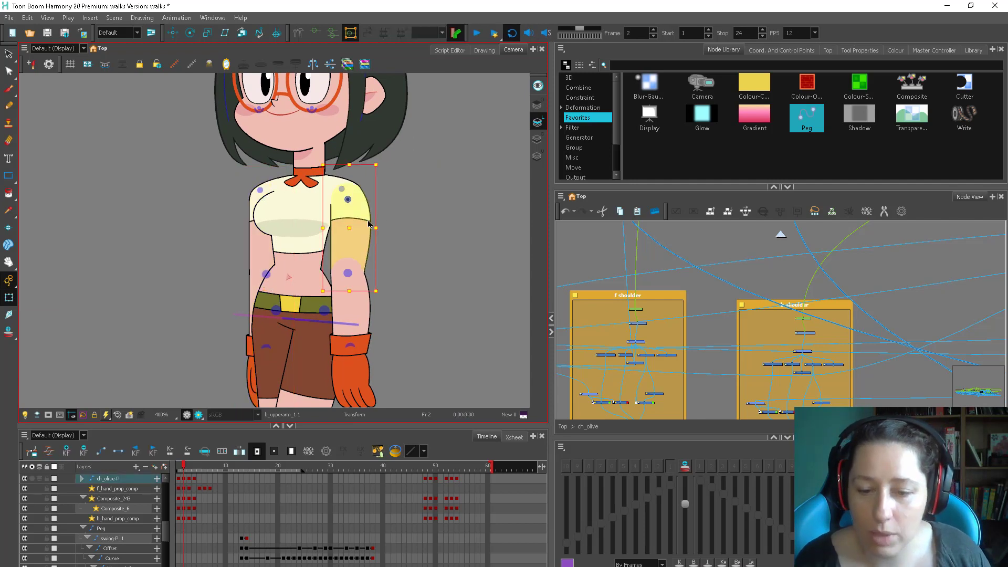
{"action": "left_click_drag", "start_coordinate": [349, 290], "coordinate": [371, 300]}
{"action": "left_click", "coordinate": [399, 279]}
{"action": "key", "text": "1"}
{"action": "key", "text": "1"}
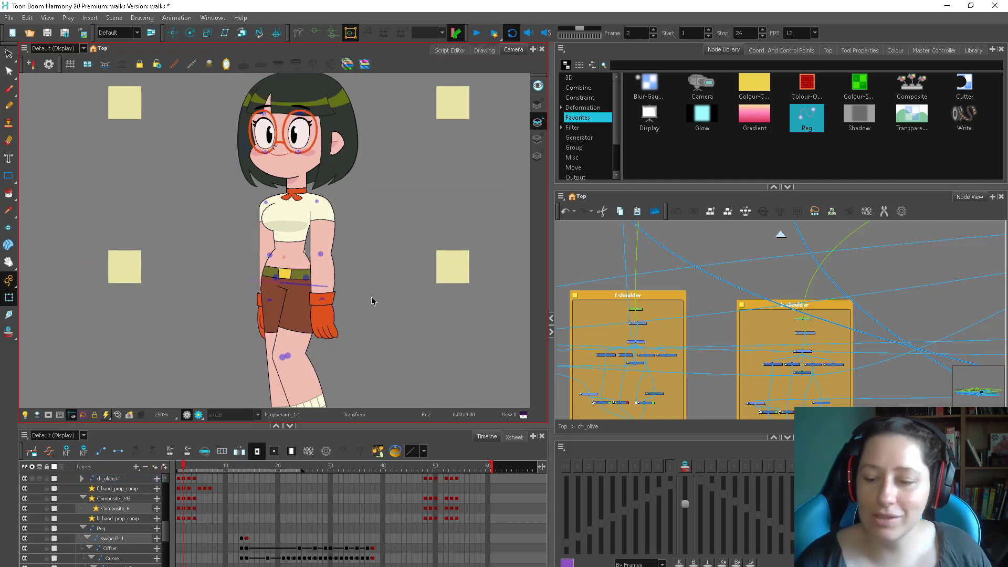
Step: Select the pegs of both shoulders and tilt them slightly the opposite way at frame 4, lowering the near side
{"action": "left_click", "coordinate": [588, 260]}
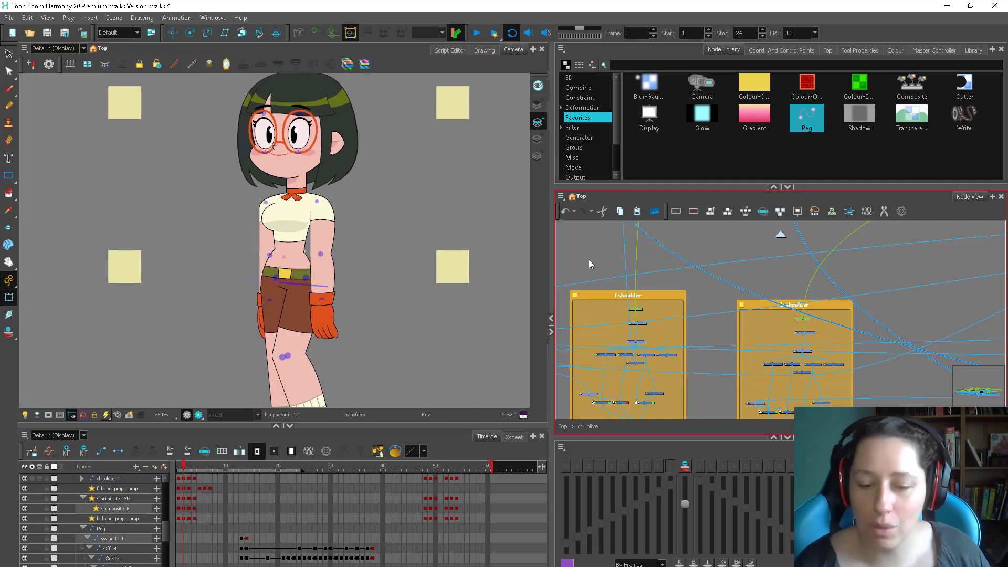
{"action": "left_click", "coordinate": [640, 309]}
{"action": "left_click", "coordinate": [718, 313]}
{"action": "key", "text": "1"}
{"action": "key", "text": "1"}
{"action": "left_click_drag", "start_coordinate": [710, 304], "coordinate": [693, 298]}
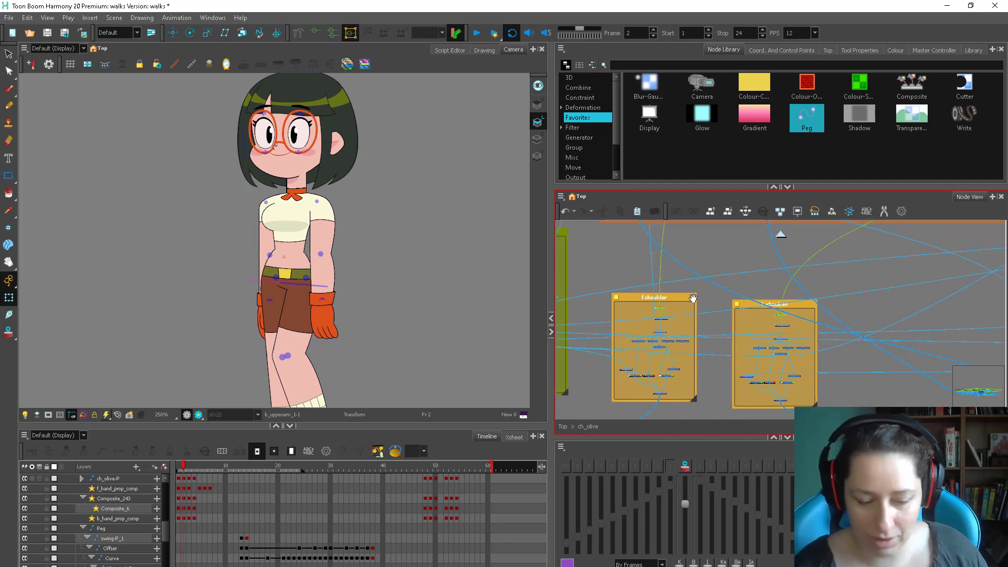
{"action": "left_click", "coordinate": [189, 469]}
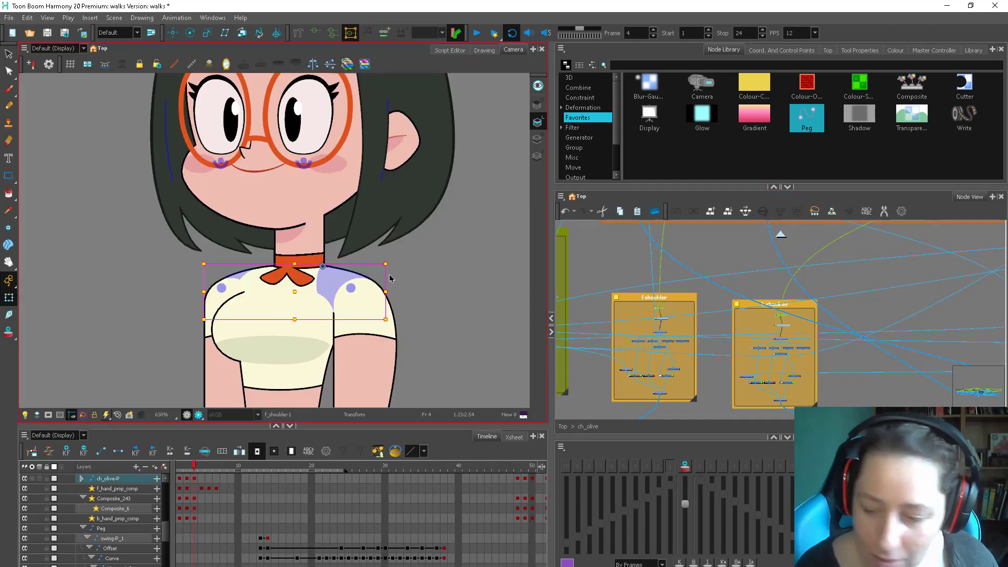
{"action": "key", "text": "2"}
{"action": "key", "text": "2"}
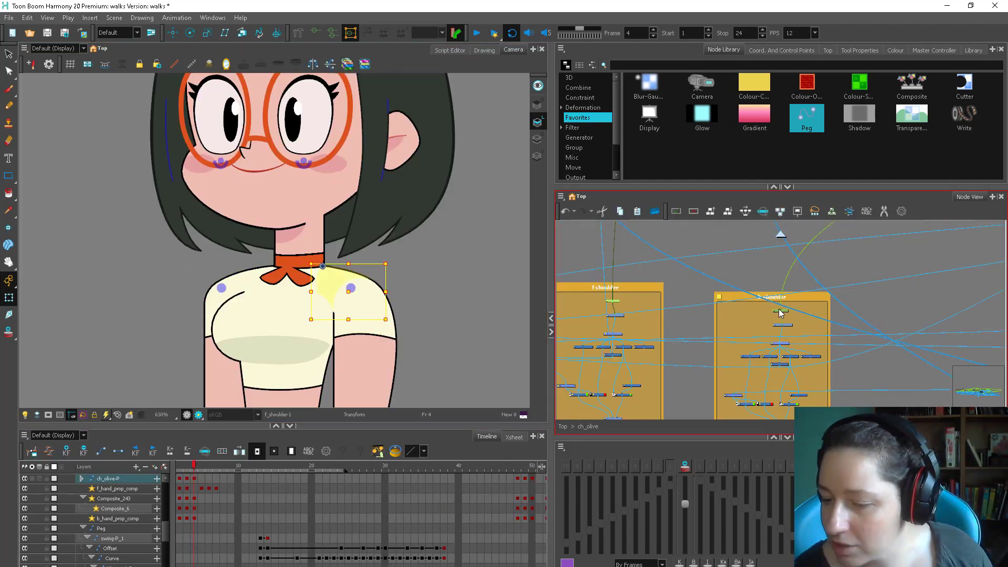
{"action": "left_click", "coordinate": [781, 310]}
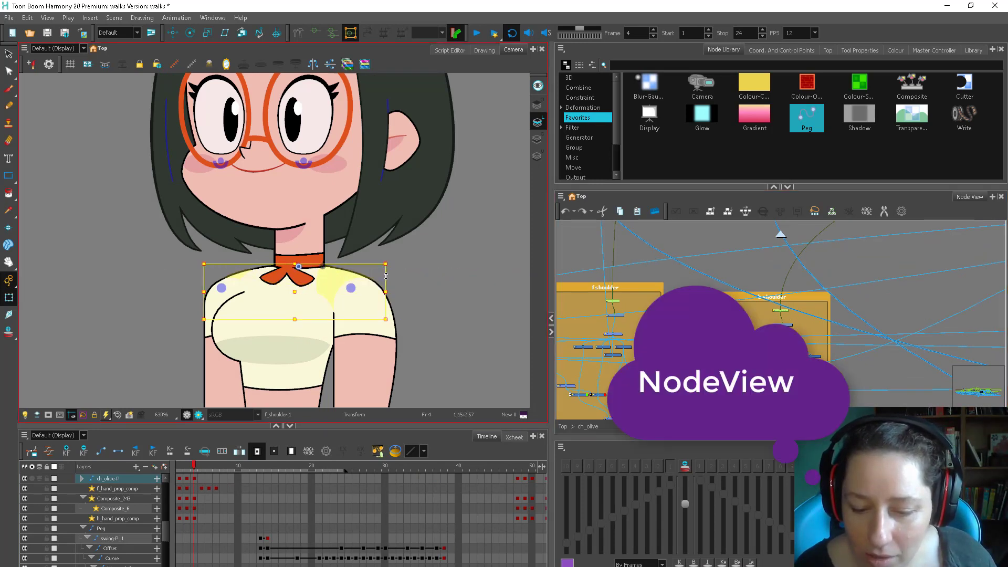
{"action": "left_click_drag", "start_coordinate": [386, 277], "coordinate": [385, 281]}
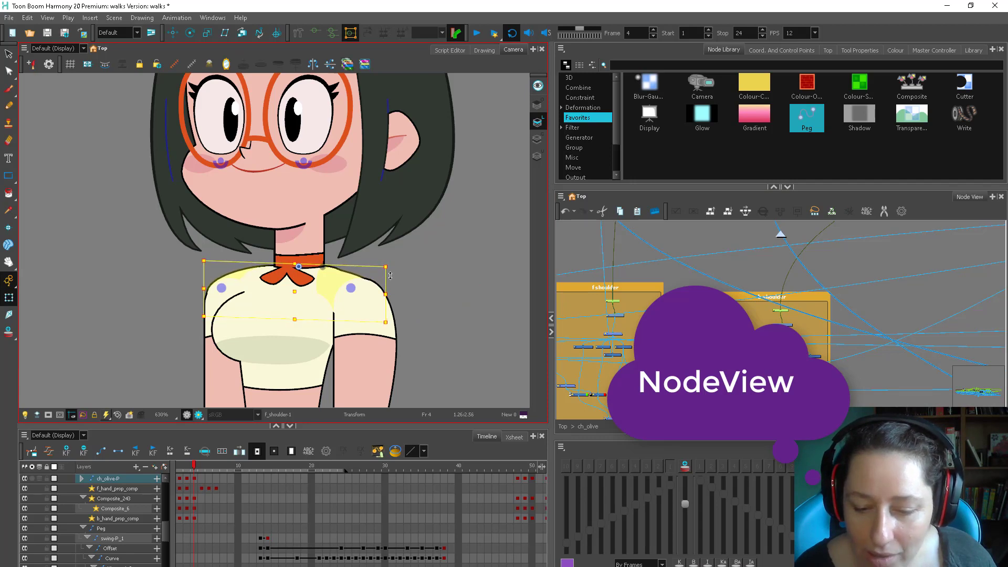
{"action": "key", "text": "Escape"}
Step: Show the chest's deformation controls at frame 4 and adjust the neckline beside the near shoulder
{"action": "key", "text": "2"}
{"action": "key", "text": "2"}
{"action": "left_click", "coordinate": [369, 286]}
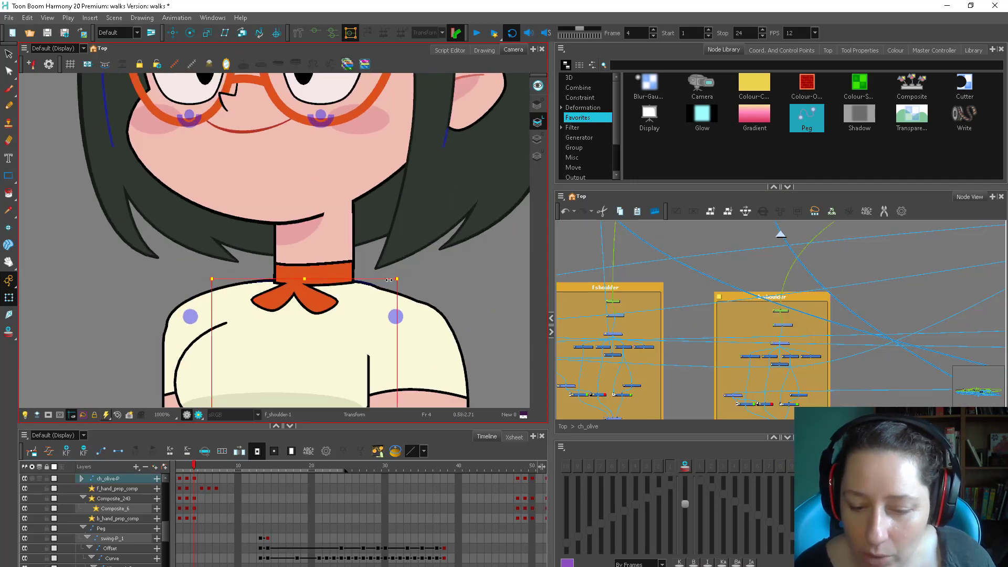
{"action": "left_click", "coordinate": [319, 36]}
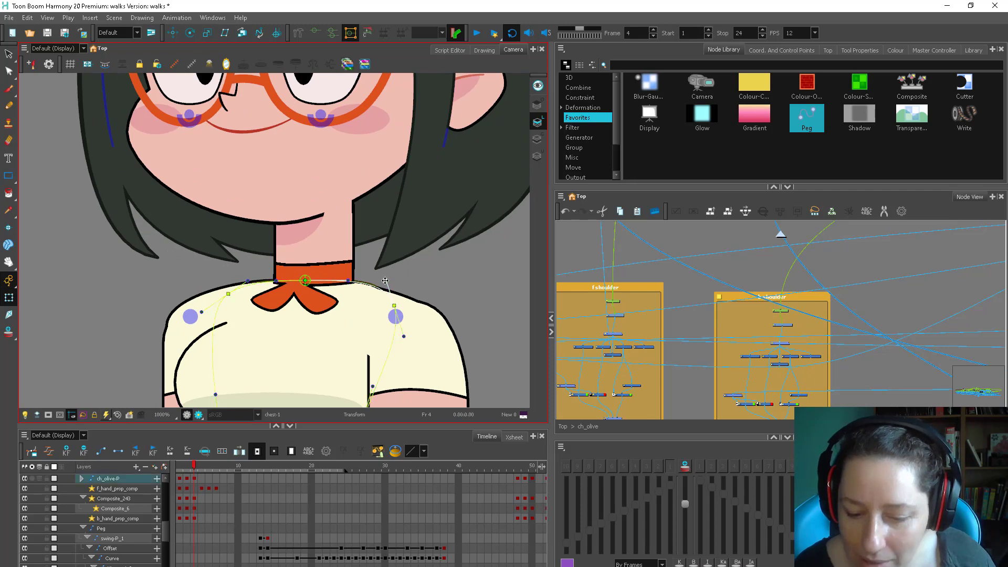
{"action": "left_click", "coordinate": [352, 192]}
{"action": "key", "text": "Escape"}
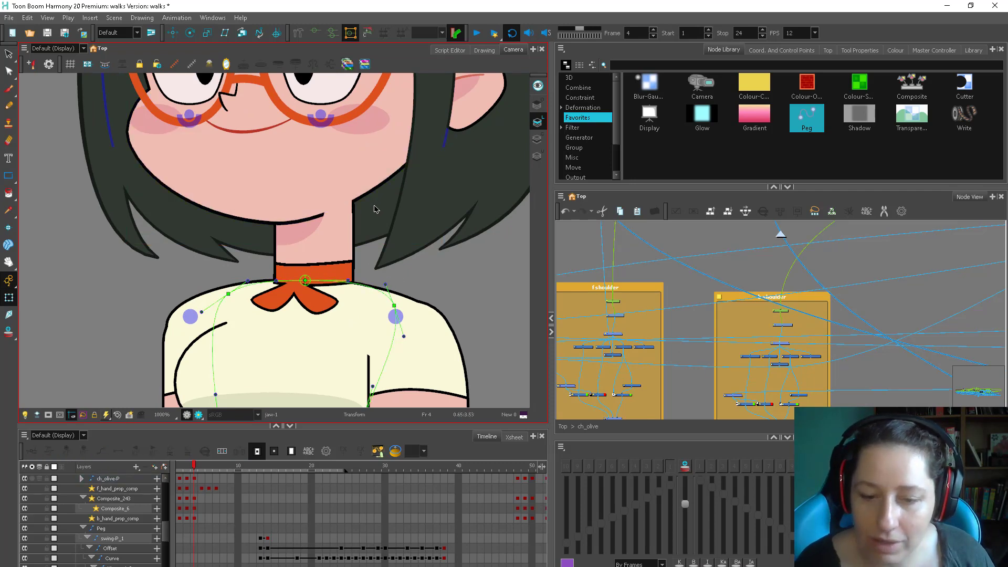
Step: Select the jaw and trace its parent pegs in the node network up to the one driving the whole head
{"action": "left_click", "coordinate": [370, 207]}
{"action": "key", "text": "1"}
{"action": "key", "text": "1"}
{"action": "key", "text": "1"}
{"action": "key", "text": "1"}
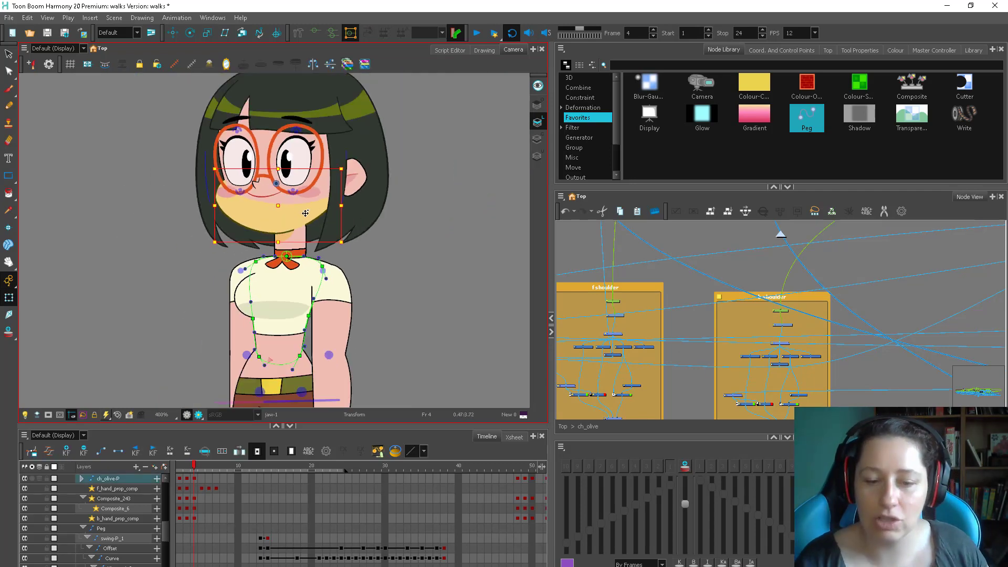
{"action": "key", "text": "b"}
{"action": "key", "text": "b"}
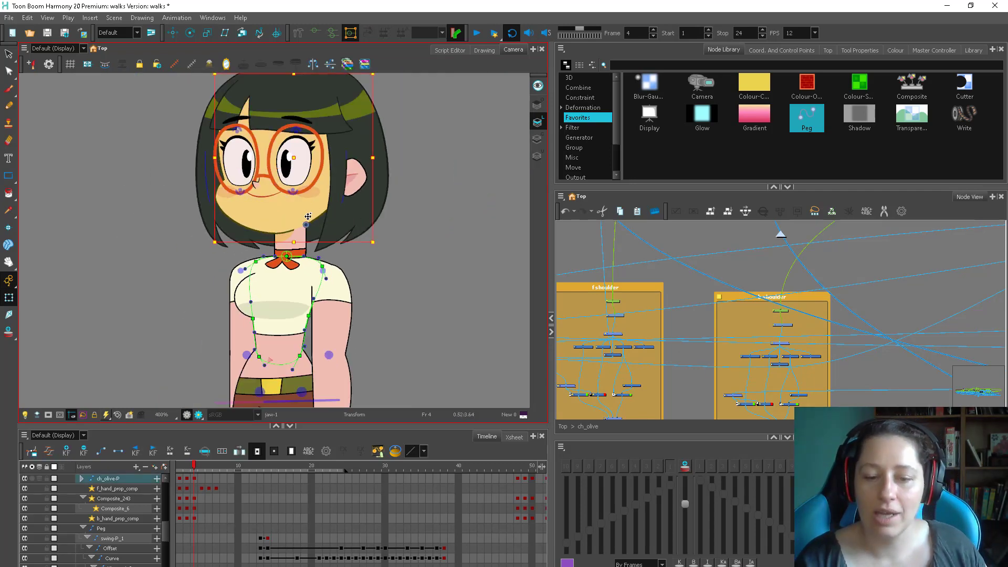
{"action": "key", "text": "o"}
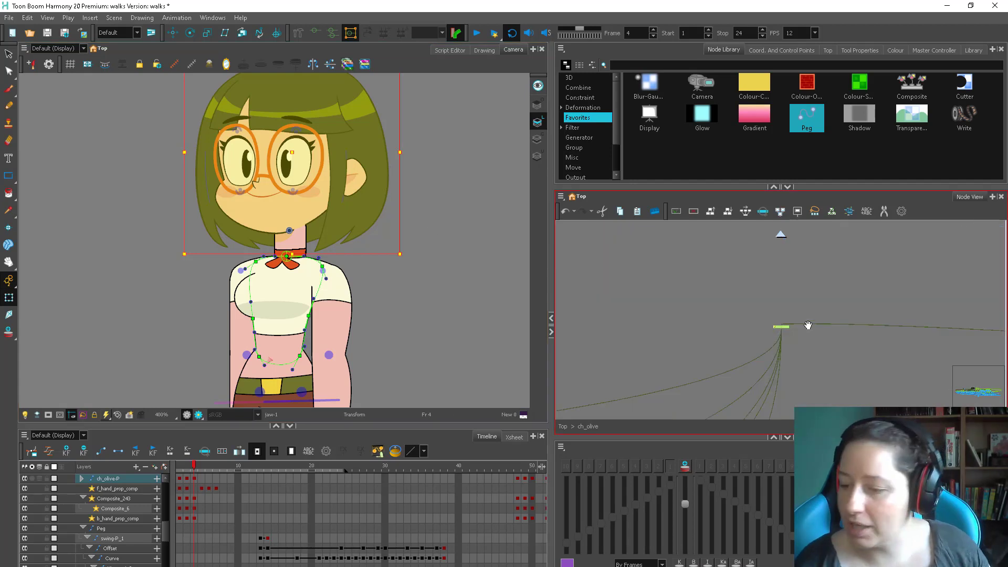
{"action": "left_click_drag", "start_coordinate": [786, 328], "coordinate": [674, 325]}
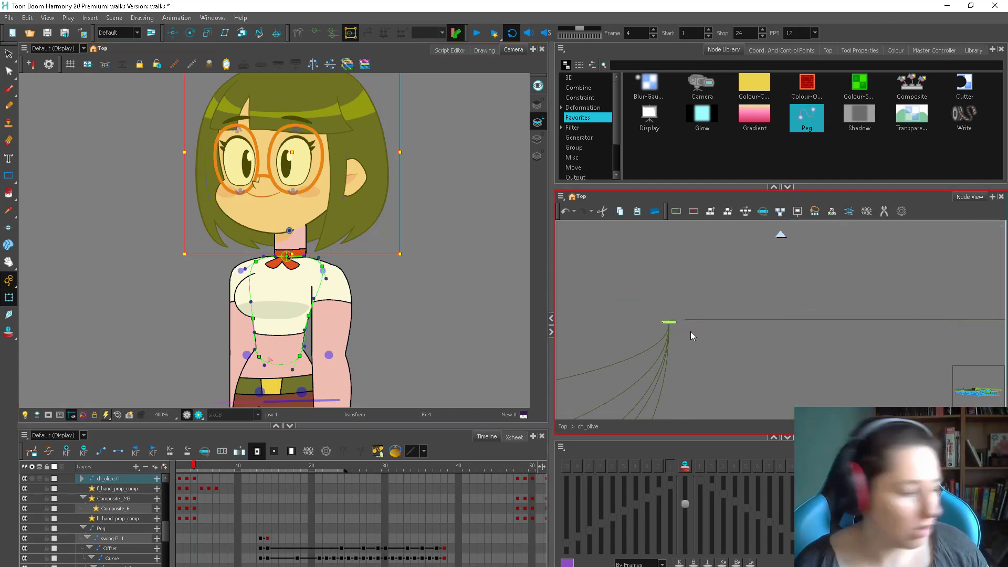
{"action": "key", "text": "b"}
{"action": "key", "text": "o"}
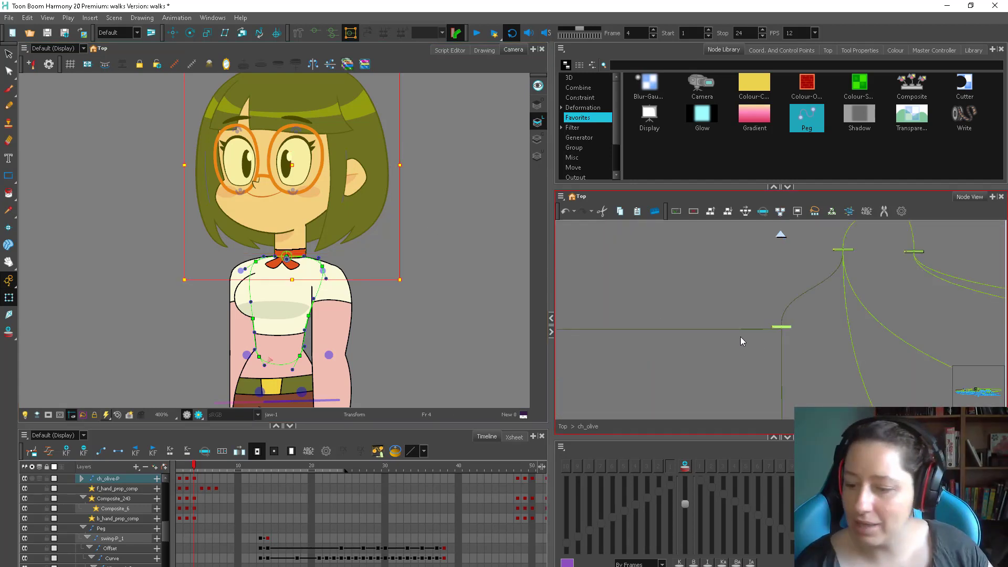
{"action": "left_click_drag", "start_coordinate": [788, 331], "coordinate": [656, 346]}
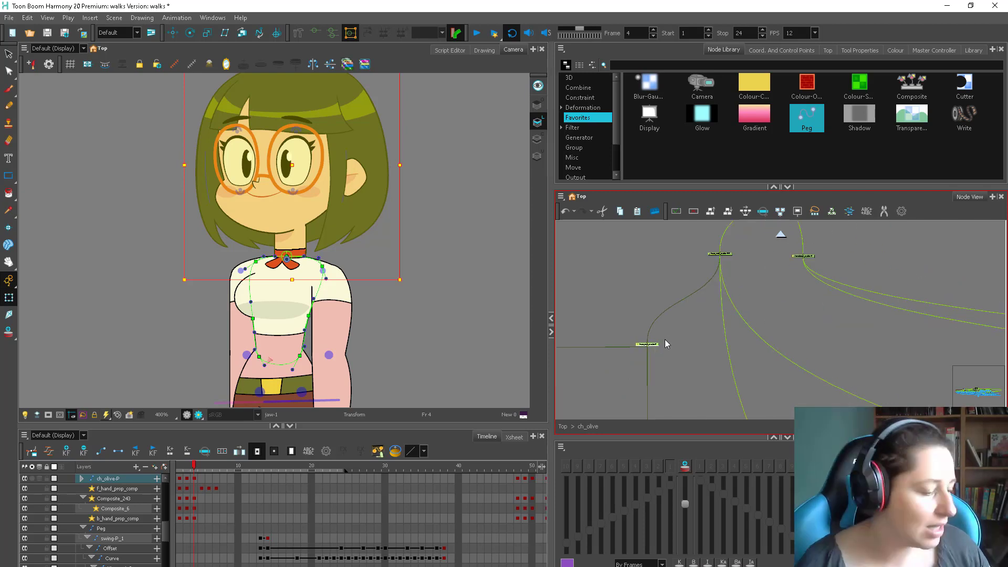
{"action": "key", "text": "b"}
Step: Examine the pegs inside the hair group of the node network
{"action": "left_click_drag", "start_coordinate": [725, 381], "coordinate": [718, 295]}
{"action": "mouse_move", "coordinate": [581, 332]}
{"action": "left_mouse_down"}
{"action": "mouse_move", "coordinate": [635, 356]}
{"action": "mouse_move", "coordinate": [830, 332]}
{"action": "left_mouse_up"}
{"action": "left_click_drag", "start_coordinate": [616, 351], "coordinate": [814, 338]}
{"action": "left_click_drag", "start_coordinate": [713, 313], "coordinate": [849, 278]}
{"action": "scroll", "coordinate": [604, 393], "scroll_direction": "down", "scroll_amount": 1}
{"action": "left_click_drag", "start_coordinate": [604, 393], "coordinate": [735, 293]}
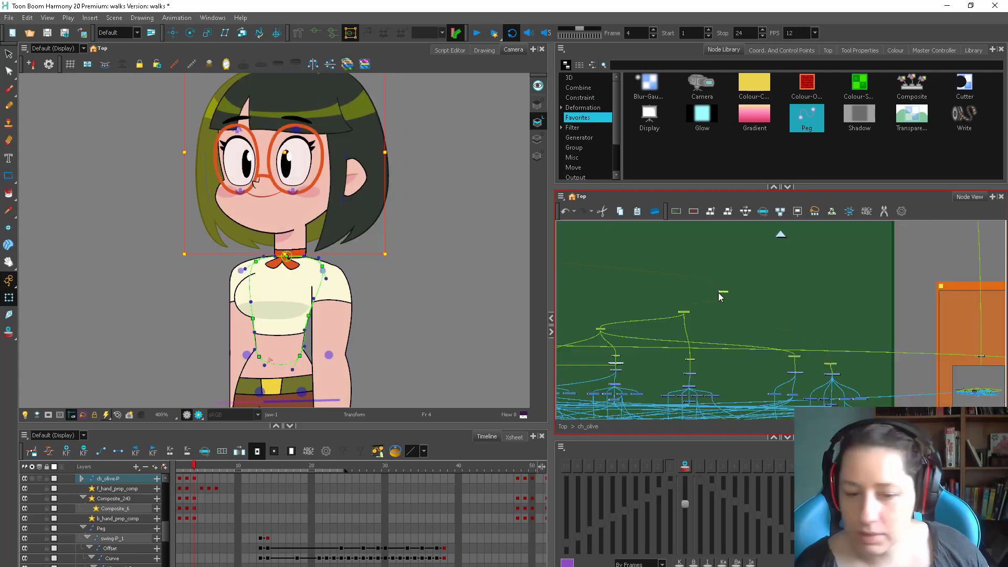
{"action": "left_click_drag", "start_coordinate": [718, 292], "coordinate": [836, 335]}
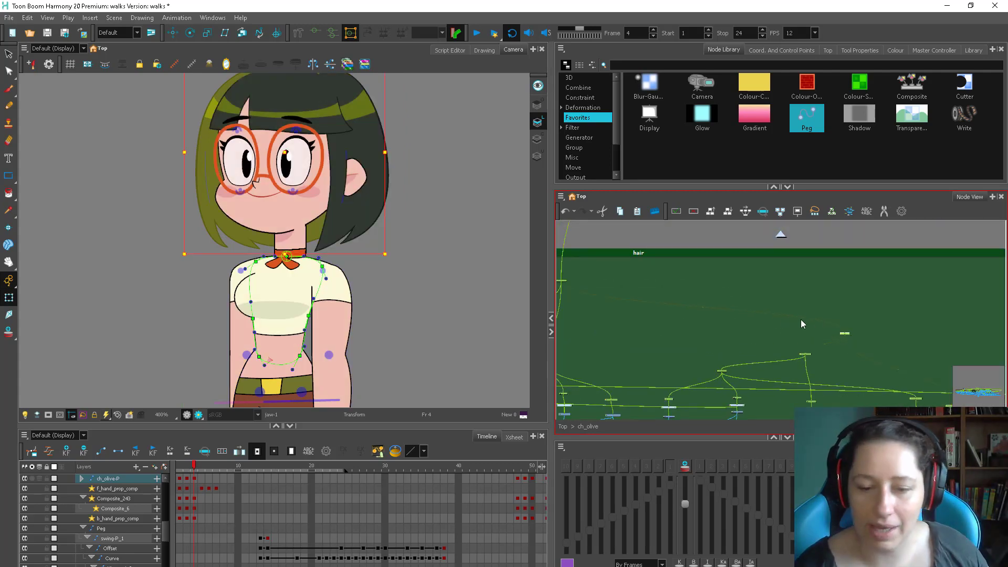
{"action": "left_click", "coordinate": [616, 237]}
{"action": "key", "text": "2"}
{"action": "key", "text": "2"}
{"action": "key", "text": "2"}
Step: Shift the near and far upper arms slightly at frame 4 to match the tilted shoulders
{"action": "left_click_drag", "start_coordinate": [185, 469], "coordinate": [202, 470]}
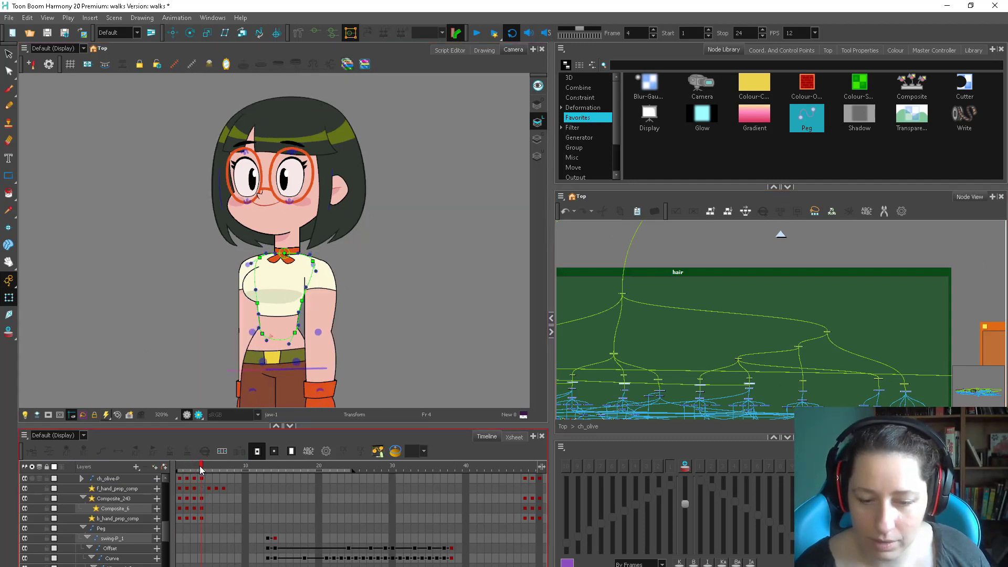
{"action": "left_click", "coordinate": [317, 306]}
{"action": "scroll", "coordinate": [373, 247], "scroll_direction": "down", "scroll_amount": 5}
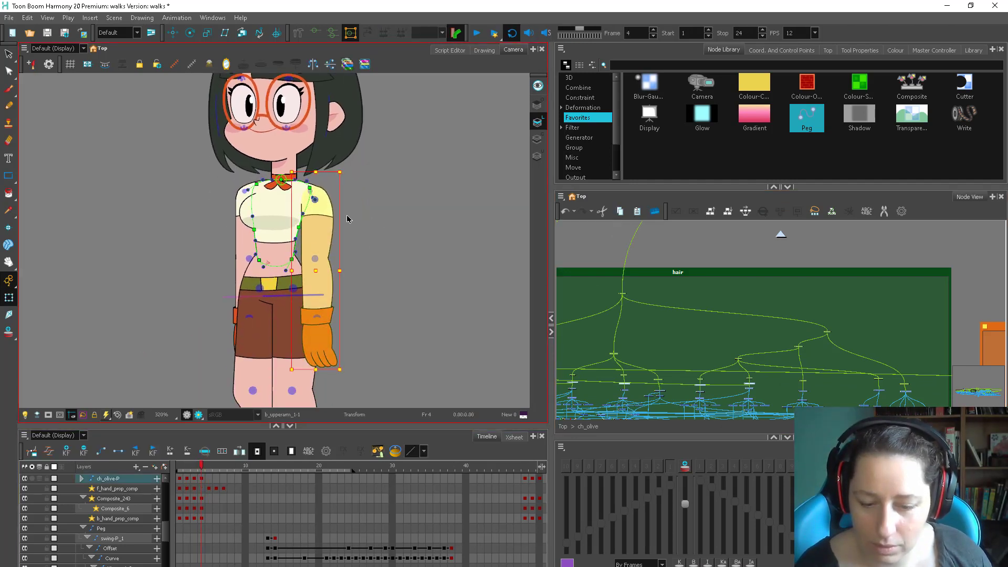
{"action": "key", "text": "1"}
{"action": "key", "text": "1"}
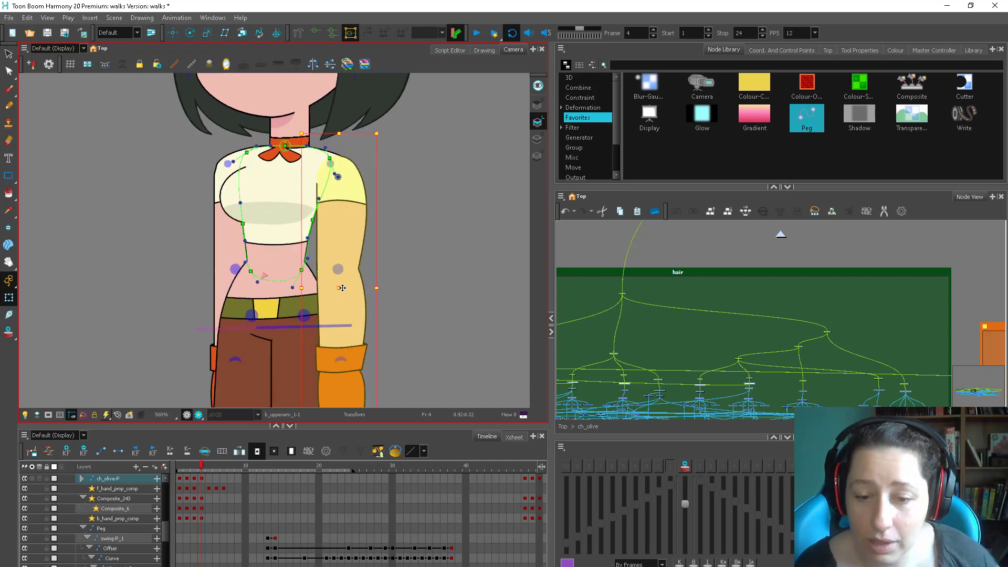
{"action": "key", "text": "ctrl+z"}
{"action": "key", "text": "ctrl+z"}
{"action": "key", "text": "ctrl+z"}
{"action": "key", "text": "ctrl+z"}
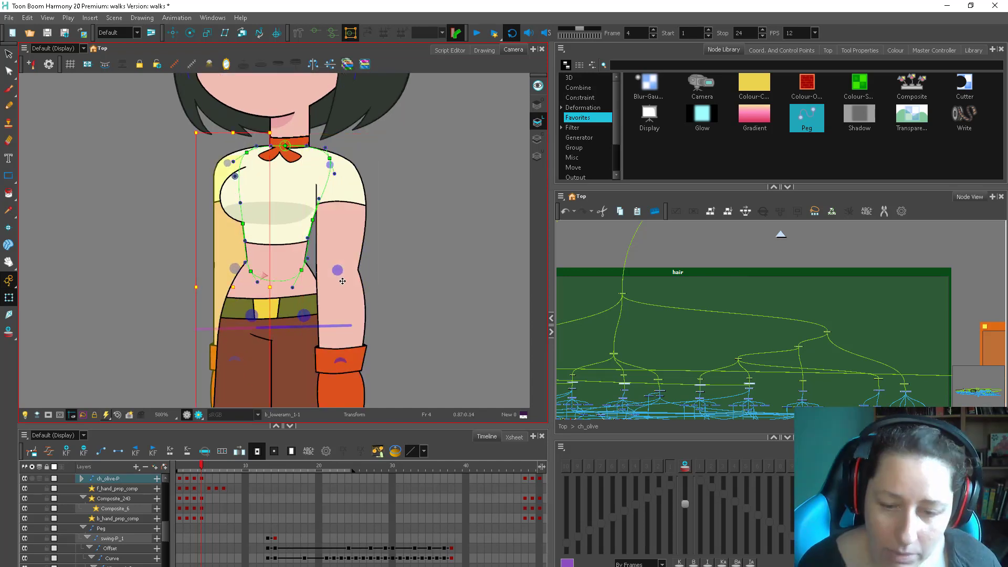
Step: Move the far and near upper arms slightly inward toward the torso at frame 1
{"action": "key", "text": "2"}
{"action": "key", "text": "2"}
{"action": "key", "text": "2"}
{"action": "key", "text": "2"}
{"action": "left_click_drag", "start_coordinate": [188, 465], "coordinate": [168, 486]}
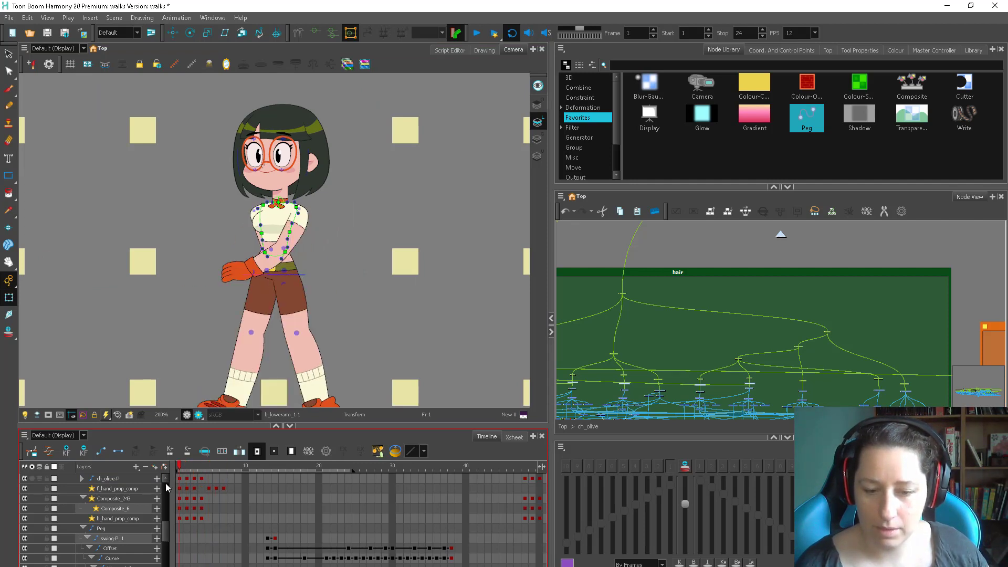
{"action": "key", "text": "2"}
{"action": "key", "text": "2"}
{"action": "key", "text": "2"}
{"action": "key", "text": "2"}
{"action": "left_click_drag", "start_coordinate": [249, 202], "coordinate": [259, 270]}
{"action": "key", "text": "2"}
{"action": "key", "text": "2"}
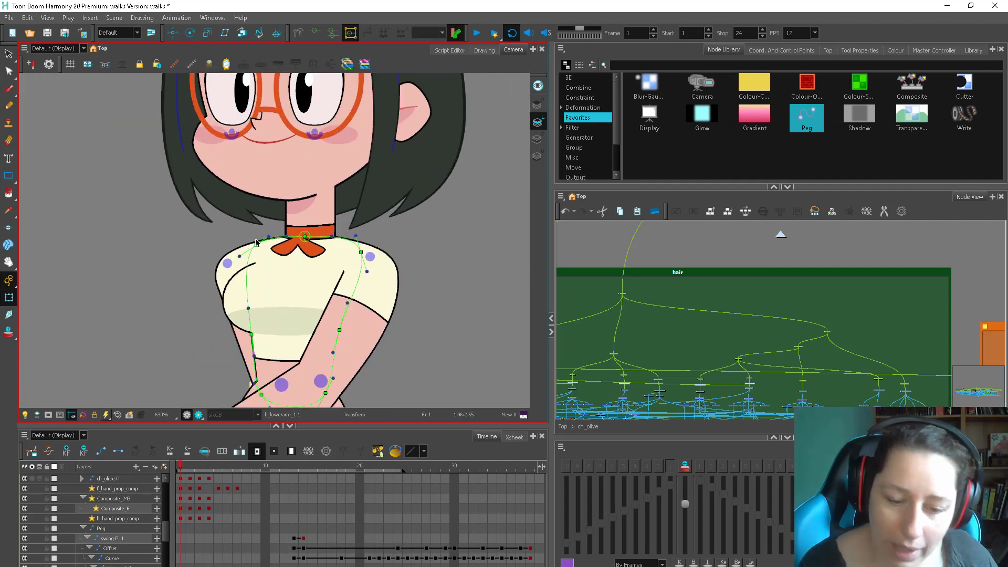
{"action": "left_click", "coordinate": [231, 256]}
{"action": "left_click", "coordinate": [227, 262]}
{"action": "left_click", "coordinate": [244, 266]}
{"action": "key", "text": "1"}
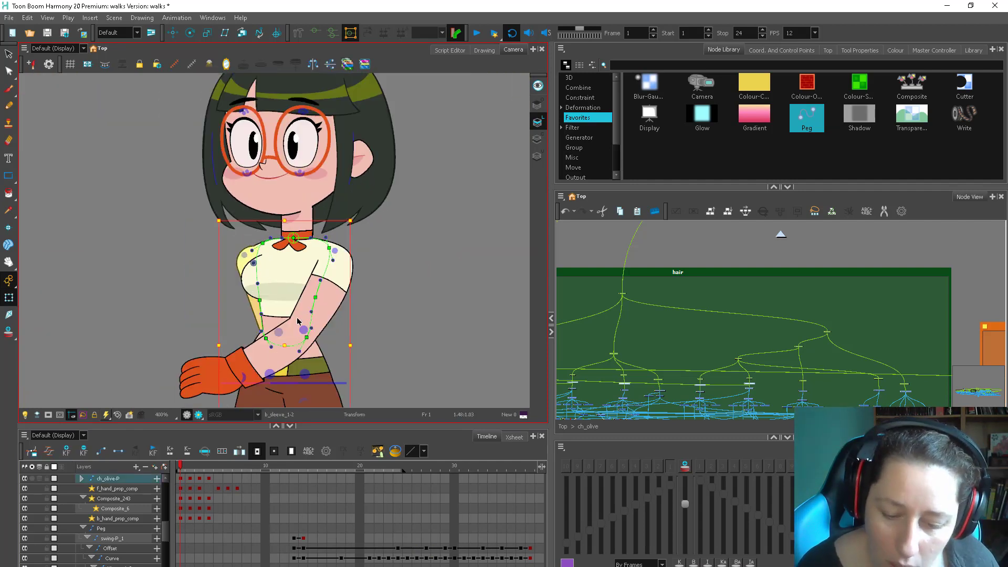
{"action": "left_click", "coordinate": [309, 329]}
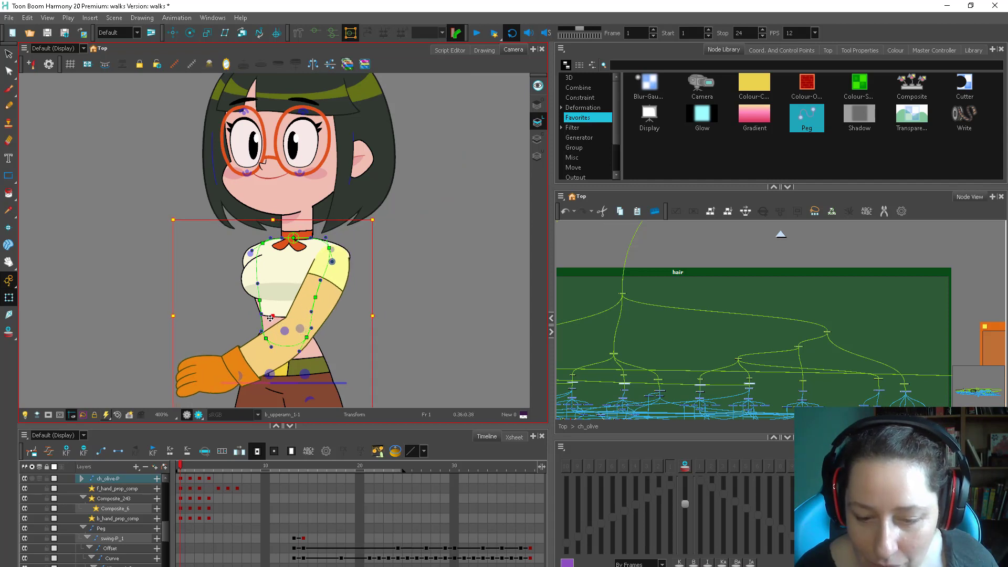
Step: Examine at frame 1 how the near shoulder's drawing meets the near upper arm's drawing
{"action": "left_click", "coordinate": [347, 260]}
{"action": "key", "text": "2"}
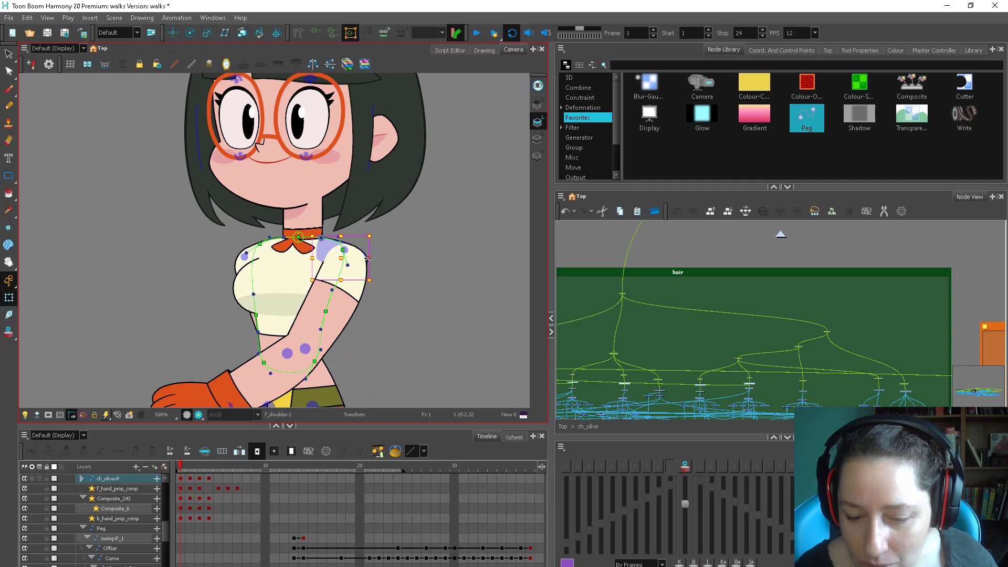
{"action": "key", "text": "1"}
{"action": "key", "text": "1"}
{"action": "key", "text": "1"}
{"action": "key", "text": "space"}
{"action": "left_click_drag", "start_coordinate": [343, 317], "coordinate": [318, 310]}
{"action": "key", "text": "2"}
{"action": "key", "text": "2"}
{"action": "key", "text": "2"}
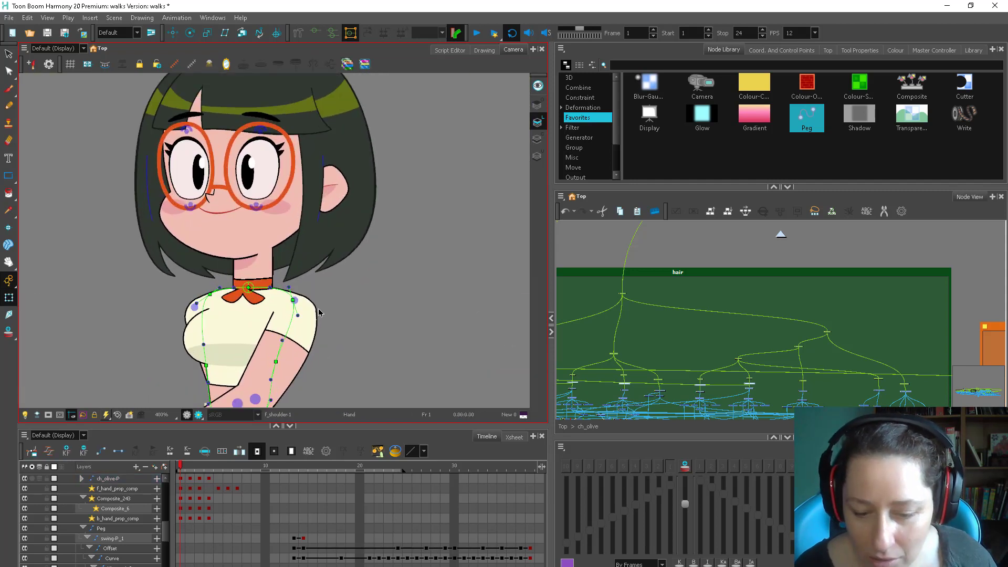
{"action": "key", "text": "2"}
{"action": "left_click", "coordinate": [323, 319]}
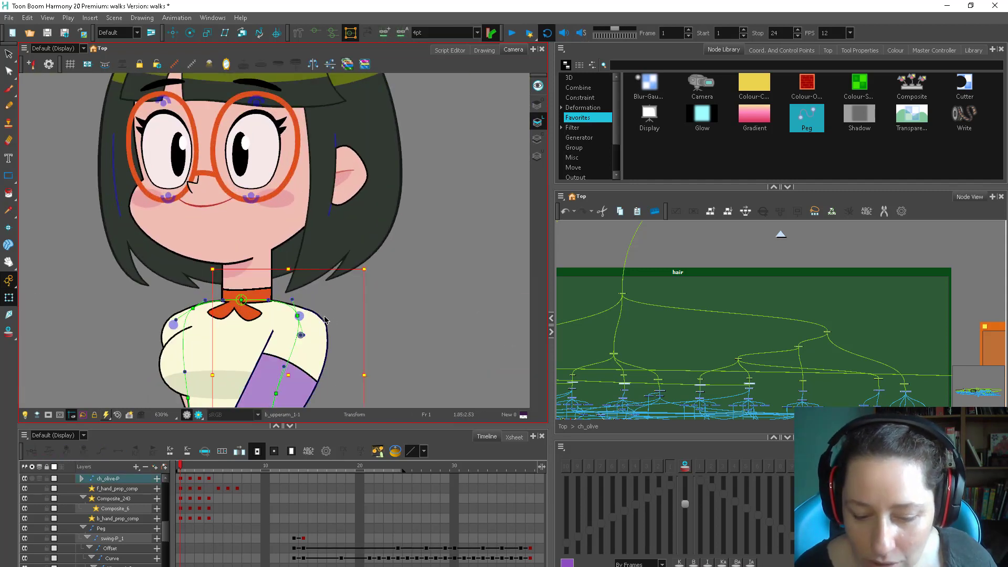
{"action": "left_click", "coordinate": [317, 307]}
{"action": "left_click", "coordinate": [305, 309]}
{"action": "key", "text": "2"}
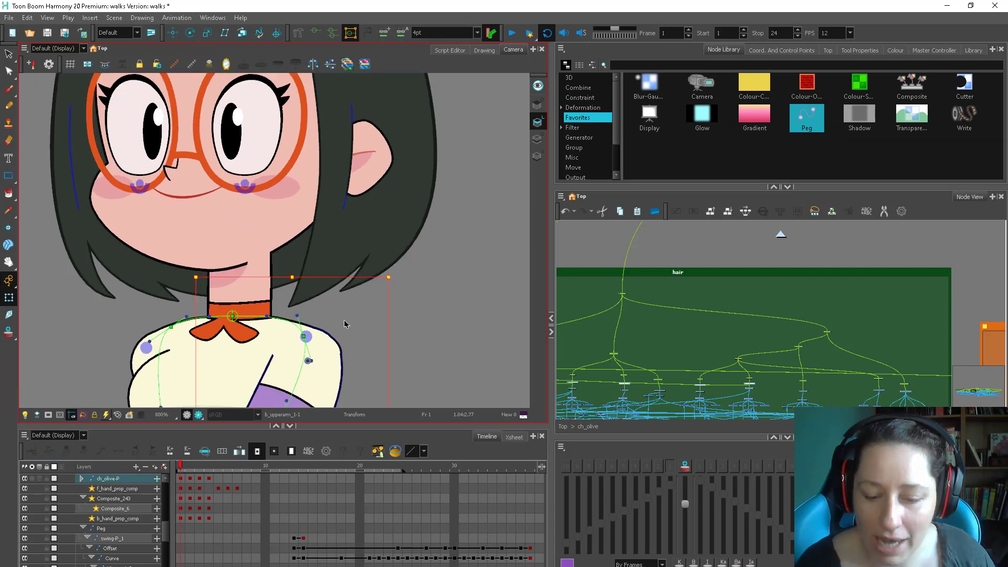
Step: Hide the rig's deformation controls and select the near shoulder's drawing at frame 1
{"action": "left_click", "coordinate": [344, 321]}
{"action": "left_click", "coordinate": [330, 321]}
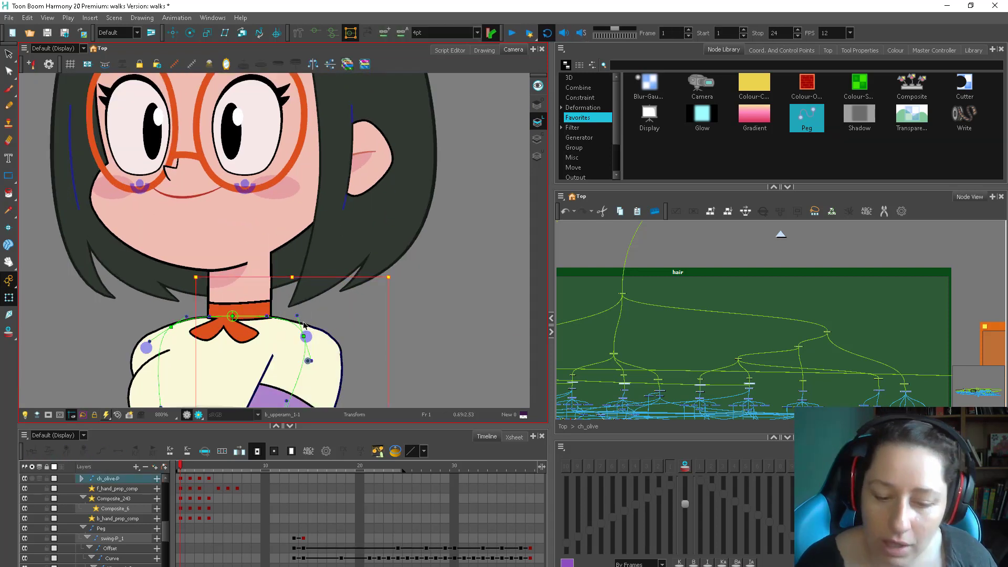
{"action": "left_click", "coordinate": [306, 326]}
{"action": "left_click", "coordinate": [315, 37]}
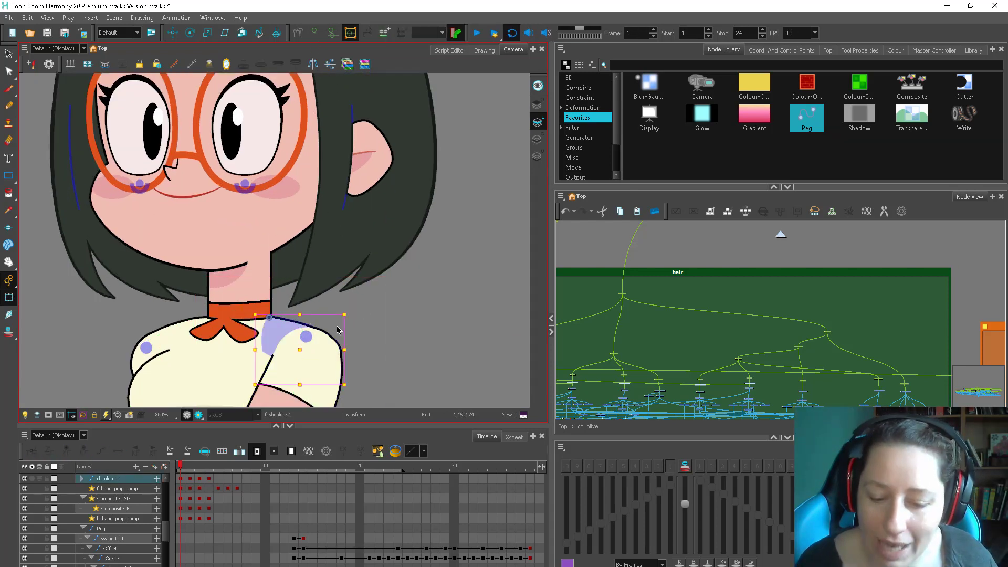
Step: Scrub through the first frames with the whole character in view to check the adjusted walk poses
{"action": "key", "text": "1"}
{"action": "key", "text": "1"}
{"action": "key", "text": "1"}
{"action": "key", "text": "1"}
{"action": "key", "text": "1"}
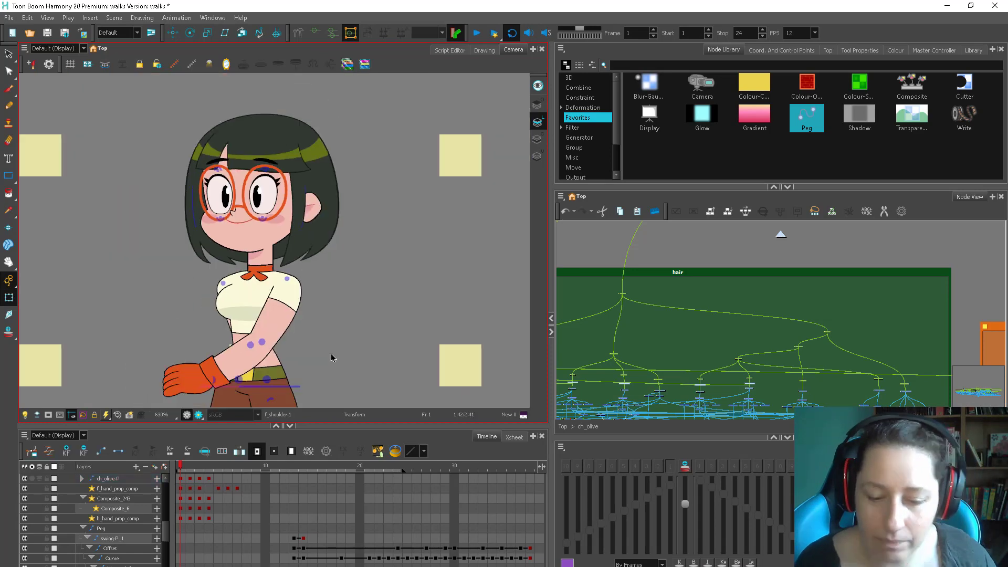
{"action": "left_click_drag", "start_coordinate": [331, 344], "coordinate": [340, 243]}
{"action": "left_click", "coordinate": [181, 471]}
{"action": "left_click_drag", "start_coordinate": [182, 475], "coordinate": [150, 478]}
{"action": "key", "text": "2"}
{"action": "key", "text": "2"}
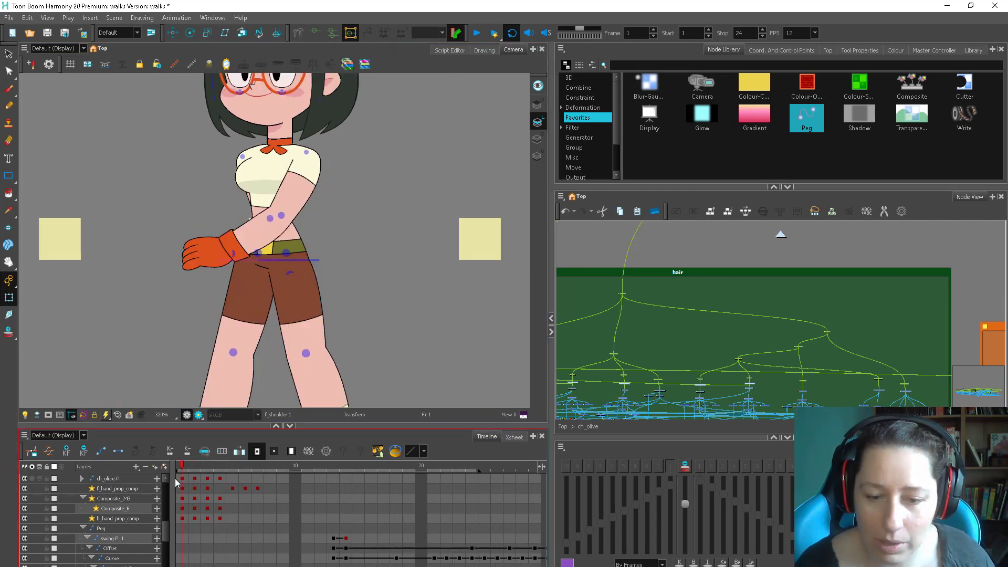
{"action": "key", "text": "1"}
{"action": "key", "text": "1"}
{"action": "key", "text": "1"}
{"action": "key", "text": "1"}
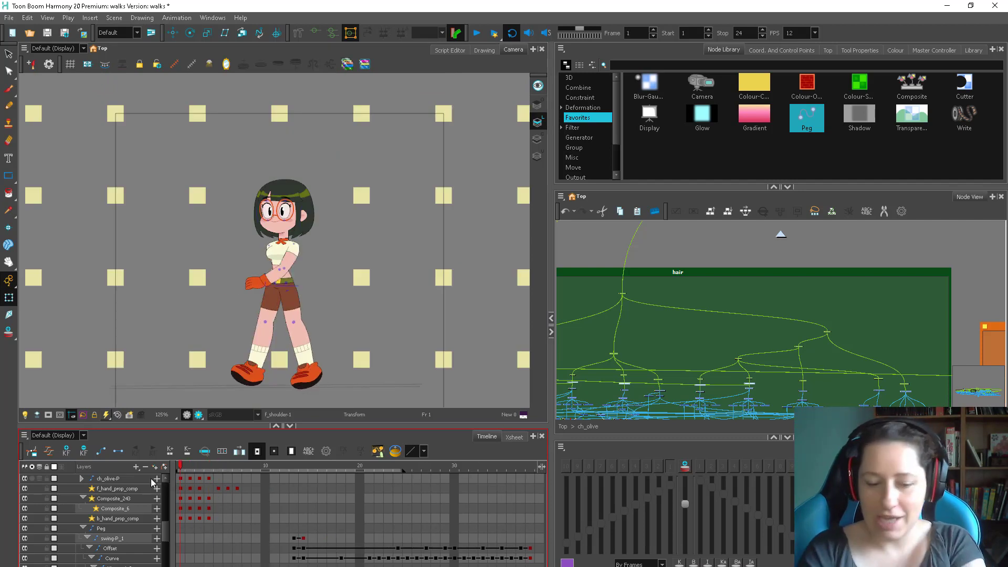
{"action": "mouse_move", "coordinate": [184, 465]}
{"action": "left_mouse_down"}
{"action": "mouse_move", "coordinate": [233, 466]}
{"action": "mouse_move", "coordinate": [184, 468]}
{"action": "mouse_move", "coordinate": [202, 466]}
{"action": "left_mouse_up"}
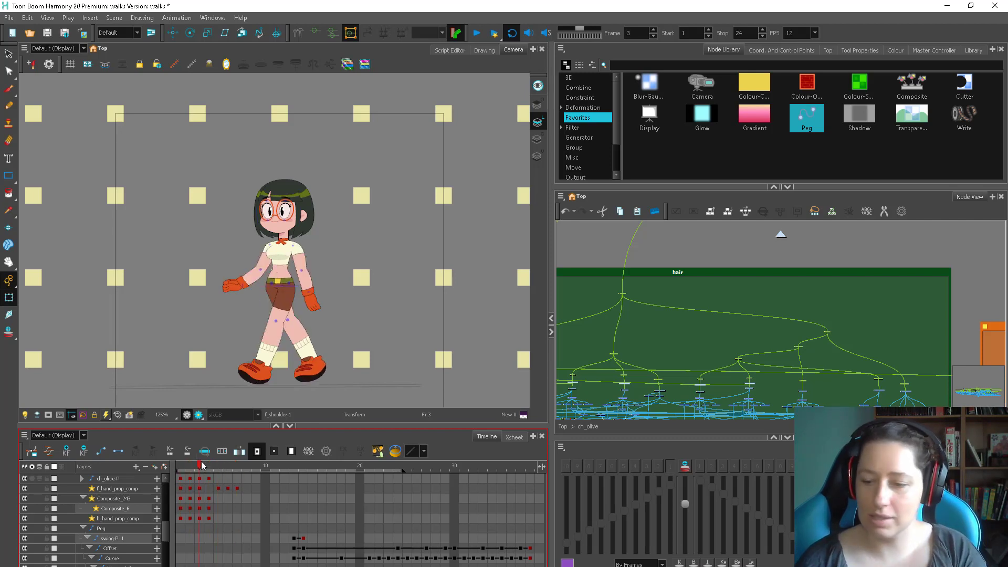
Step: Space the ch_olive-P pose keyframes out to frames 1, 7, 13 and 19, and copy the frame 1 pose to frame 25
{"action": "left_click", "coordinate": [694, 265]}
{"action": "left_click", "coordinate": [624, 294]}
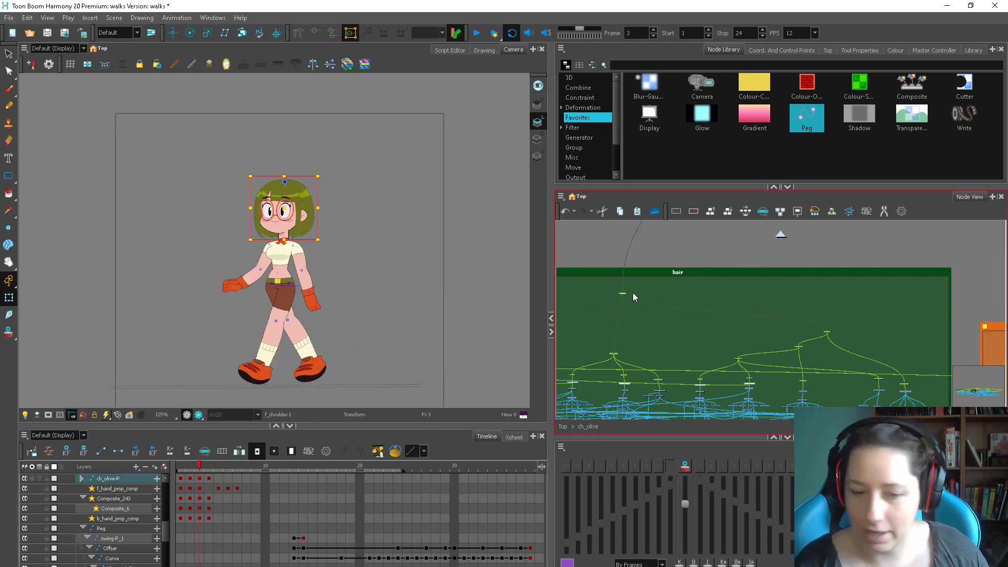
{"action": "left_click", "coordinate": [497, 327]}
{"action": "left_click", "coordinate": [181, 479]}
{"action": "left_click_drag", "start_coordinate": [209, 479], "coordinate": [219, 480]}
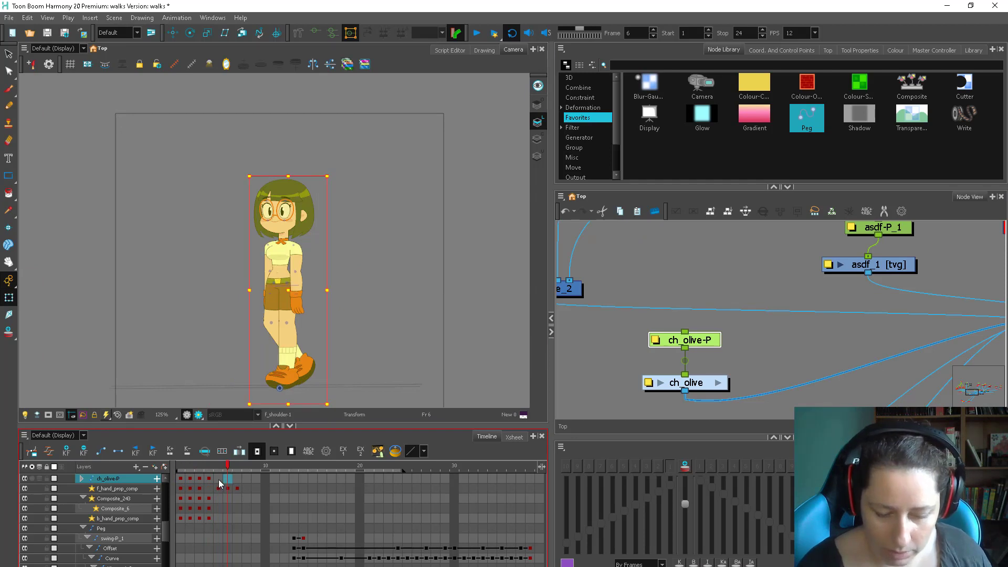
{"action": "left_click", "coordinate": [202, 480]}
{"action": "left_click_drag", "start_coordinate": [304, 479], "coordinate": [350, 482]}
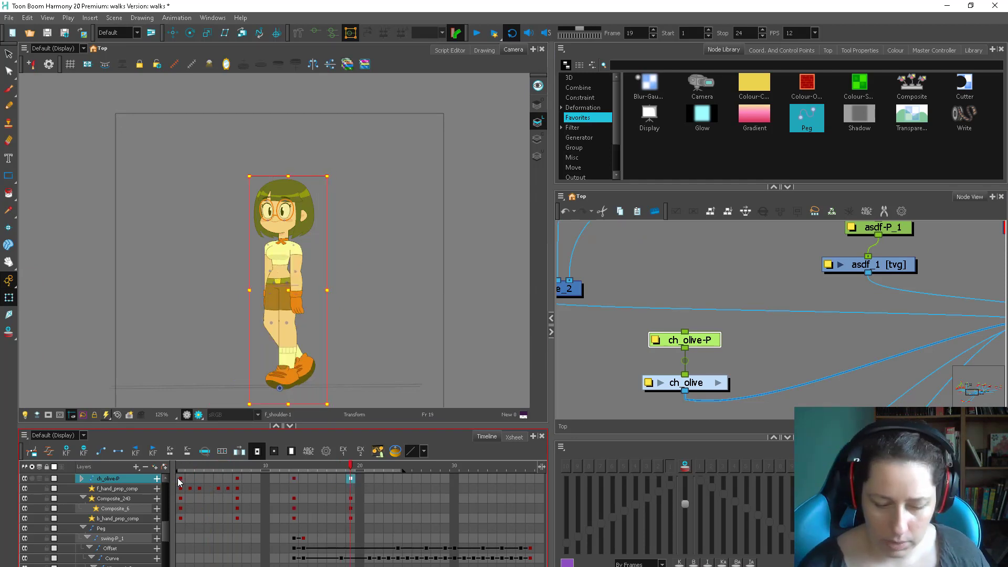
{"action": "left_click", "coordinate": [399, 478]}
{"action": "key", "text": "ctrl+v"}
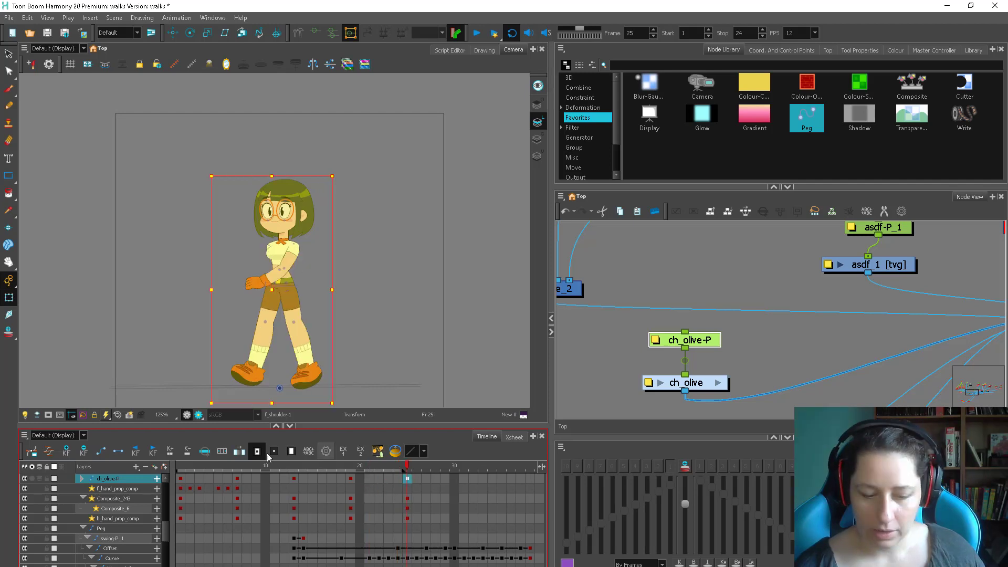
Step: Convert the ch_olive-P stop-motion keyframes at frames 1, 7, 13 and 19 to motion keyframes
{"action": "left_click", "coordinate": [181, 478]}
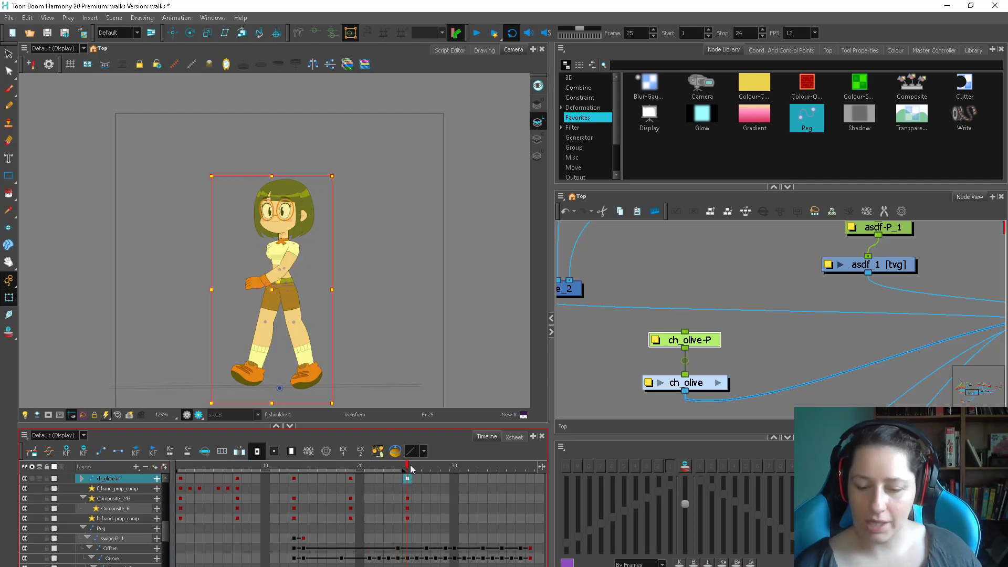
{"action": "left_click", "coordinate": [375, 483], "text": "shift"}
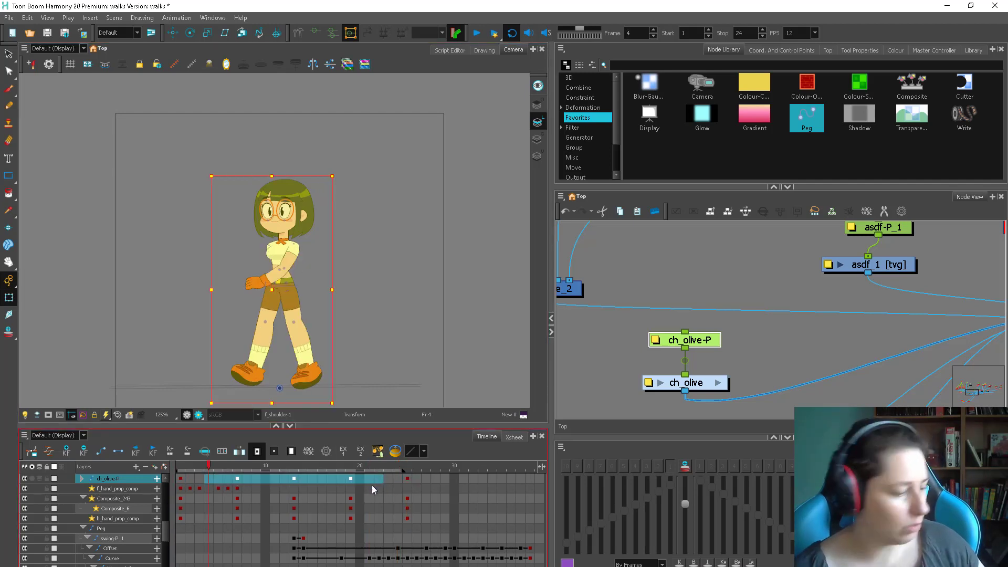
{"action": "key", "text": "ctrl+j"}
{"action": "left_click", "coordinate": [182, 478]}
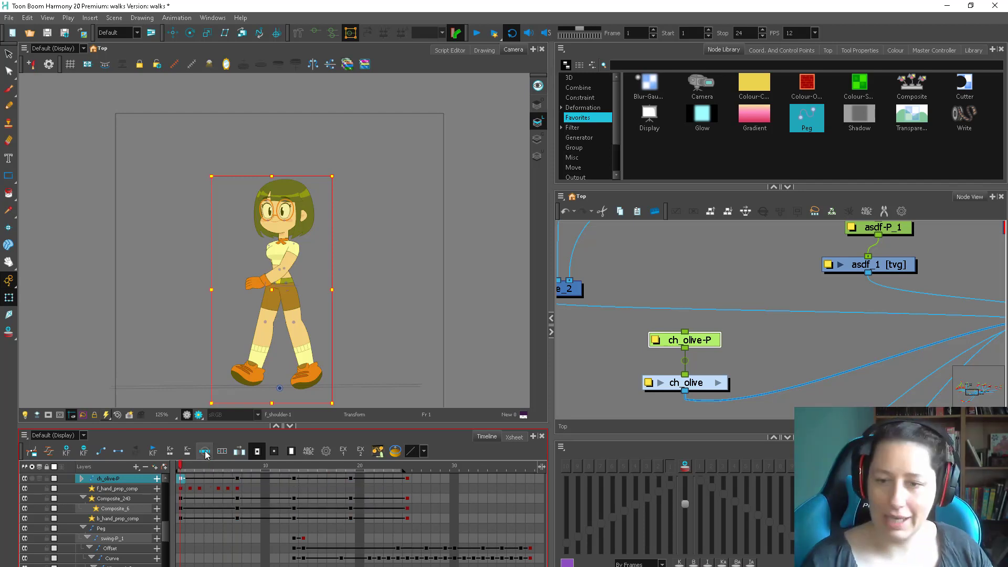
Step: Set the playback rate to 24 FPS and play the walk cycle to check its timing
{"action": "left_click", "coordinate": [477, 33]}
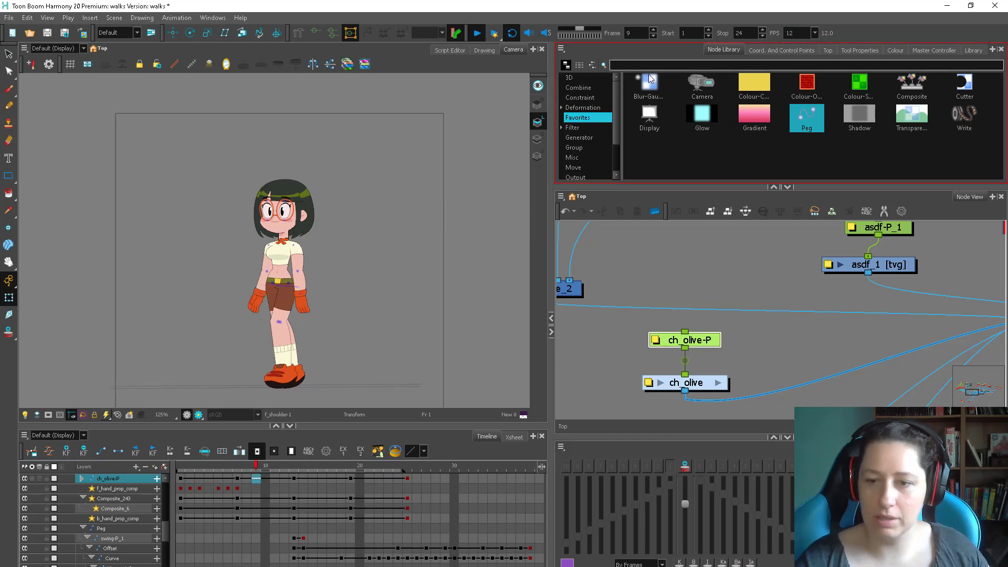
{"action": "double_click", "coordinate": [787, 36]}
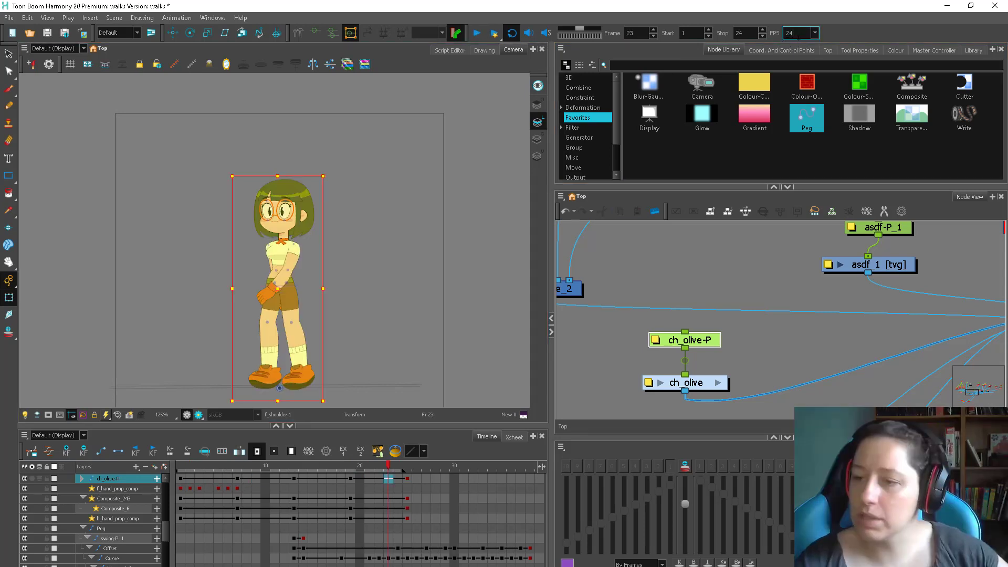
{"action": "left_click", "coordinate": [477, 33]}
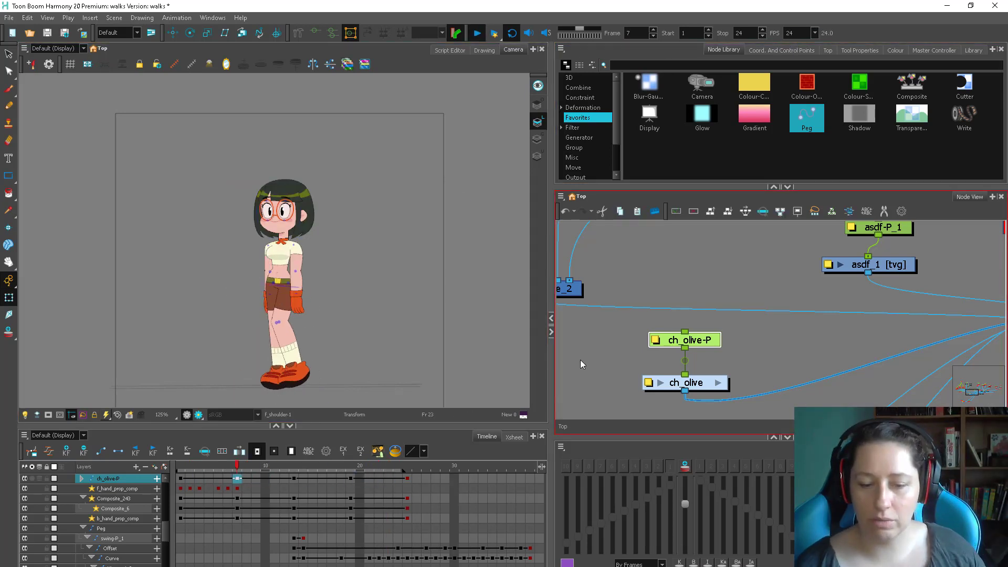
{"action": "left_click", "coordinate": [478, 34]}
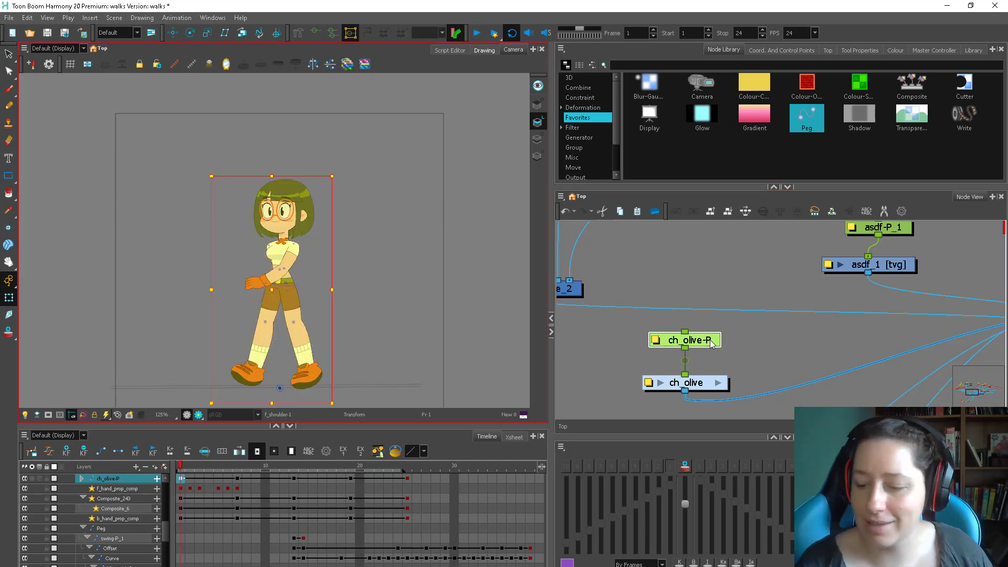
{"action": "left_click", "coordinate": [476, 34]}
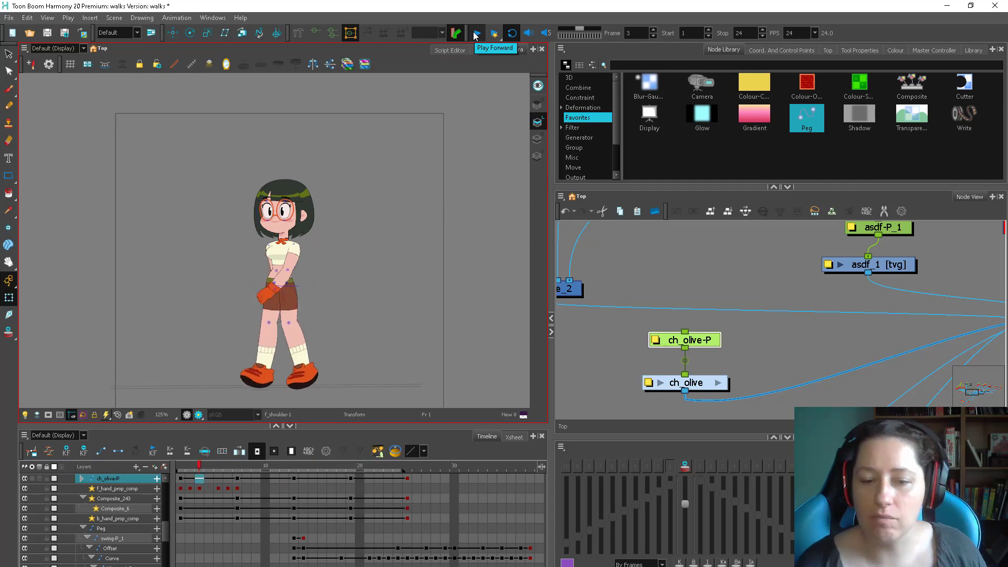
{"action": "left_click", "coordinate": [476, 34]}
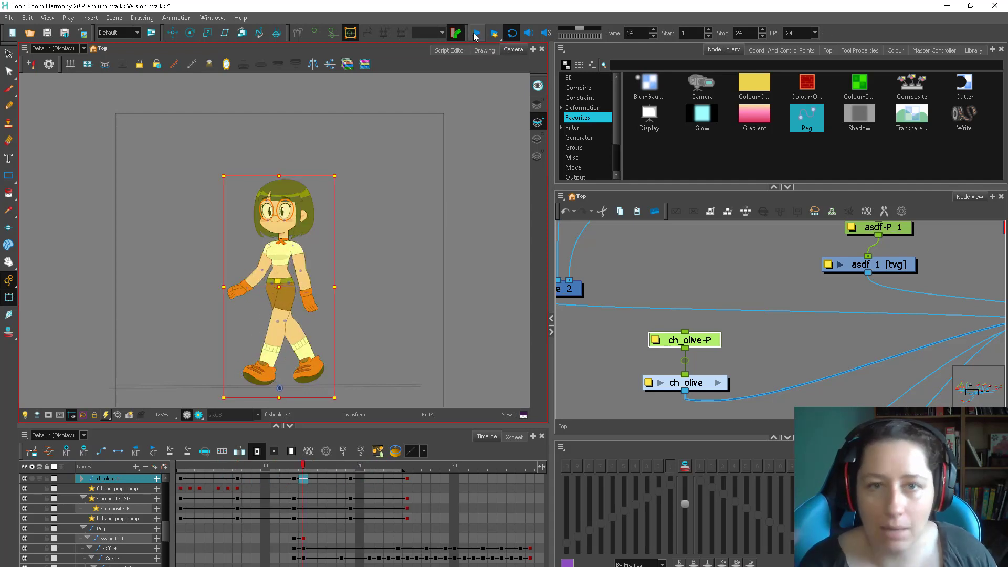
Step: At frame 1, rotate the trailing lower leg slightly to settle its shoe on the ground line, and adjust the leading shoe's angle
{"action": "left_click", "coordinate": [184, 467]}
{"action": "scroll", "coordinate": [373, 354], "scroll_direction": "up", "scroll_amount": 3}
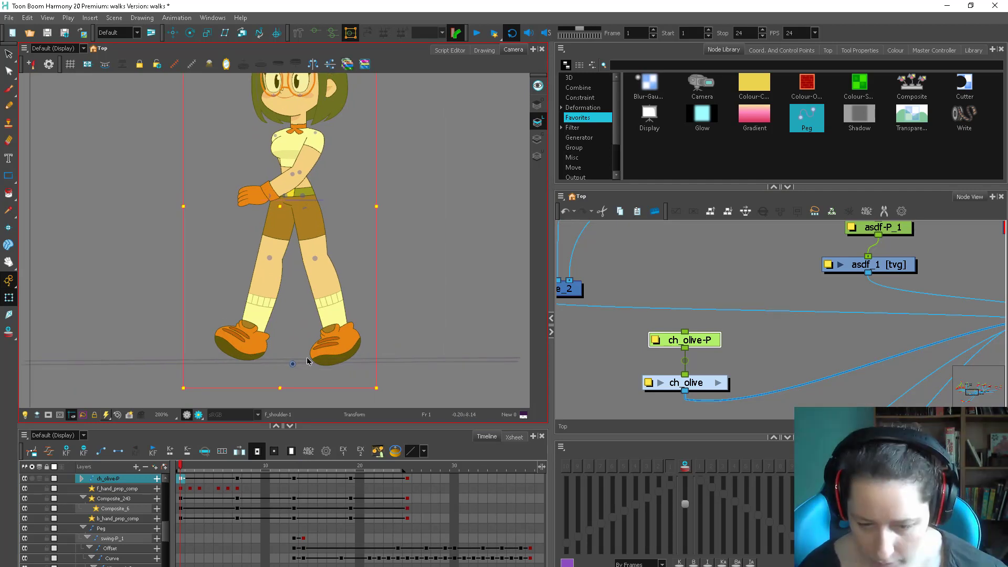
{"action": "left_click", "coordinate": [333, 353]}
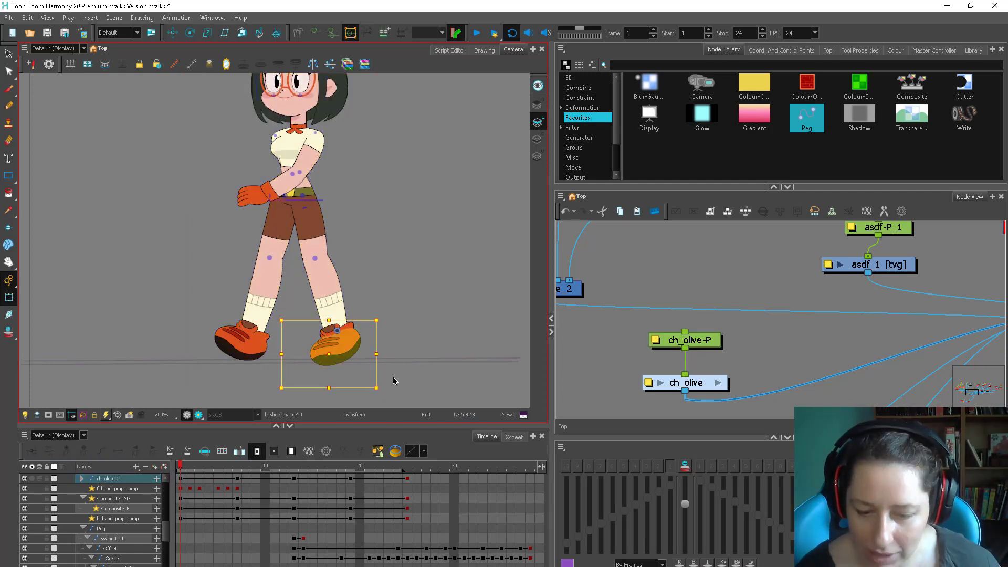
{"action": "key", "text": "b"}
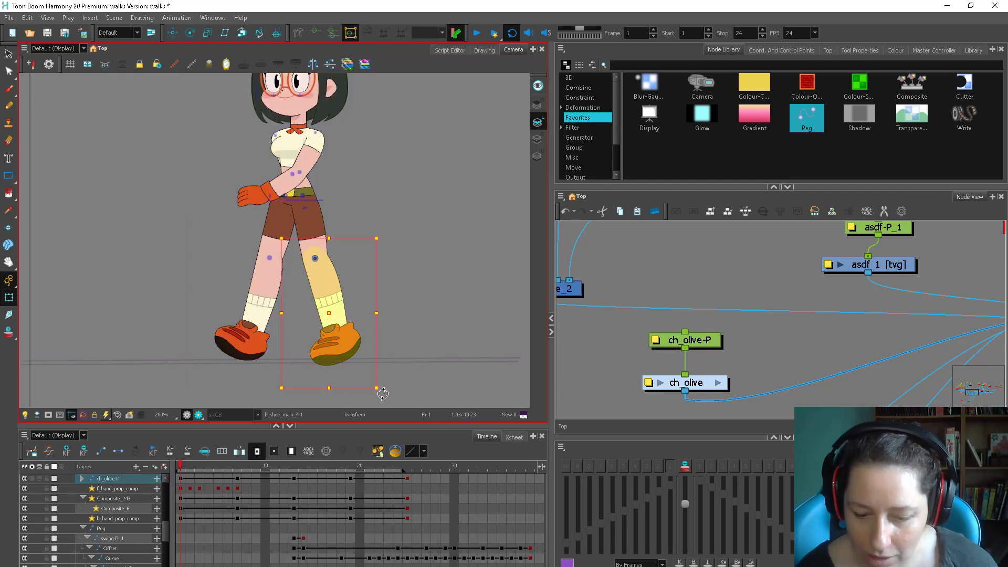
{"action": "left_click_drag", "start_coordinate": [379, 395], "coordinate": [364, 404]}
{"action": "left_click", "coordinate": [241, 343]}
{"action": "key", "text": "b"}
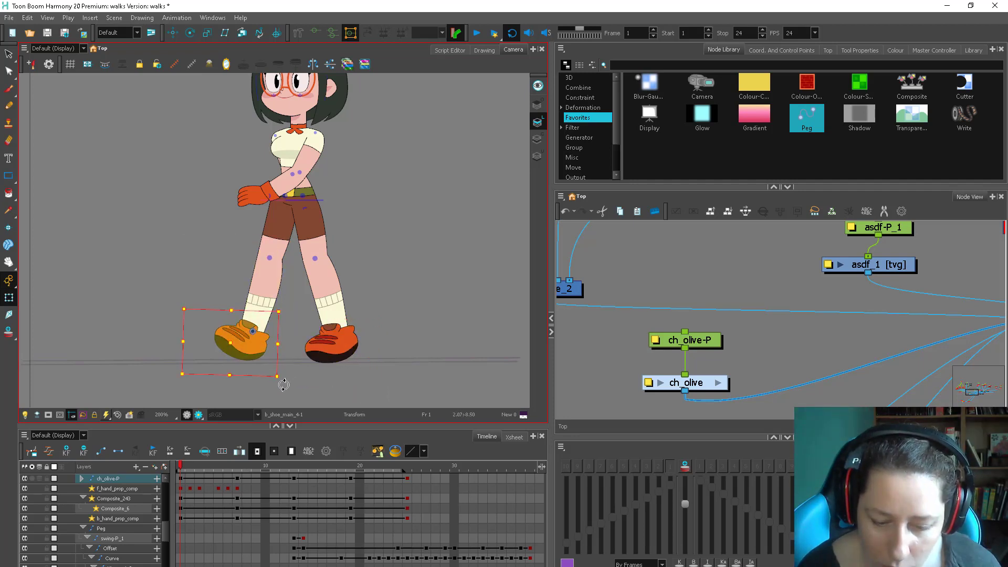
Step: At frame 7, open the ch_olive group's node network and select the character's master peg above the body branches
{"action": "left_click", "coordinate": [238, 467]}
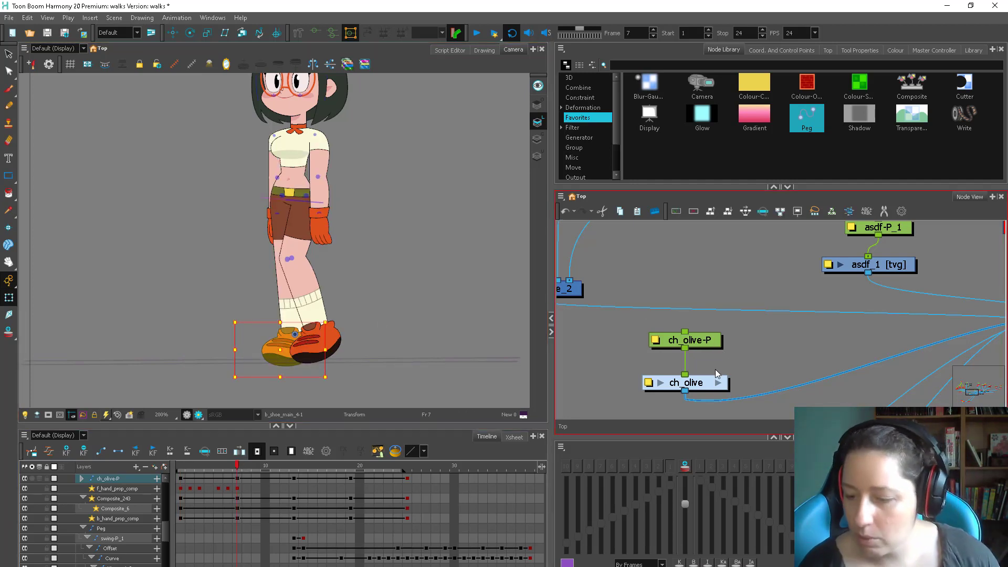
{"action": "left_click_drag", "start_coordinate": [711, 344], "coordinate": [702, 338]}
{"action": "left_click", "coordinate": [728, 384]}
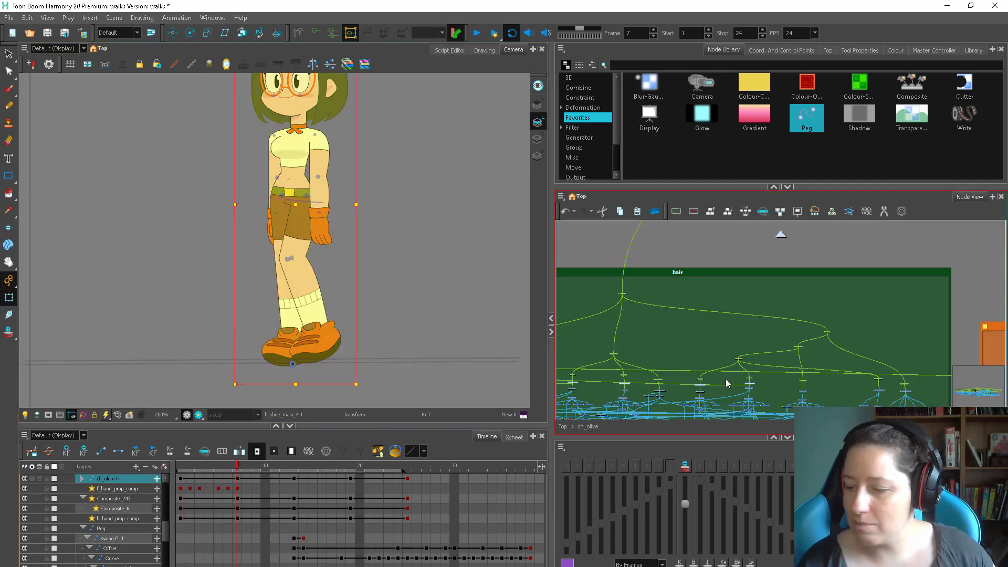
{"action": "left_click_drag", "start_coordinate": [820, 363], "coordinate": [995, 442]}
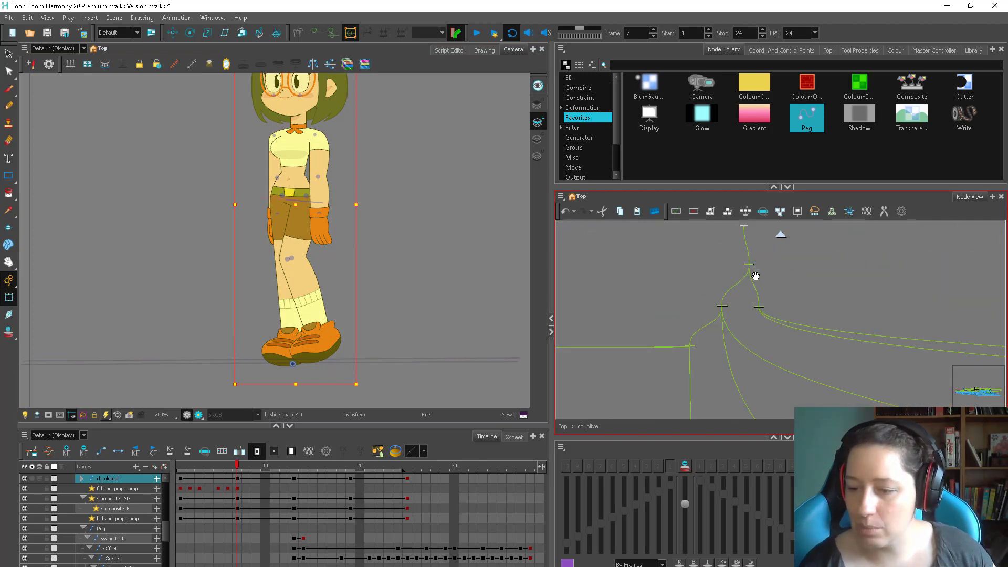
{"action": "left_click_drag", "start_coordinate": [754, 277], "coordinate": [696, 344]}
{"action": "key", "text": "2"}
{"action": "key", "text": "2"}
{"action": "left_click", "coordinate": [613, 346]}
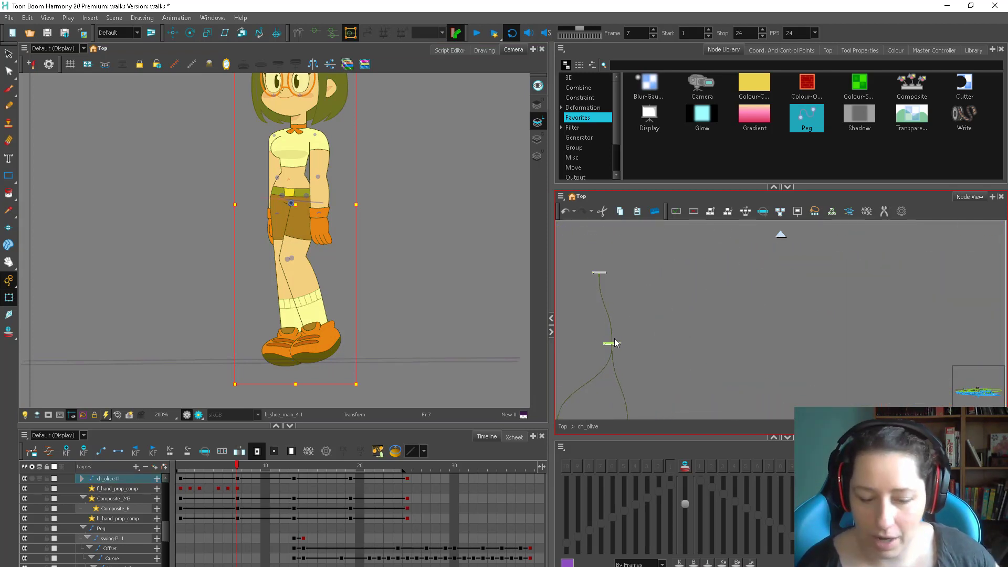
Step: Nudge the master peg up at frame 7 to raise the passing pose, and compare its height with frame 1
{"action": "key", "text": "shift+Up"}
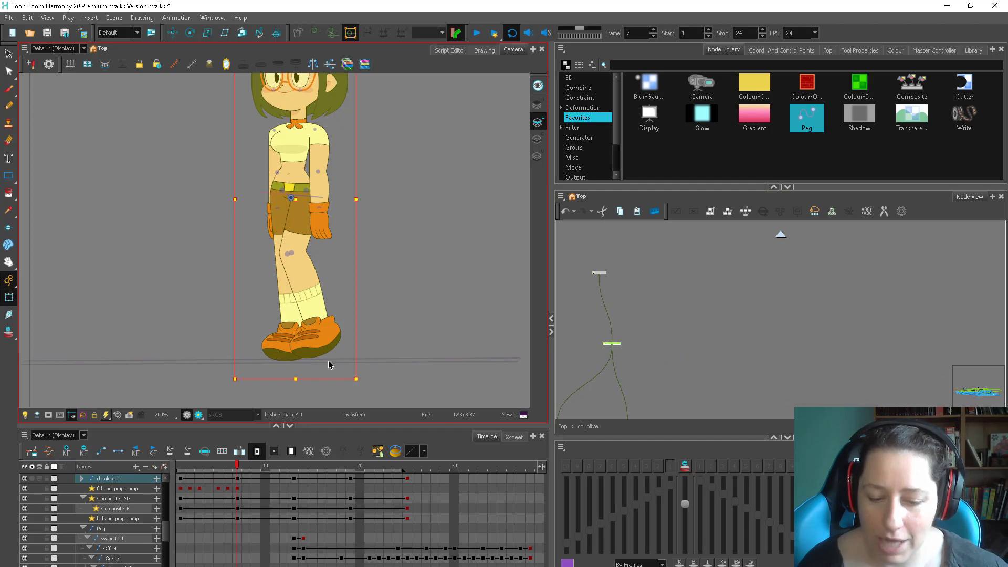
{"action": "key", "text": "shift+Up"}
{"action": "key", "text": "shift+Down"}
{"action": "key", "text": "Up"}
{"action": "key", "text": "Up"}
{"action": "key", "text": "Up"}
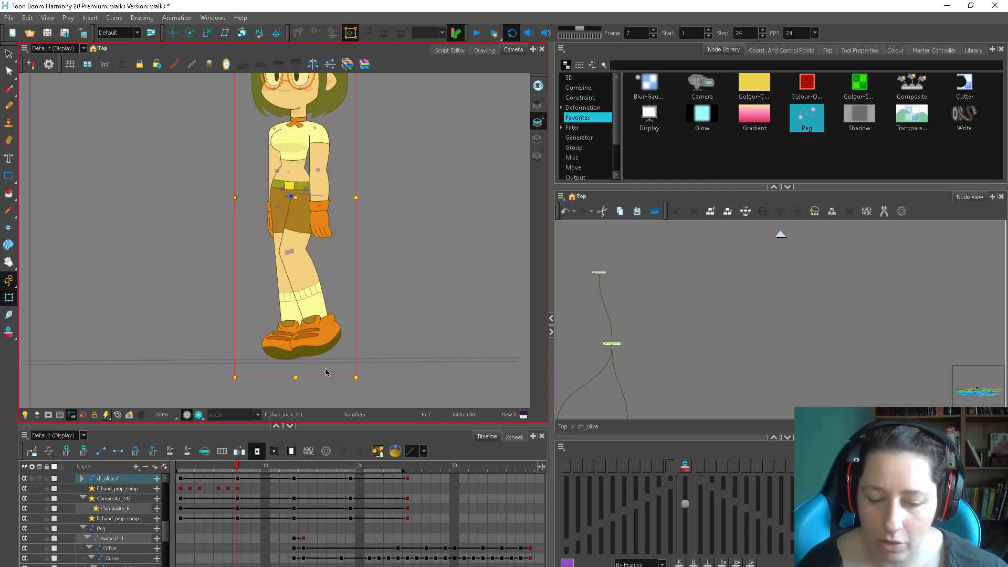
{"action": "key", "text": "Up"}
{"action": "key", "text": "Up"}
{"action": "key", "text": "1"}
{"action": "key", "text": "1"}
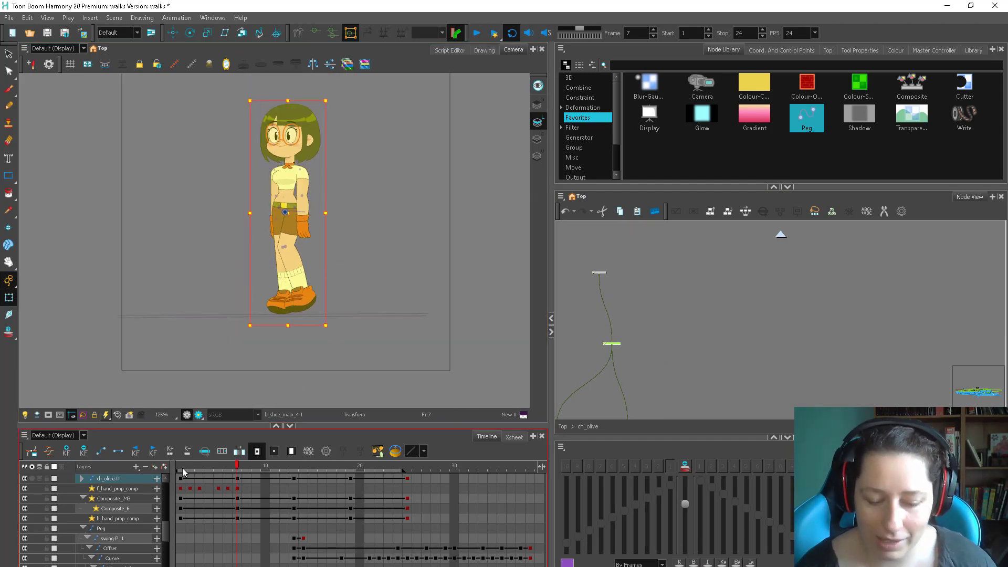
{"action": "left_click", "coordinate": [182, 468]}
{"action": "left_click", "coordinate": [235, 468]}
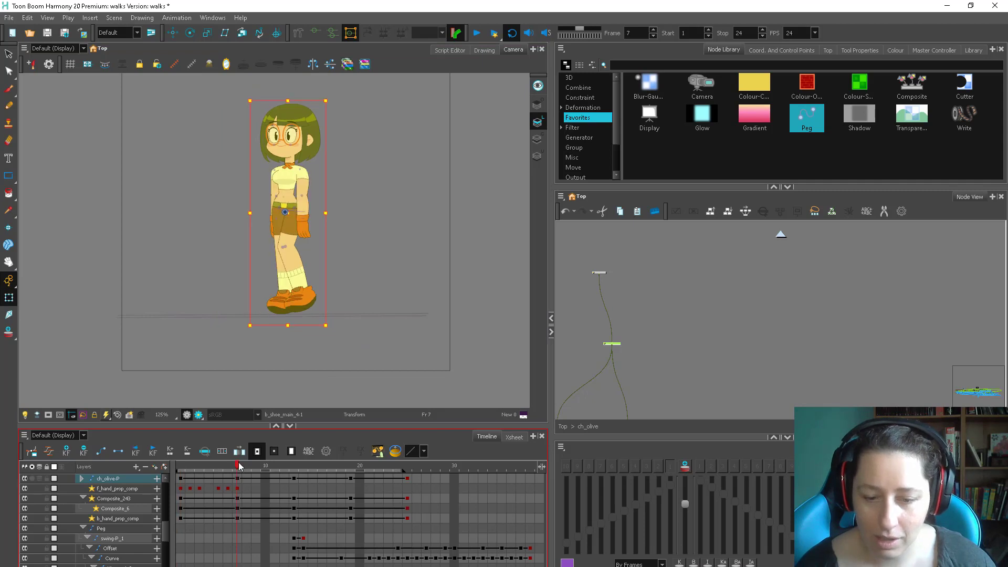
Step: Nudge the master peg down at frame 13 so the contact pose's feet meet the ground line
{"action": "left_click", "coordinate": [294, 468]}
{"action": "key", "text": "2"}
{"action": "key", "text": "2"}
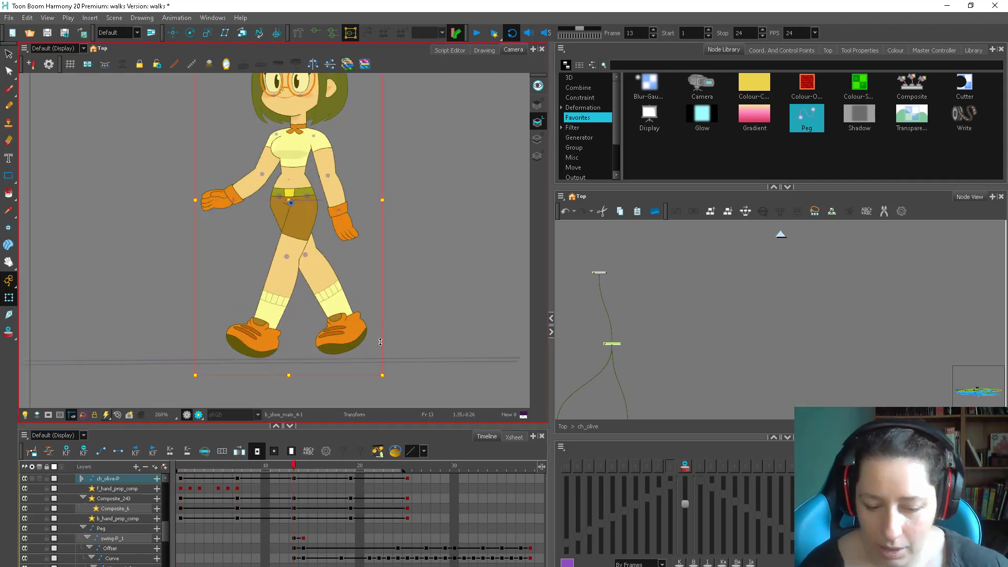
{"action": "key", "text": "shift+Down"}
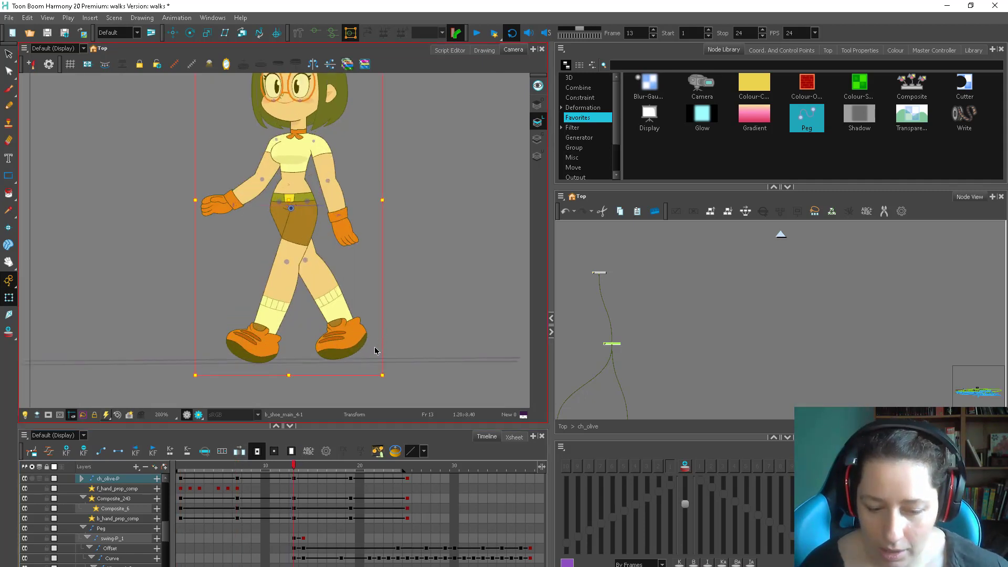
Step: Nudge the master peg down in small increments at frame 19 to fine-tune the second passing pose's height
{"action": "left_click", "coordinate": [351, 467]}
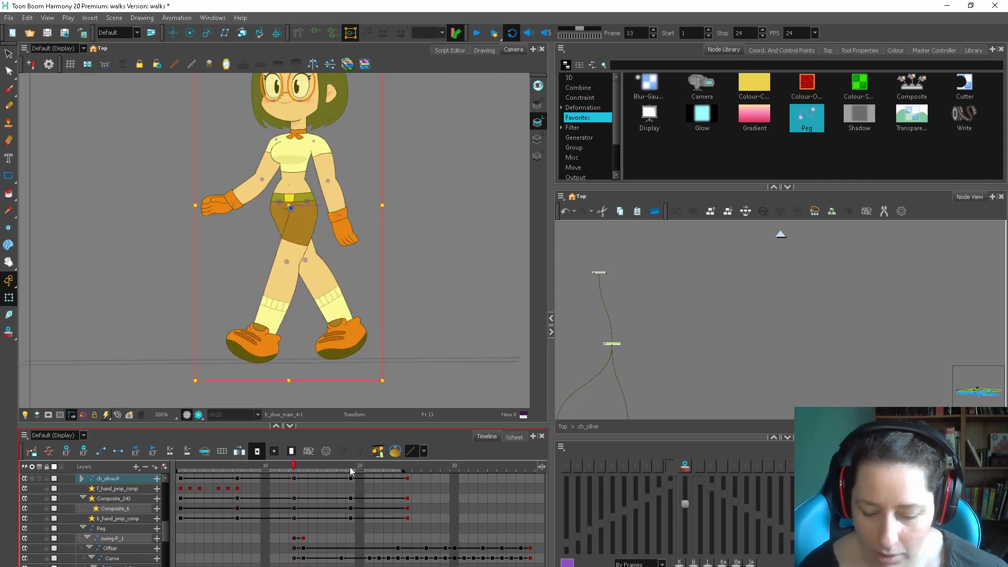
{"action": "key", "text": "Down"}
{"action": "key", "text": "Down"}
{"action": "key", "text": "Down"}
{"action": "key", "text": "Down"}
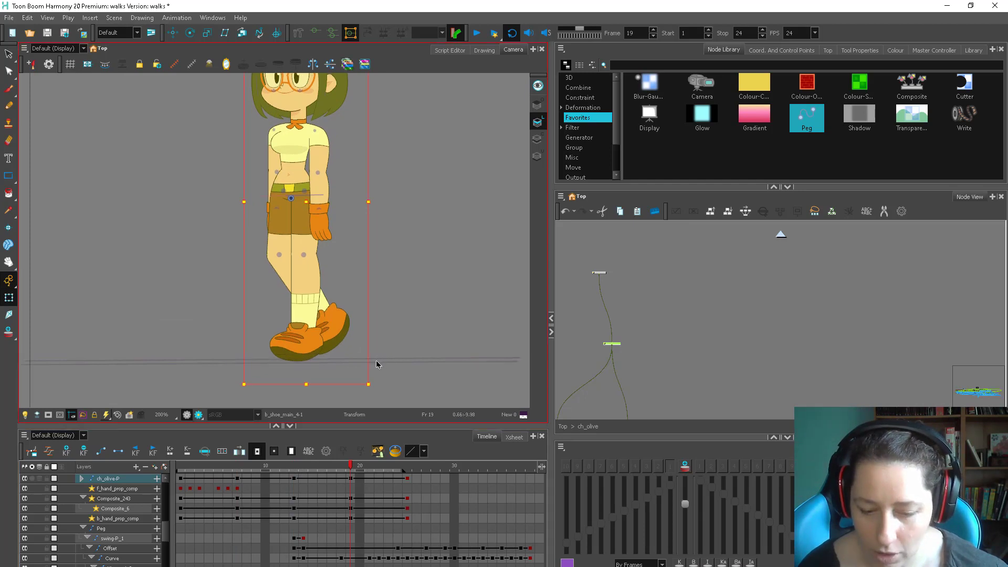
Step: Copy the ch_olive-P pose from frame 1 to frame 25, and play and scrub through the loop to check it
{"action": "left_click", "coordinate": [407, 465]}
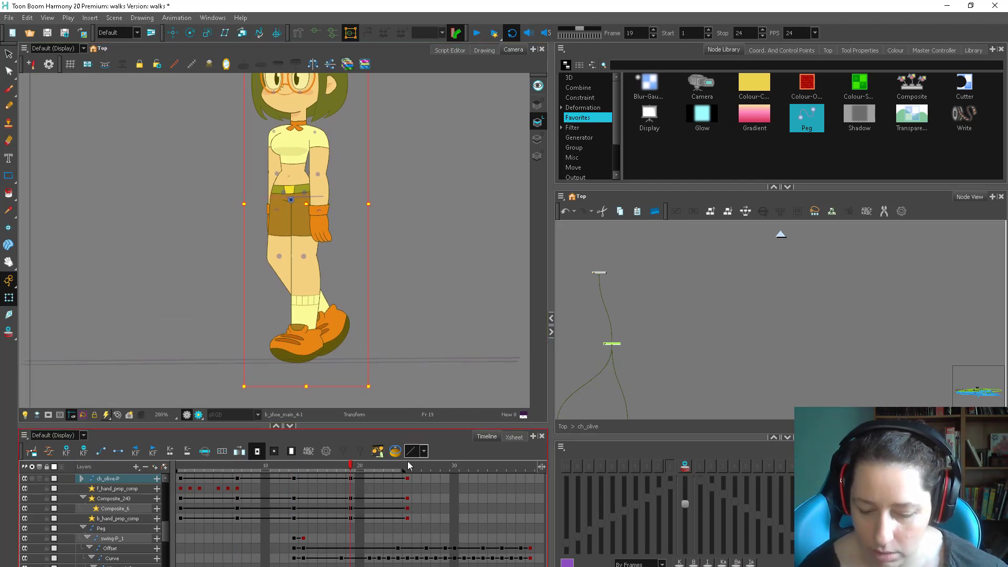
{"action": "left_click", "coordinate": [181, 478]}
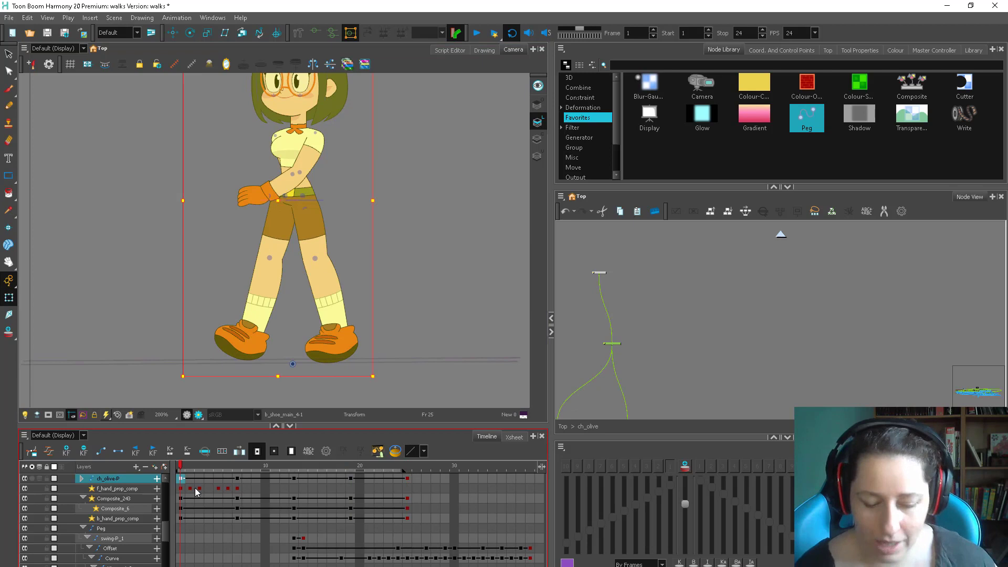
{"action": "left_click", "coordinate": [407, 479]}
{"action": "key", "text": "ctrl+v"}
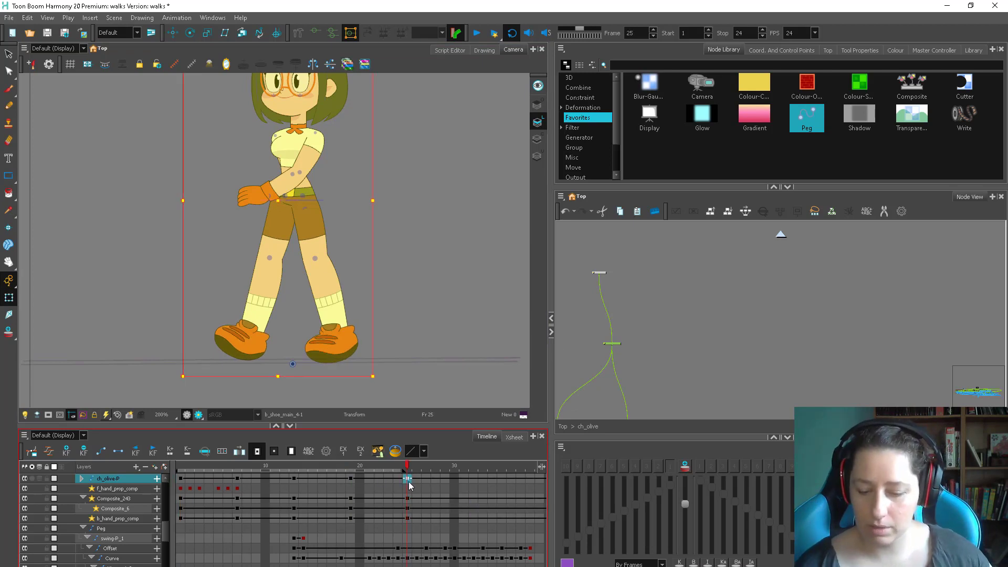
{"action": "key", "text": "Return"}
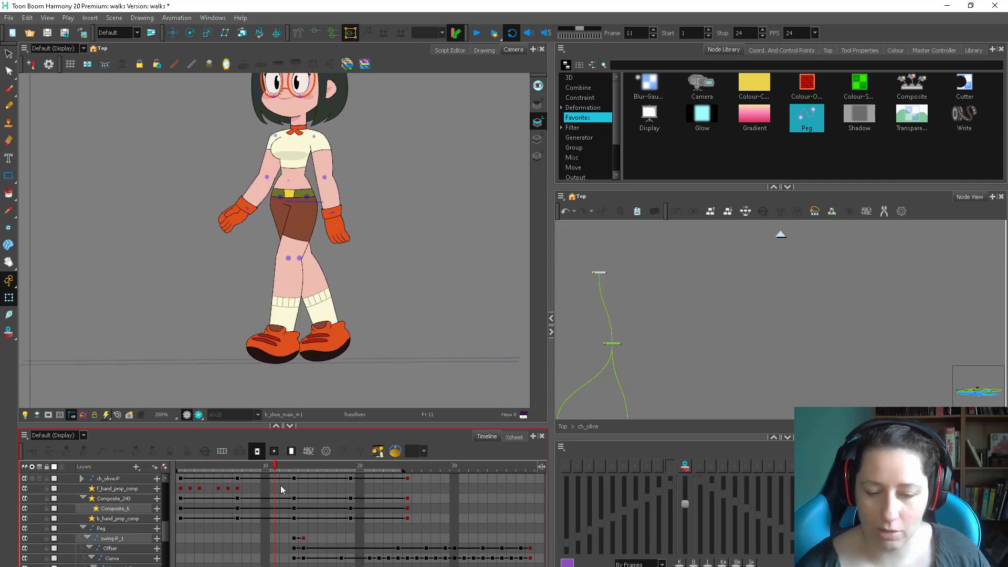
{"action": "left_click_drag", "start_coordinate": [348, 477], "coordinate": [181, 483]}
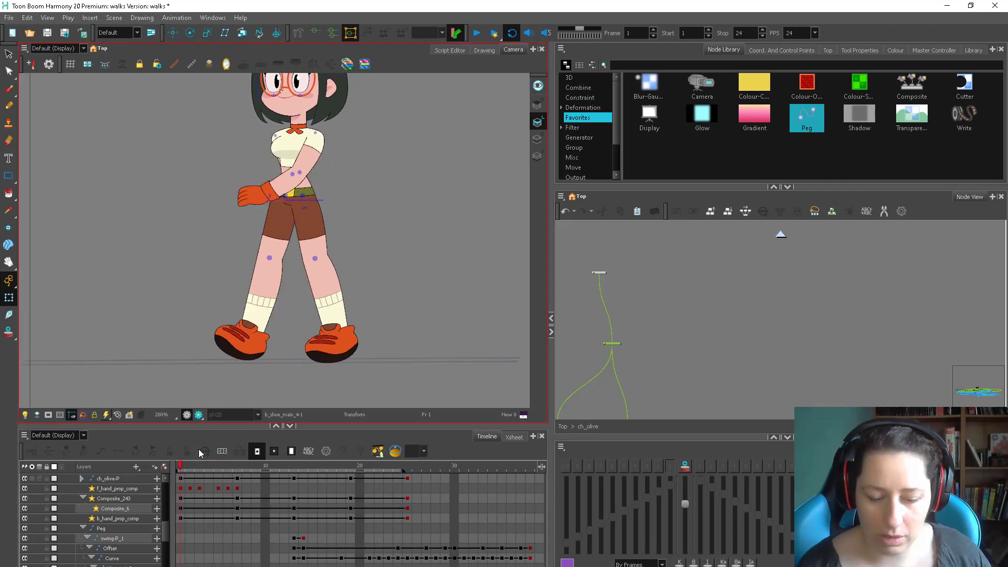
Step: Raise the master peg slightly at frame 3, and expand the ch_olive-P layers to reveal the master peg's keyframes
{"action": "left_click", "coordinate": [201, 467]}
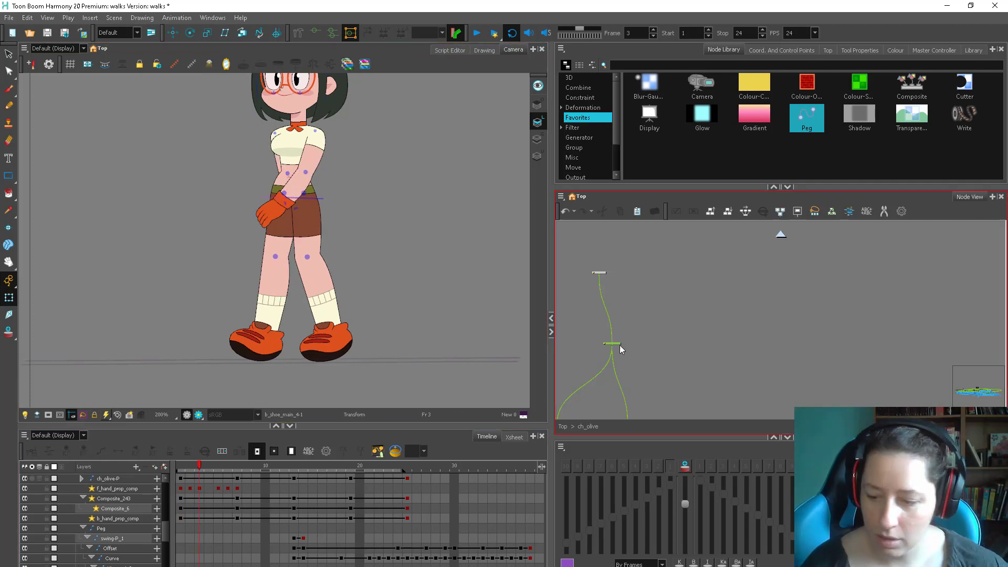
{"action": "left_click", "coordinate": [619, 344]}
{"action": "left_click", "coordinate": [81, 478]}
{"action": "left_click", "coordinate": [80, 490]}
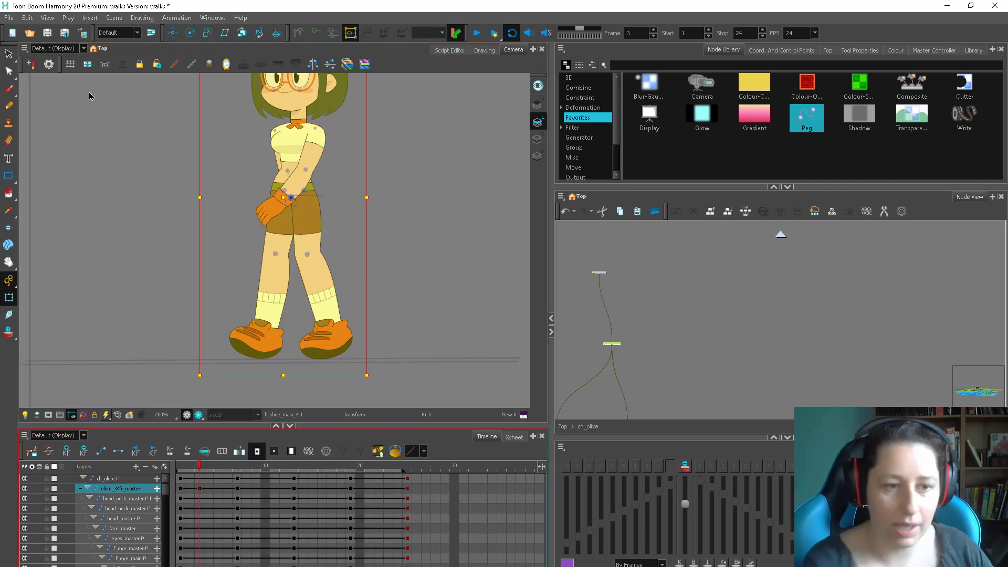
Step: Review the keyframe settings in the General preferences and accept the dialog
{"action": "left_click", "coordinate": [27, 17]}
{"action": "left_click", "coordinate": [48, 311]}
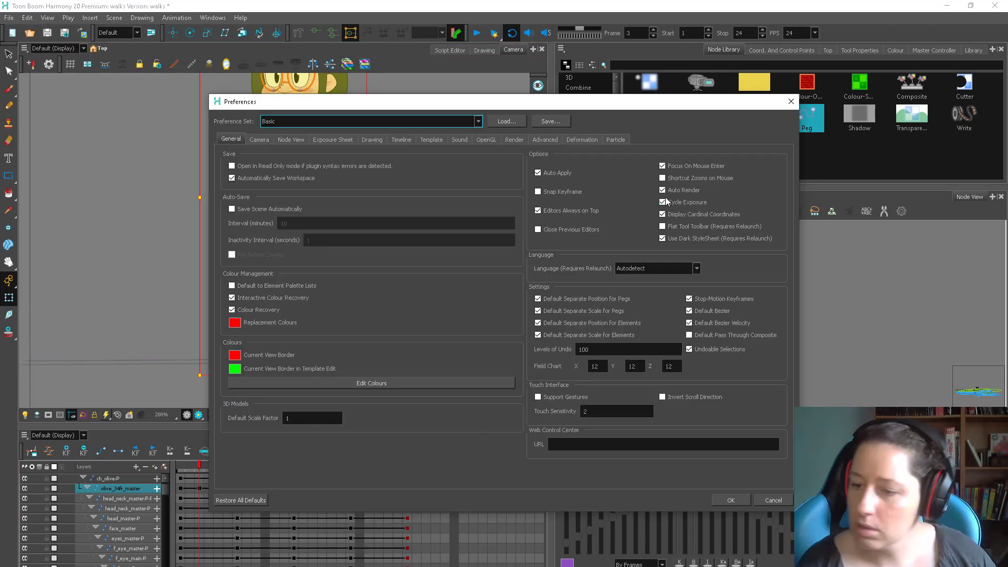
{"action": "left_click", "coordinate": [736, 499]}
Step: Adjust and key the olive master peg's height on every second frame from 7 to 17, keeping the supporting foot on the ground line
{"action": "left_click", "coordinate": [237, 470]}
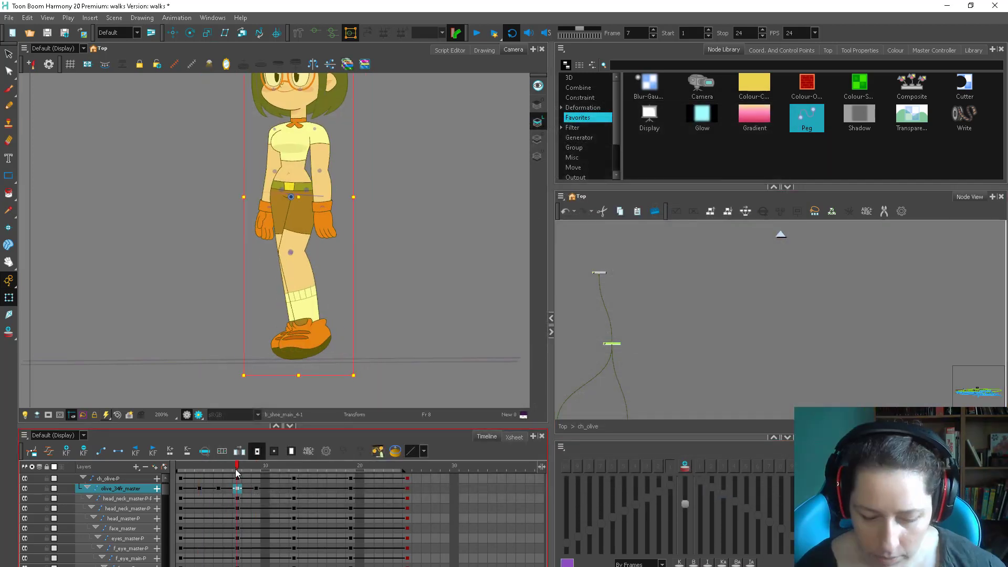
{"action": "left_click_drag", "start_coordinate": [237, 473], "coordinate": [253, 475]}
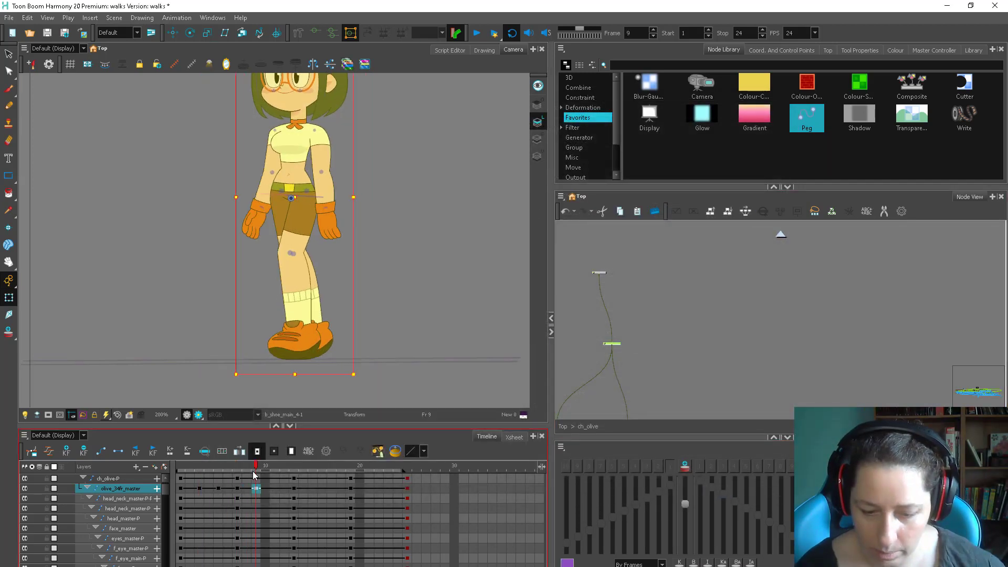
{"action": "left_click", "coordinate": [277, 489]}
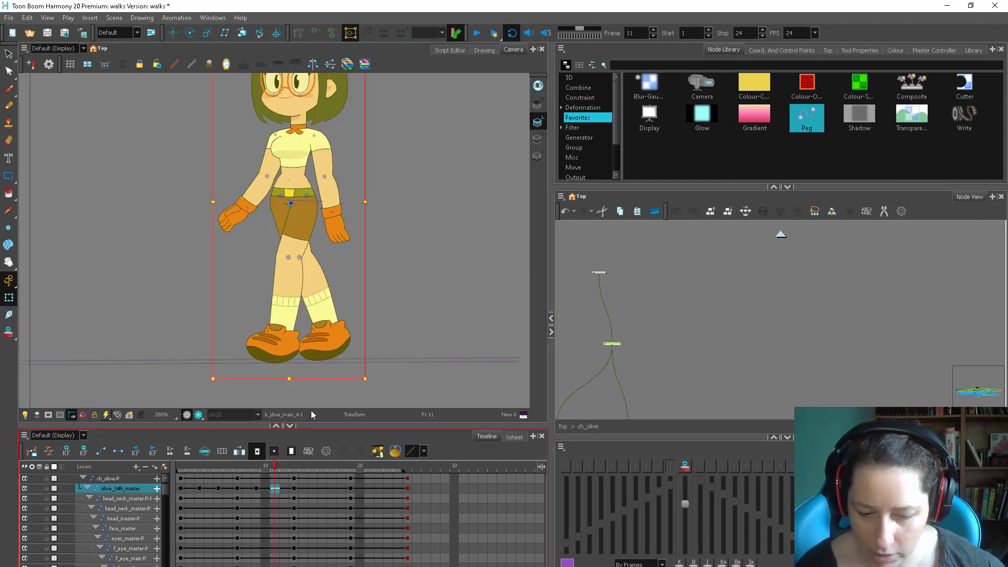
{"action": "left_click", "coordinate": [294, 489]}
{"action": "left_click", "coordinate": [315, 471]}
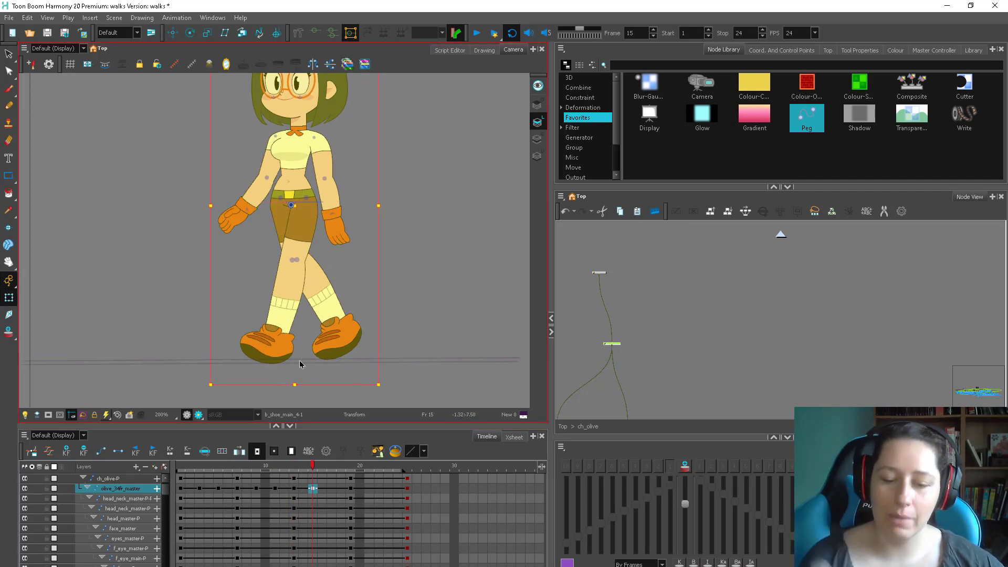
{"action": "left_click", "coordinate": [331, 469]}
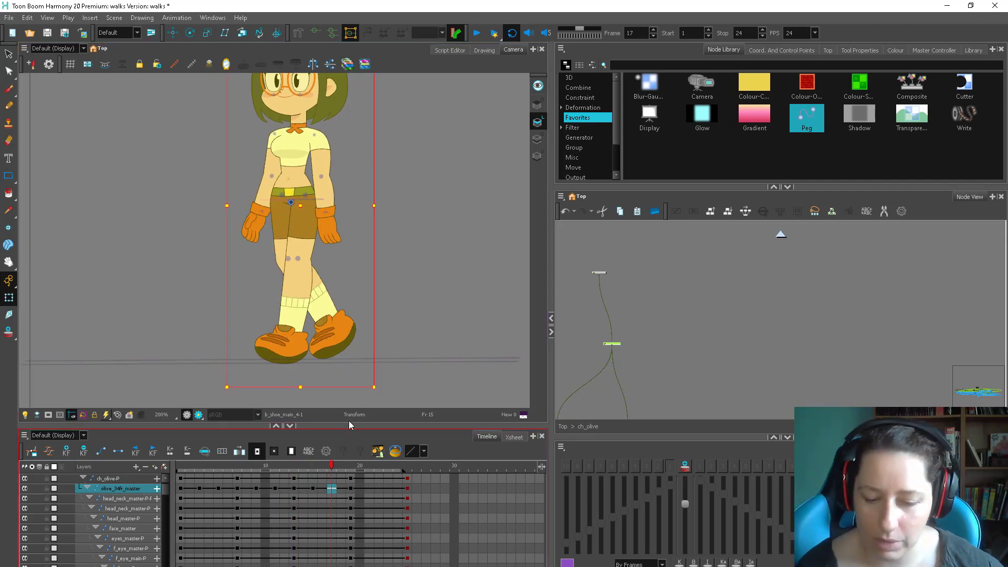
Step: Adjust and key the master peg's height at frames 21 and 23, comparing foot contact against the poses at frames 19 and 25
{"action": "left_click", "coordinate": [351, 490]}
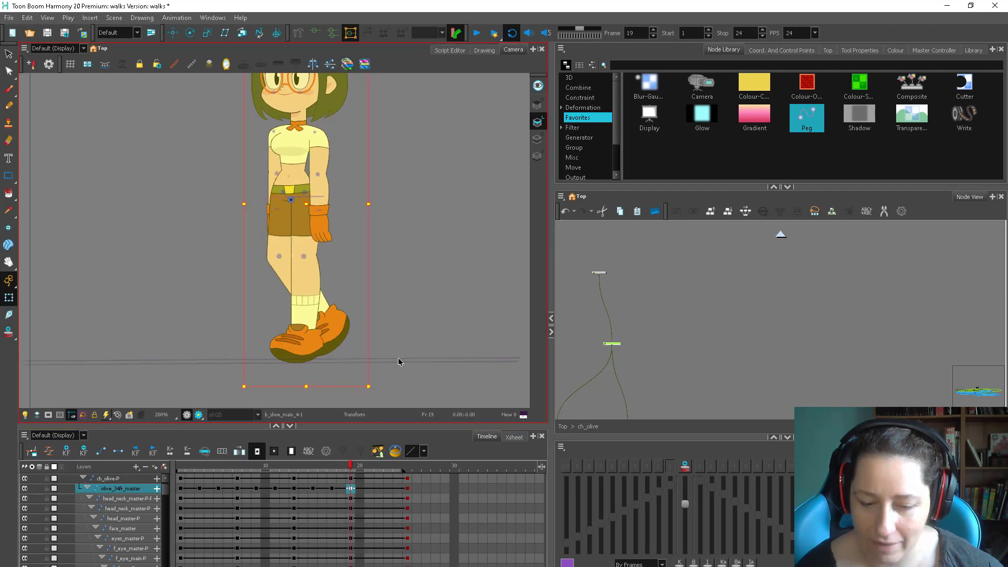
{"action": "left_click", "coordinate": [369, 488]}
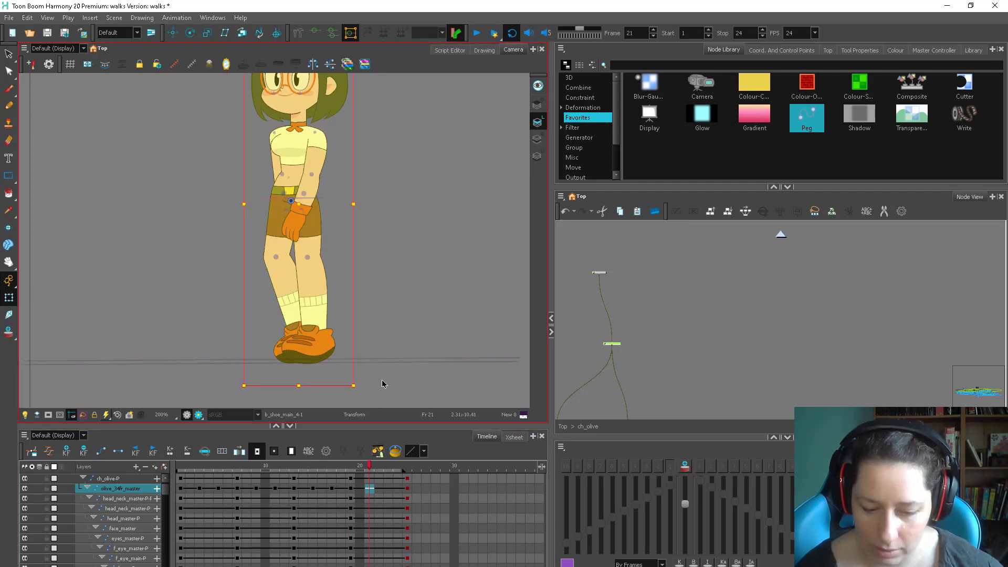
{"action": "left_click", "coordinate": [352, 489]}
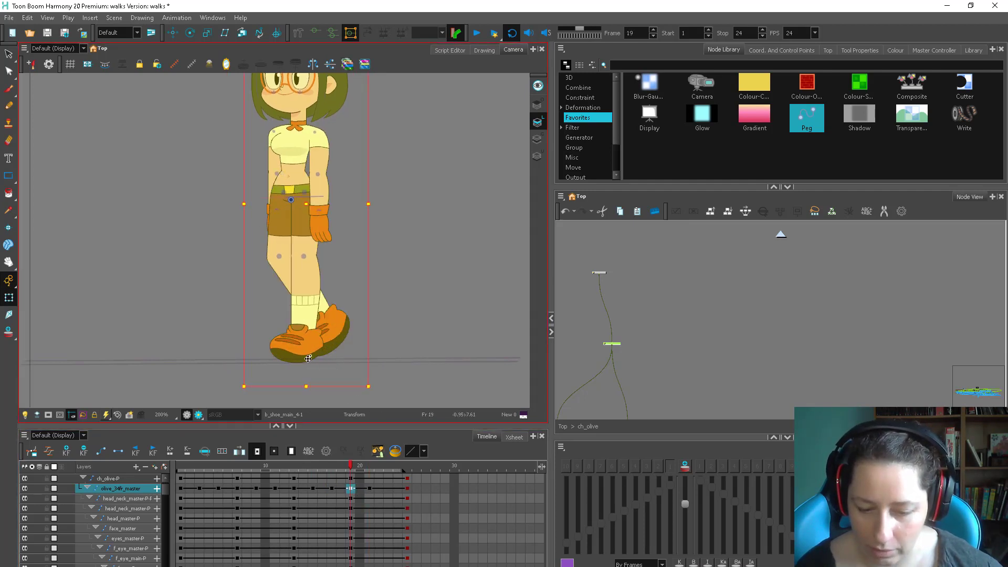
{"action": "left_click", "coordinate": [388, 489]}
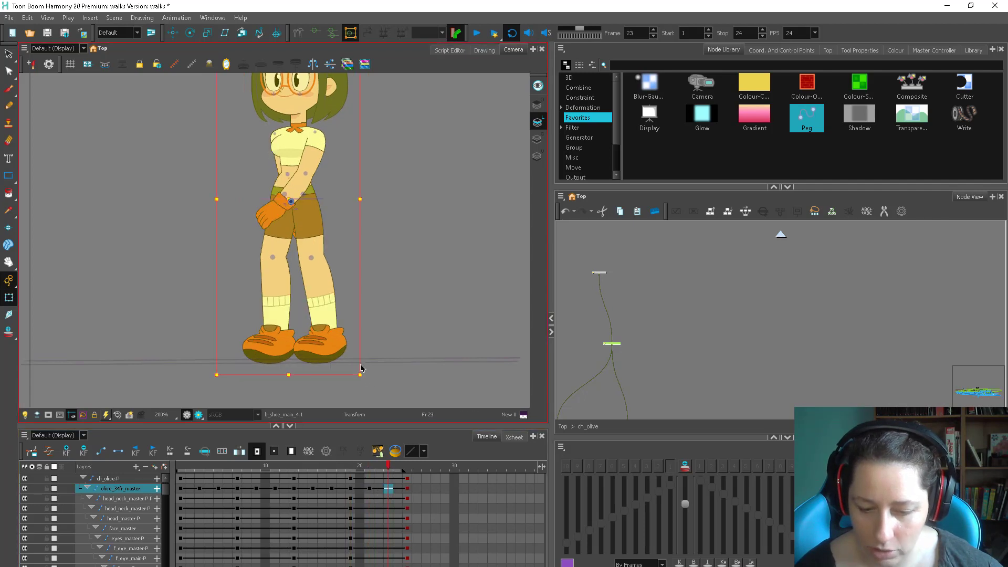
{"action": "left_click", "coordinate": [408, 488]}
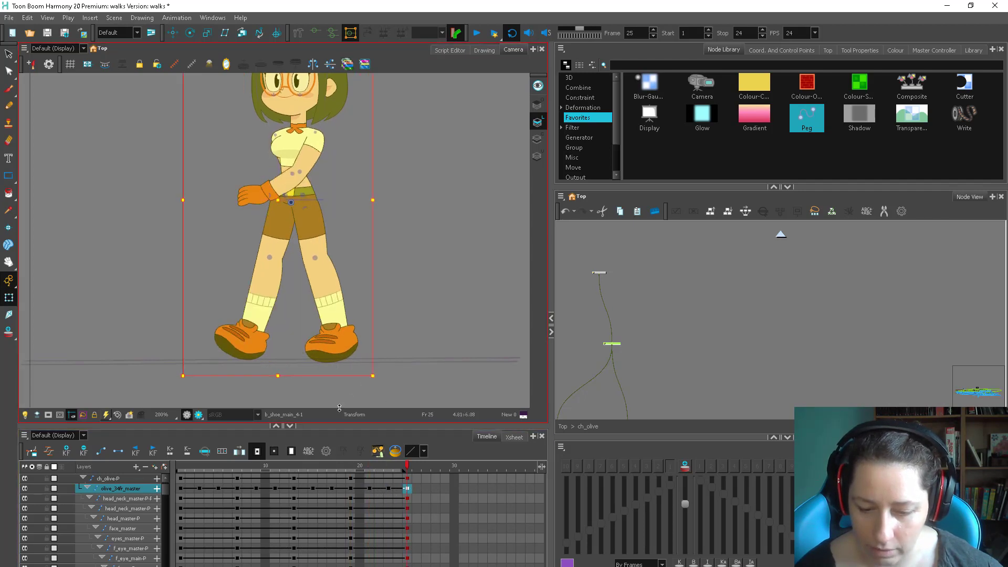
Step: Play the walk loop from frame 1 and scrub through its first frames to check the body's rise and foot contact
{"action": "left_click", "coordinate": [181, 488]}
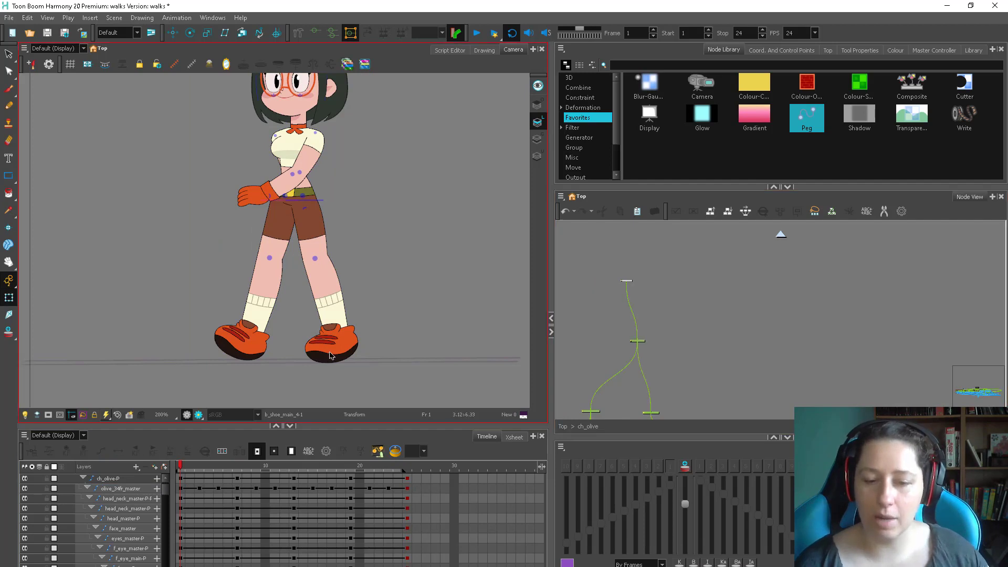
{"action": "key", "text": "1"}
{"action": "left_click", "coordinate": [469, 40]}
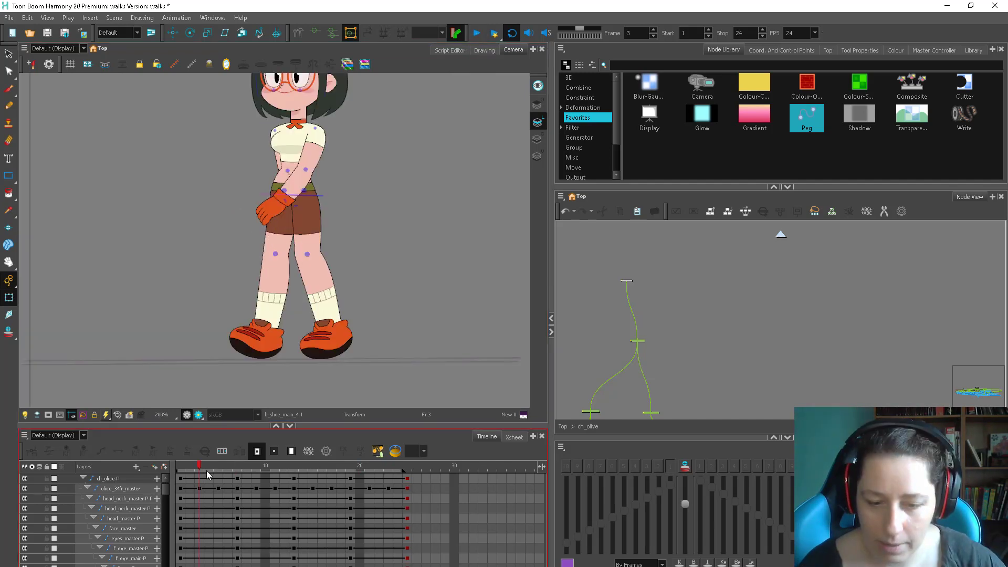
{"action": "left_click_drag", "start_coordinate": [207, 471], "coordinate": [228, 470]}
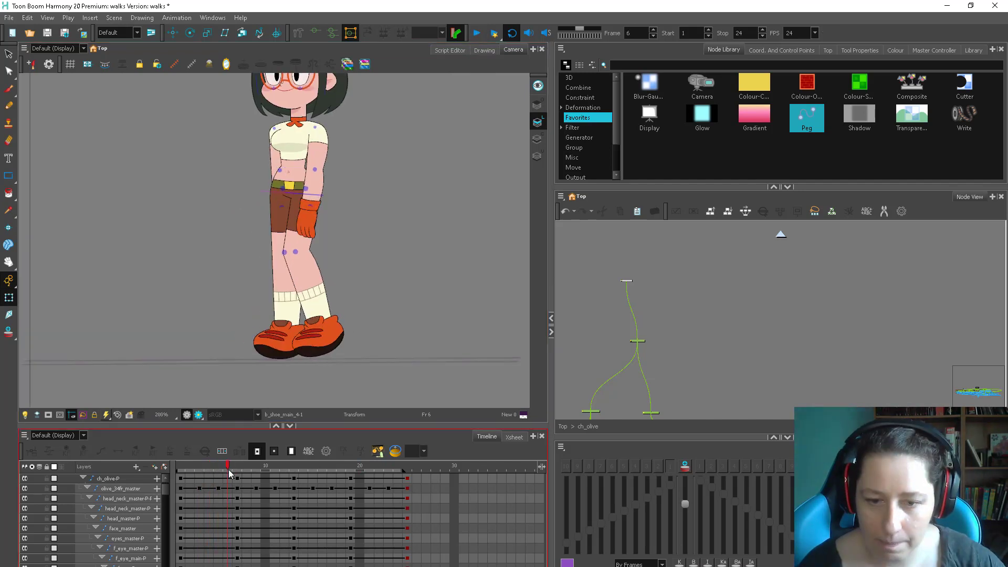
{"action": "left_click", "coordinate": [477, 31]}
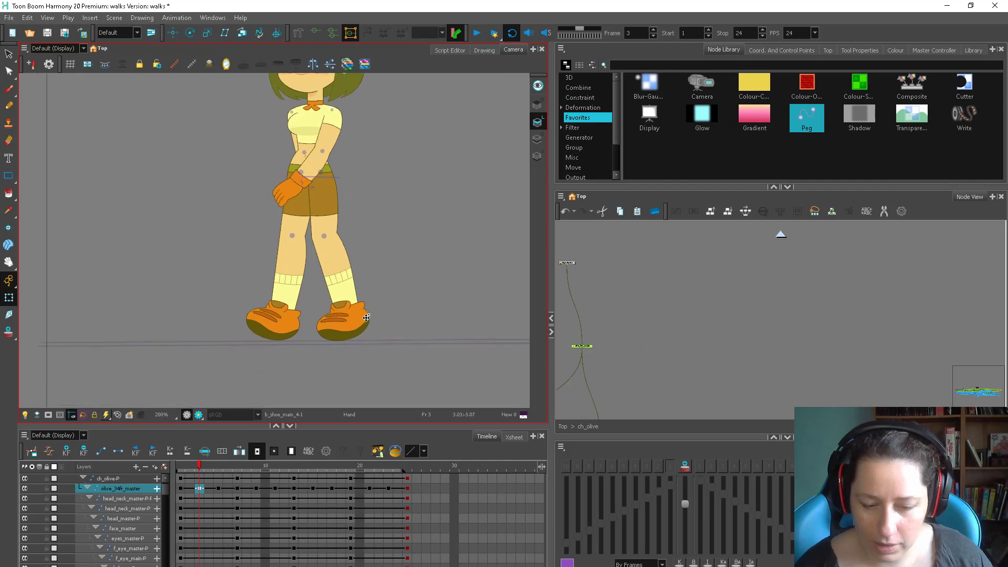
Step: Nudge the master peg down three small increments at frame 3, and compare the feet with the ground line at frames 1, 5 and 7
{"action": "key", "text": "Down"}
{"action": "key", "text": "Down"}
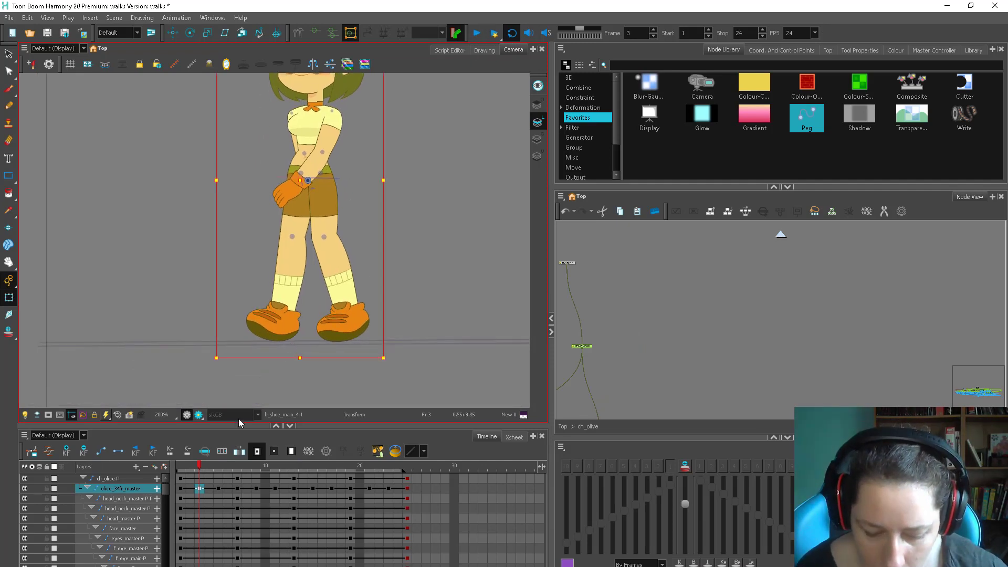
{"action": "key", "text": "Down"}
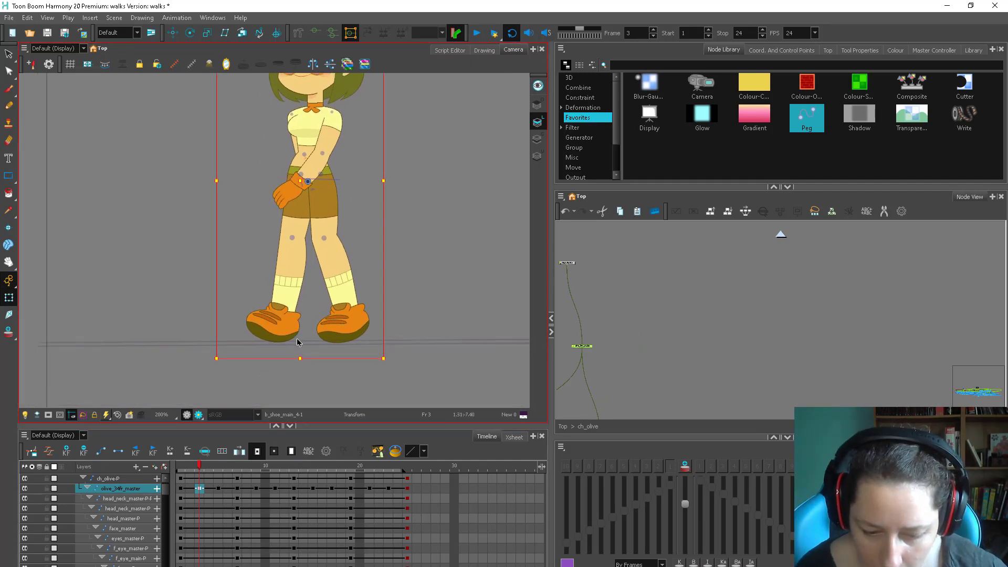
{"action": "left_click", "coordinate": [182, 489]}
{"action": "left_click", "coordinate": [218, 488]}
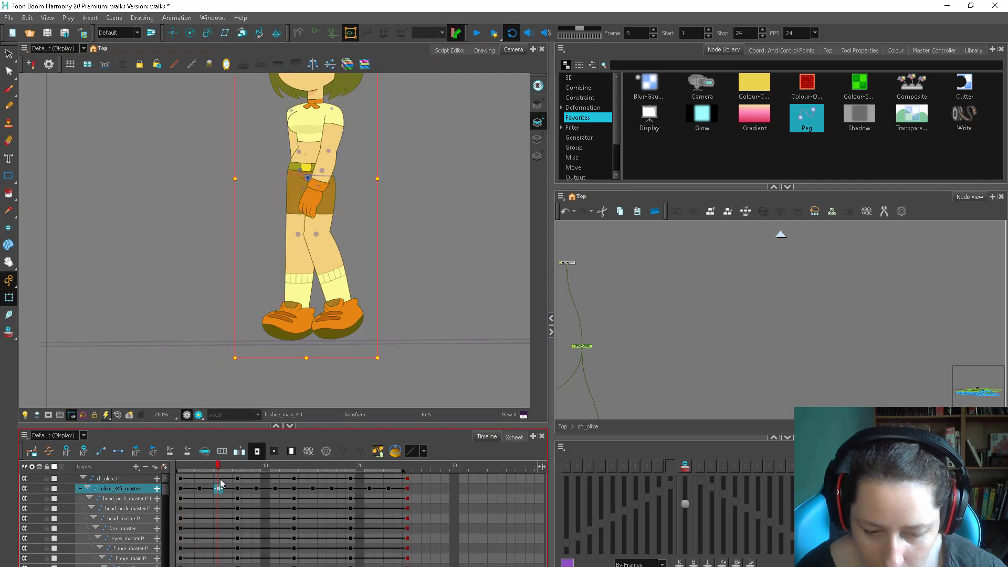
{"action": "left_click", "coordinate": [238, 488]}
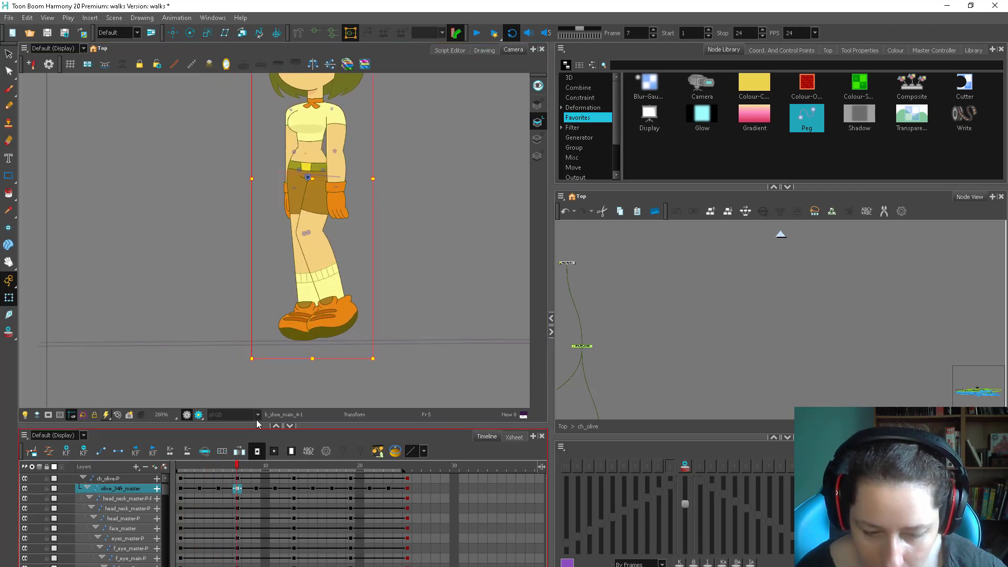
Step: Step through the character's master peg keyframes from frame 9 to 25, nudging its height at frames 15, 17 and 23 to match the ground line
{"action": "left_click", "coordinate": [257, 489]}
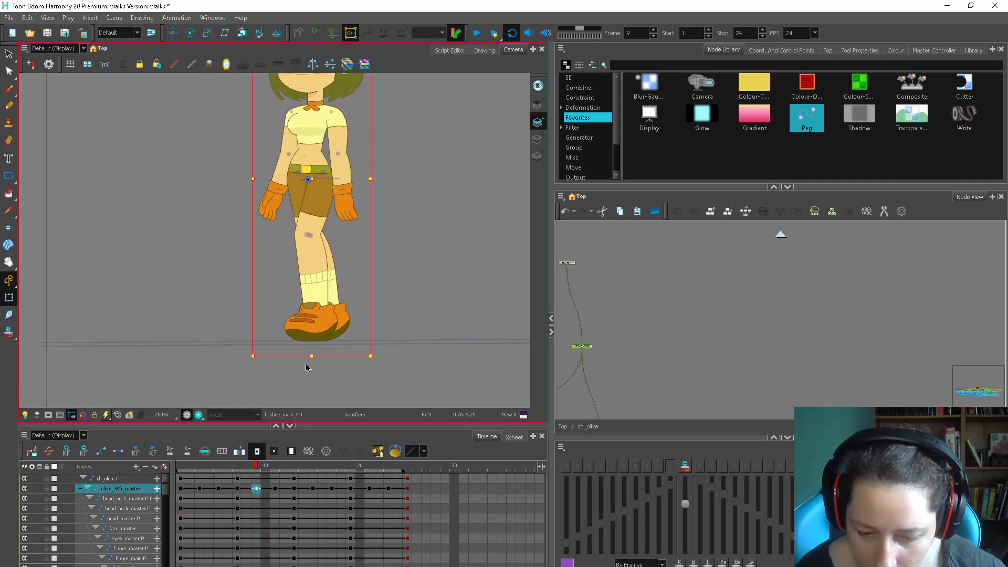
{"action": "left_click", "coordinate": [275, 488]}
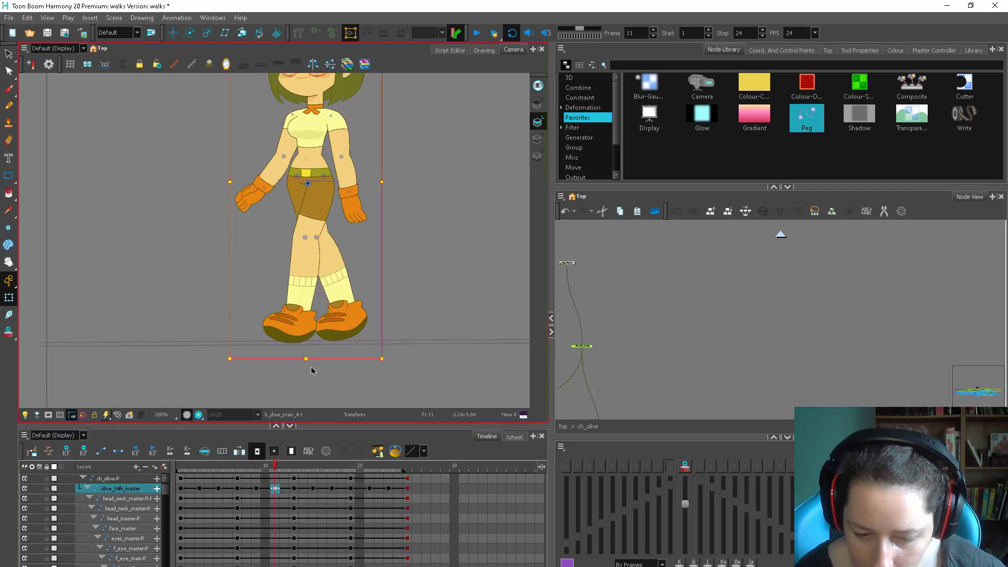
{"action": "left_click", "coordinate": [313, 488]}
{"action": "key", "text": "Down"}
{"action": "key", "text": "Down"}
{"action": "left_click", "coordinate": [332, 489]}
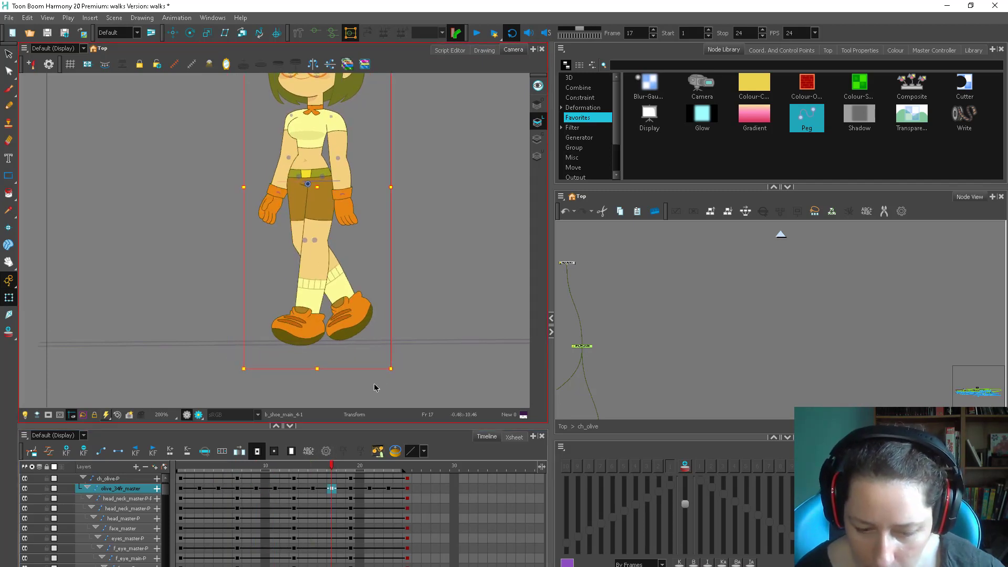
{"action": "key", "text": "Up"}
{"action": "left_click", "coordinate": [389, 488]}
{"action": "key", "text": "Up"}
{"action": "left_click", "coordinate": [408, 489]}
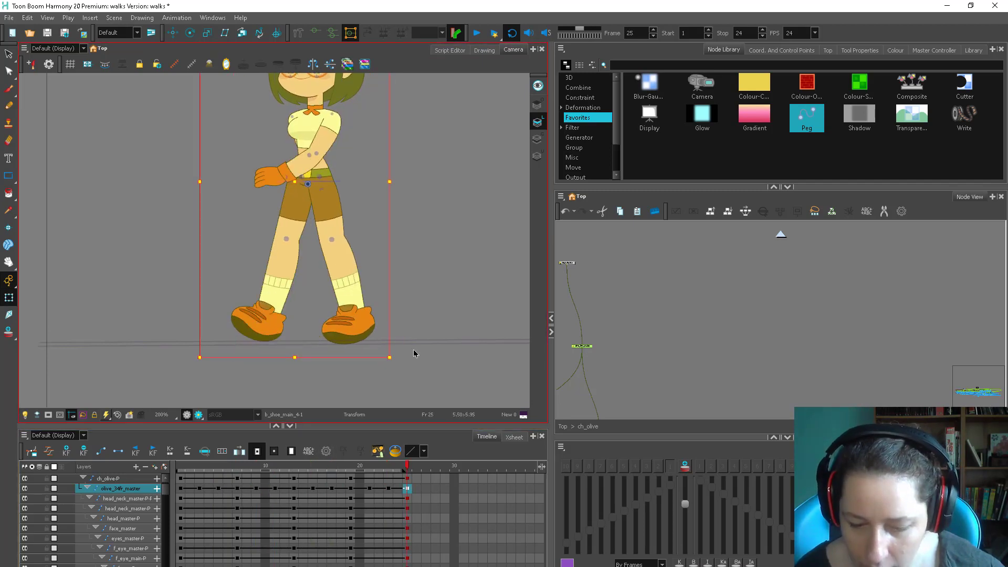
Step: Return to frame 1, clear the selection and play the walk cycle to review the body's vertical movement
{"action": "left_click_drag", "start_coordinate": [201, 466], "coordinate": [174, 467]}
{"action": "left_click", "coordinate": [628, 310]}
{"action": "scroll", "coordinate": [628, 310], "scroll_direction": "down", "scroll_amount": 1}
{"action": "scroll", "coordinate": [415, 141], "scroll_direction": "down", "scroll_amount": 1}
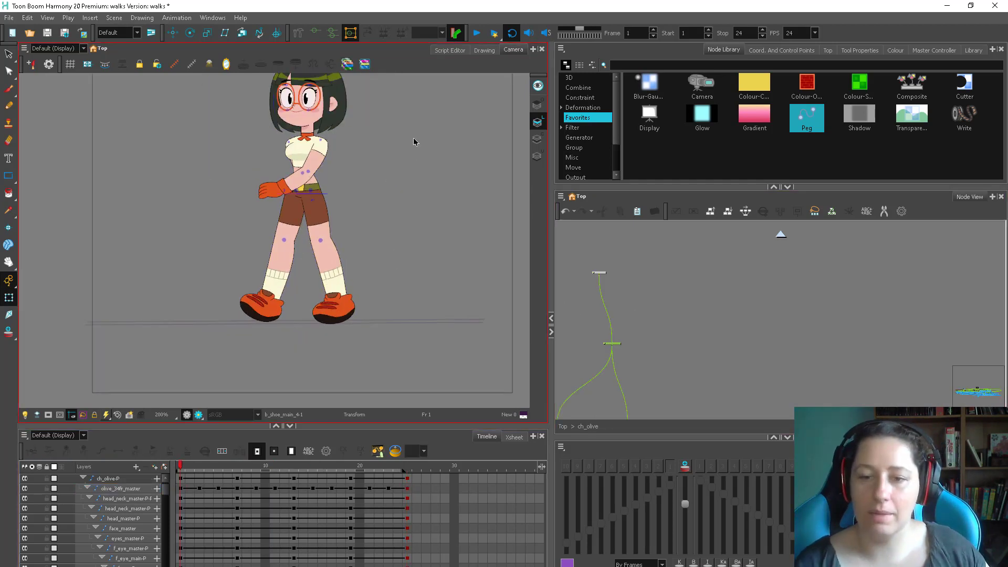
{"action": "scroll", "coordinate": [414, 141], "scroll_direction": "down", "scroll_amount": 2}
{"action": "left_click", "coordinate": [476, 33]}
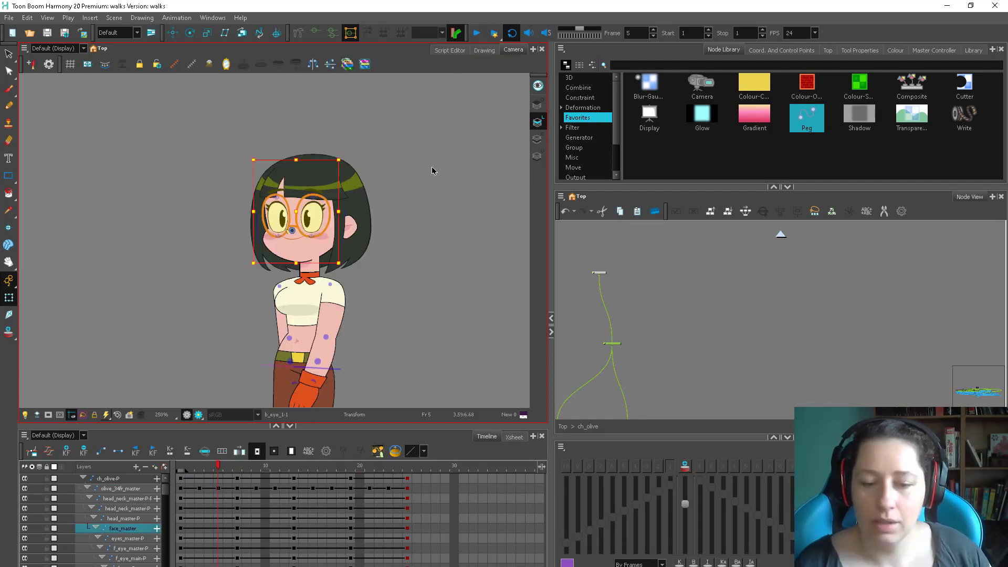
Step: Select the head_master-P peg and slightly adjust the head's rotation at frames 7 and 11
{"action": "key", "text": "b"}
{"action": "left_click_drag", "start_coordinate": [198, 467], "coordinate": [240, 463]}
{"action": "left_click_drag", "start_coordinate": [395, 145], "coordinate": [392, 139]}
{"action": "left_click_drag", "start_coordinate": [220, 467], "coordinate": [274, 468]}
{"action": "left_click", "coordinate": [371, 259]}
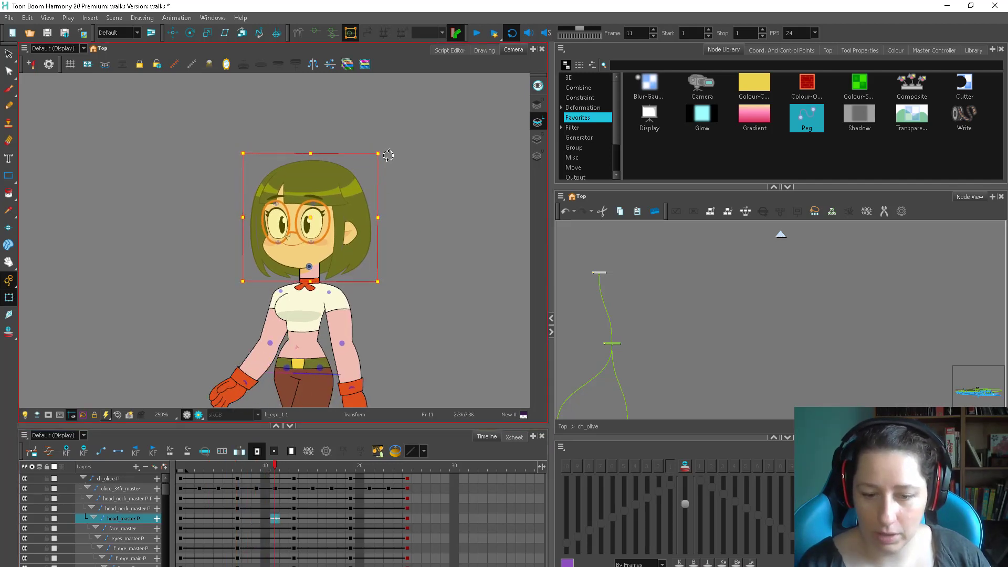
Step: Replace the head_master-P keyframes at frames 13 and 19 with a single keyframe at frame 16
{"action": "left_click", "coordinate": [294, 521]}
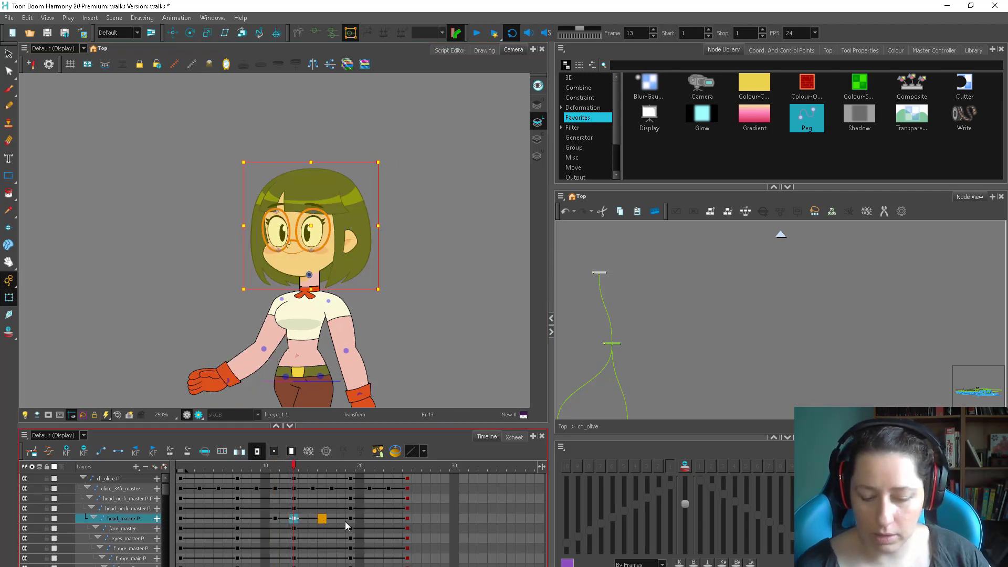
{"action": "left_click", "coordinate": [348, 521]}
{"action": "left_click", "coordinate": [323, 519]}
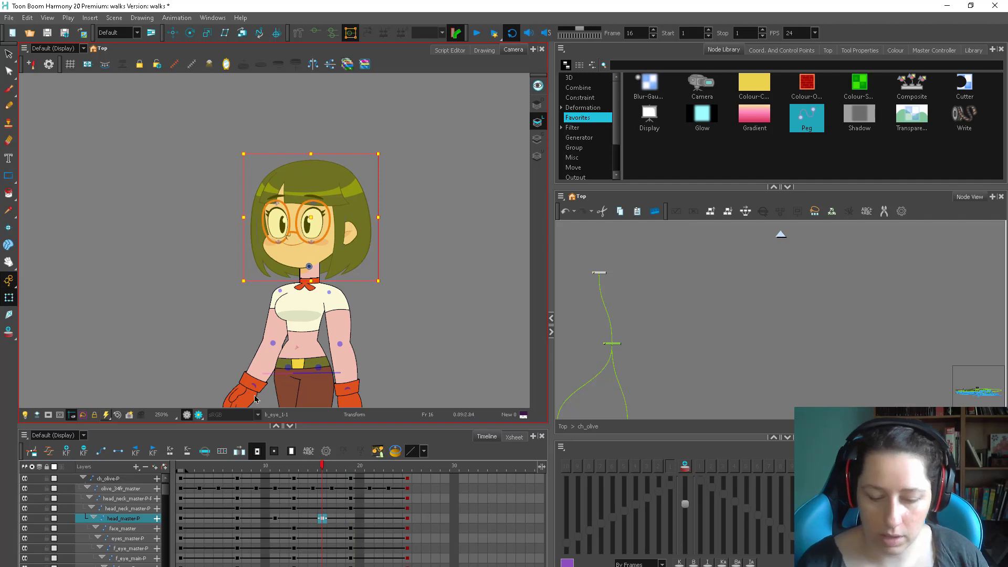
{"action": "left_click", "coordinate": [353, 519]}
{"action": "left_click", "coordinate": [321, 520]}
Step: Offset the head_master-P keyframe from frame 7 to frame 5
{"action": "left_click", "coordinate": [221, 466]}
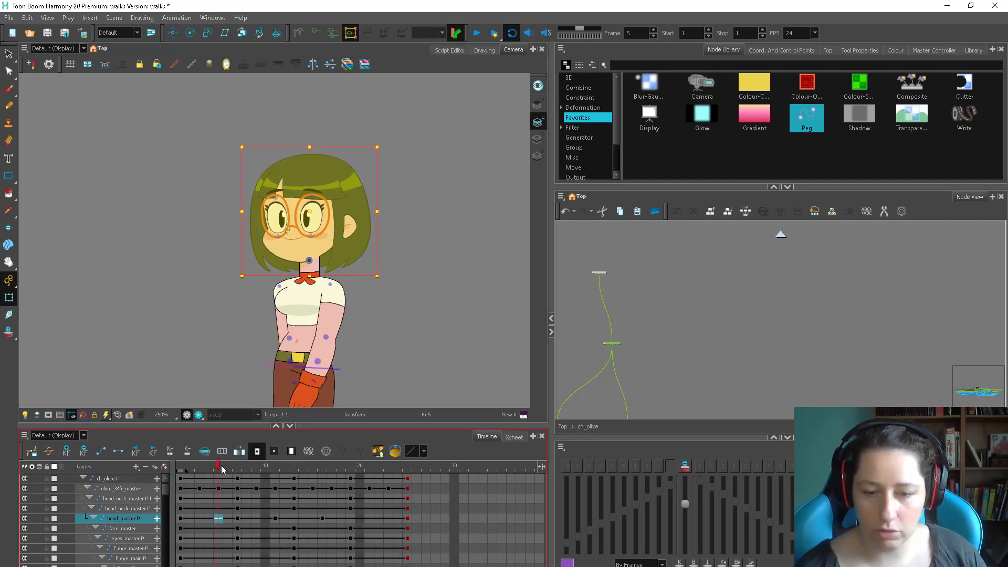
{"action": "left_click_drag", "start_coordinate": [222, 466], "coordinate": [168, 479]}
{"action": "left_click", "coordinate": [236, 519]}
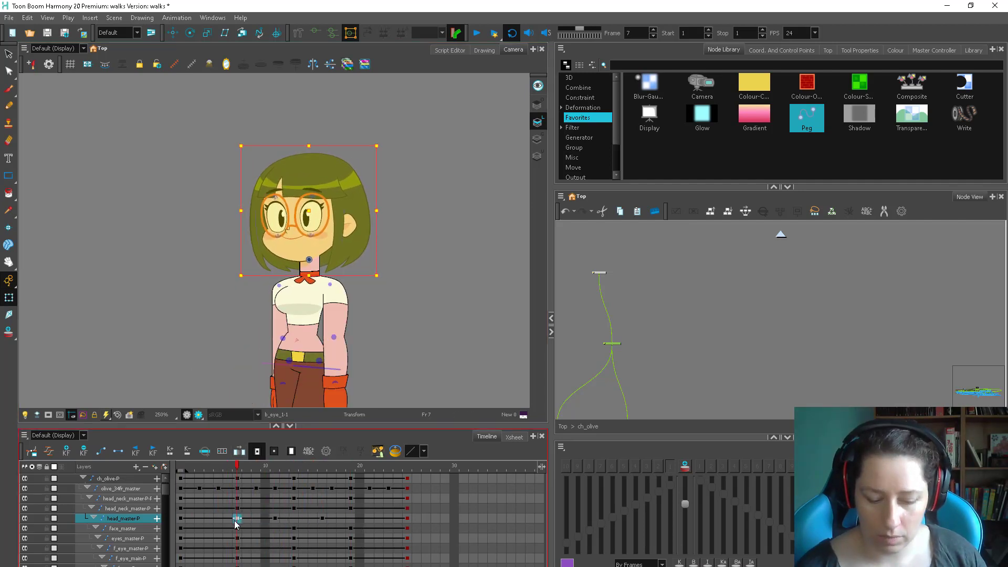
{"action": "left_click_drag", "start_coordinate": [218, 520], "coordinate": [218, 519]}
Step: Move the head keyframe from frame 16 to frame 15 and adjust the head's rotation at frames 15 and 21
{"action": "left_click_drag", "start_coordinate": [196, 465], "coordinate": [314, 518]}
{"action": "left_click", "coordinate": [319, 519]}
{"action": "left_click_drag", "start_coordinate": [387, 156], "coordinate": [381, 152]}
{"action": "left_click_drag", "start_coordinate": [319, 466], "coordinate": [369, 466]}
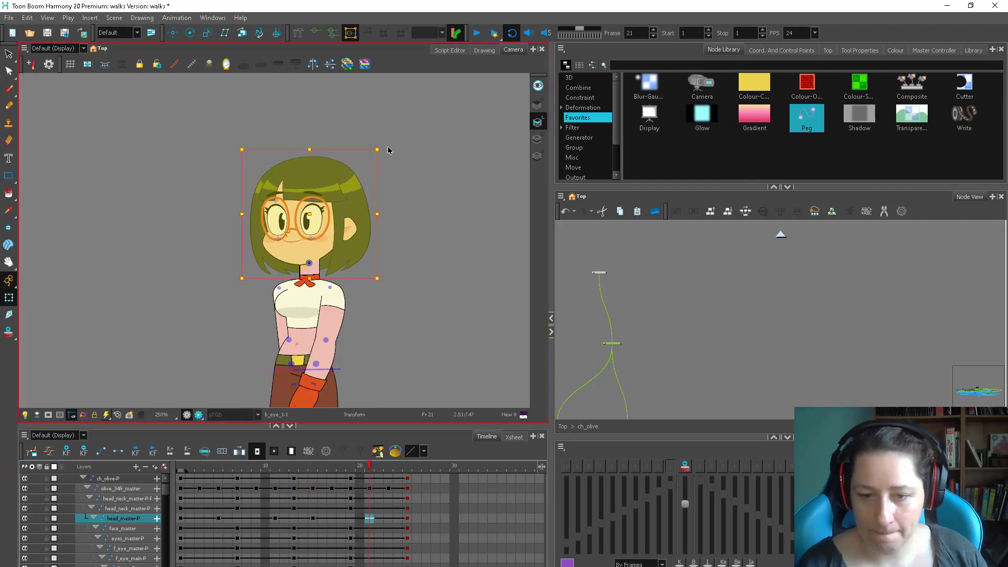
{"action": "left_click_drag", "start_coordinate": [388, 149], "coordinate": [389, 151]}
Step: Copy the head_master-P keyframe from frame 1 to frame 25 and play the walk cycle to check the loop
{"action": "left_click", "coordinate": [180, 519]}
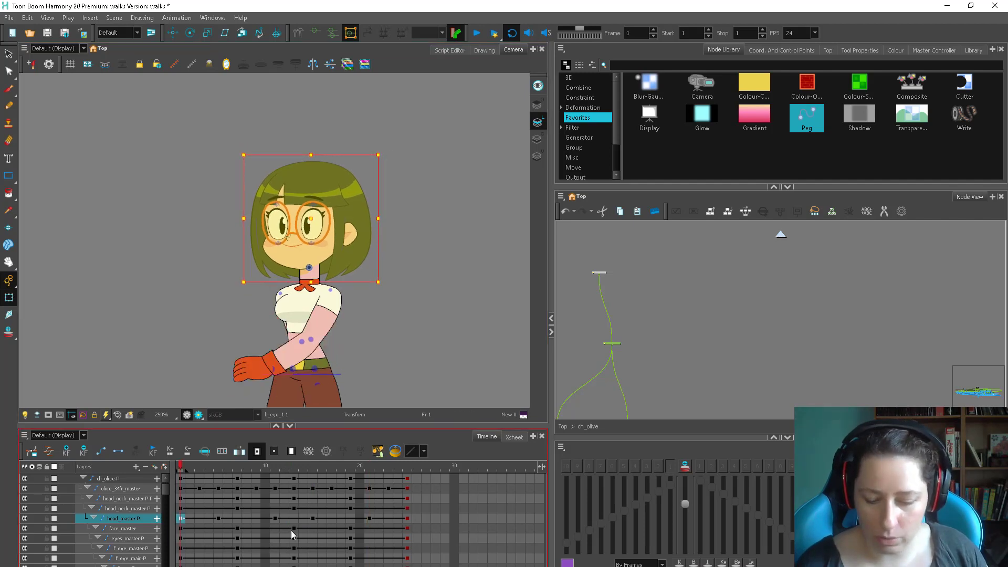
{"action": "left_click", "coordinate": [408, 519]}
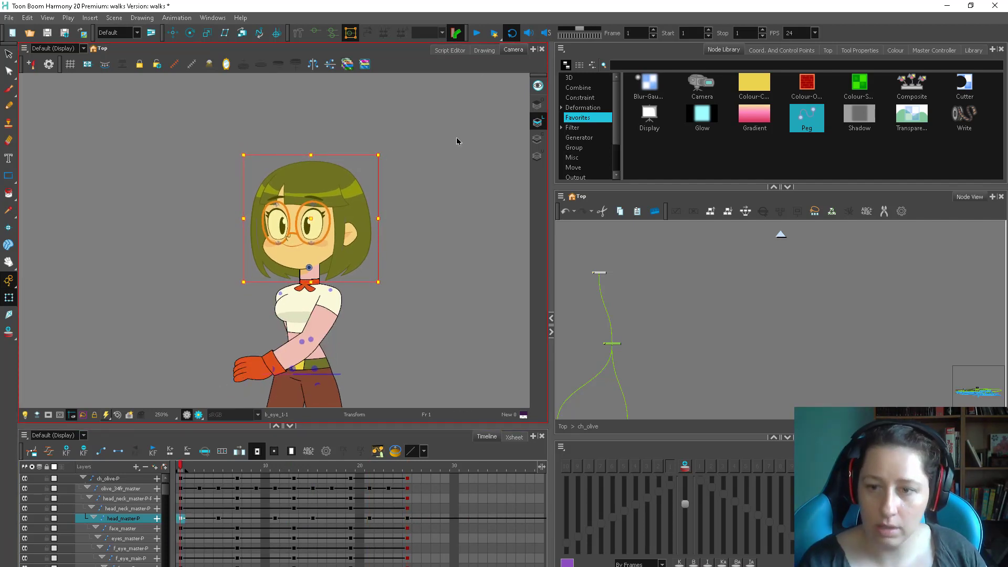
{"action": "left_click", "coordinate": [476, 33]}
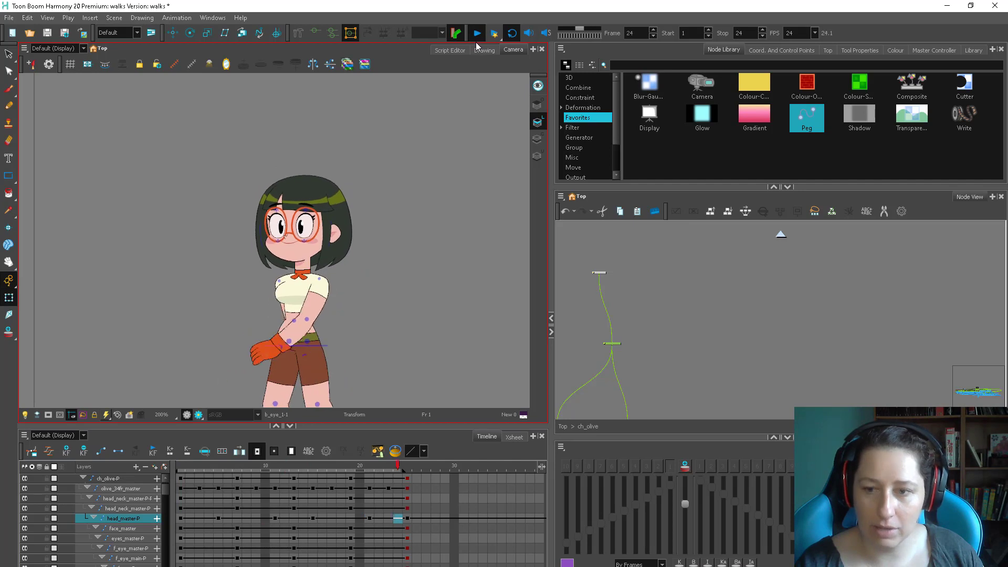
{"action": "key", "text": "1"}
{"action": "key", "text": "1"}
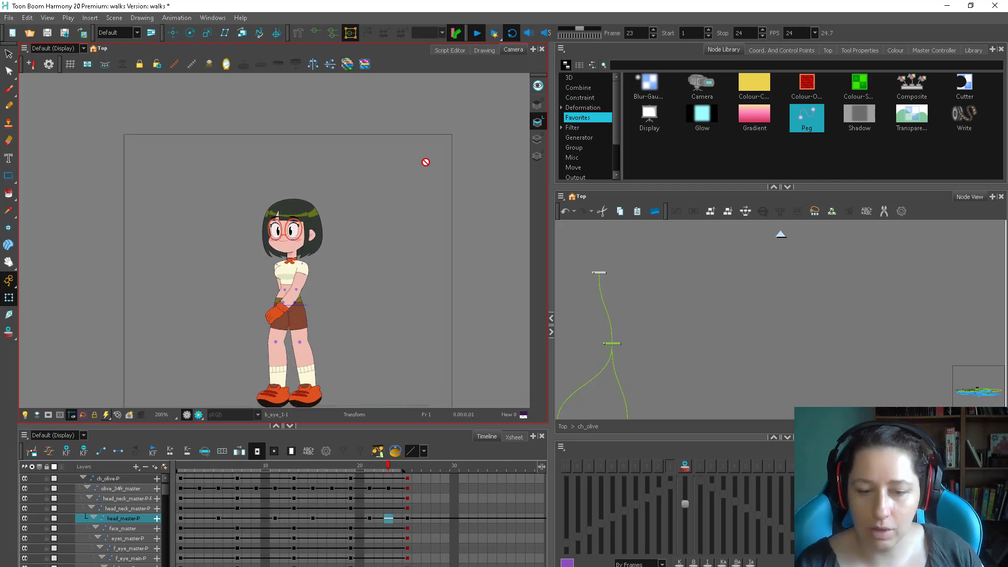
{"action": "key", "text": "shift+Return"}
Step: Locate the character's master peg in the timeline, collapse its layers and scrub the walk to examine the arm motion up to frame 11
{"action": "left_click_drag", "start_coordinate": [613, 344], "coordinate": [608, 342]}
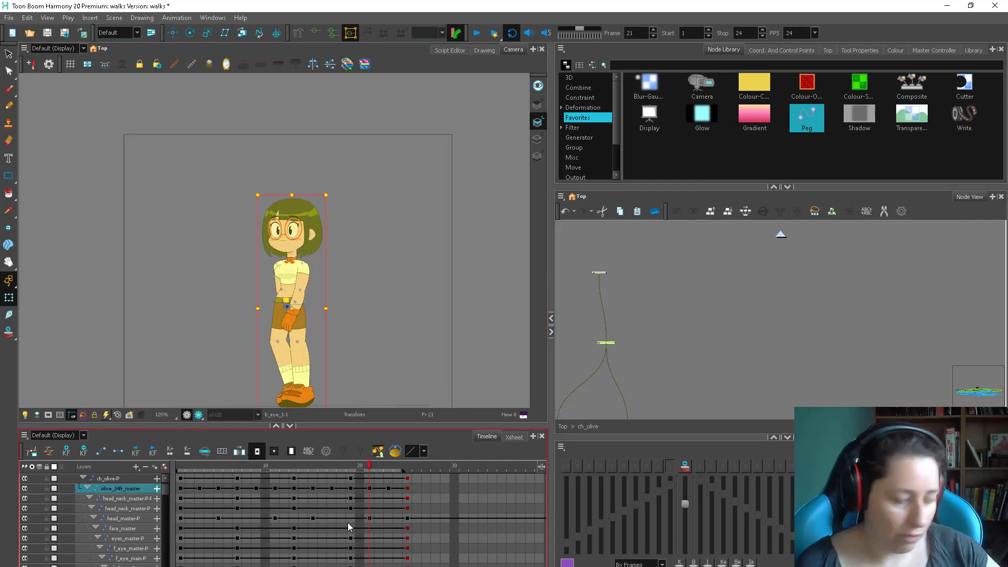
{"action": "key", "text": "o"}
{"action": "key", "text": "minus"}
{"action": "left_click", "coordinate": [408, 479]}
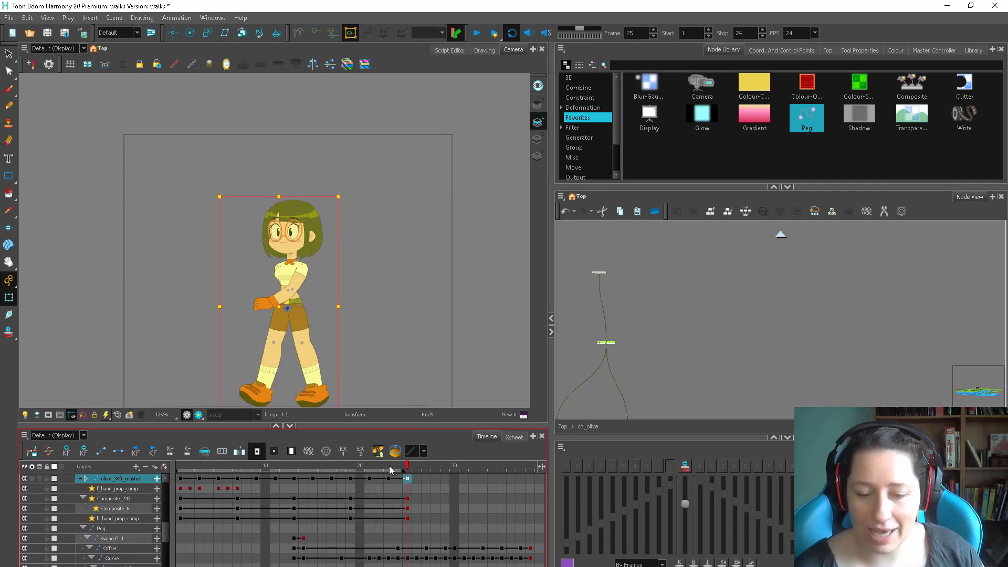
{"action": "left_click", "coordinate": [559, 297]}
{"action": "left_click", "coordinate": [194, 467]}
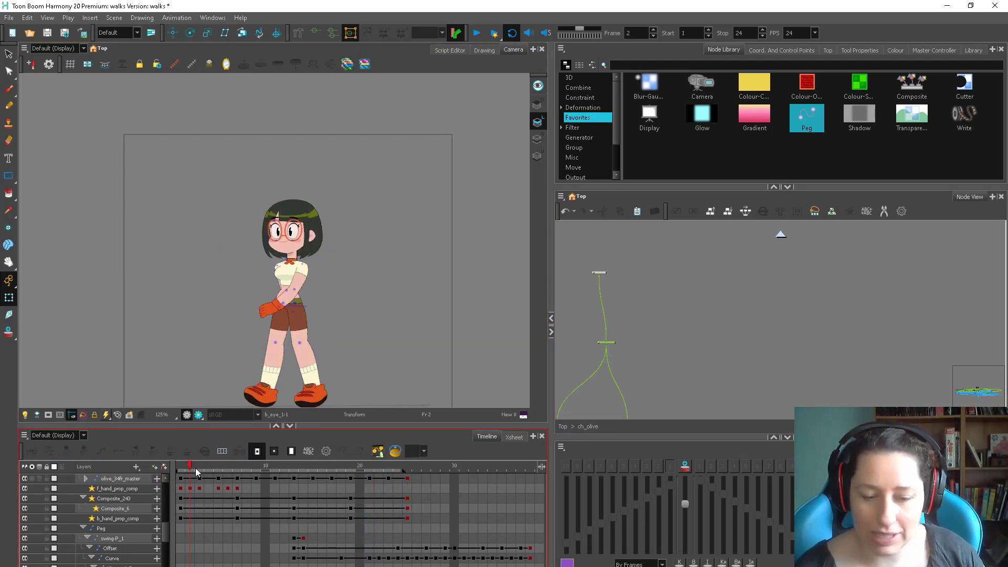
{"action": "left_click_drag", "start_coordinate": [195, 467], "coordinate": [274, 469]}
Step: Set easing on the f_arm_master-P keyframes from frame 1 through 25, applying a right time ratio of 22 at frame 25
{"action": "key", "text": "2"}
{"action": "left_click", "coordinate": [325, 339]}
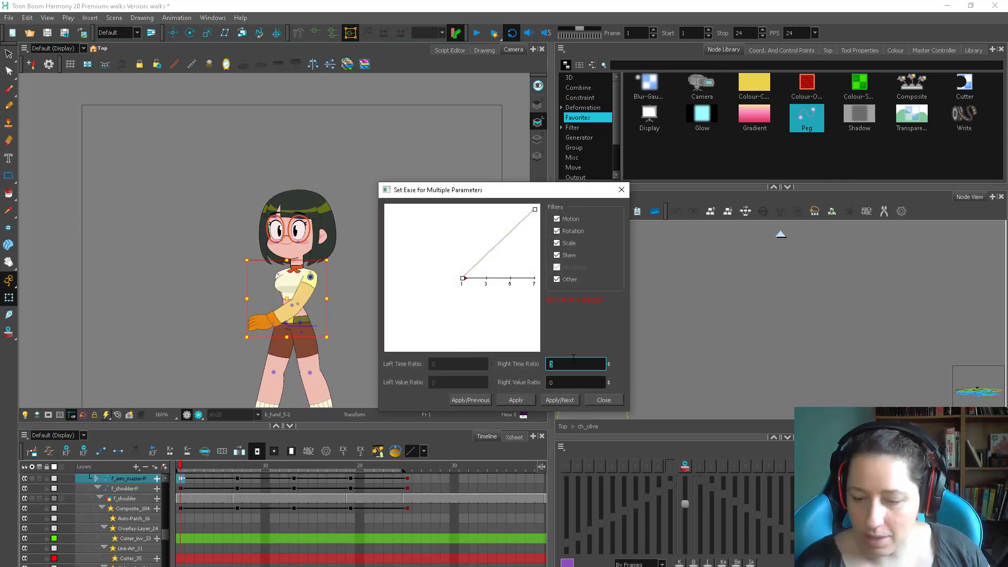
{"action": "left_click", "coordinate": [543, 404]}
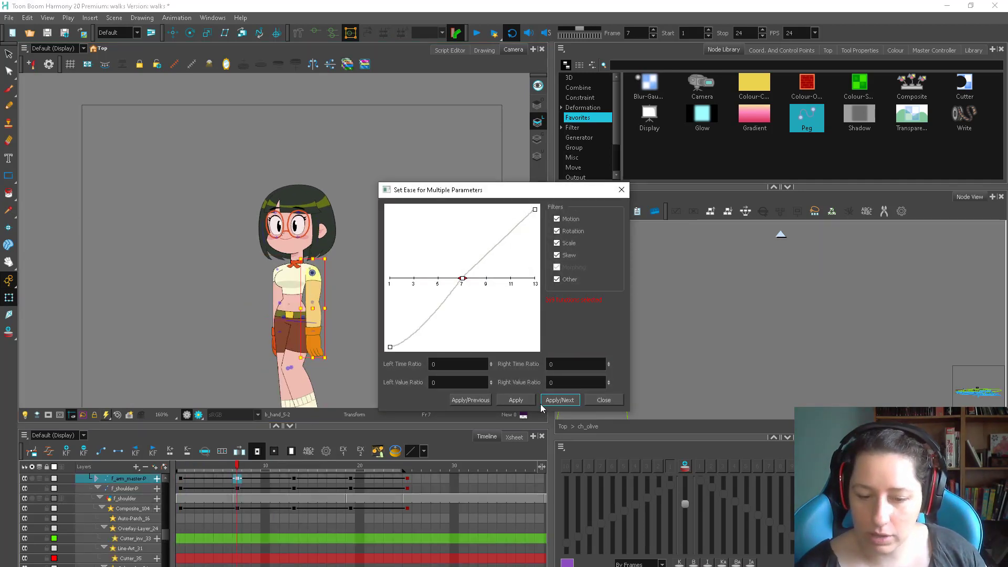
{"action": "left_click", "coordinate": [552, 402]}
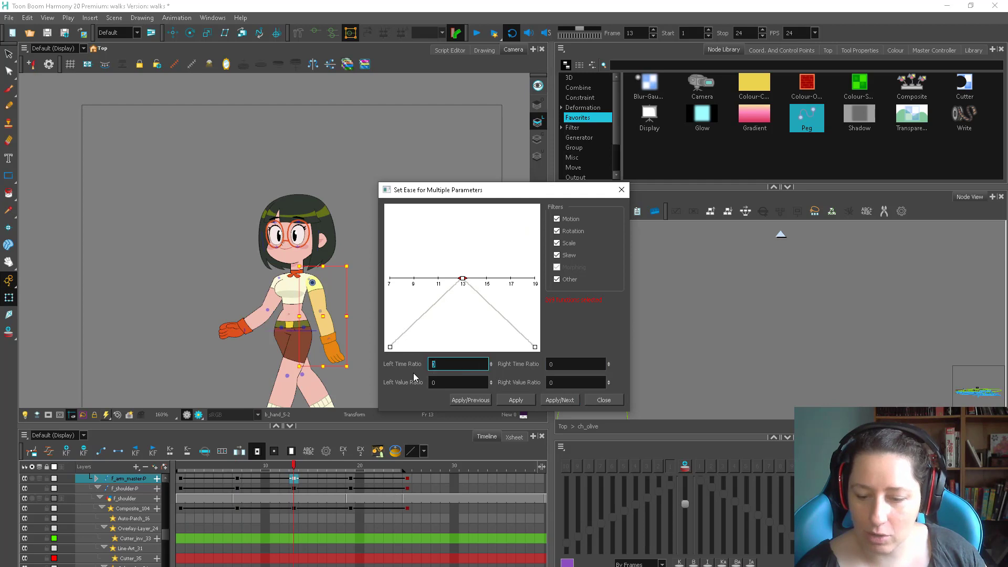
{"action": "left_click", "coordinate": [551, 402]}
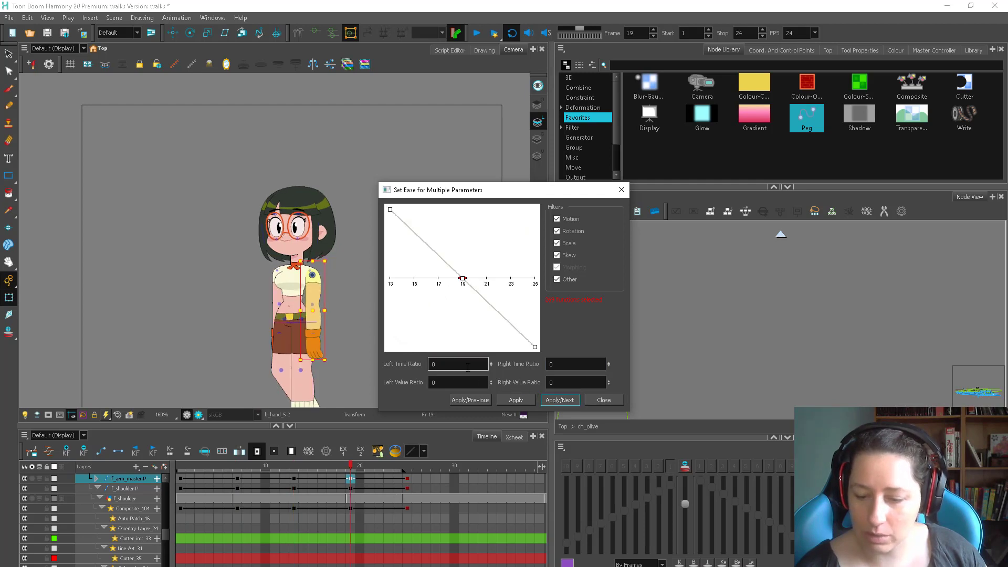
{"action": "left_click", "coordinate": [552, 401]}
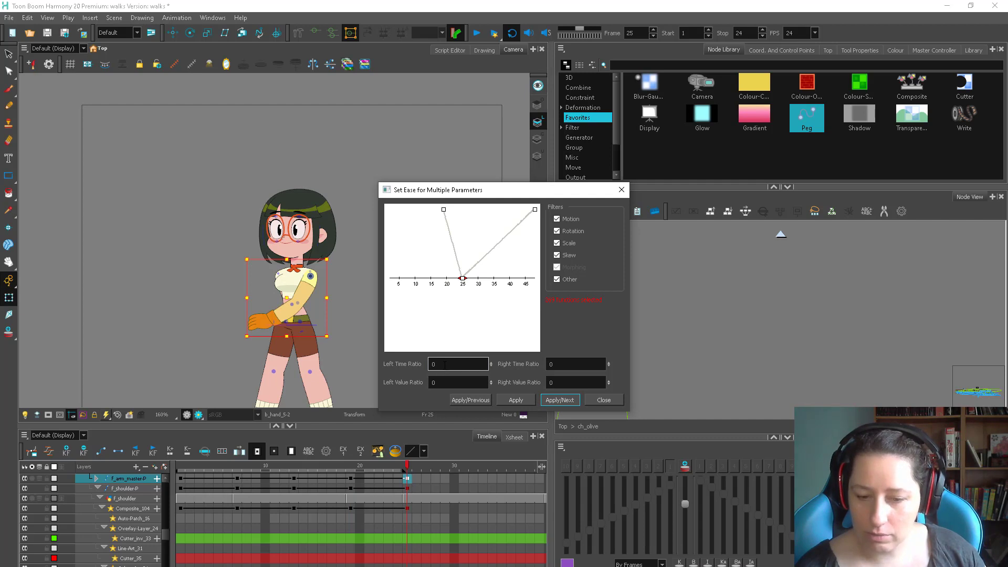
{"action": "key", "text": "Tab"}
{"action": "left_click", "coordinate": [530, 404]}
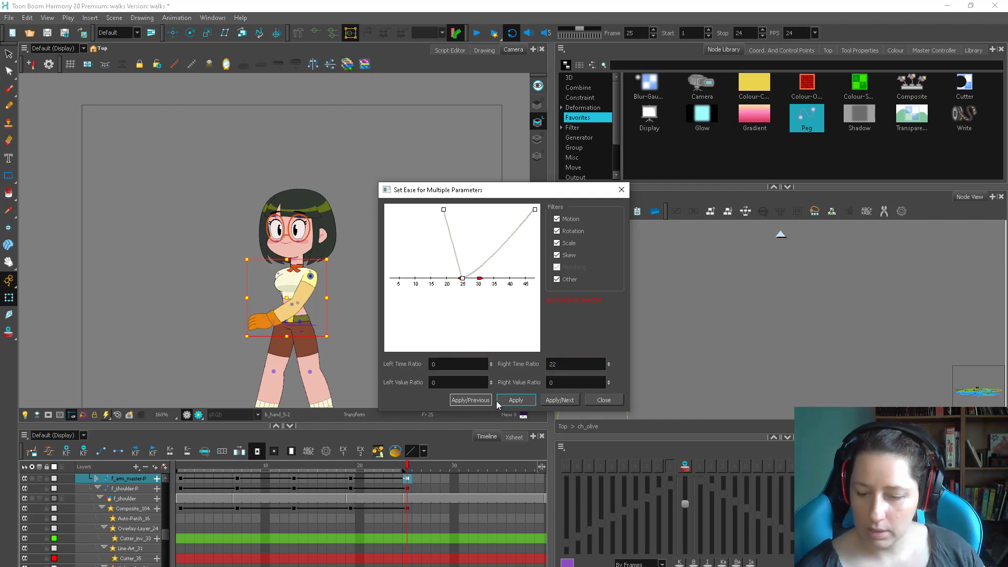
{"action": "left_click", "coordinate": [603, 401]}
Step: Set the right time ratio of the f_arm_master-P keyframe at frame 1 to 33
{"action": "left_click", "coordinate": [181, 479]}
{"action": "left_click", "coordinate": [49, 451]}
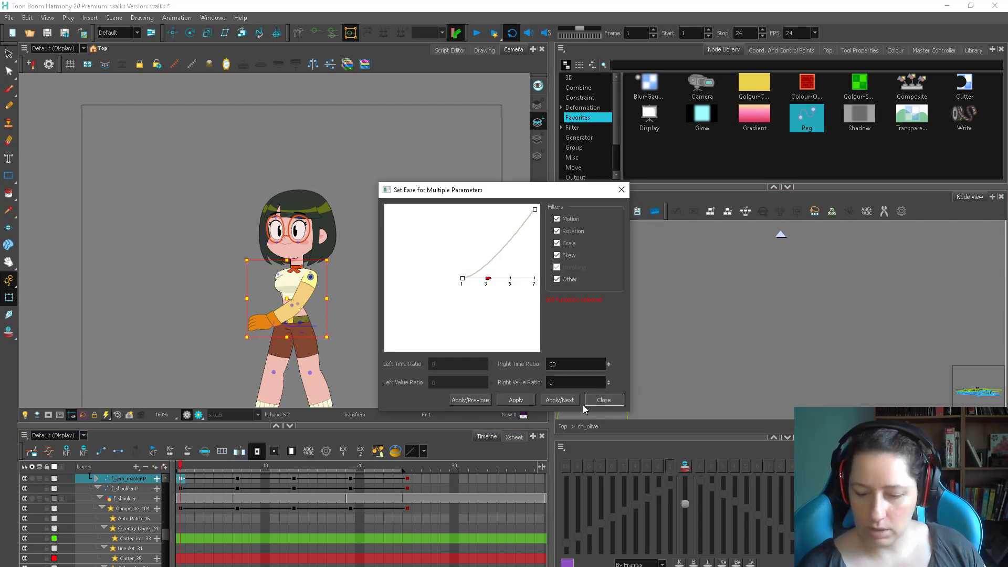
{"action": "left_click", "coordinate": [604, 401]}
Step: Set the ease of the f_arm_master-P keyframe at frame 25 to a left time ratio of 22 and a right time ratio of 33
{"action": "left_click", "coordinate": [408, 479]}
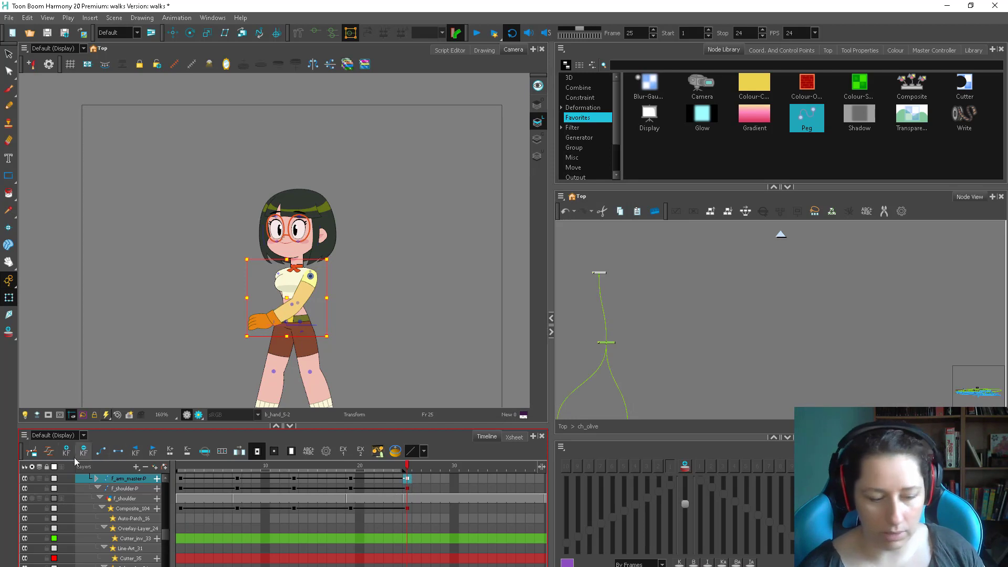
{"action": "left_click", "coordinate": [49, 451]}
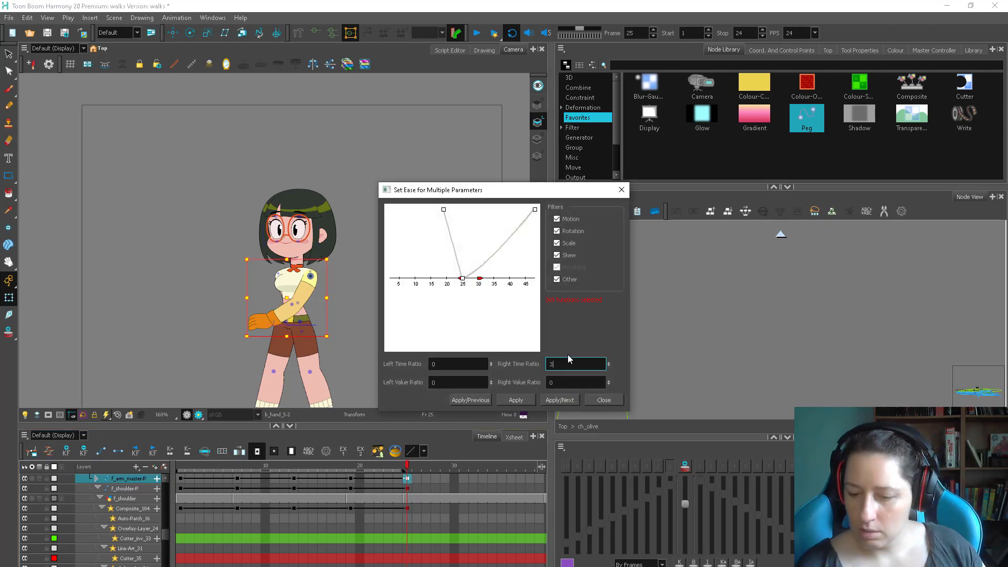
{"action": "key", "text": "shift+Tab"}
{"action": "type", "text": "20"}
{"action": "left_click", "coordinate": [532, 400]}
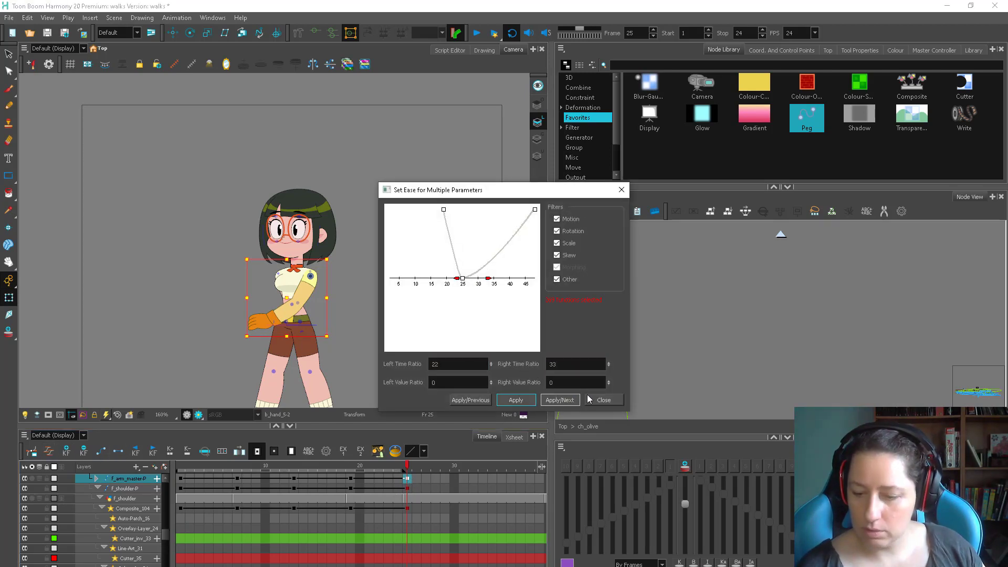
{"action": "left_click", "coordinate": [594, 400]}
Step: Play the walk cycle and scrub through to frame 25 to examine the front arm's swing
{"action": "left_click", "coordinate": [560, 334]}
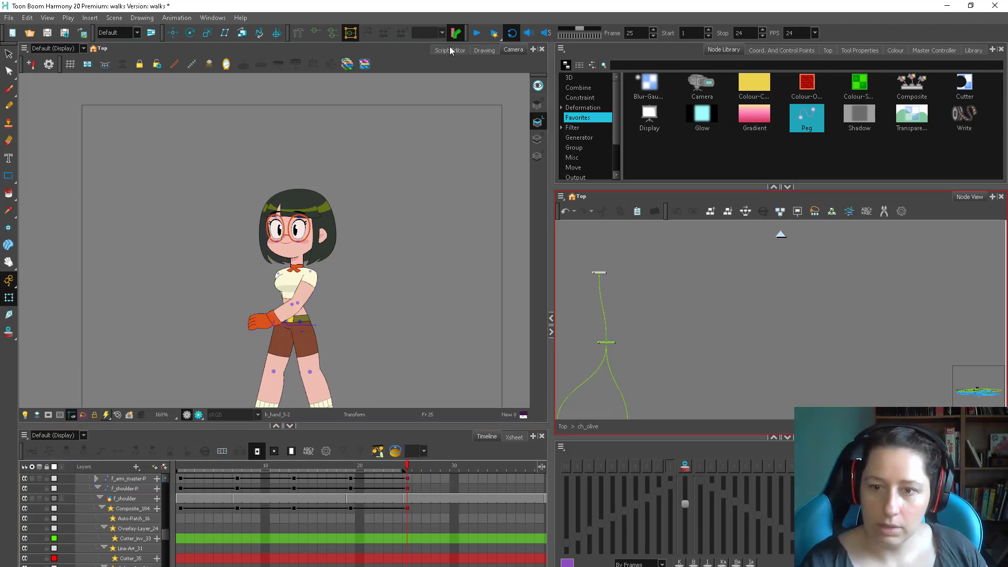
{"action": "left_click", "coordinate": [476, 34]}
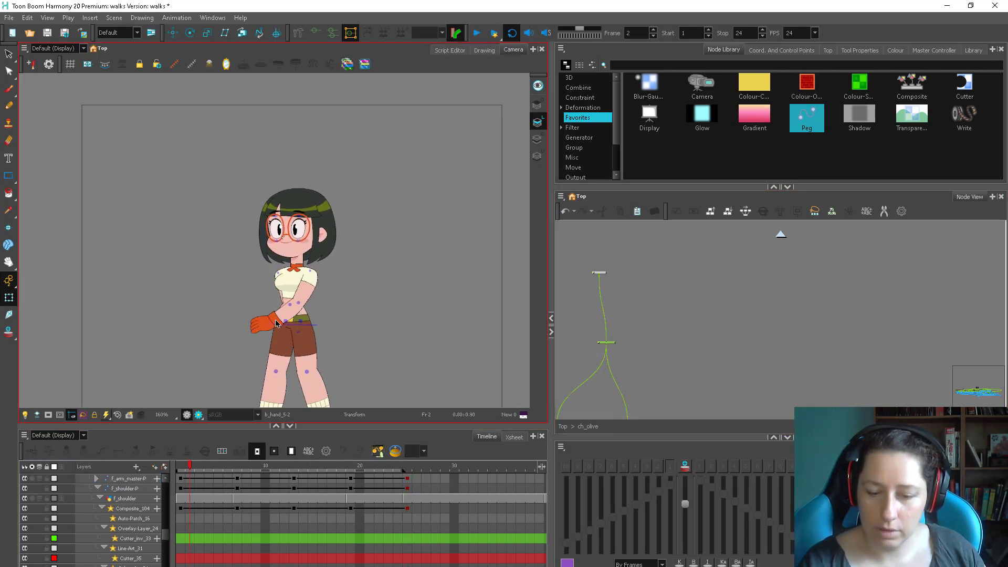
{"action": "left_click_drag", "start_coordinate": [190, 467], "coordinate": [407, 462]}
Step: Select the front lower arm's peg and delete its keyframe at frame 19
{"action": "left_click", "coordinate": [315, 344]}
{"action": "key", "text": "shift+b"}
{"action": "left_click", "coordinate": [351, 478]}
{"action": "key", "text": "Delete"}
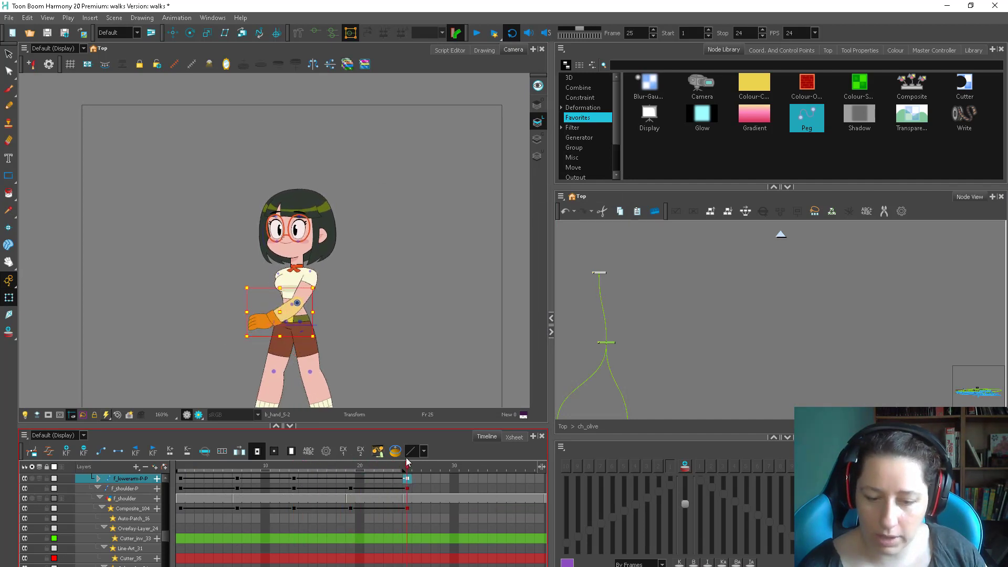
Step: Set the right time ratio of the front lower arm peg's frame 1 keyframe to 33 and play the walk
{"action": "left_click", "coordinate": [180, 478]}
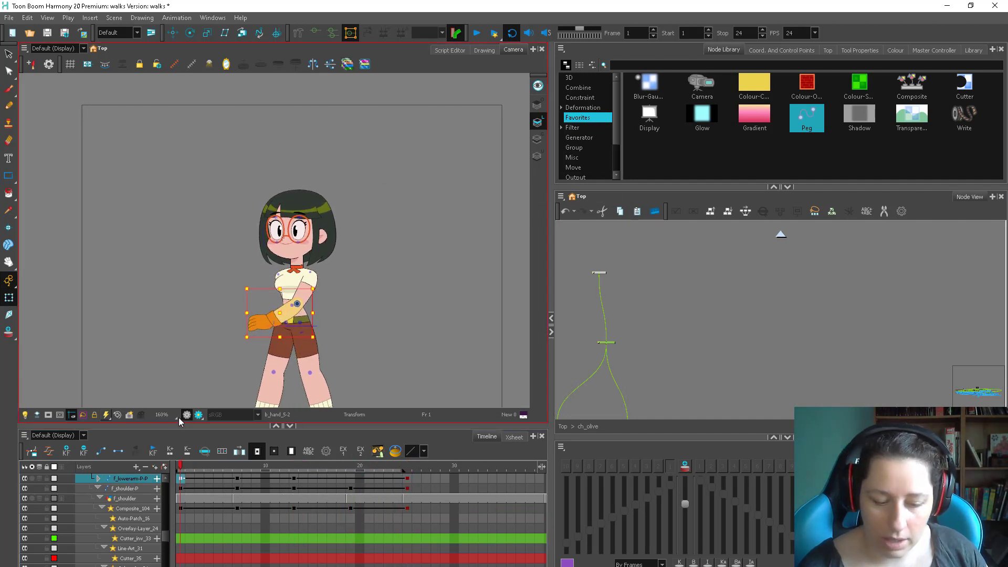
{"action": "left_click", "coordinate": [49, 452]}
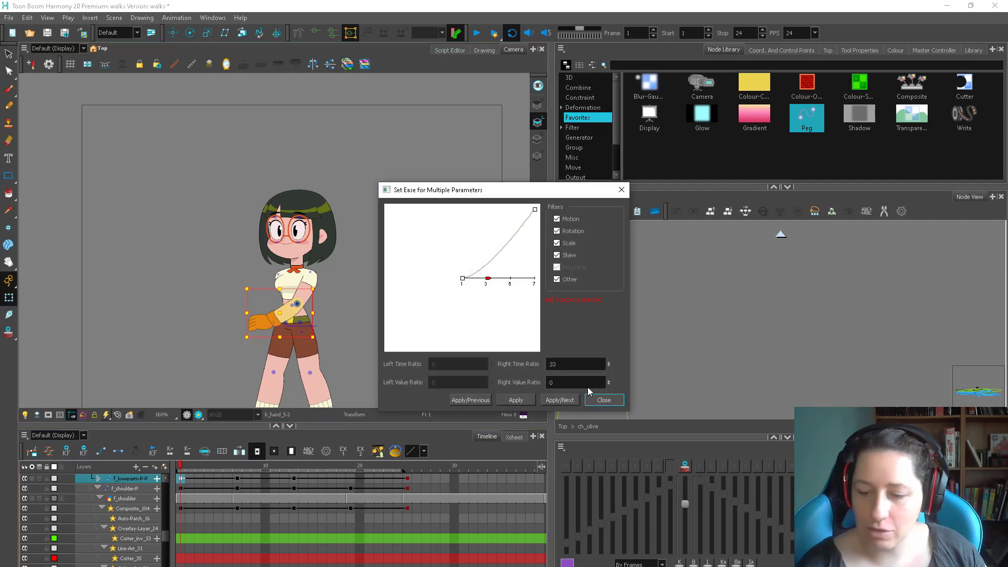
{"action": "left_click", "coordinate": [603, 399]}
{"action": "left_click", "coordinate": [477, 33]}
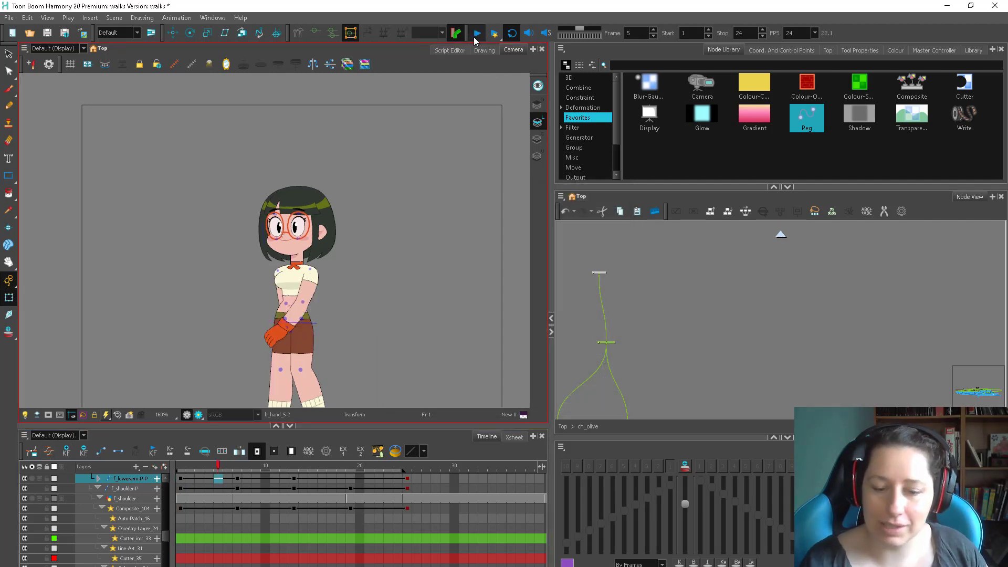
Step: Review the ease settings of the front arm master peg's keyframes, stepping from frame 1 through frame 13
{"action": "left_click", "coordinate": [447, 77]}
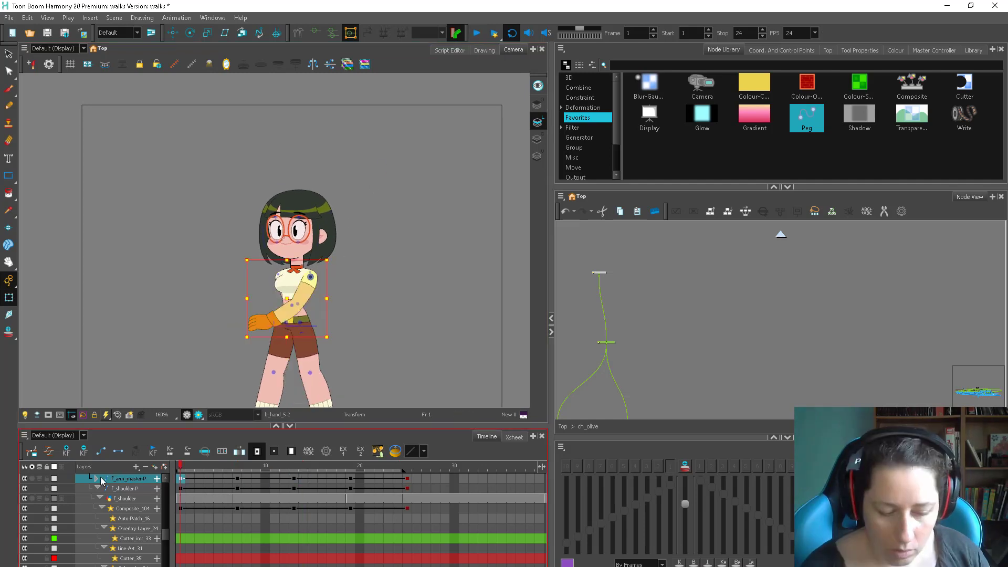
{"action": "left_click", "coordinate": [98, 478]}
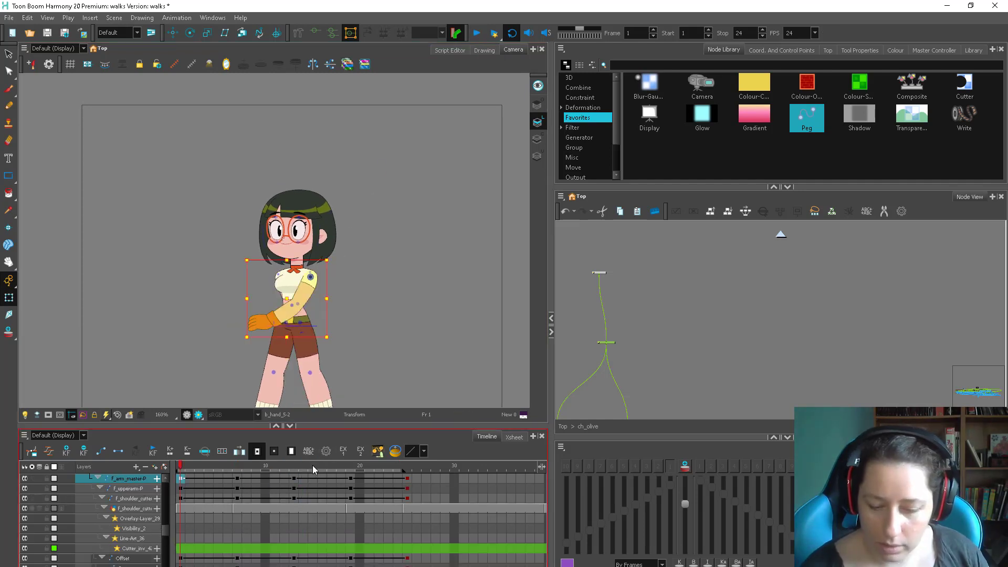
{"action": "left_click", "coordinate": [49, 452]}
{"action": "left_click", "coordinate": [555, 401]}
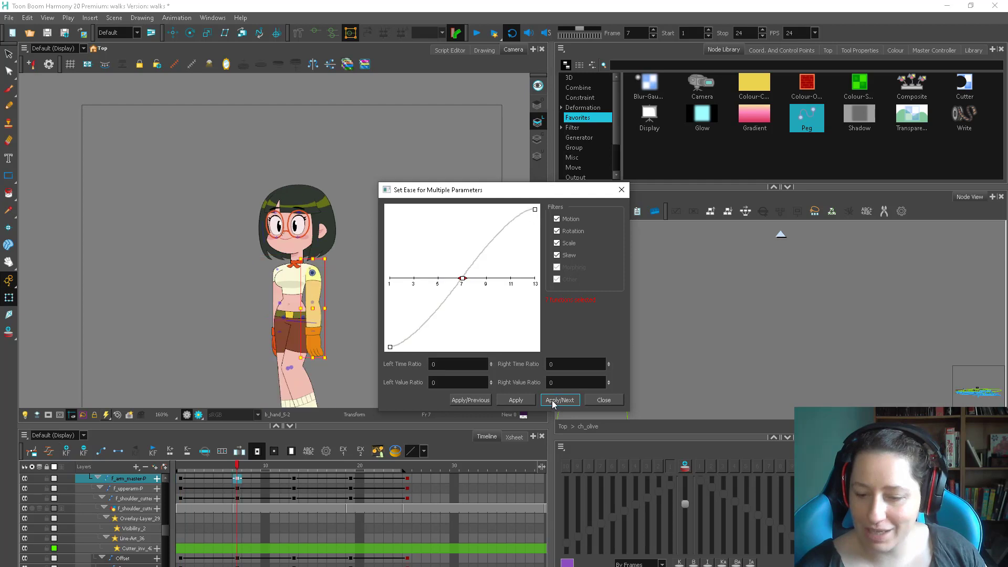
{"action": "left_click", "coordinate": [547, 403]}
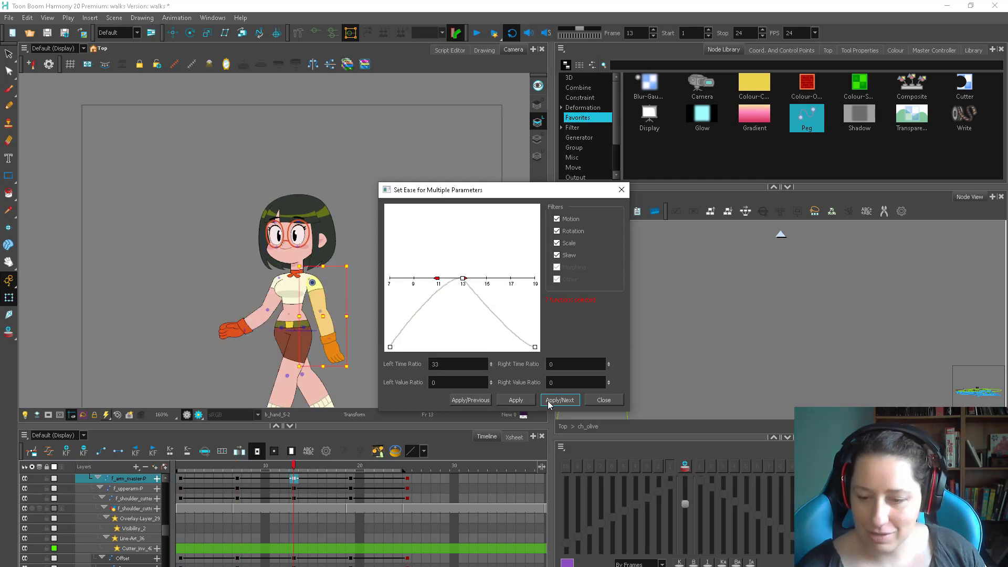
{"action": "left_click", "coordinate": [603, 400]}
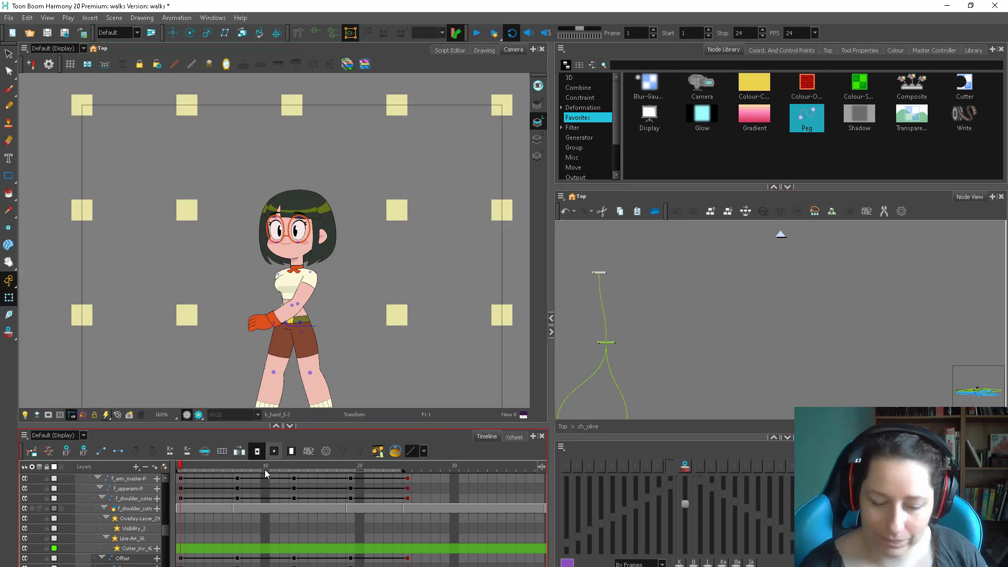
Step: Scrub the walk to frame 15 and examine the keyframes on the back arm's master peg and lower arm
{"action": "left_click_drag", "start_coordinate": [266, 466], "coordinate": [313, 466]}
{"action": "left_click", "coordinate": [255, 336]}
{"action": "key", "text": "b"}
{"action": "key", "text": "b"}
{"action": "key", "text": "b"}
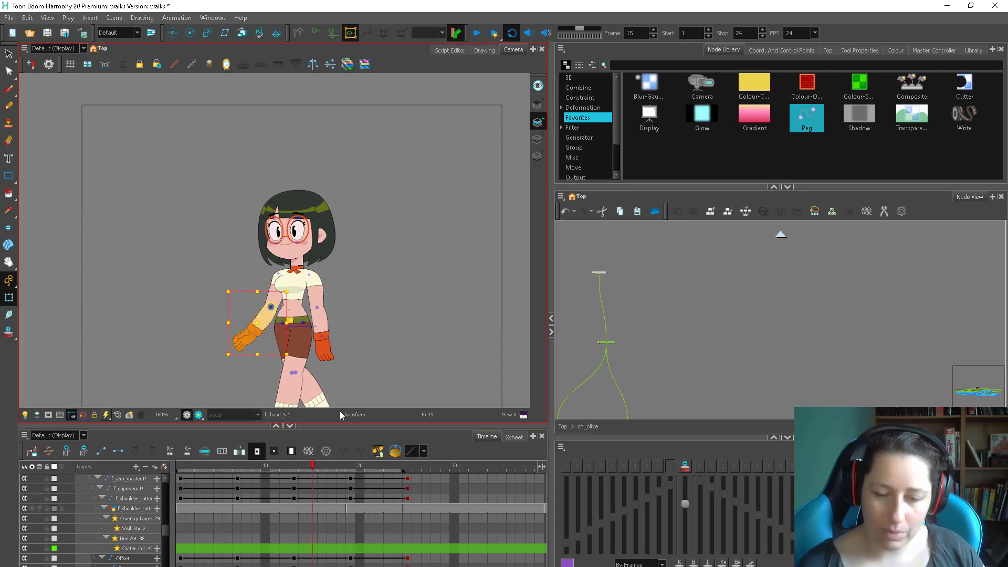
{"action": "key", "text": "o"}
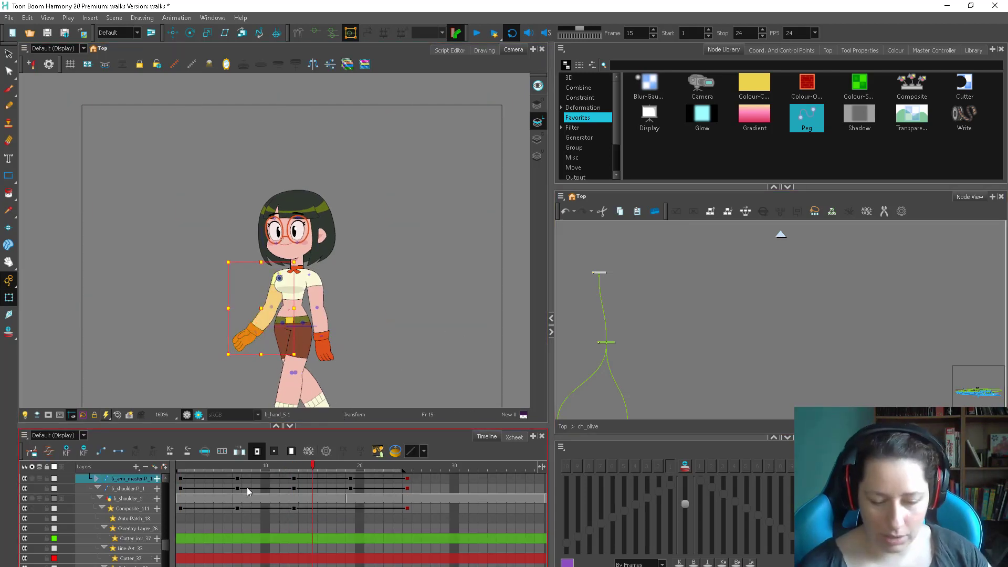
{"action": "left_click", "coordinate": [97, 479]}
{"action": "left_click", "coordinate": [179, 478]}
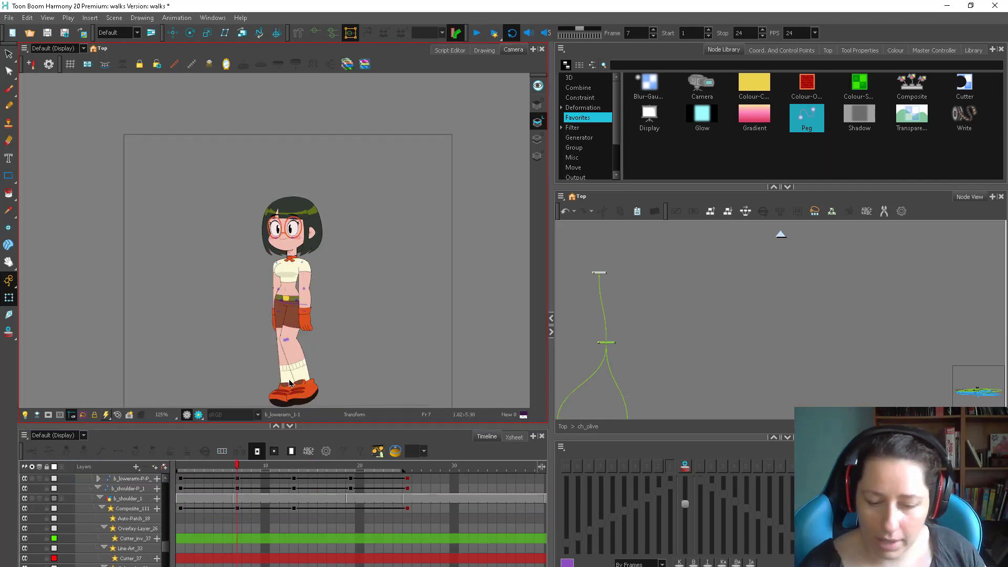
Step: Select the character's master peg and play the walk cycle from frame 1 to check the motion
{"action": "left_click", "coordinate": [288, 384]}
{"action": "key", "text": "b"}
{"action": "left_click", "coordinate": [609, 342]}
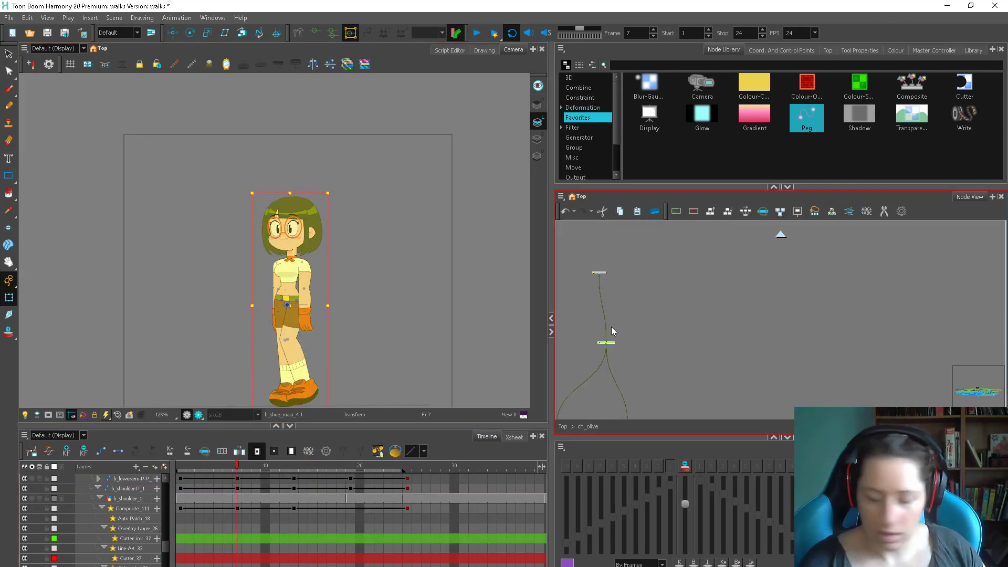
{"action": "key", "text": "o"}
{"action": "left_click", "coordinate": [181, 478]}
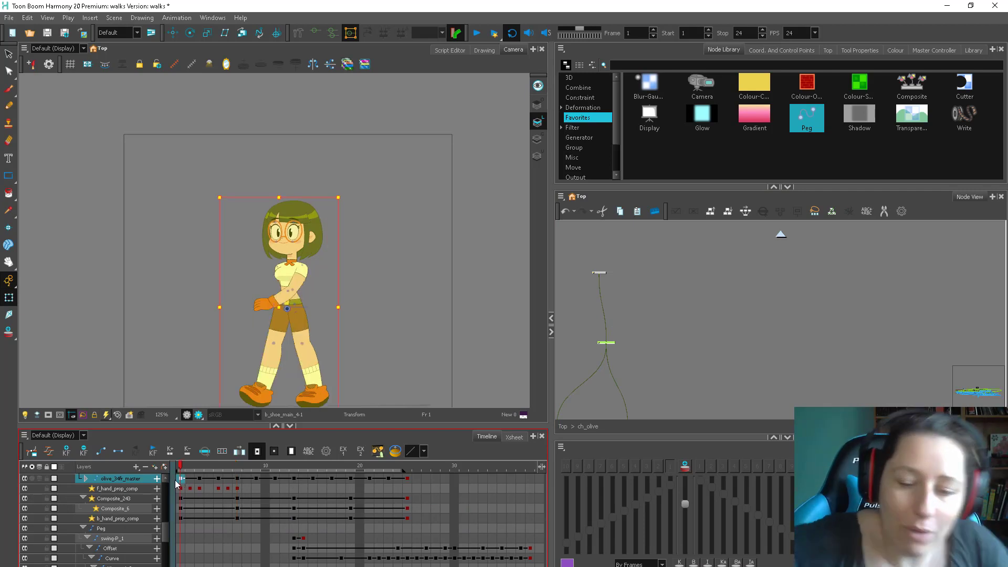
{"action": "left_click", "coordinate": [478, 33]}
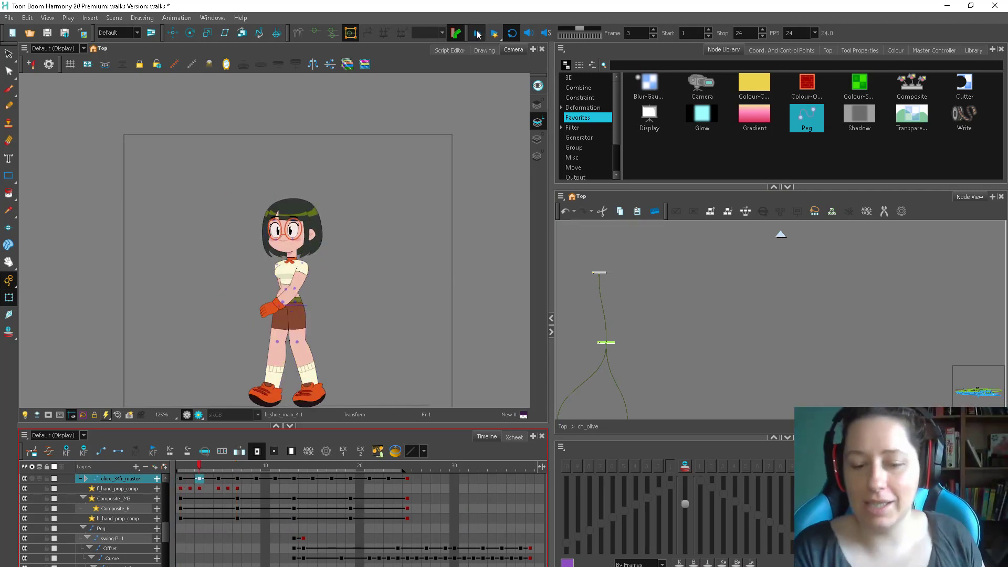
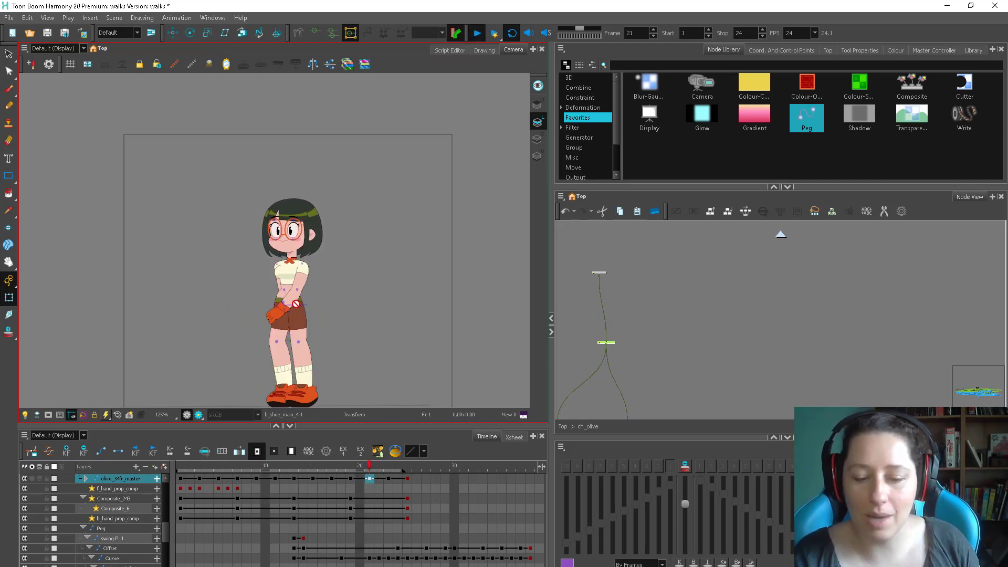
{"action": "left_click", "coordinate": [477, 33]}
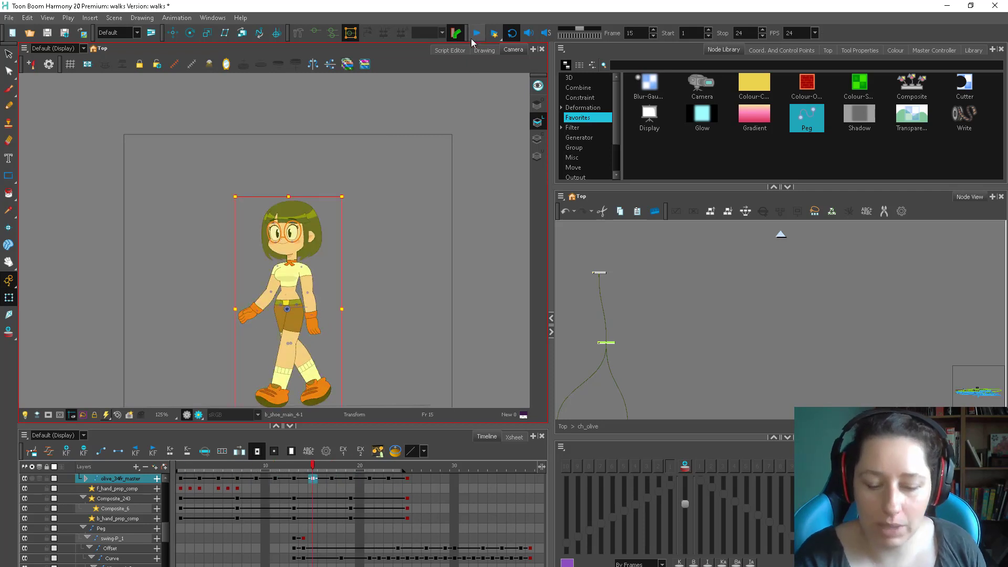
Step: Create keyframes every 2 frames across frames 1 to 25 of the character's master peg, forcing a keyframe at the end
{"action": "left_click", "coordinate": [610, 342]}
{"action": "left_click", "coordinate": [181, 486]}
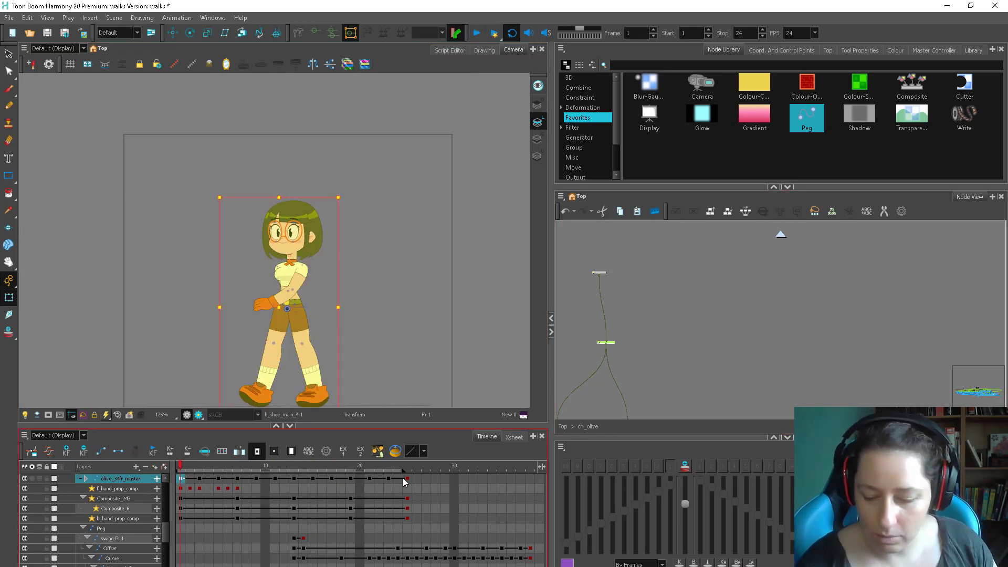
{"action": "double_click", "coordinate": [403, 479]}
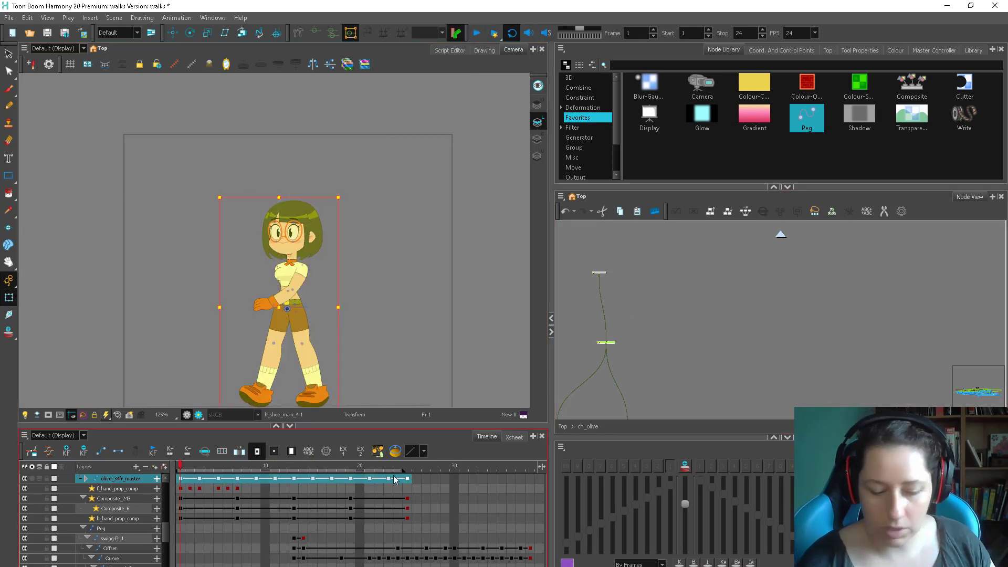
{"action": "left_click", "coordinate": [223, 453]}
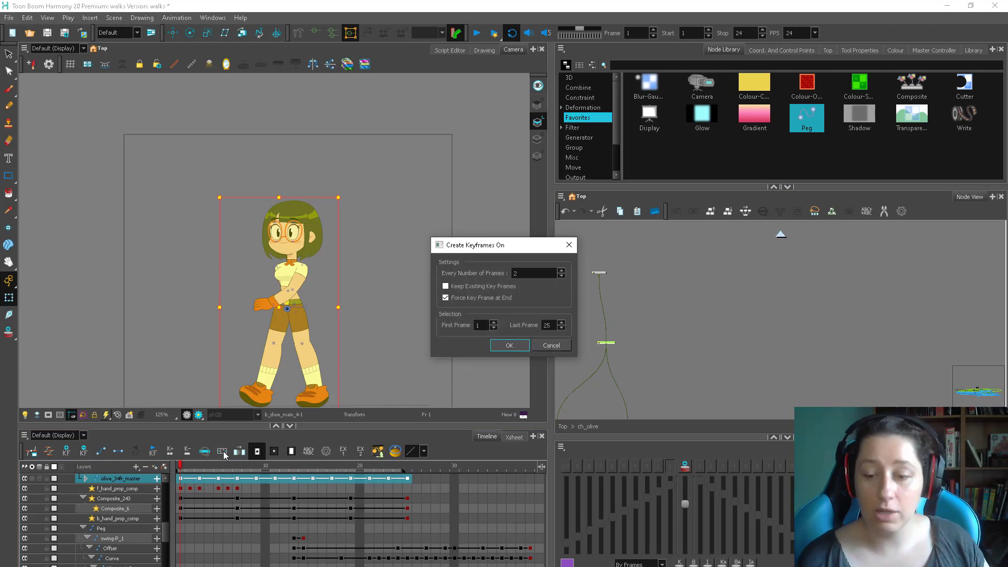
{"action": "left_click", "coordinate": [510, 345]}
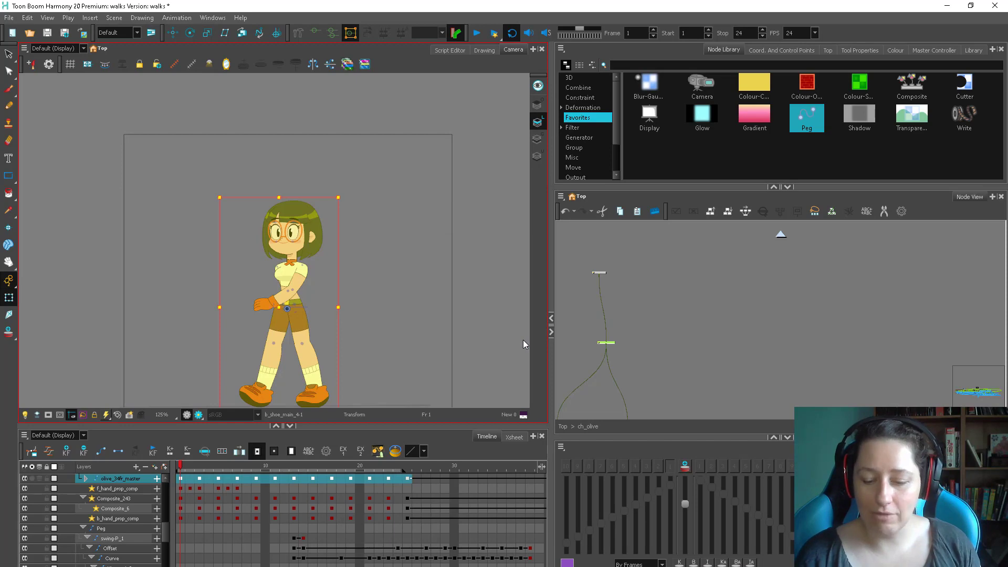
Step: Convert the character master's frame 25 keyframe to a stop-motion keyframe and clear the selection
{"action": "left_click", "coordinate": [407, 479]}
{"action": "left_click", "coordinate": [28, 18]}
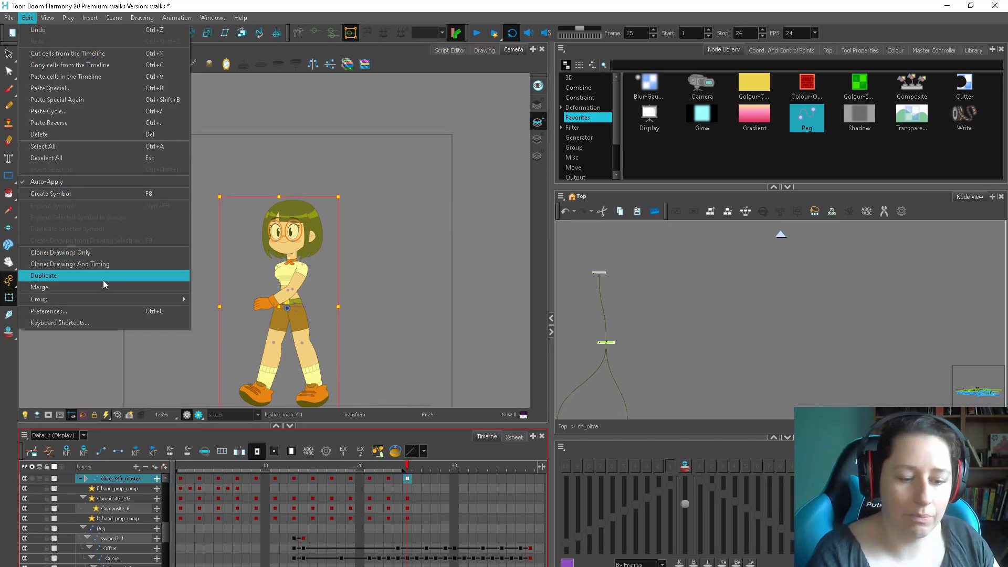
{"action": "left_click", "coordinate": [112, 310]}
{"action": "key", "text": "Escape"}
{"action": "left_click", "coordinate": [627, 342]}
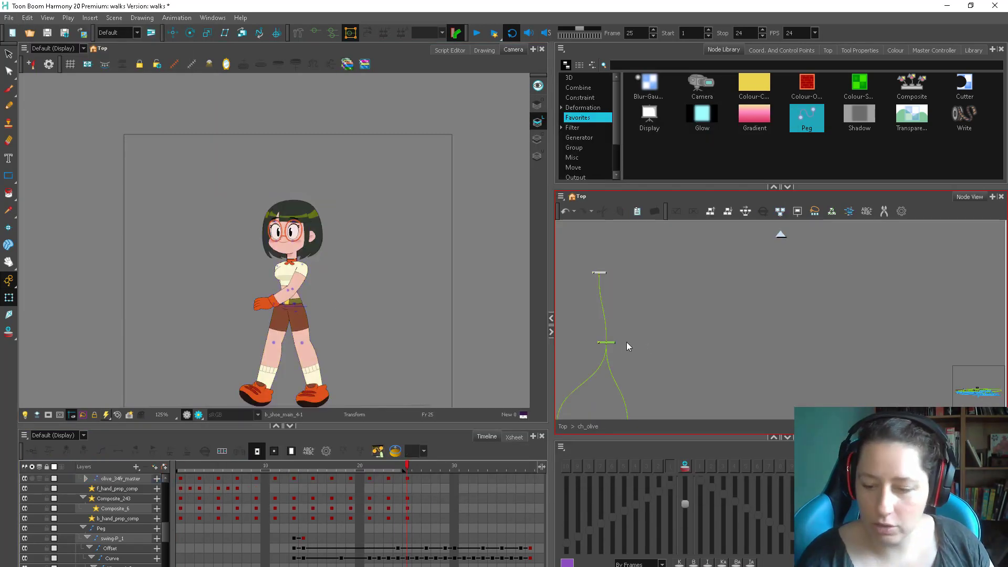
Step: Shift all of the front lower arm peg's keyframes from frames 1 to 25 two frames later
{"action": "key", "text": "2"}
{"action": "key", "text": "2"}
{"action": "left_click", "coordinate": [269, 319]}
{"action": "key", "text": "b"}
{"action": "key", "text": "o"}
{"action": "left_click", "coordinate": [200, 479]}
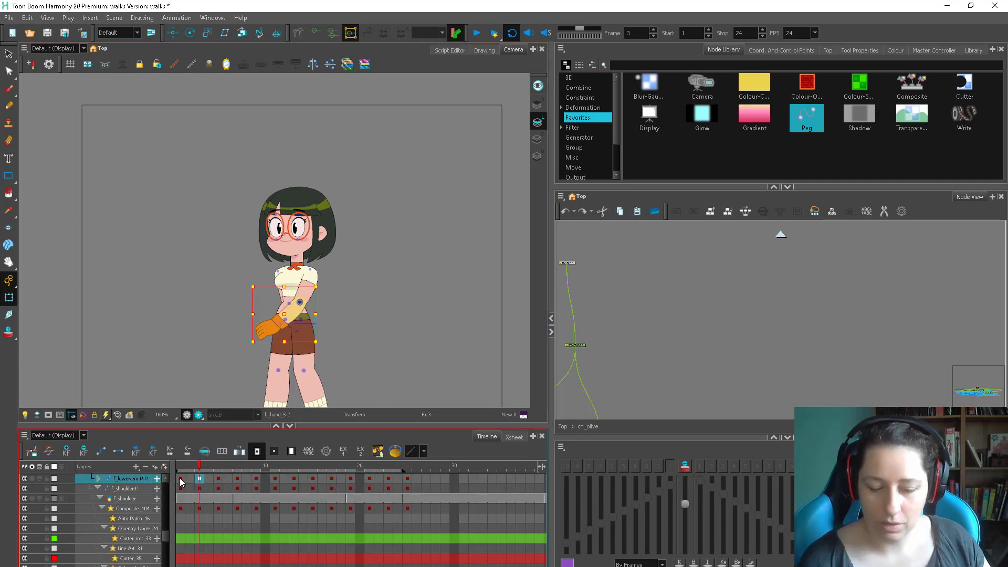
{"action": "left_click", "coordinate": [180, 479]}
{"action": "left_click", "coordinate": [407, 479], "text": "shift"}
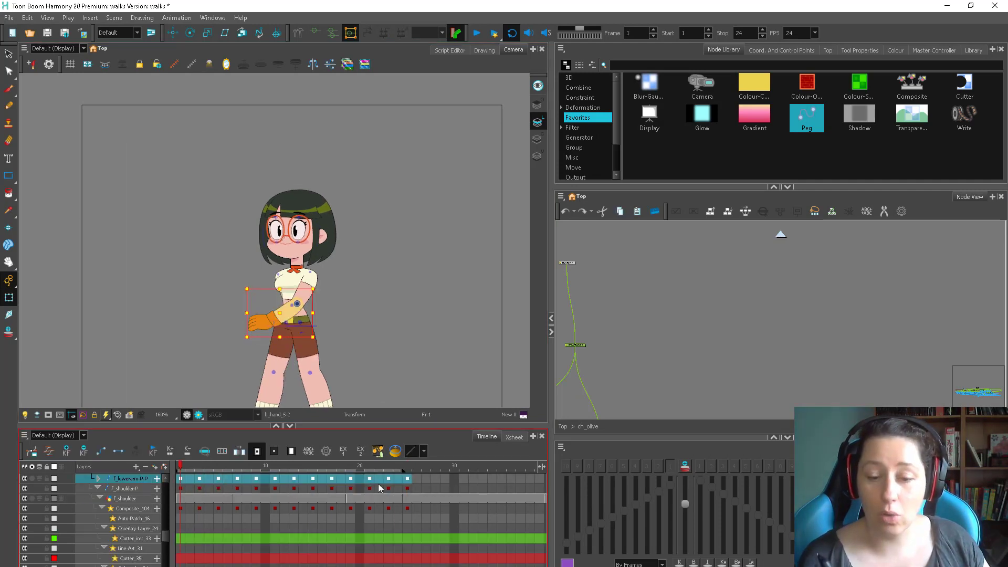
{"action": "key", "text": "2"}
{"action": "key", "text": "2"}
{"action": "key", "text": "2"}
{"action": "left_click_drag", "start_coordinate": [384, 369], "coordinate": [379, 330]}
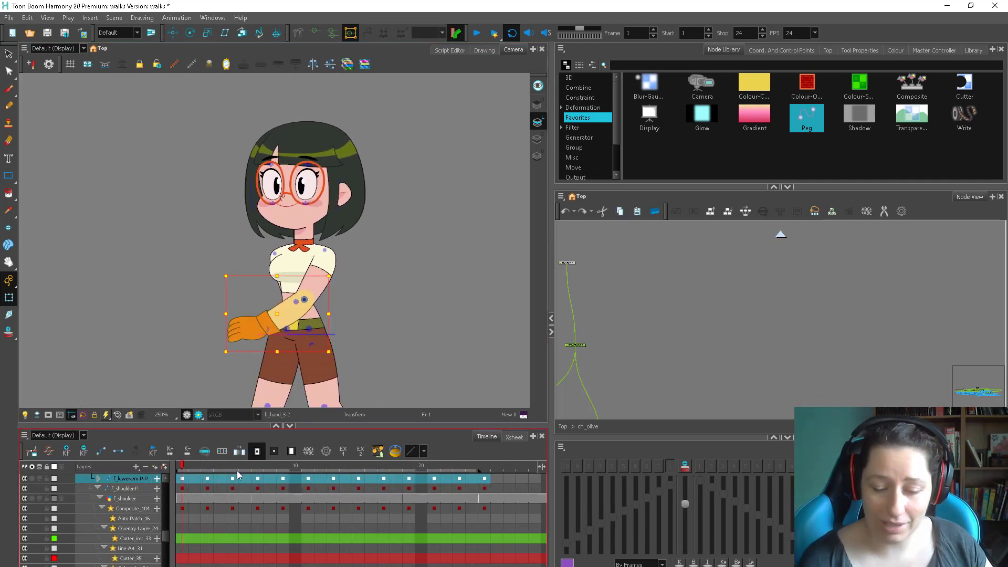
{"action": "key", "text": "1"}
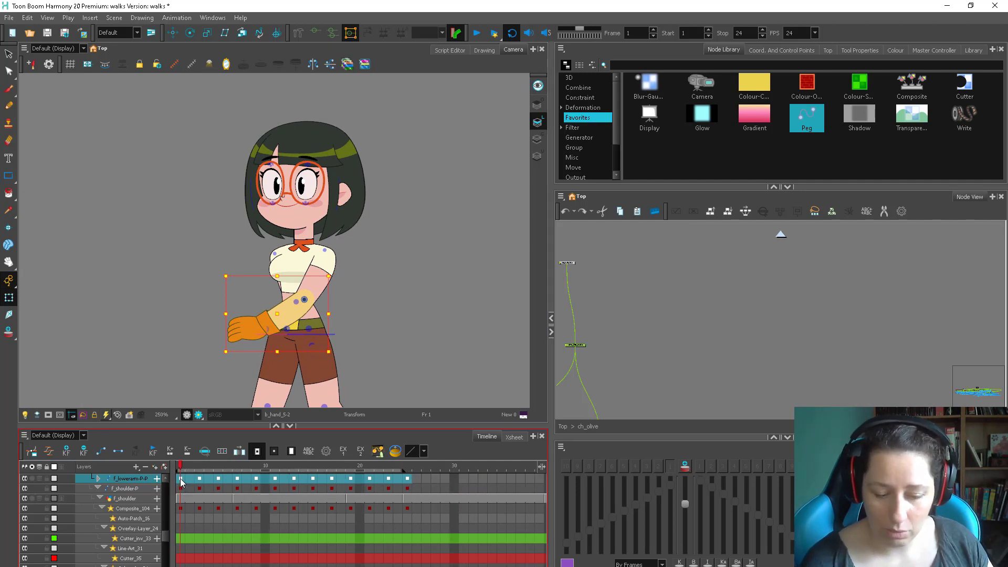
{"action": "left_click_drag", "start_coordinate": [180, 478], "coordinate": [200, 478]}
Step: Copy the front lower arm's frame 25 keyframe and paste it at frame 1
{"action": "left_click", "coordinate": [426, 480]}
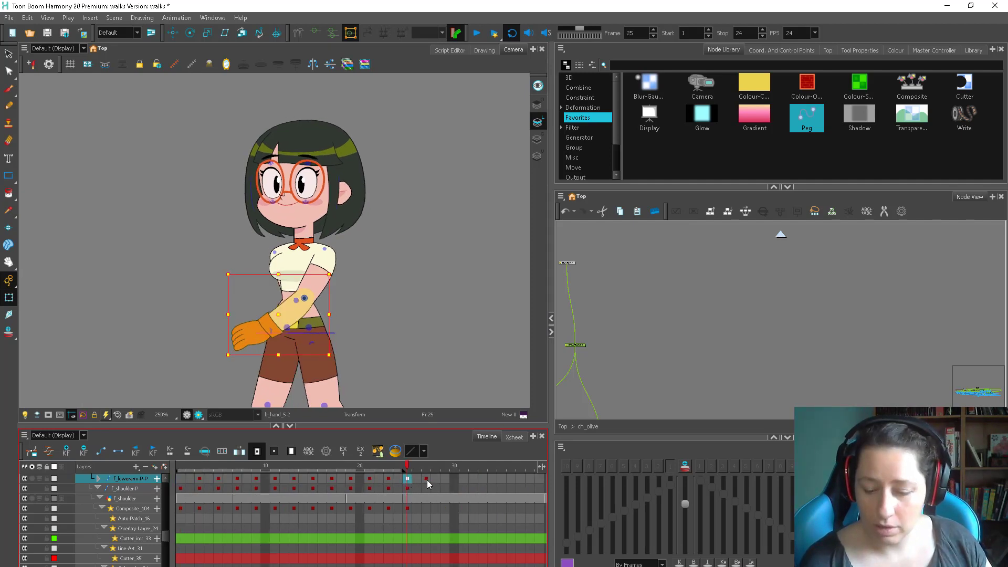
{"action": "left_click", "coordinate": [408, 480]}
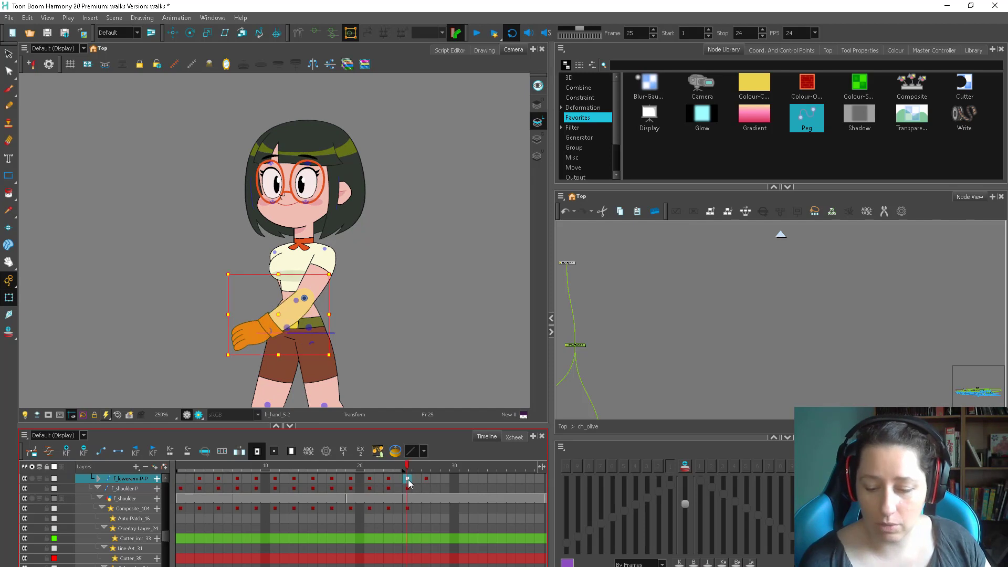
{"action": "left_click", "coordinate": [184, 479]}
{"action": "key", "text": "ctrl+v"}
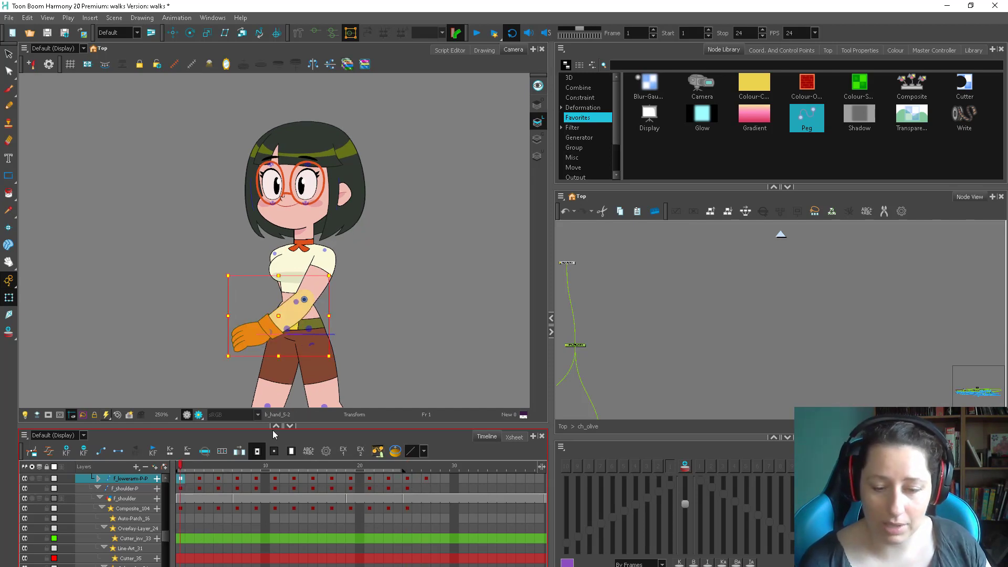
Step: Shift the front hand's keyframes two frames later and paste a copied keyframe at frame 1
{"action": "left_click", "coordinate": [263, 328]}
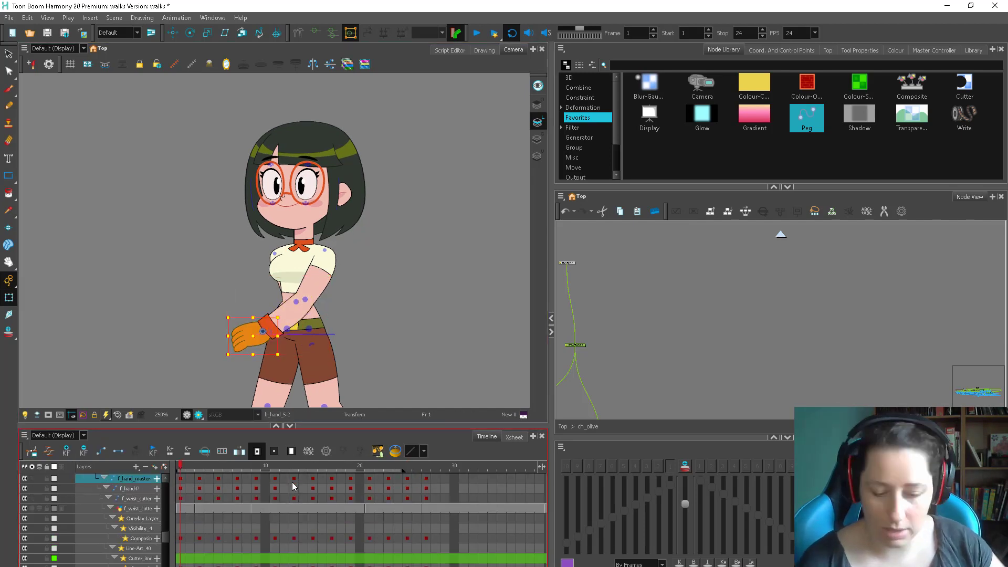
{"action": "left_click", "coordinate": [180, 479]}
{"action": "left_click", "coordinate": [411, 479], "text": "shift"}
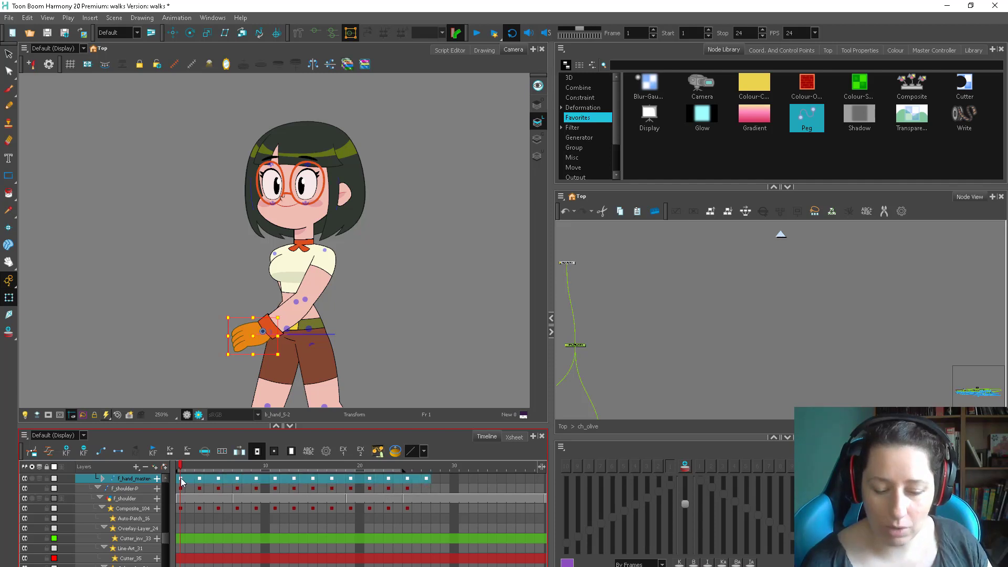
{"action": "left_click_drag", "start_coordinate": [181, 480], "coordinate": [201, 480]}
{"action": "left_click", "coordinate": [446, 478]}
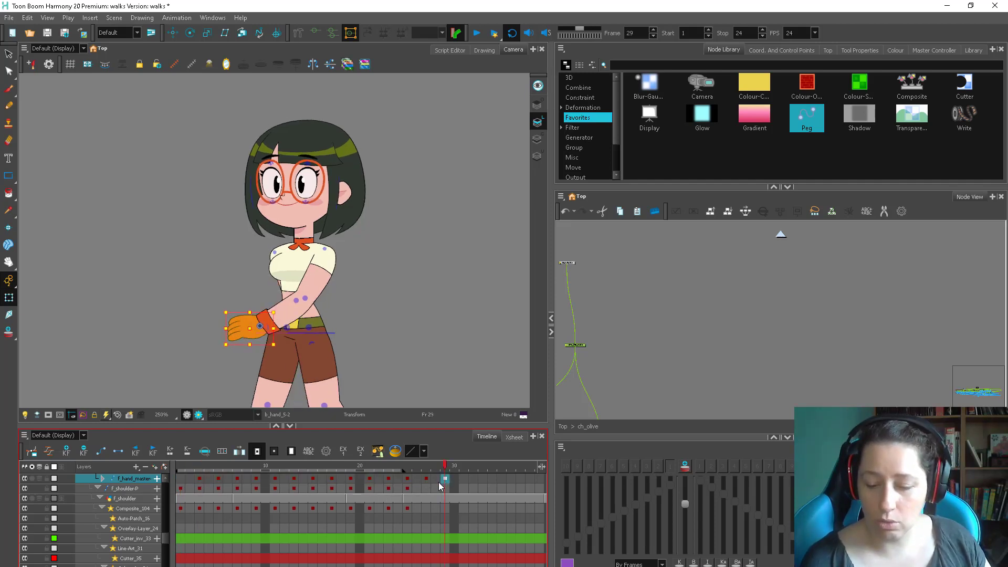
{"action": "left_click", "coordinate": [180, 479]}
{"action": "key", "text": "ctrl+v"}
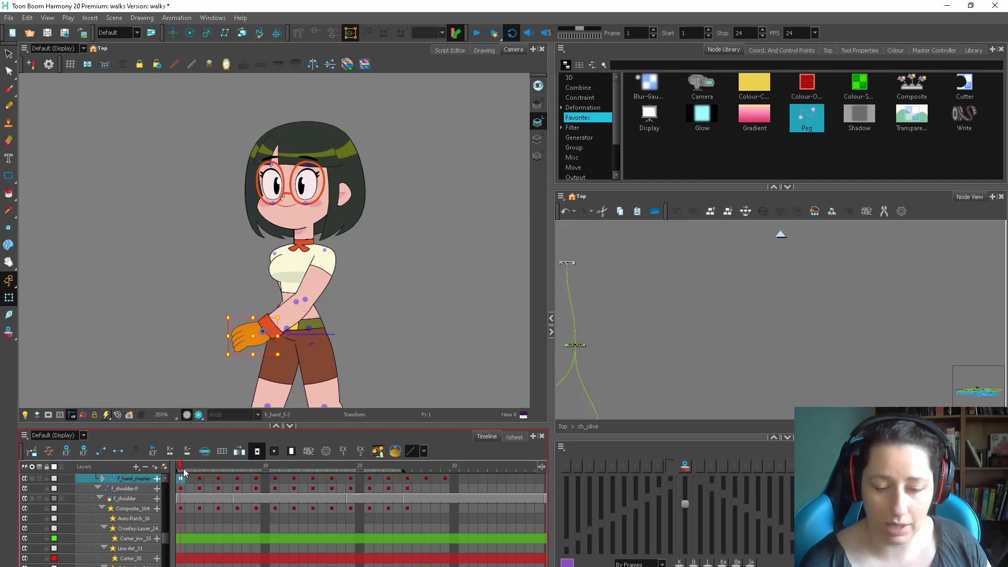
Step: Play the walk cycle to check the offset of the front lower arm and hand
{"action": "left_click", "coordinate": [586, 304]}
{"action": "scroll", "coordinate": [458, 162], "scroll_direction": "down", "scroll_amount": 2}
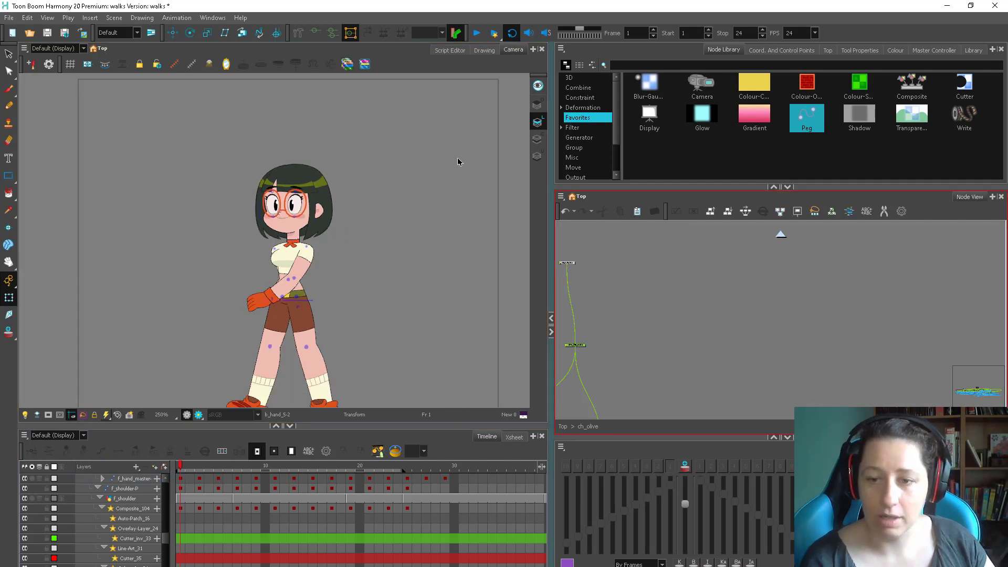
{"action": "left_click", "coordinate": [476, 32]}
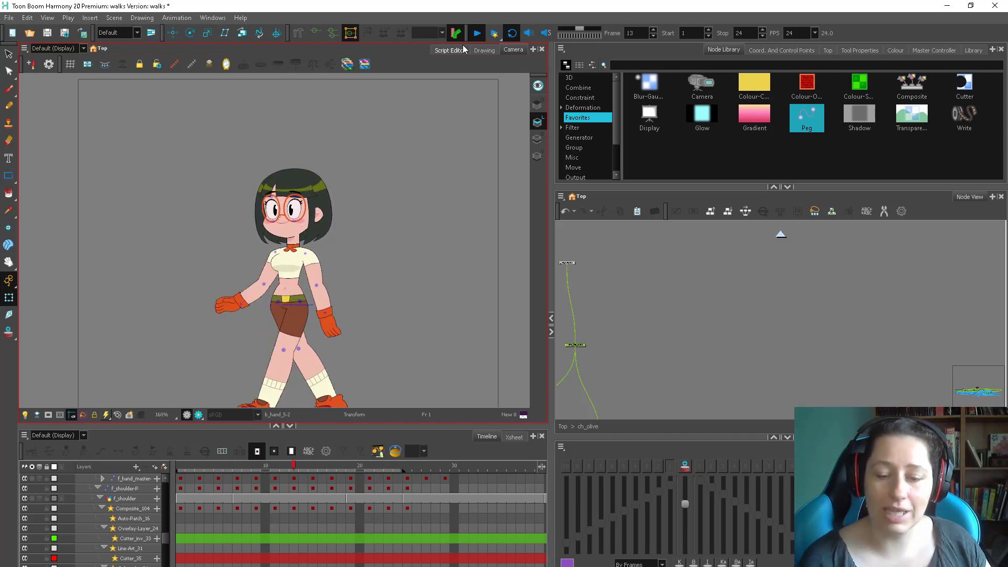
{"action": "key", "text": "Return"}
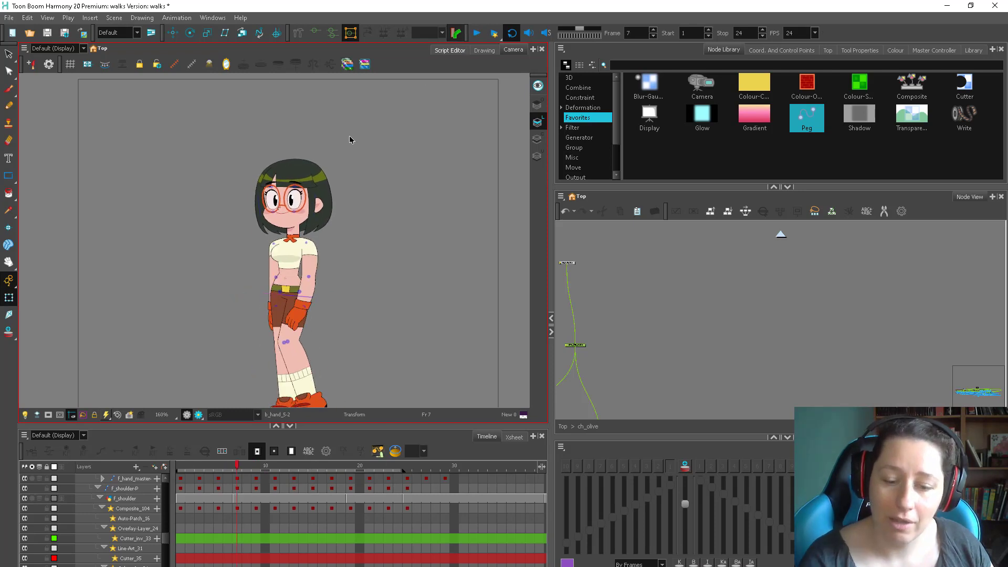
Step: Shift the back lower arm peg's keyframes two frames later and copy its frame 25 keyframe to frame 1
{"action": "left_click", "coordinate": [274, 281]}
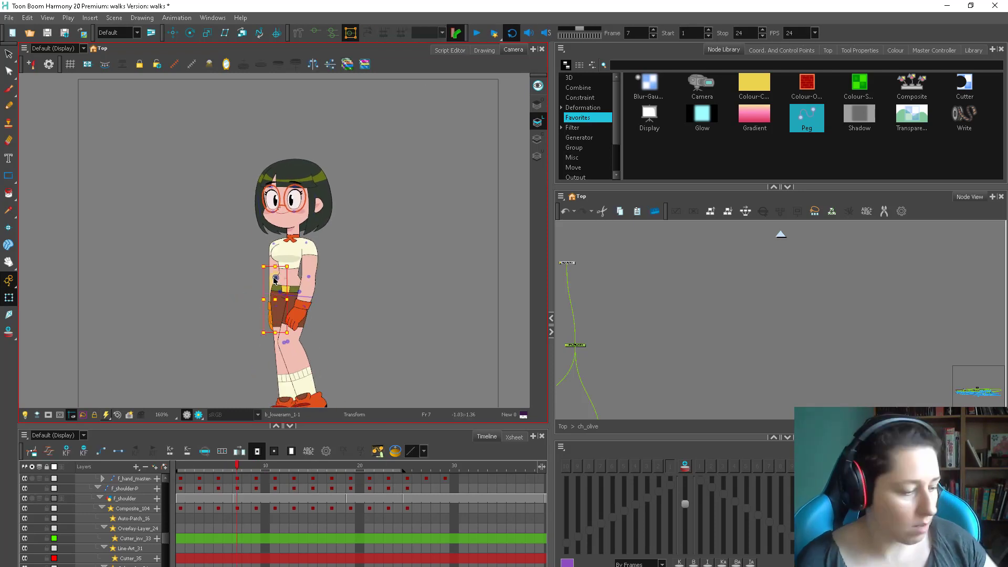
{"action": "left_click", "coordinate": [200, 479]}
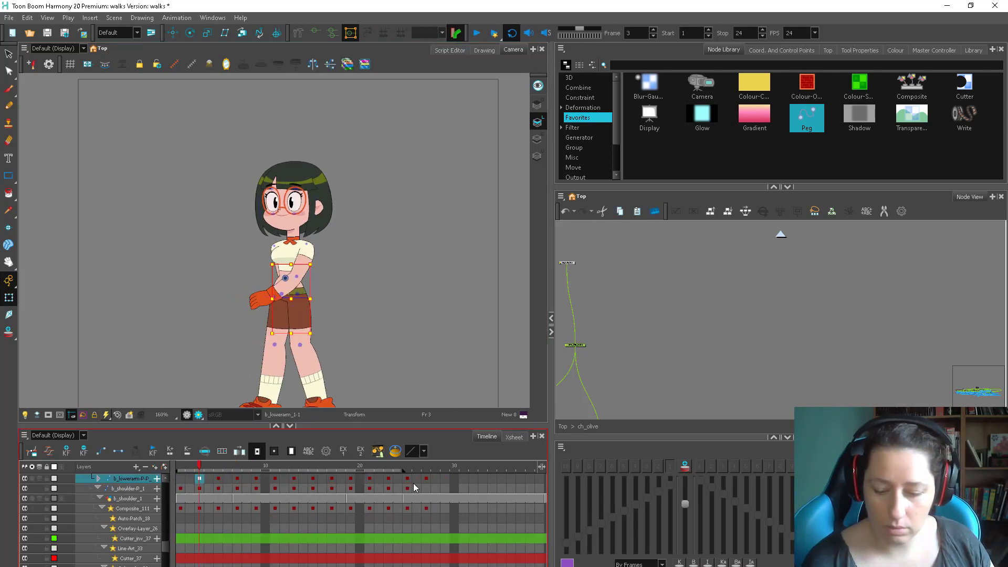
{"action": "left_click", "coordinate": [408, 479]}
{"action": "left_click", "coordinate": [180, 478]}
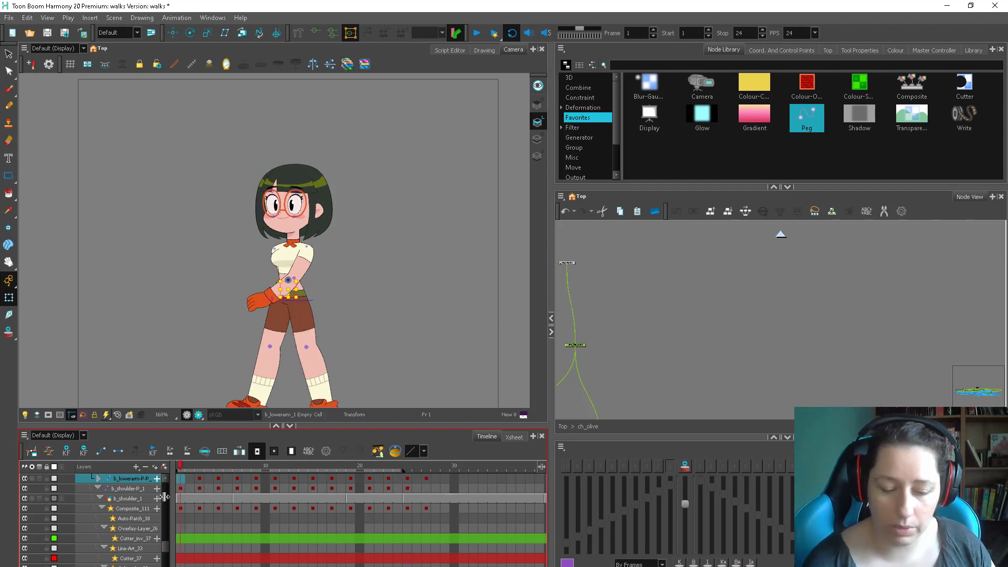
Step: Shift the back hand master peg's keyframes two frames later and paste a copied keyframe at frame 1
{"action": "left_click", "coordinate": [98, 478]}
{"action": "left_click", "coordinate": [102, 488]}
{"action": "left_click", "coordinate": [181, 489]}
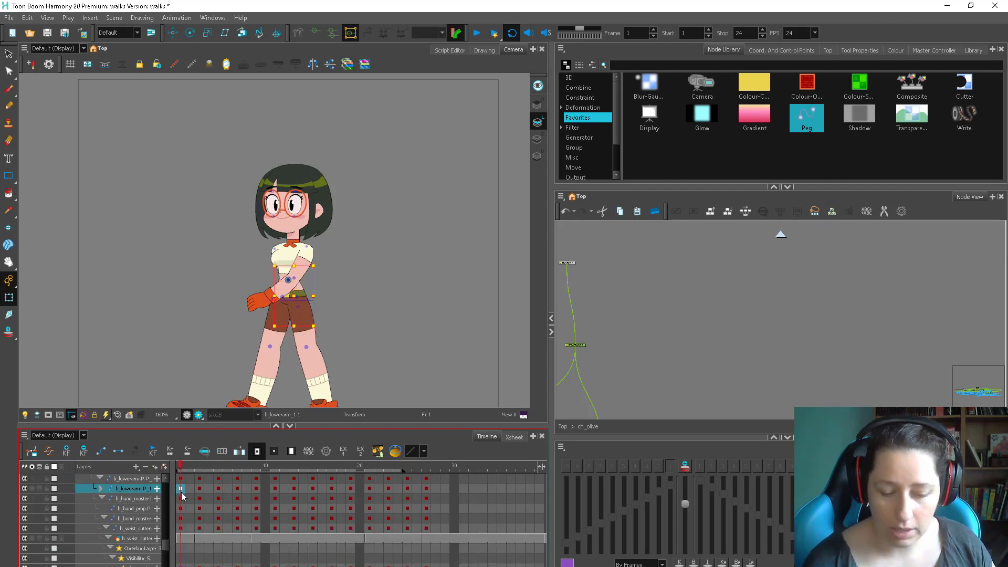
{"action": "left_click", "coordinate": [104, 518]}
{"action": "left_click", "coordinate": [182, 519]}
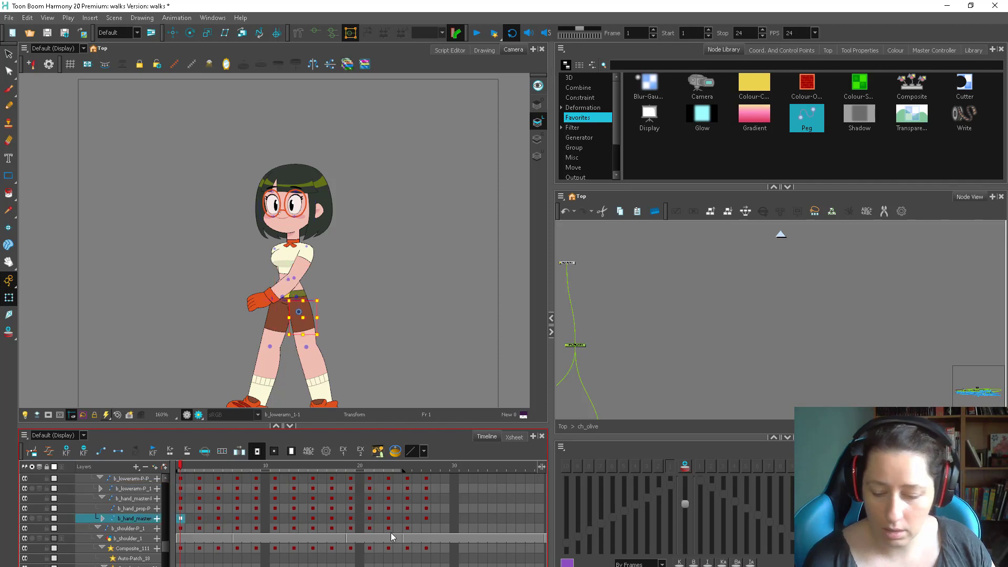
{"action": "left_click", "coordinate": [426, 519], "text": "shift"}
{"action": "left_click_drag", "start_coordinate": [186, 521], "coordinate": [205, 521]}
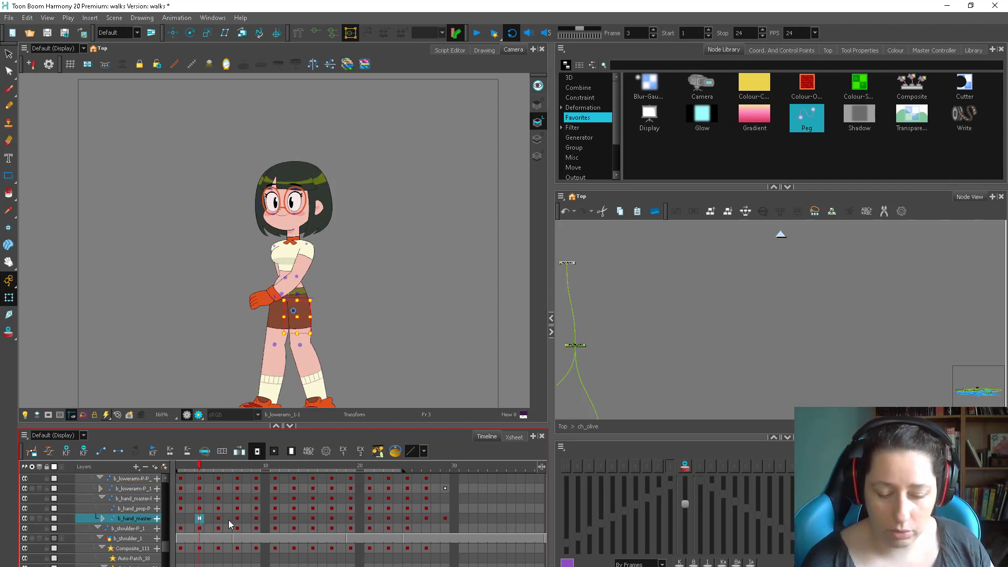
{"action": "left_click", "coordinate": [421, 520]}
{"action": "left_click", "coordinate": [181, 520]}
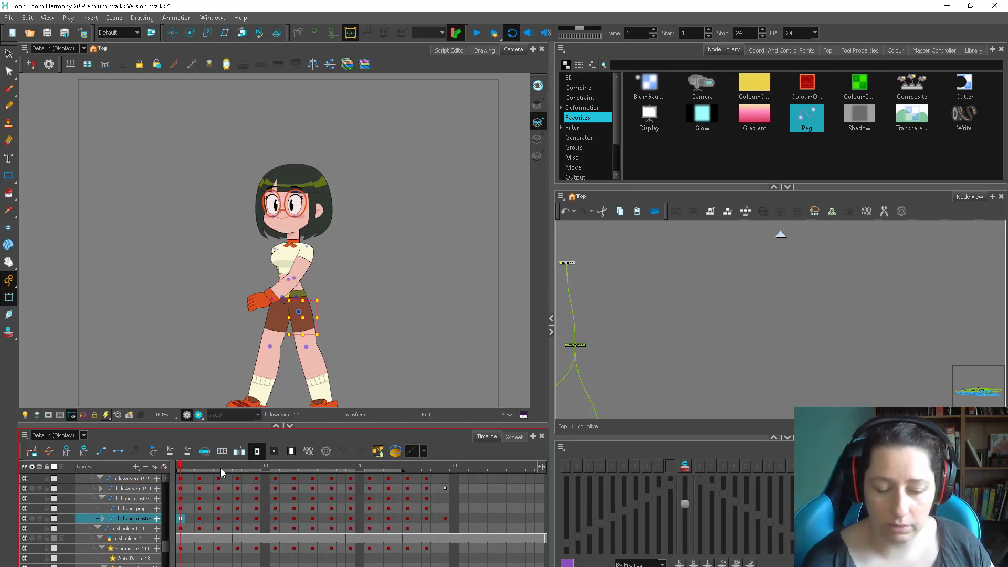
Step: Examine the back hand's drag on the backswing by scrubbing from frame 1 to frame 15
{"action": "left_click_drag", "start_coordinate": [178, 469], "coordinate": [275, 453]}
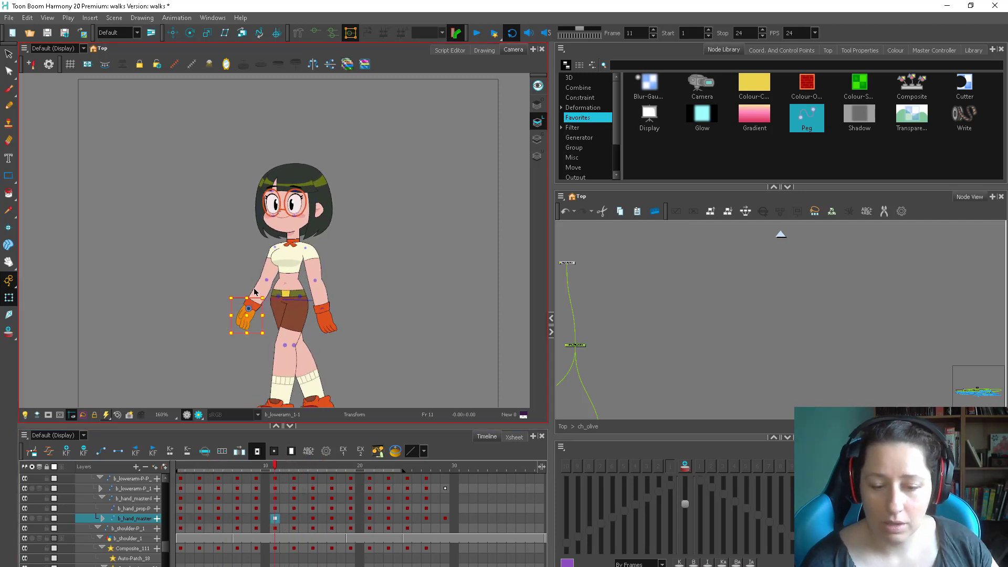
{"action": "key", "text": "2"}
{"action": "key", "text": "2"}
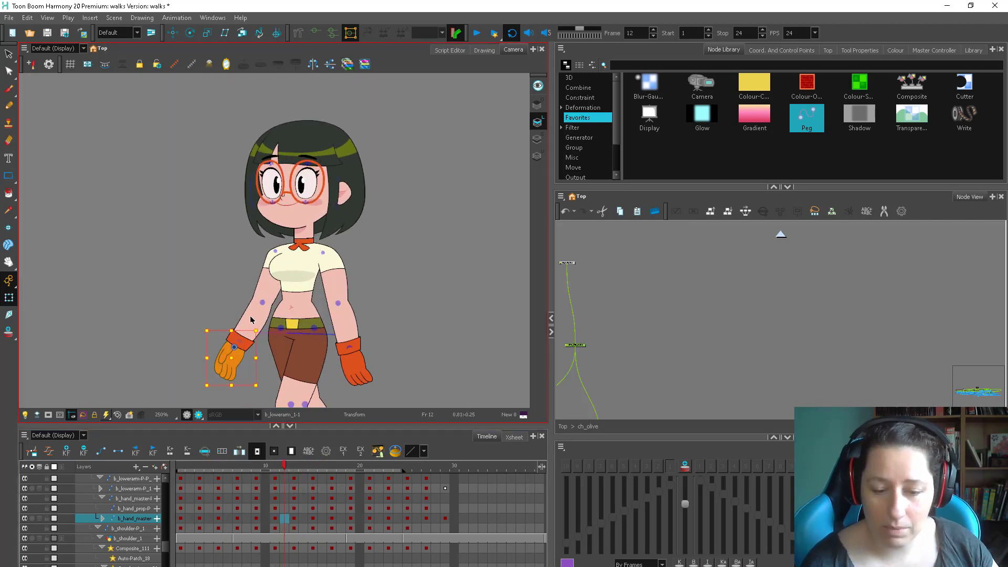
{"action": "key", "text": "period"}
{"action": "key", "text": "period"}
{"action": "key", "text": "period"}
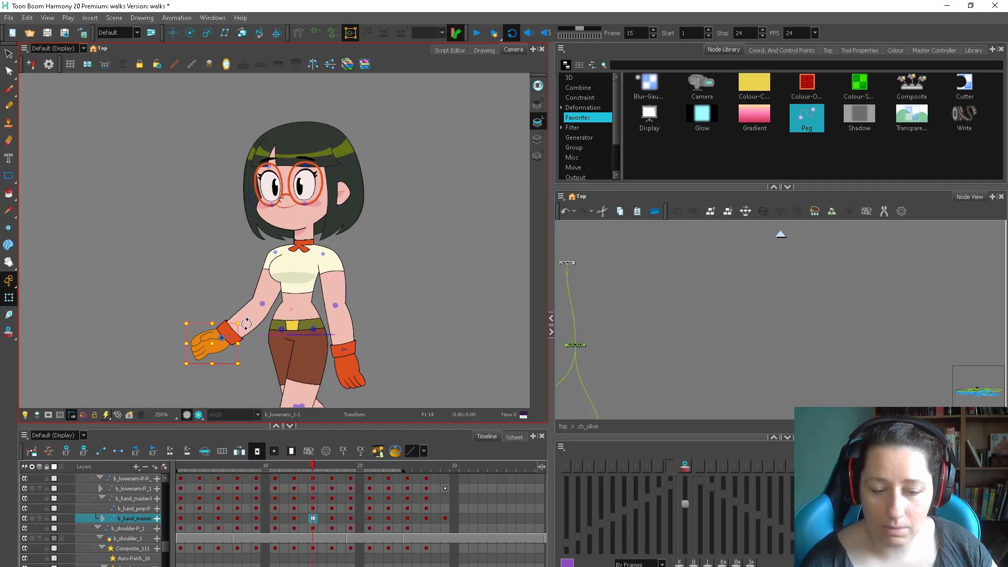
Step: Clear the selection and play the whole walk cycle to check the overlap of both lower arms and hands
{"action": "left_click", "coordinate": [650, 310]}
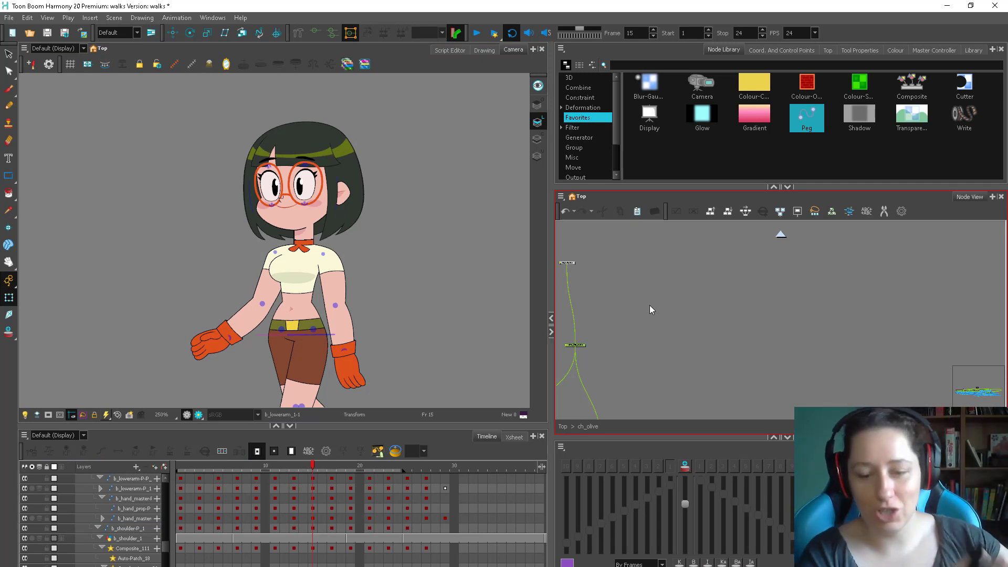
{"action": "key", "text": "2"}
{"action": "key", "text": "2"}
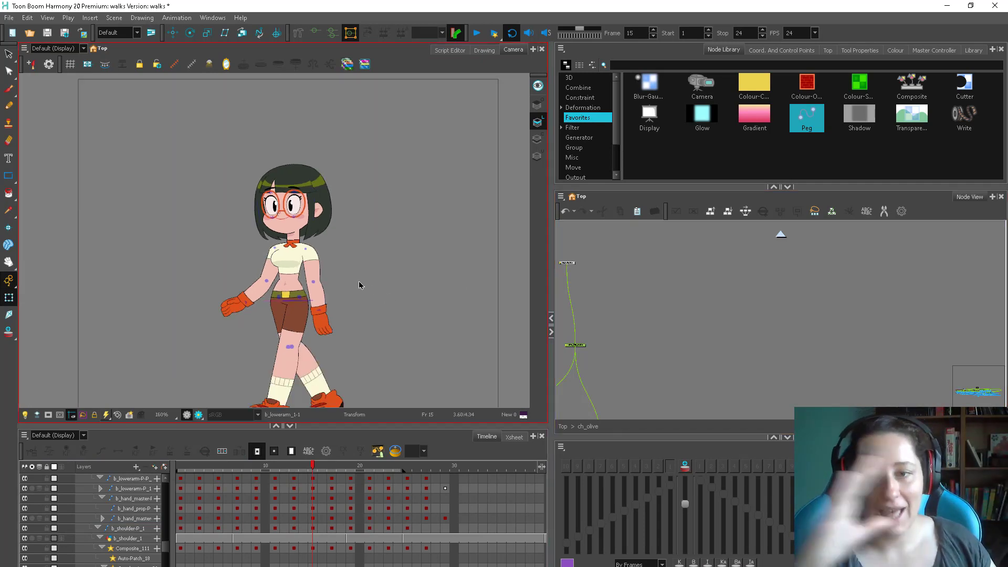
{"action": "key", "text": "2"}
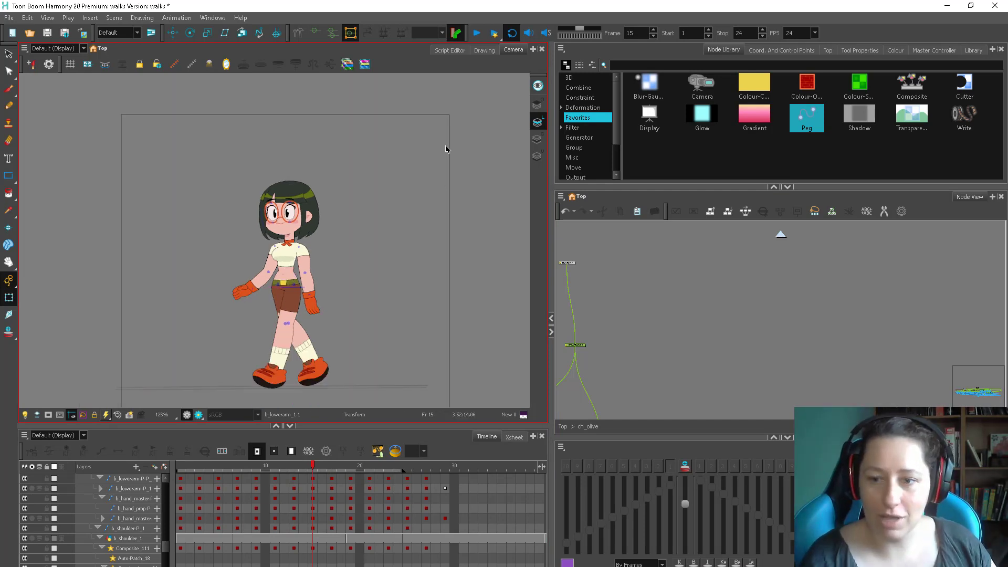
{"action": "left_click", "coordinate": [478, 33]}
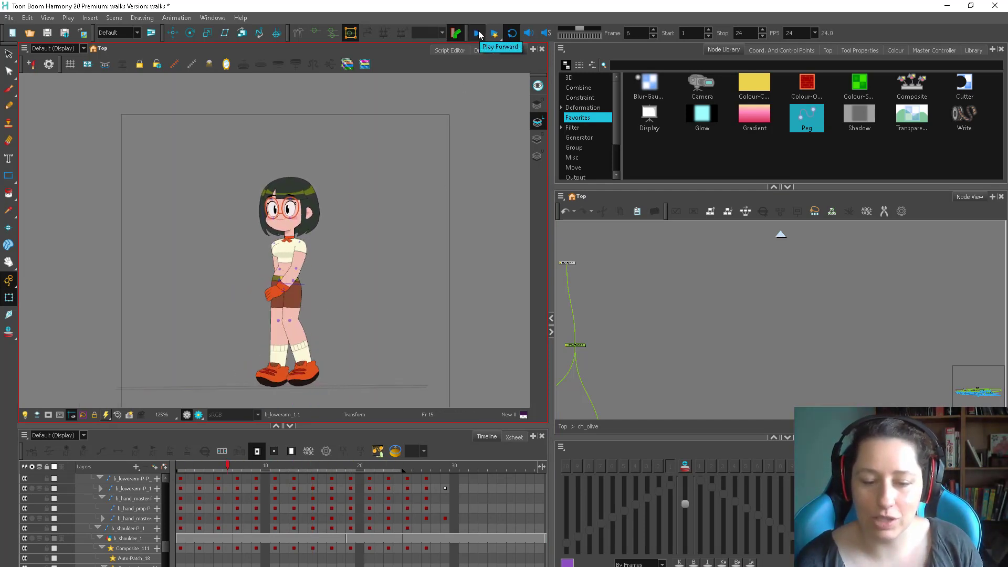
{"action": "left_click", "coordinate": [478, 34]}
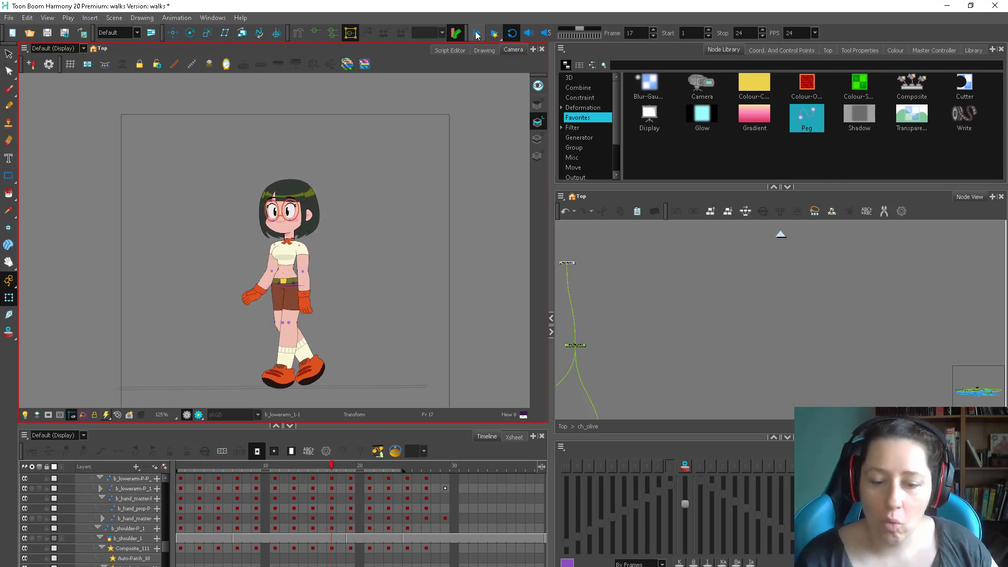
Step: Examine the front hand's swing up close by scrubbing from frame 1 to frame 14
{"action": "scroll", "coordinate": [355, 360], "scroll_direction": "up", "scroll_amount": 3}
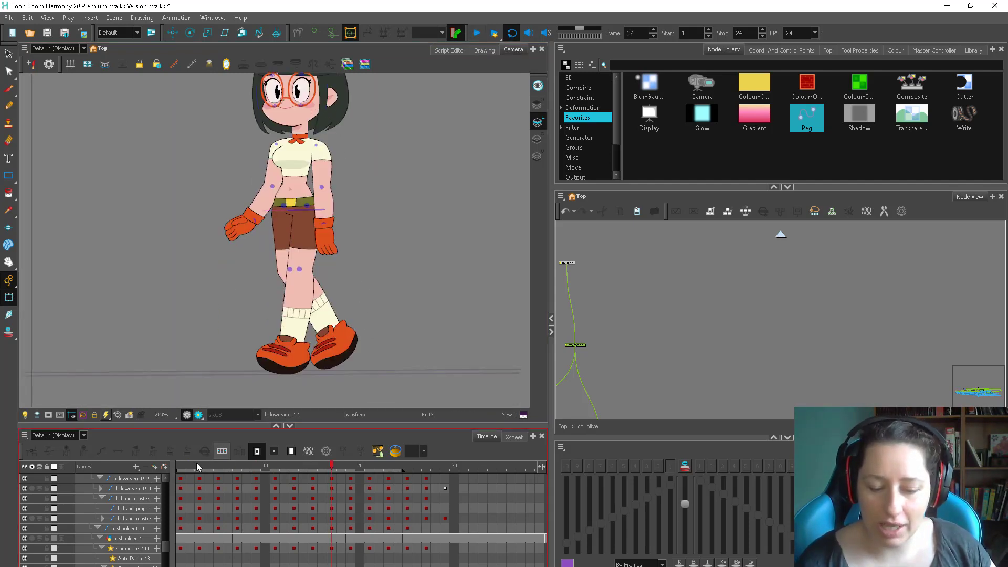
{"action": "left_click", "coordinate": [180, 466]}
{"action": "scroll", "coordinate": [270, 187], "scroll_direction": "up", "scroll_amount": 2}
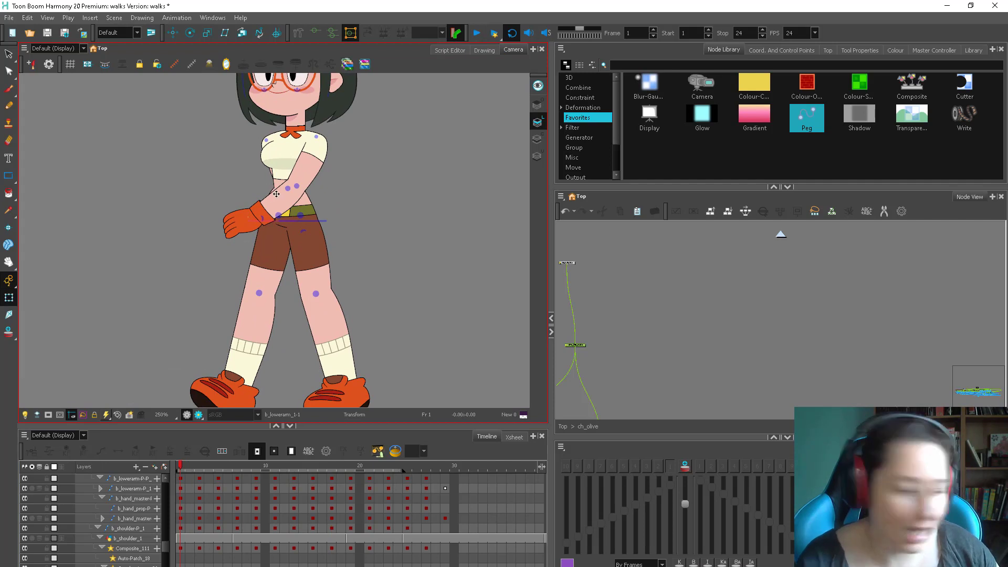
{"action": "left_click", "coordinate": [244, 221]}
{"action": "left_click", "coordinate": [199, 466]}
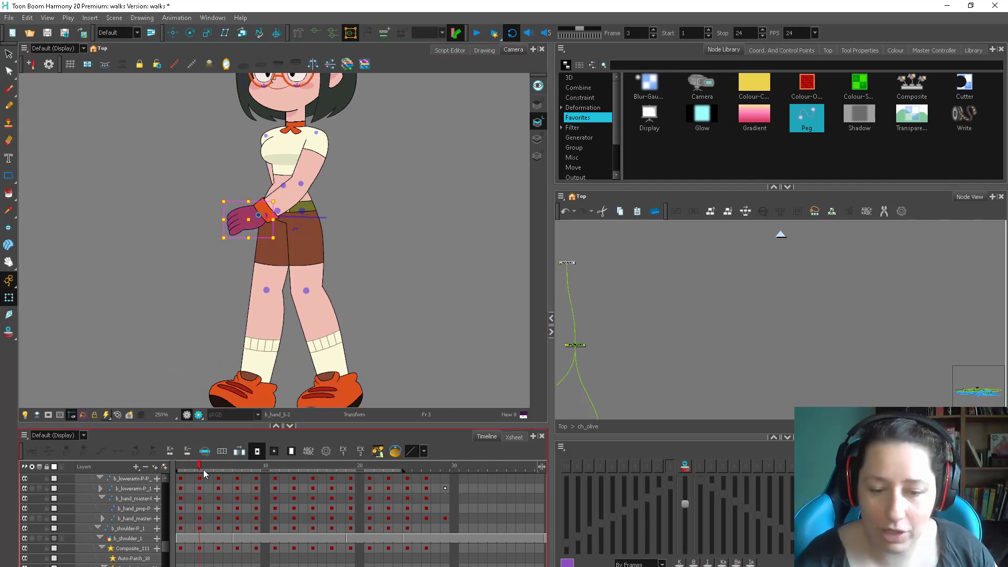
{"action": "left_click_drag", "start_coordinate": [212, 471], "coordinate": [303, 467]}
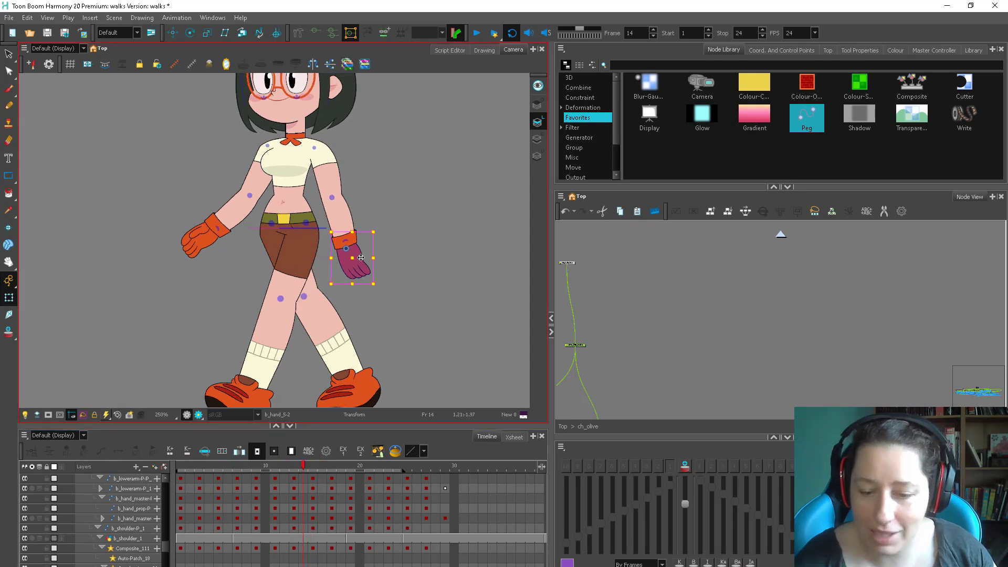
Step: Turn on onion skin and compare the front hand's poses between frames 11 and 13
{"action": "left_click", "coordinate": [685, 466]}
{"action": "key", "text": "comma"}
{"action": "key", "text": "comma"}
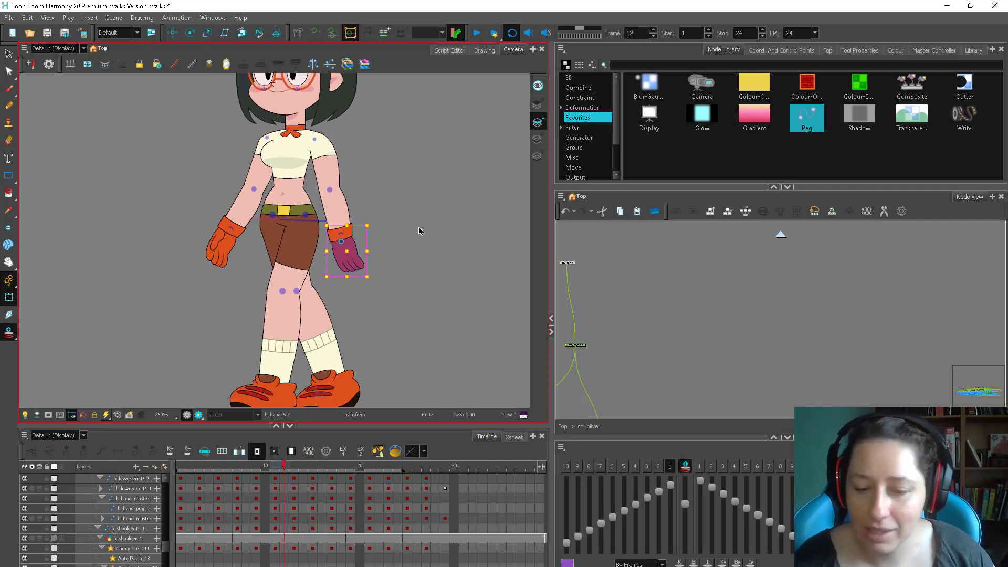
{"action": "left_click_drag", "start_coordinate": [274, 470], "coordinate": [285, 468]}
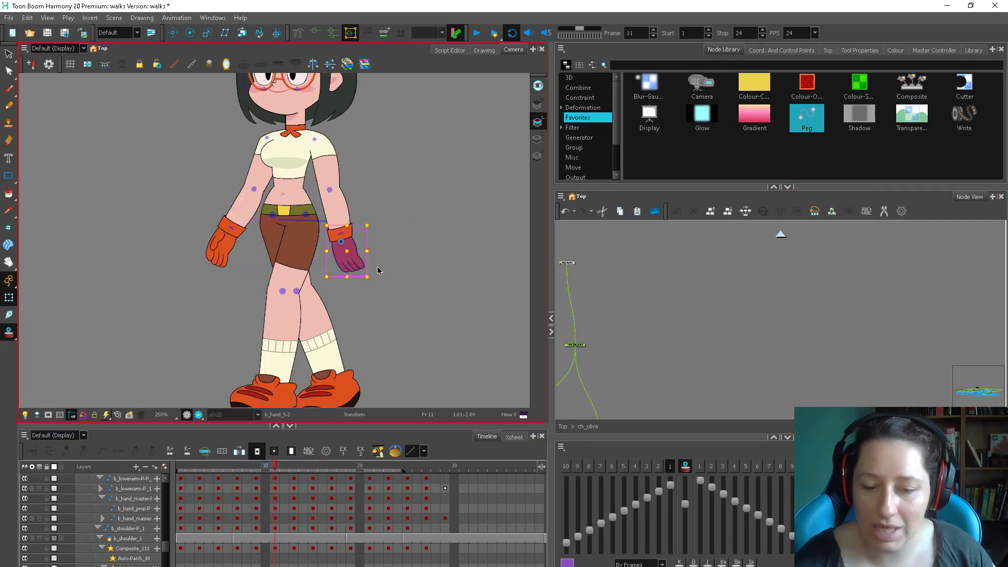
{"action": "key", "text": "period"}
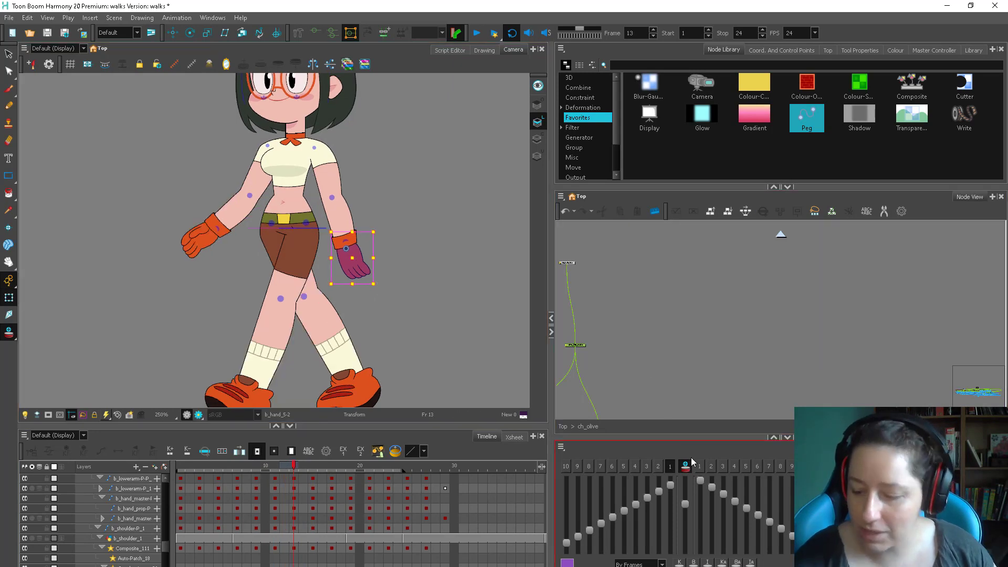
Step: Select the front hand's peg in the node network and rotate the hand slightly backward at frame 13
{"action": "key", "text": "o"}
{"action": "left_click", "coordinate": [782, 273]}
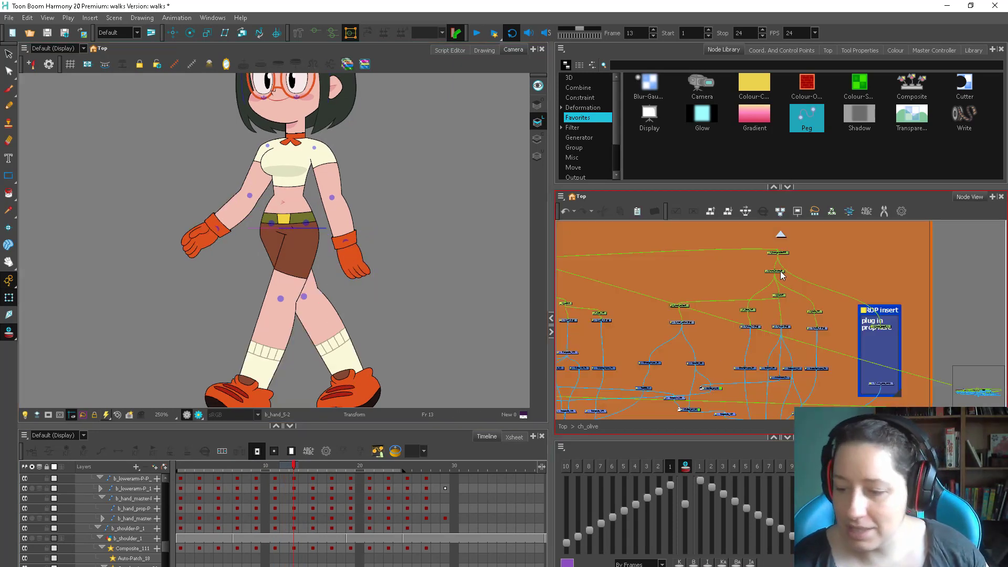
{"action": "left_click", "coordinate": [779, 271]}
{"action": "key", "text": "2"}
{"action": "key", "text": "space"}
{"action": "left_click_drag", "start_coordinate": [448, 283], "coordinate": [422, 280]}
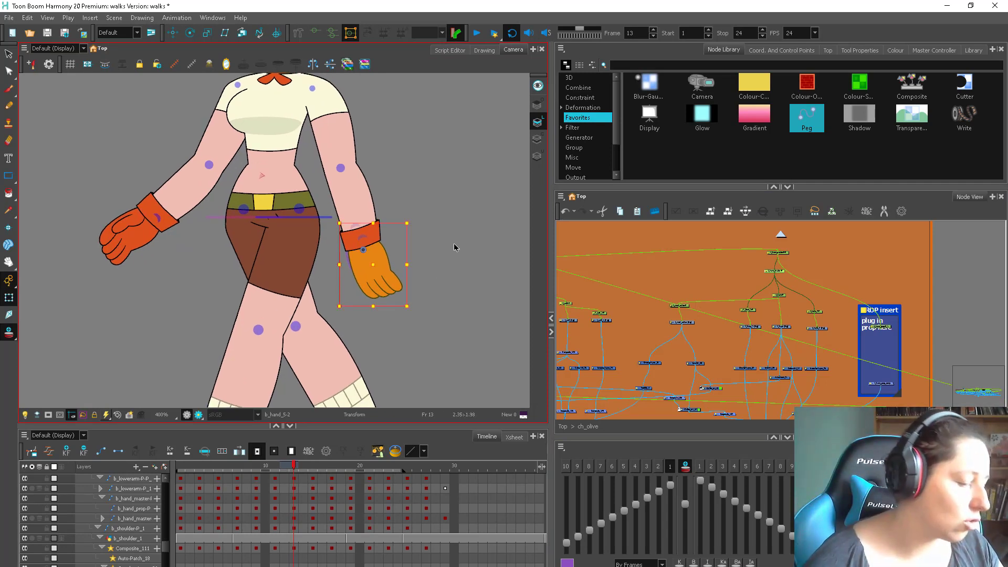
{"action": "left_click_drag", "start_coordinate": [415, 314], "coordinate": [426, 301]}
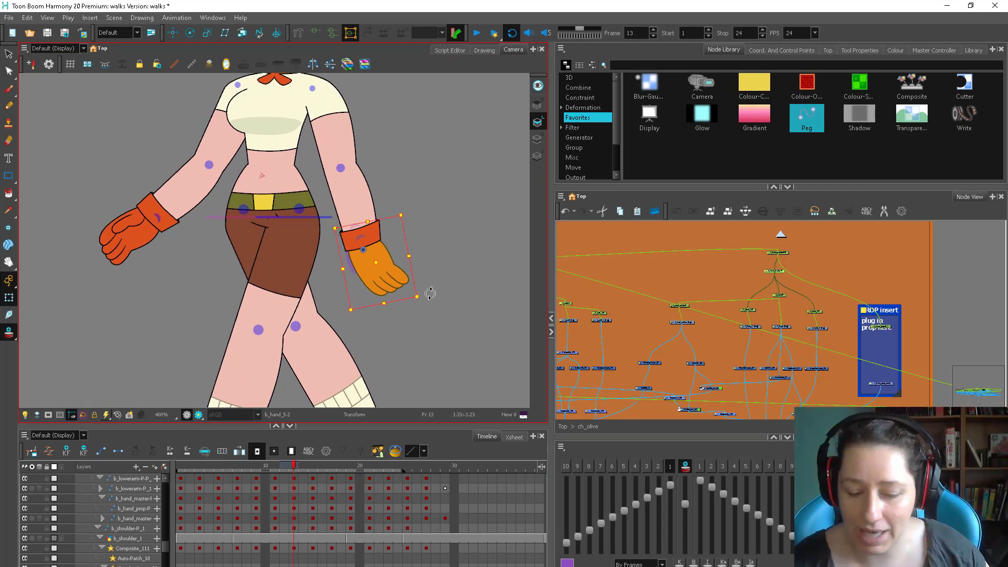
Step: Rotate the front hand slightly backward at frame 19 and extend the onion skin to two previous frames
{"action": "key", "text": "period"}
{"action": "key", "text": "period"}
{"action": "left_click", "coordinate": [802, 257]}
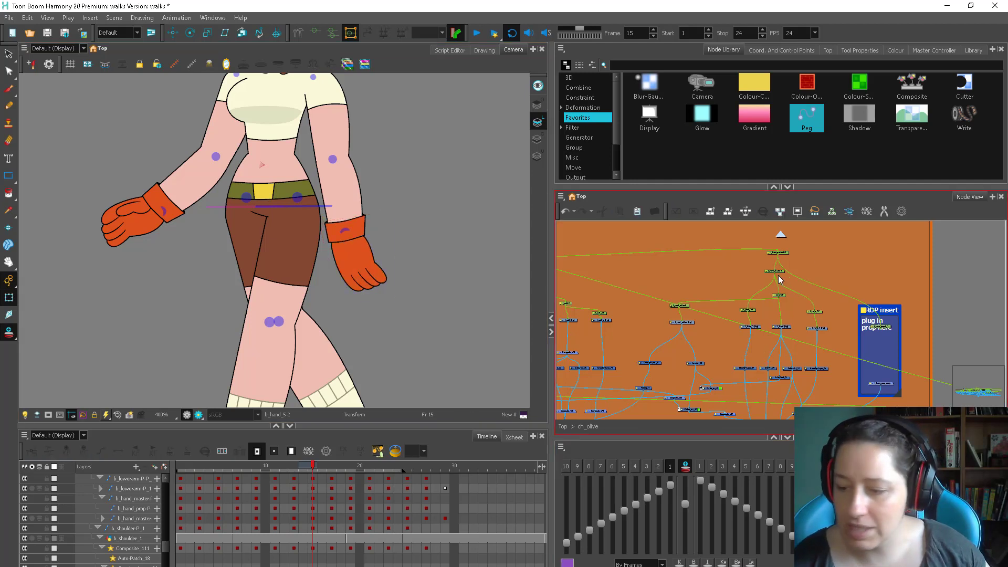
{"action": "left_click", "coordinate": [775, 272]}
{"action": "key", "text": "period"}
{"action": "key", "text": "period"}
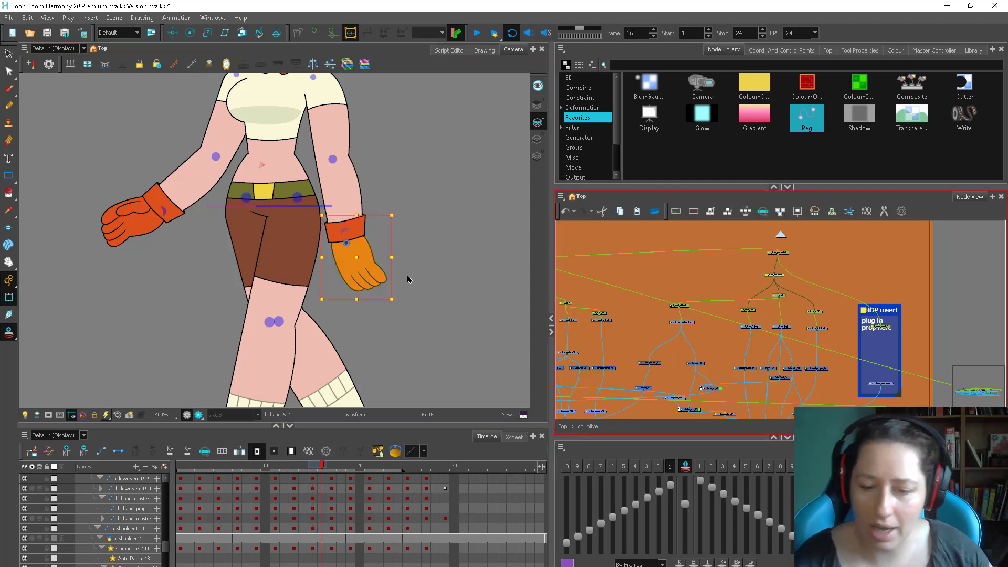
{"action": "key", "text": "period"}
{"action": "key", "text": "period"}
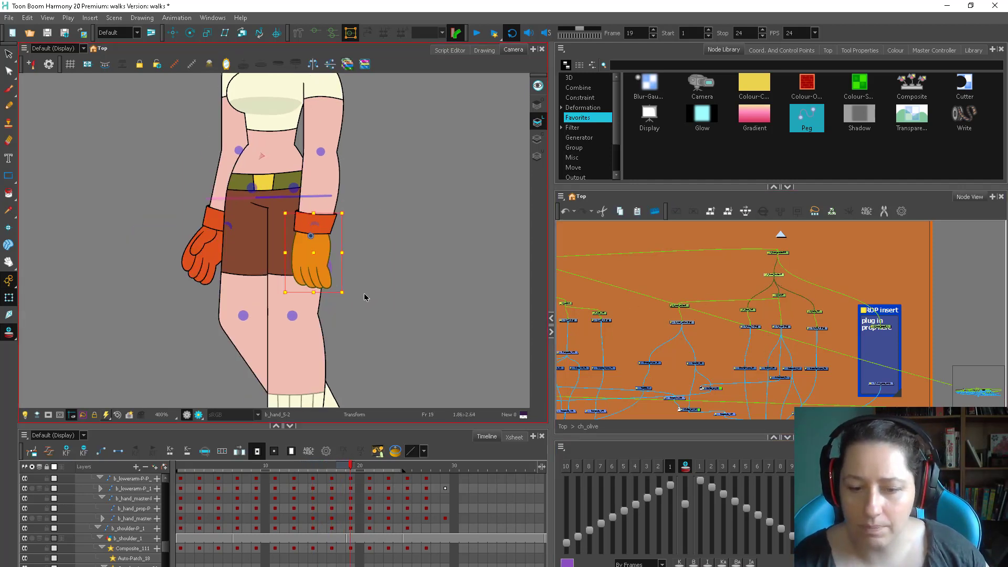
{"action": "left_click_drag", "start_coordinate": [347, 299], "coordinate": [359, 299]}
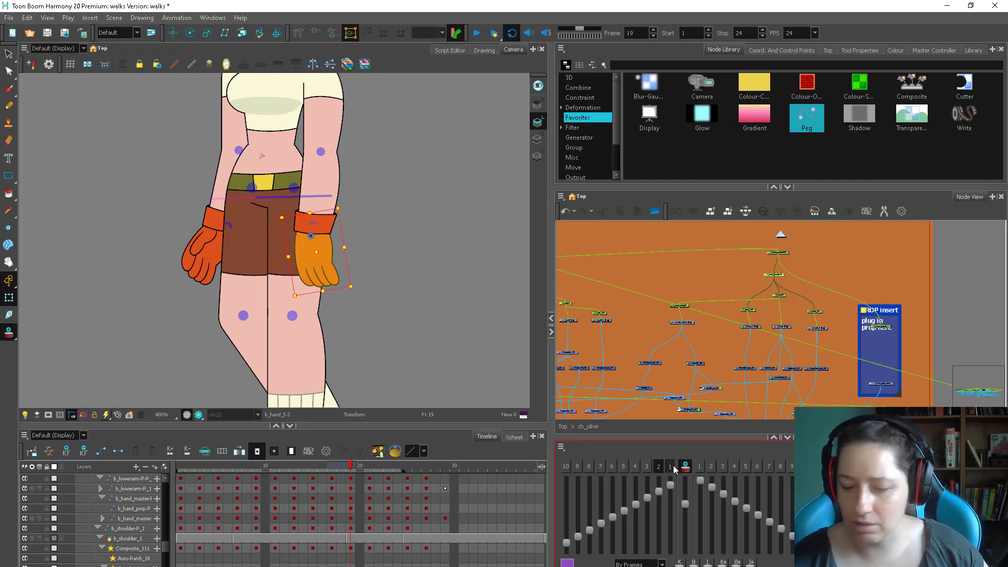
Step: Rotate the front hand backward at frame 21 so it trails the forward arm swing
{"action": "key", "text": "period"}
{"action": "key", "text": "period"}
{"action": "left_click_drag", "start_coordinate": [311, 294], "coordinate": [335, 279]}
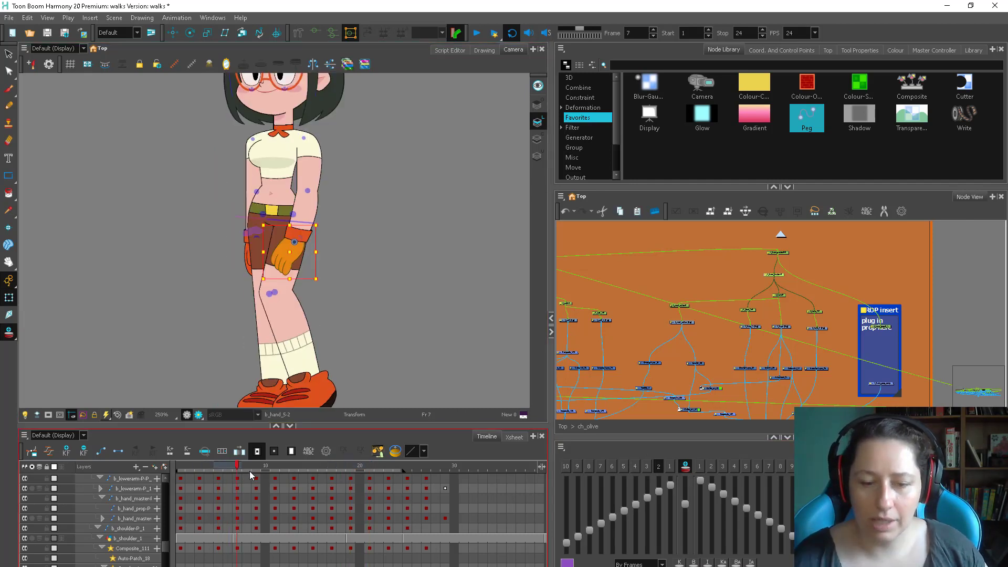
Step: Select the far hand at frame 1 and step through its swing up to frame 11
{"action": "left_click_drag", "start_coordinate": [250, 471], "coordinate": [314, 469]}
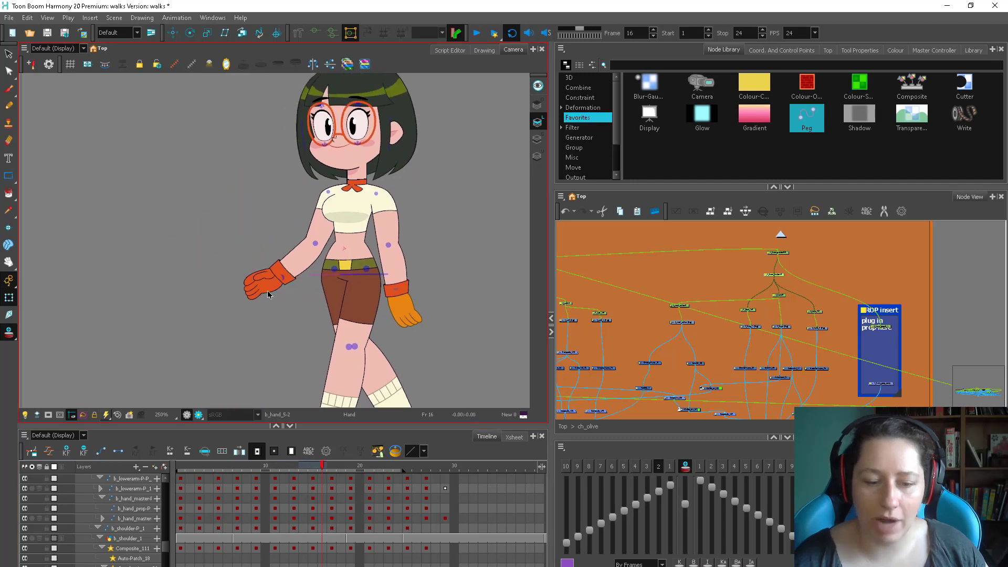
{"action": "left_click_drag", "start_coordinate": [193, 467], "coordinate": [180, 466]}
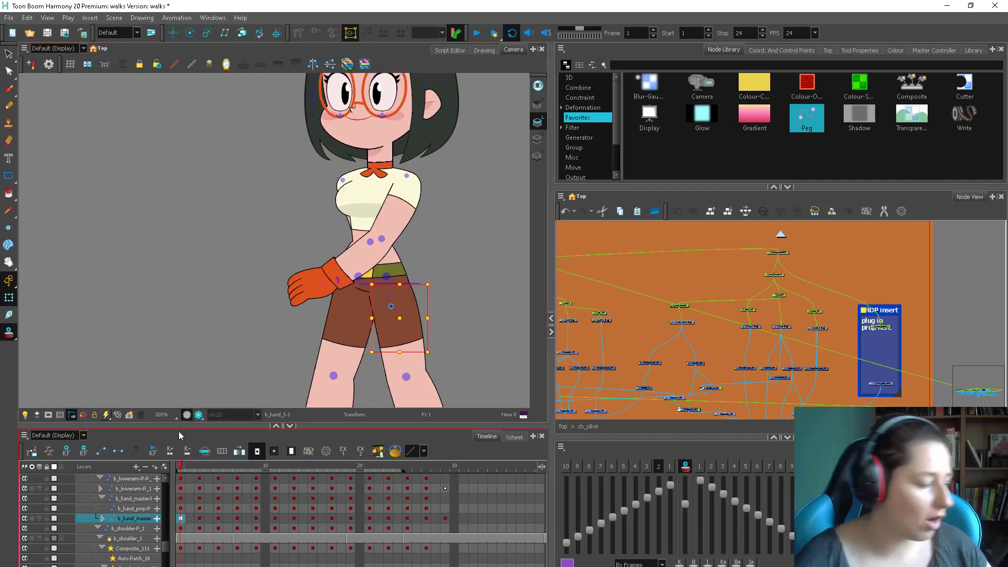
{"action": "key", "text": "period"}
{"action": "key", "text": "period"}
{"action": "key", "text": "period"}
{"action": "key", "text": "period"}
{"action": "key", "text": "period"}
{"action": "key", "text": "period"}
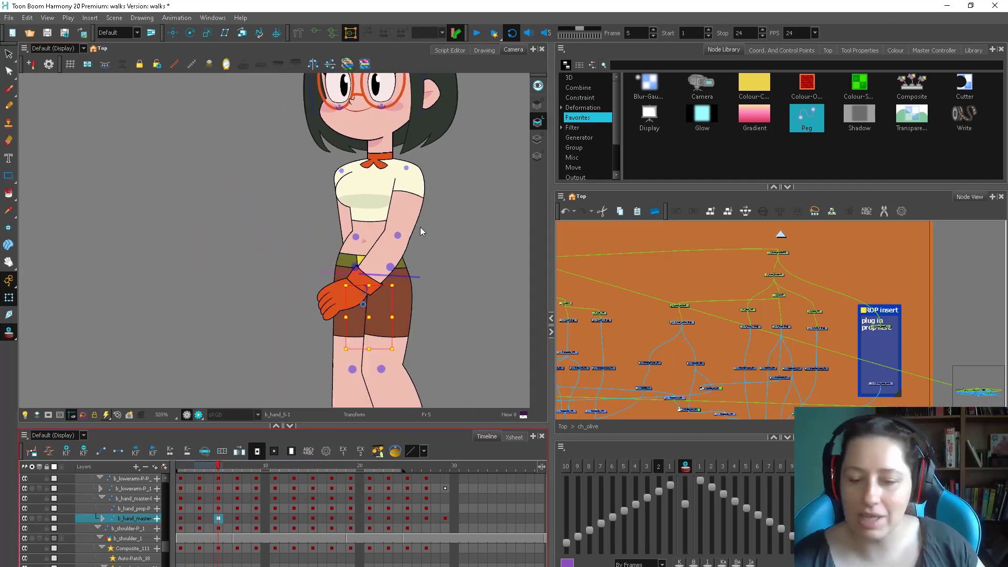
{"action": "key", "text": "period"}
{"action": "key", "text": "period"}
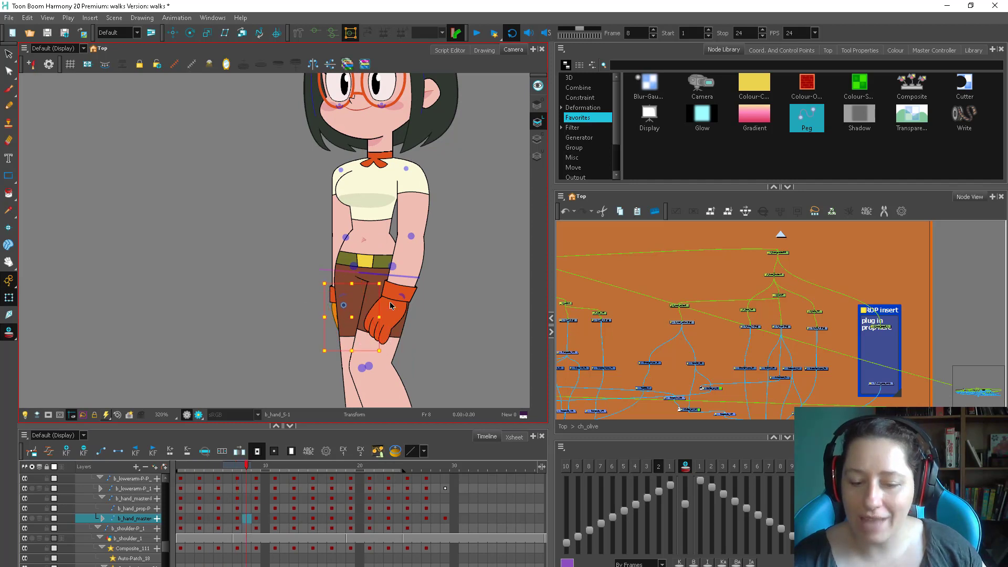
{"action": "key", "text": "period"}
{"action": "key", "text": "period"}
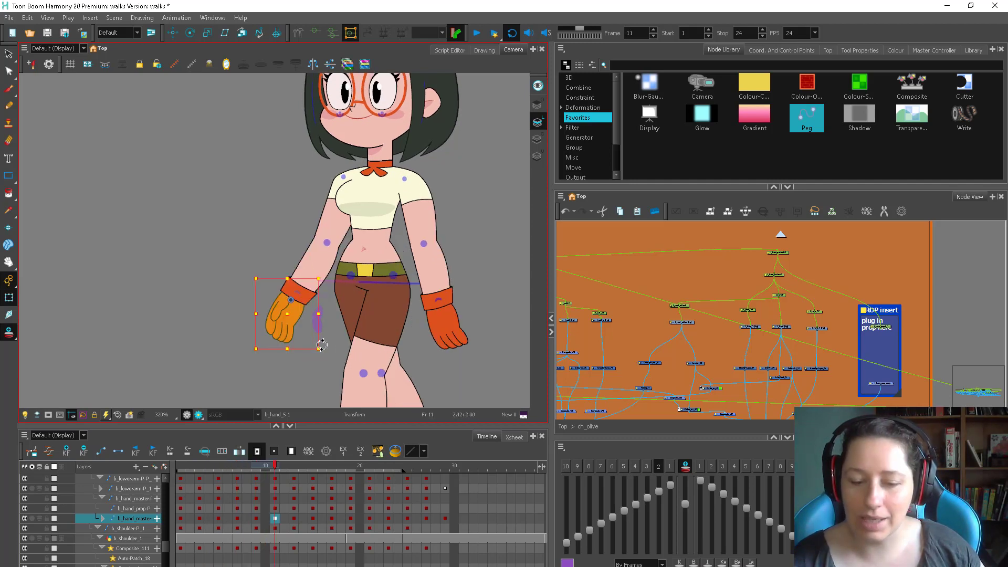
Step: Rotate the far hand slightly downward at frame 13 so it trails the forward arm swing, and check the poses up to frame 19
{"action": "key", "text": "period"}
{"action": "key", "text": "period"}
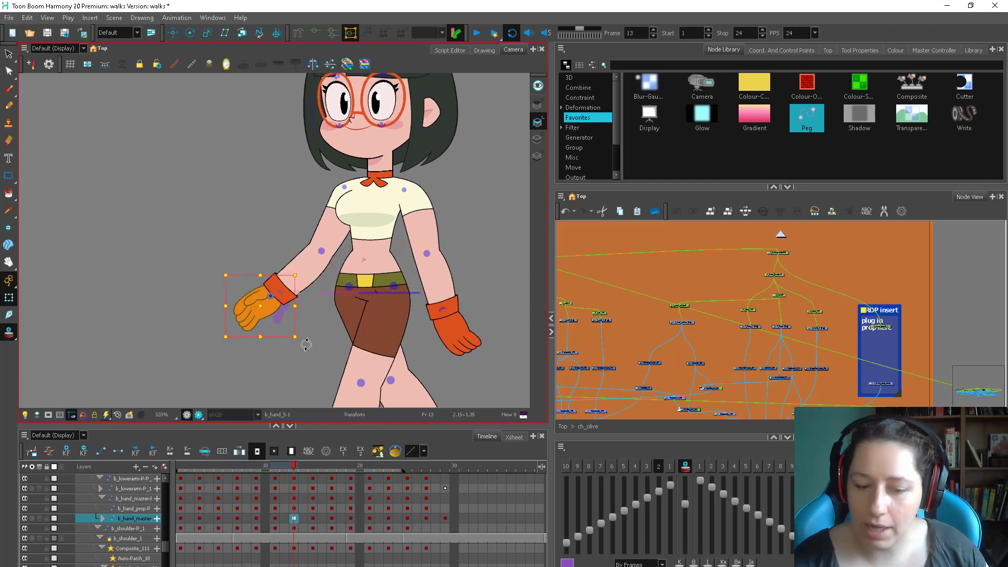
{"action": "left_click_drag", "start_coordinate": [306, 344], "coordinate": [311, 324]}
{"action": "key", "text": "period"}
{"action": "key", "text": "period"}
{"action": "key", "text": "period"}
{"action": "key", "text": "period"}
{"action": "key", "text": "period"}
{"action": "key", "text": "period"}
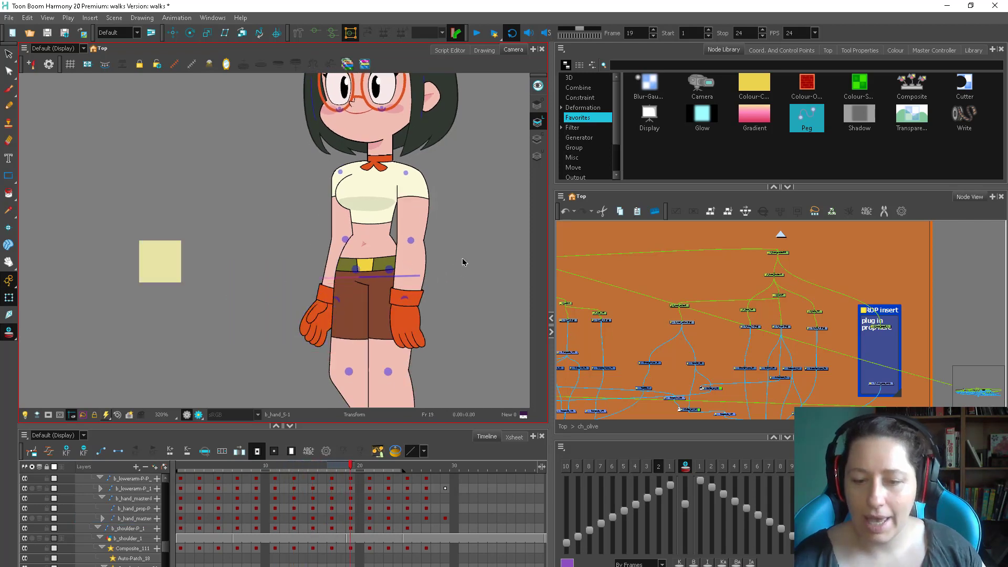
Step: Deselect the hand and play back the full-body walk cycle to review the hand motion
{"action": "scroll", "coordinate": [462, 259], "scroll_direction": "down", "scroll_amount": 3}
{"action": "left_click", "coordinate": [591, 245]}
{"action": "left_click", "coordinate": [441, 281]}
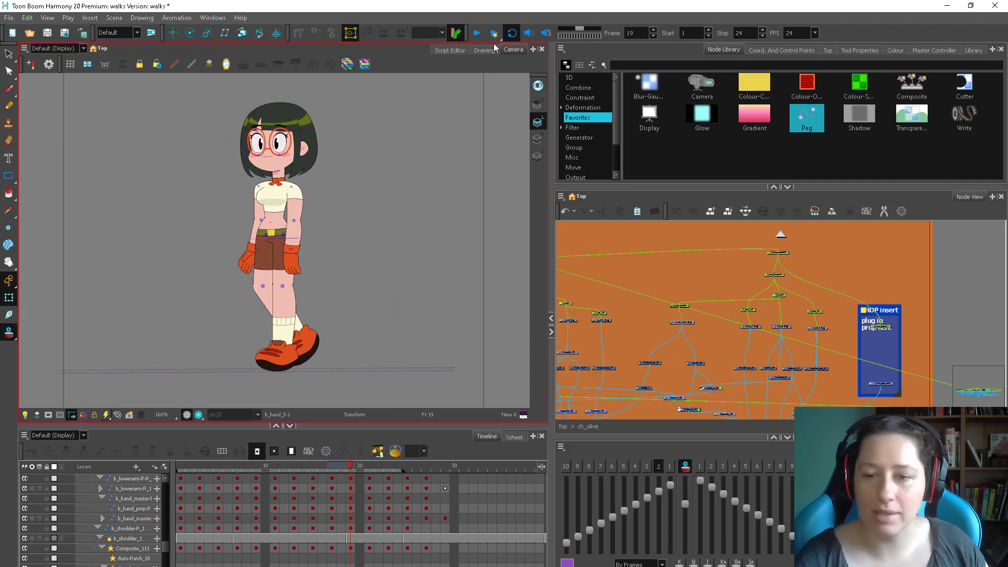
{"action": "left_click", "coordinate": [476, 33]}
Step: Set Animate Off, tilt the upper body slightly forward for the whole cycle, and play it back
{"action": "left_click", "coordinate": [309, 147]}
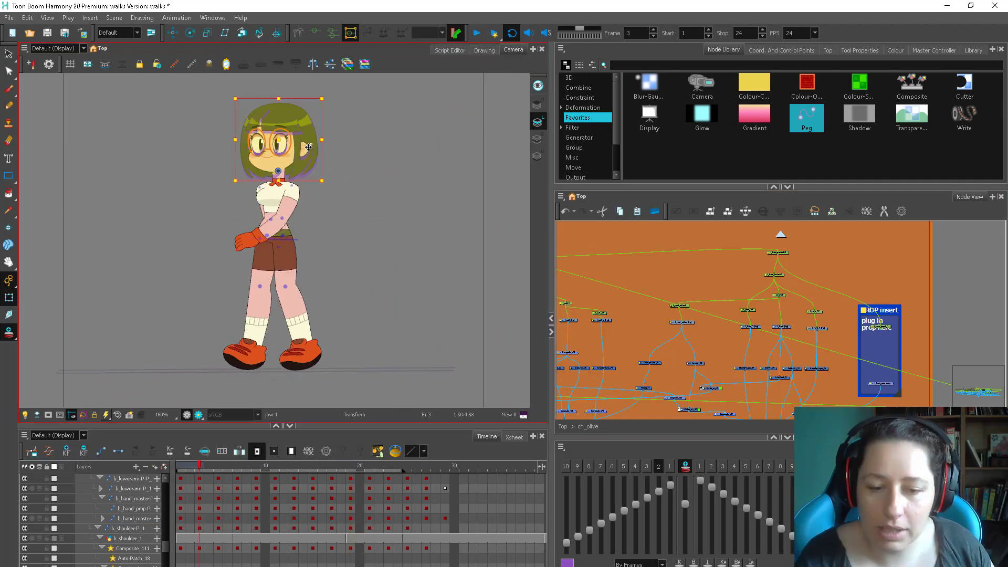
{"action": "key", "text": "b"}
{"action": "left_click", "coordinate": [16, 286]}
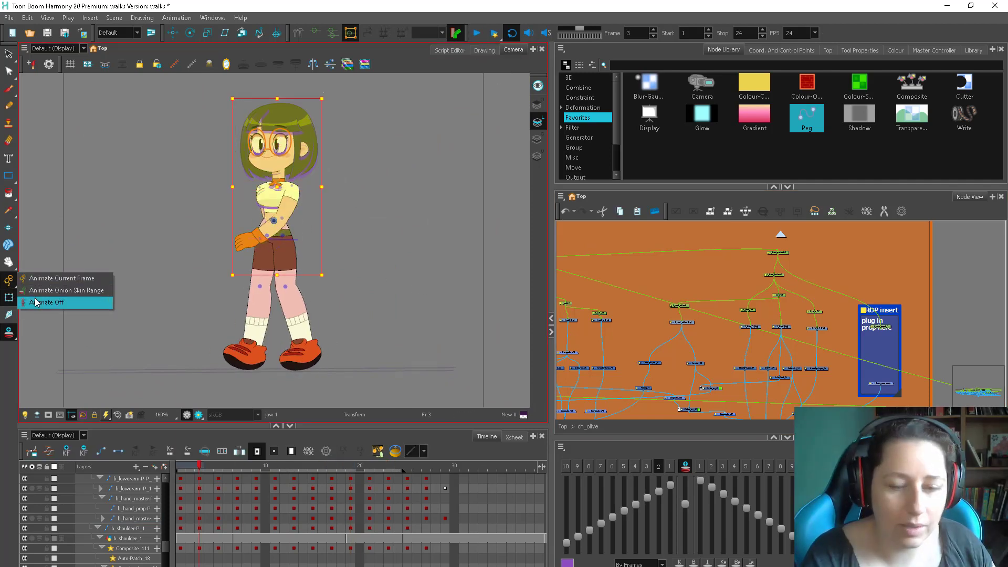
{"action": "left_click", "coordinate": [39, 302]}
{"action": "left_click_drag", "start_coordinate": [329, 96], "coordinate": [325, 94]}
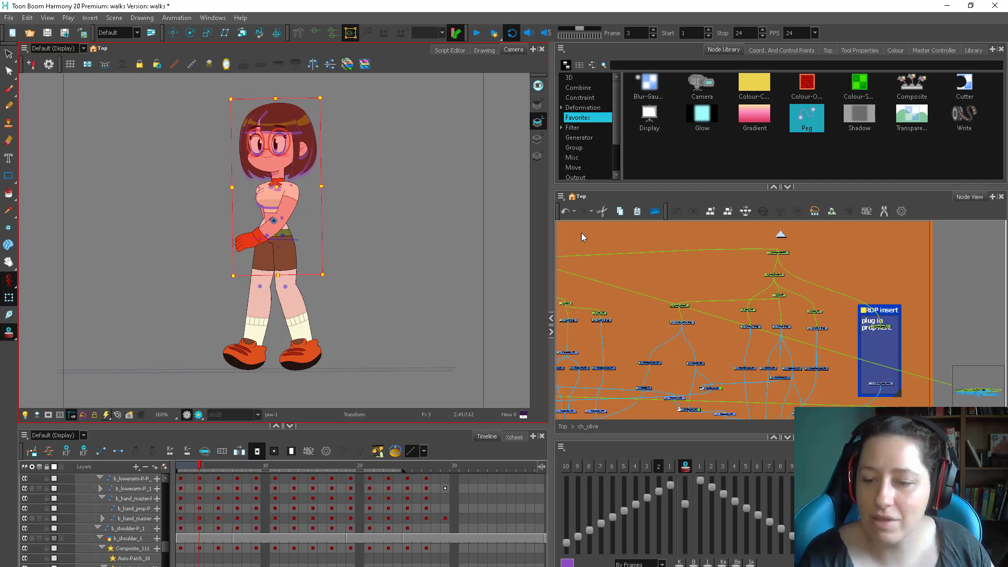
{"action": "key", "text": "Escape"}
{"action": "left_click", "coordinate": [477, 32]}
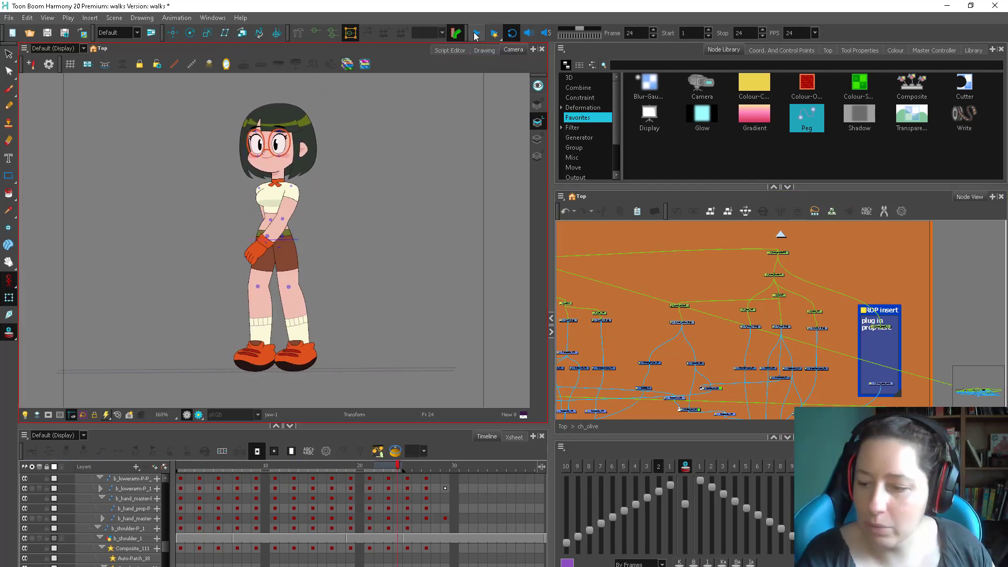
Step: Locate the olive_34fr_master peg in the node network and open its Y position curve in the Bezier Editor
{"action": "left_click", "coordinate": [694, 299]}
{"action": "left_click_drag", "start_coordinate": [985, 393], "coordinate": [980, 389]}
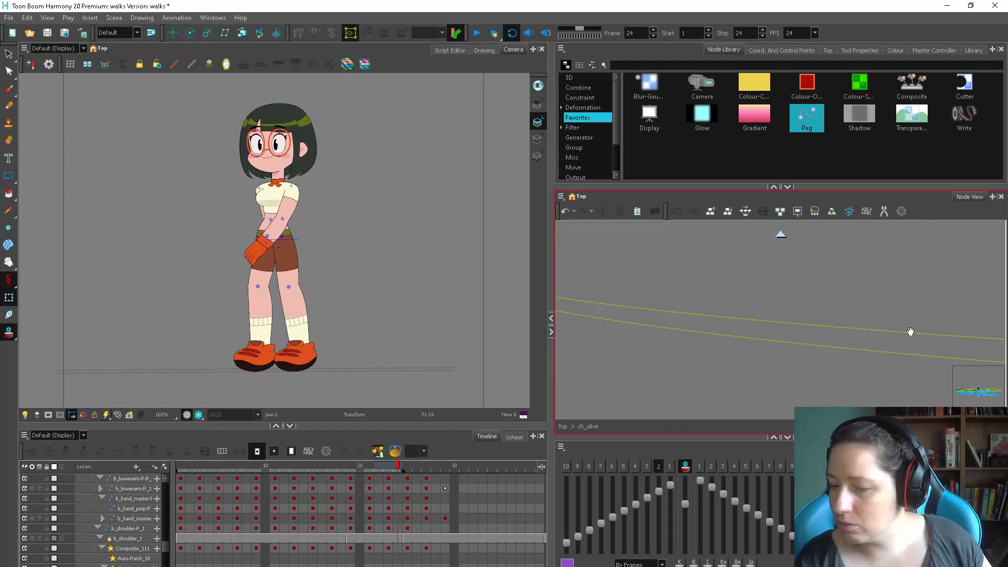
{"action": "left_click_drag", "start_coordinate": [656, 286], "coordinate": [987, 344]}
{"action": "left_click_drag", "start_coordinate": [605, 282], "coordinate": [725, 359]}
{"action": "scroll", "coordinate": [668, 301], "scroll_direction": "up", "scroll_amount": 2}
{"action": "left_click", "coordinate": [659, 298]}
{"action": "left_click", "coordinate": [396, 315]}
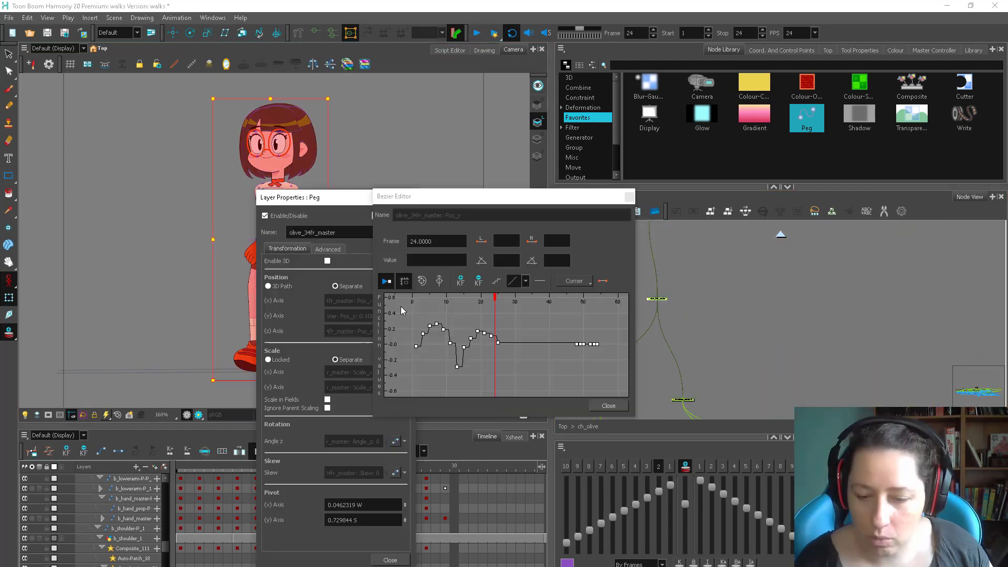
Step: Soften the master's vertical bounce by lowering the Y curve points around frames 3 to 9 and raising the dip at frame 13
{"action": "left_click", "coordinate": [505, 317]}
{"action": "scroll", "coordinate": [505, 318], "scroll_direction": "up", "scroll_amount": 2}
{"action": "left_click_drag", "start_coordinate": [431, 310], "coordinate": [474, 332]}
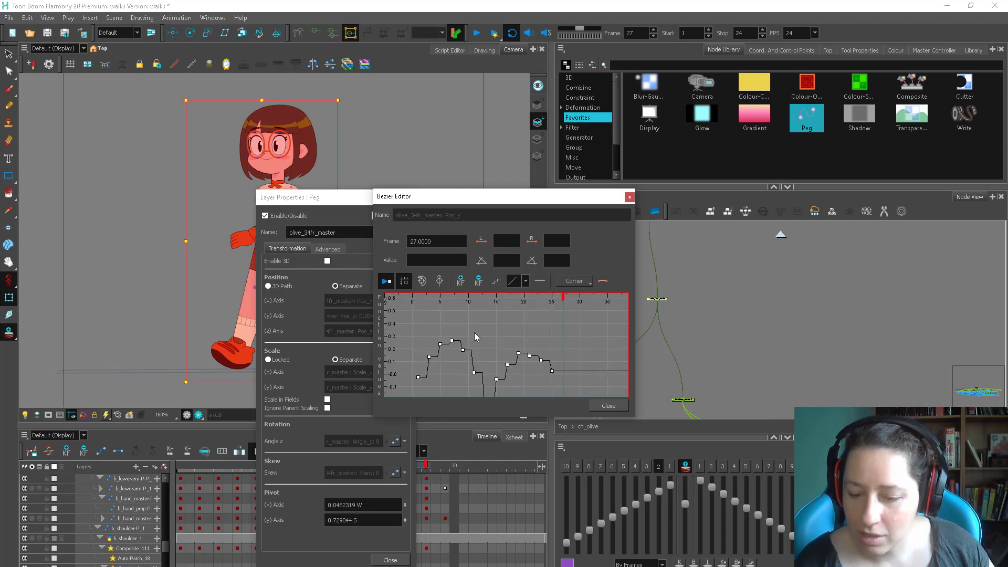
{"action": "mouse_move", "coordinate": [424, 366]}
{"action": "left_mouse_down"}
{"action": "mouse_move", "coordinate": [467, 337]}
{"action": "mouse_move", "coordinate": [463, 357]}
{"action": "mouse_move", "coordinate": [441, 356]}
{"action": "left_mouse_up"}
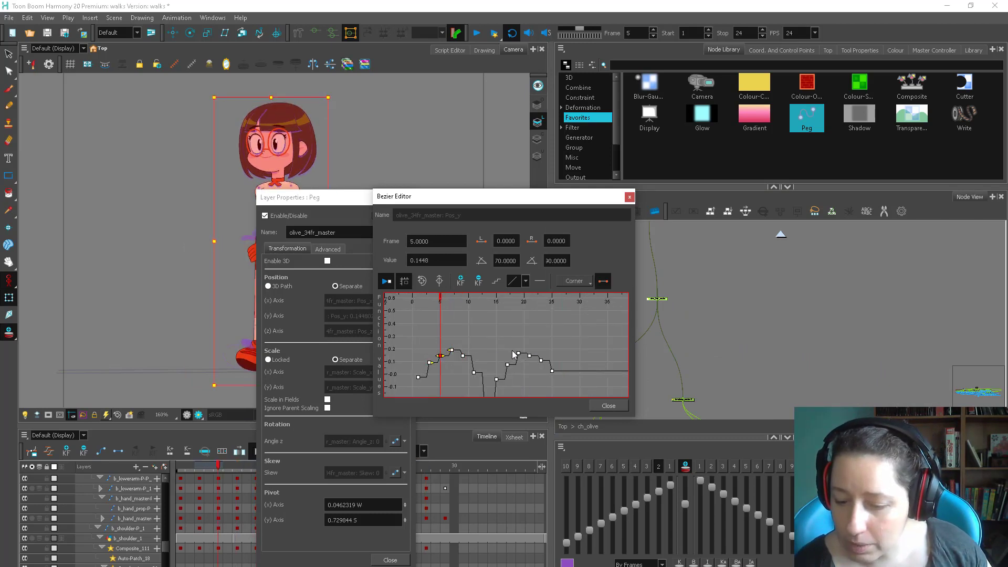
{"action": "left_click_drag", "start_coordinate": [505, 367], "coordinate": [465, 350]}
{"action": "left_click", "coordinate": [474, 380]}
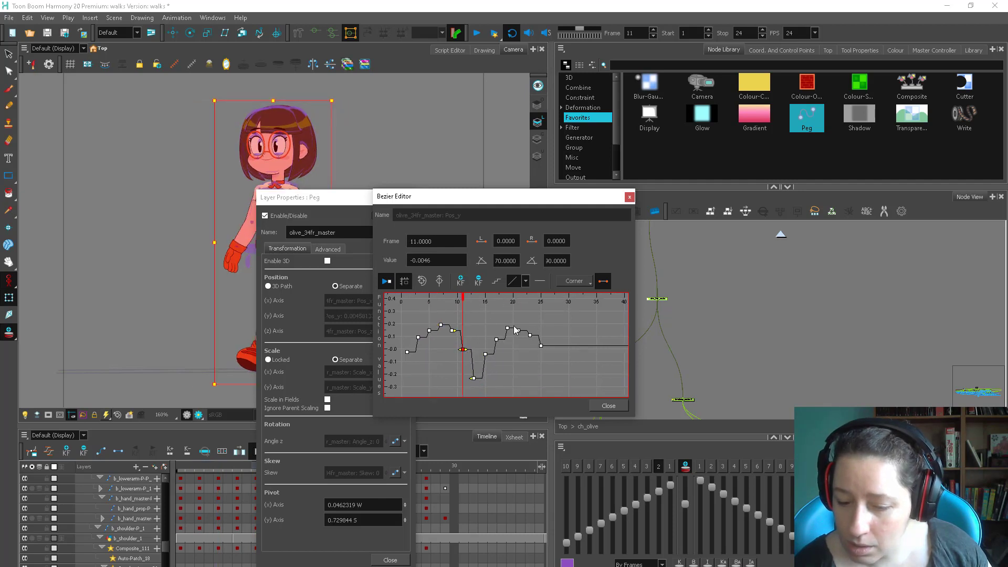
{"action": "left_click", "coordinate": [604, 408]}
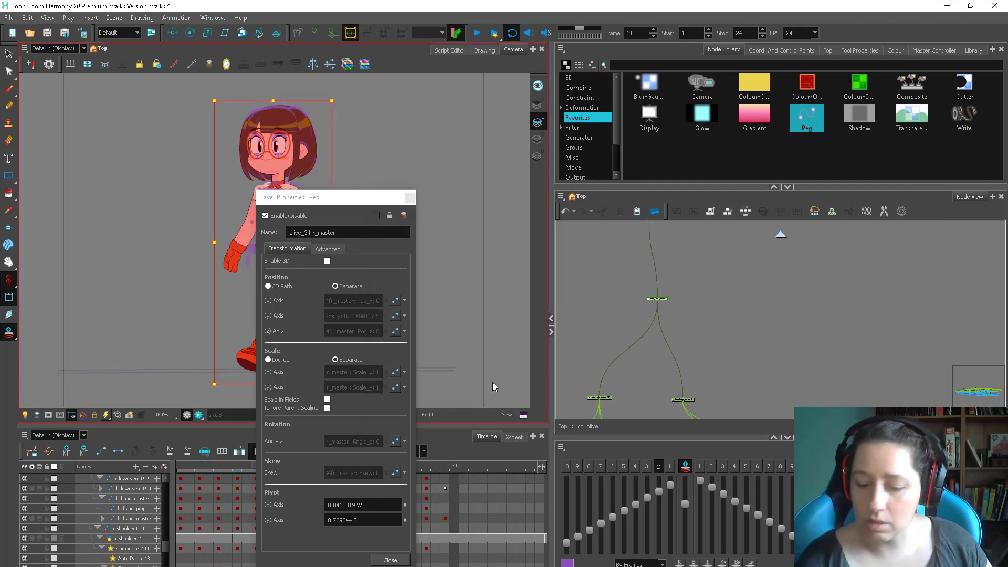
{"action": "left_click", "coordinate": [391, 560]}
{"action": "key", "text": "Escape"}
Step: Play back the walk cycle with the whole character in view to check the softened bounce
{"action": "key", "text": "1"}
{"action": "key", "text": "1"}
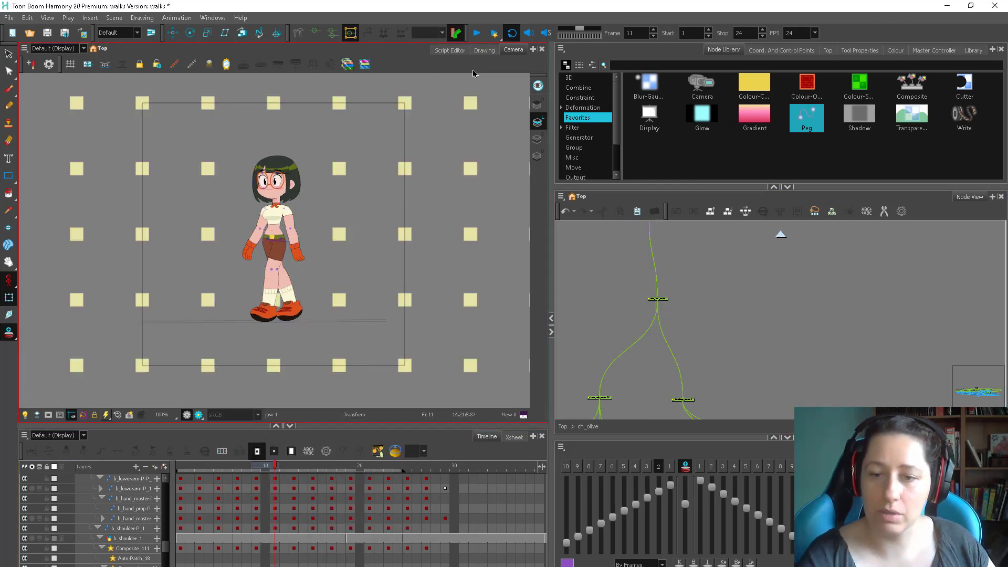
{"action": "key", "text": "Return"}
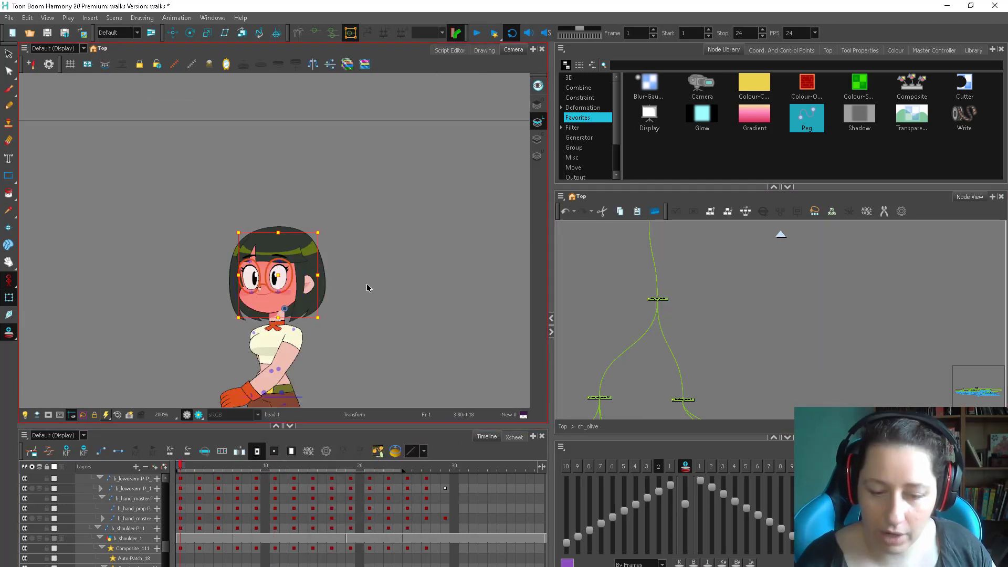
Step: Select the whole head, switch to Animate Current Frame, and move to frame 5
{"action": "key", "text": "2"}
{"action": "key", "text": "2"}
{"action": "key", "text": "b"}
{"action": "left_click", "coordinate": [8, 281]}
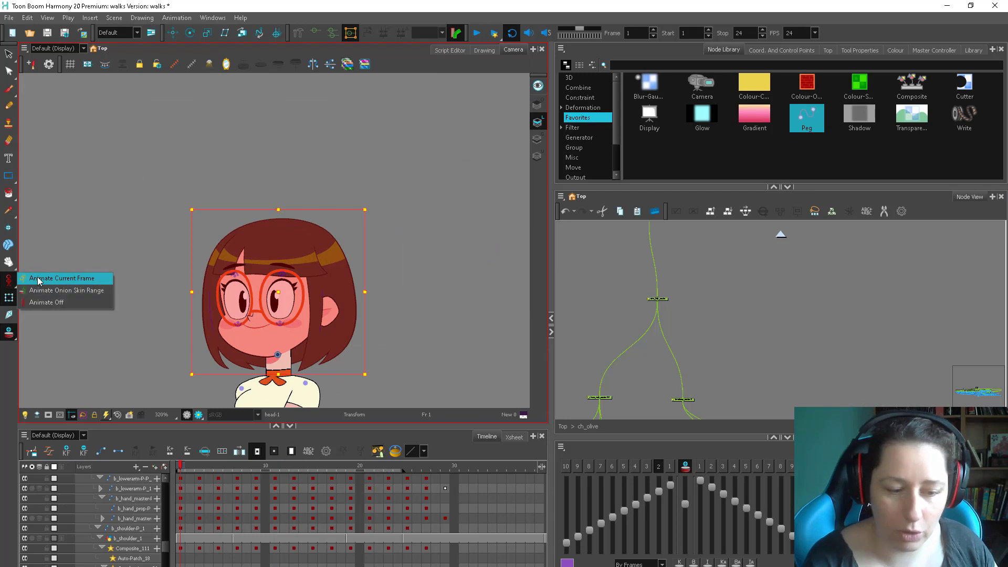
{"action": "left_click", "coordinate": [52, 283]}
{"action": "left_click", "coordinate": [209, 468]}
{"action": "left_click", "coordinate": [218, 467]}
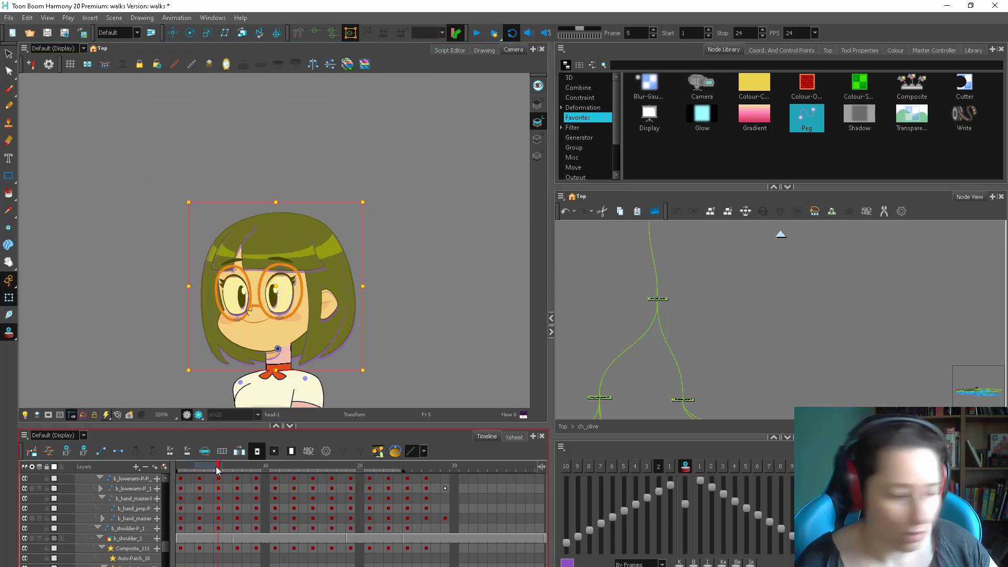
Step: Compare the head's poses from frame 1 to frame 5 and tilt the head slightly forward at frame 3
{"action": "key", "text": "comma"}
{"action": "key", "text": "comma"}
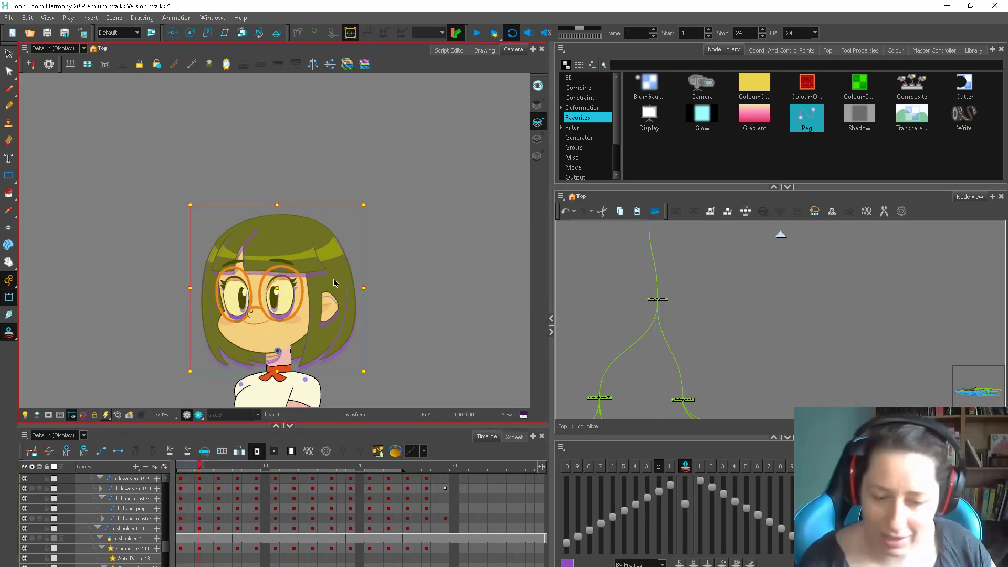
{"action": "key", "text": "comma"}
{"action": "key", "text": "comma"}
{"action": "key", "text": "period"}
{"action": "key", "text": "period"}
{"action": "key", "text": "period"}
{"action": "key", "text": "period"}
{"action": "key", "text": "period"}
{"action": "key", "text": "period"}
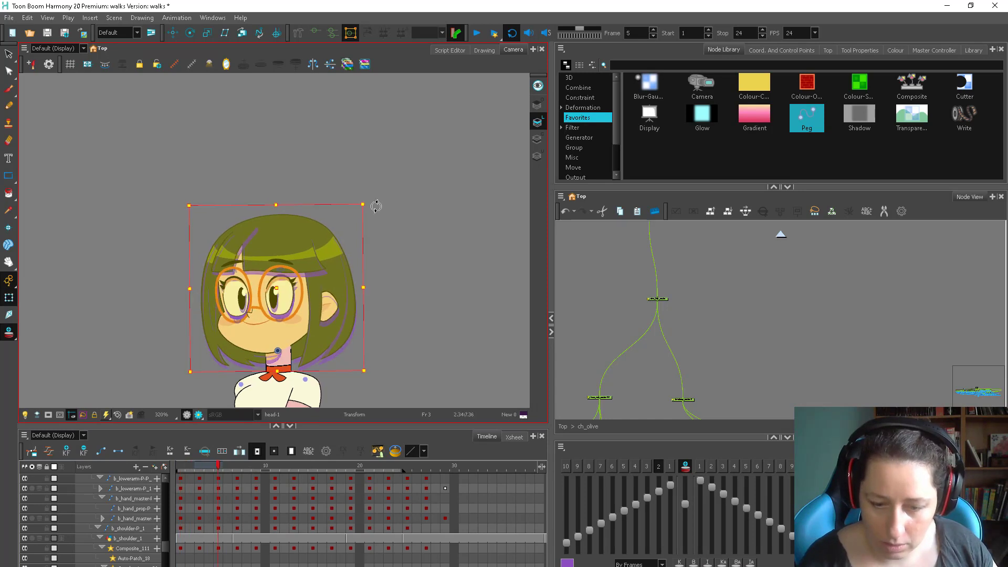
Step: Adjust the head's tilt frame by frame up to frame 17 so it follows the body's bounce
{"action": "key", "text": "period"}
{"action": "key", "text": "period"}
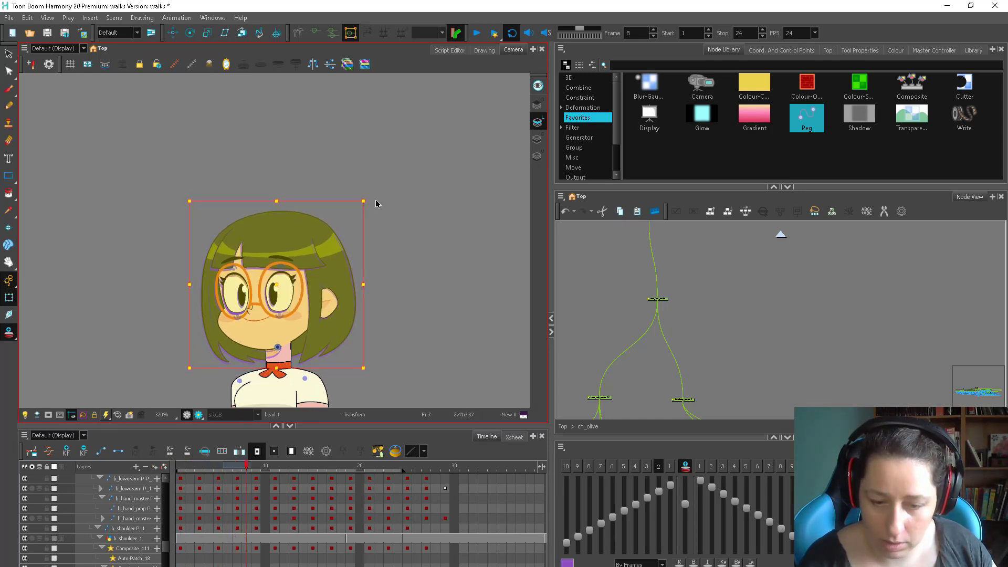
{"action": "key", "text": "period"}
{"action": "key", "text": "period"}
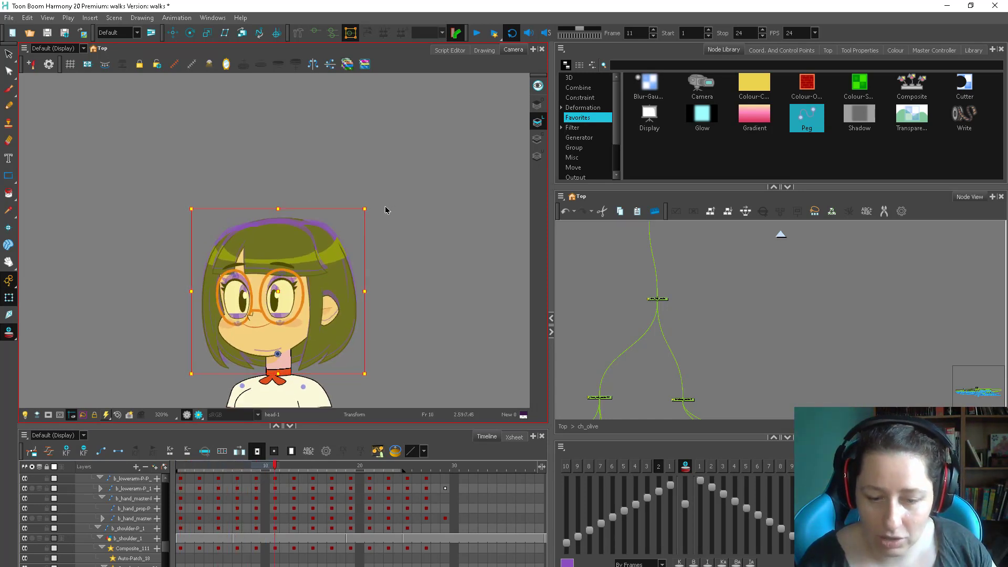
{"action": "key", "text": "period"}
{"action": "key", "text": "period"}
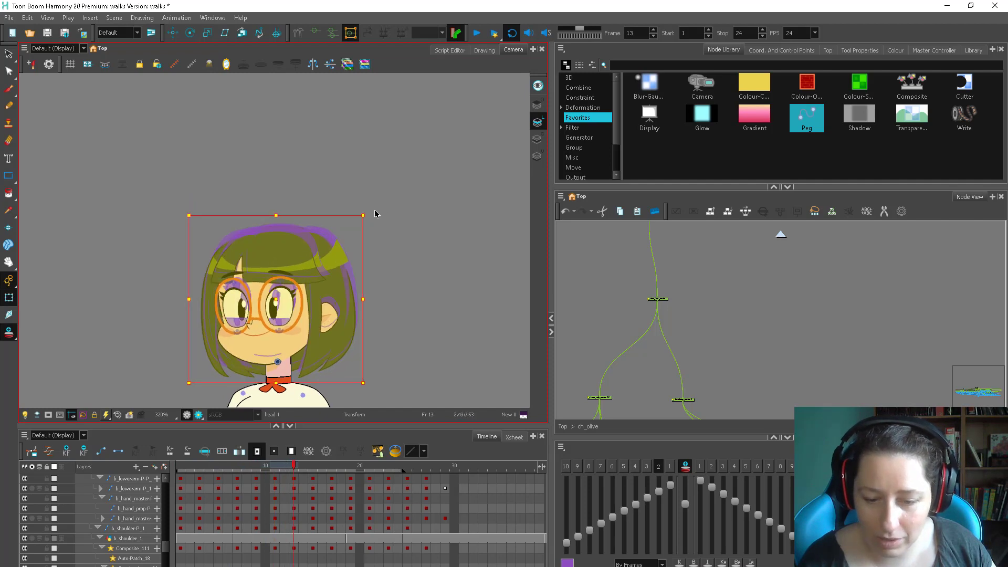
{"action": "key", "text": "period"}
{"action": "key", "text": "period"}
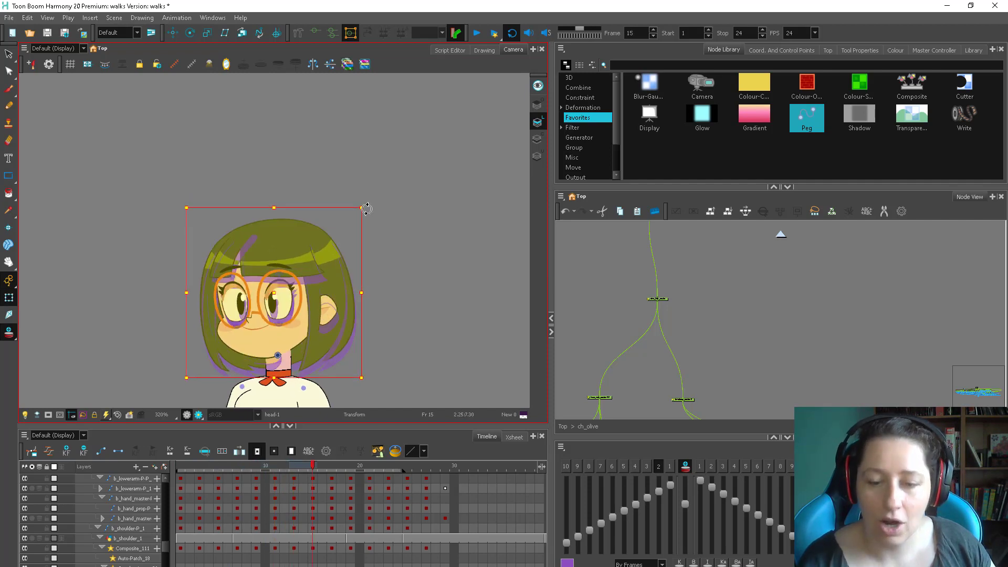
{"action": "key", "text": "period"}
{"action": "key", "text": "period"}
{"action": "key", "text": "period"}
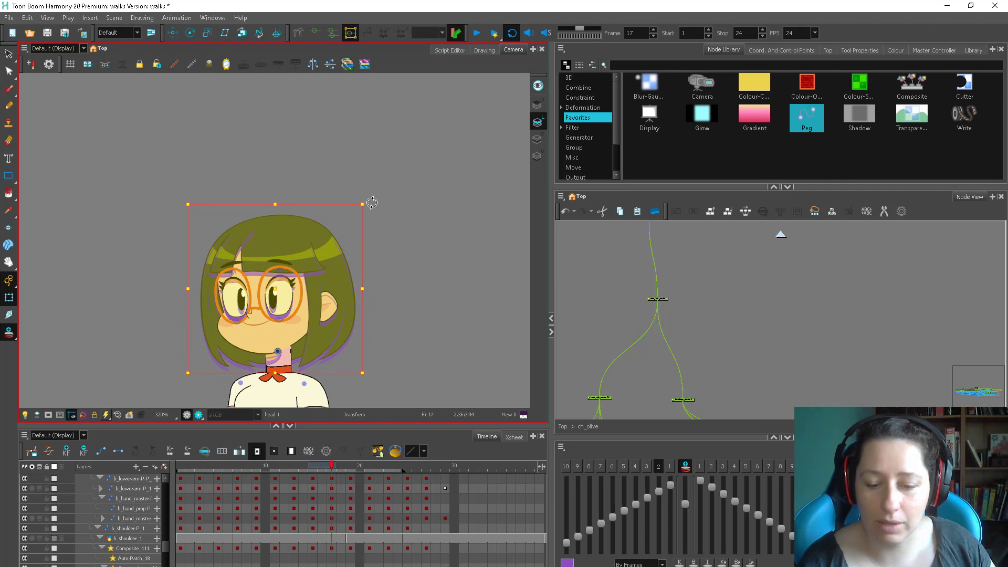
Step: Play back the walk cycle to review the head's motion
{"action": "scroll", "coordinate": [371, 203], "scroll_direction": "down", "scroll_amount": 2}
{"action": "left_click", "coordinate": [476, 33]}
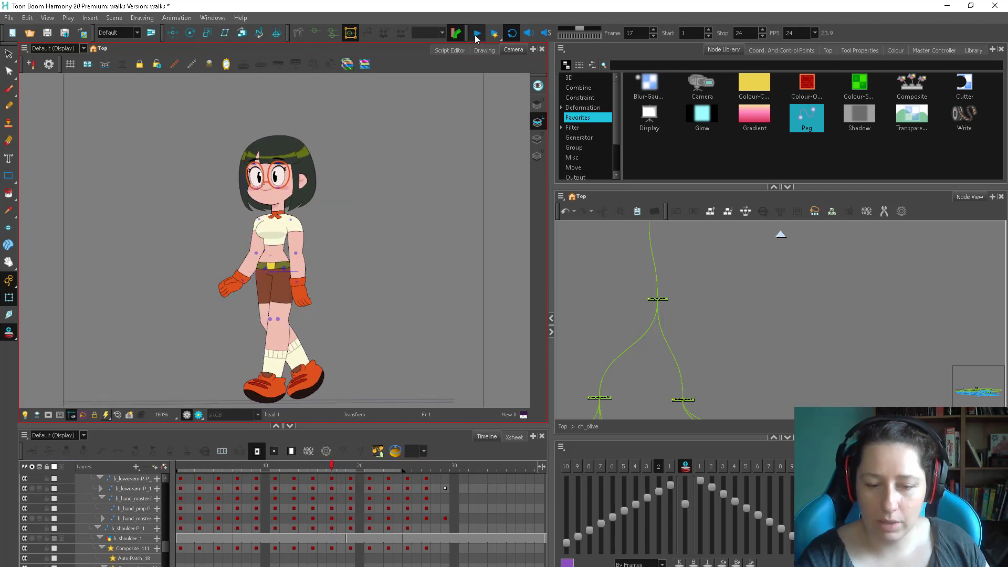
{"action": "scroll", "coordinate": [288, 282], "scroll_direction": "up", "scroll_amount": 2}
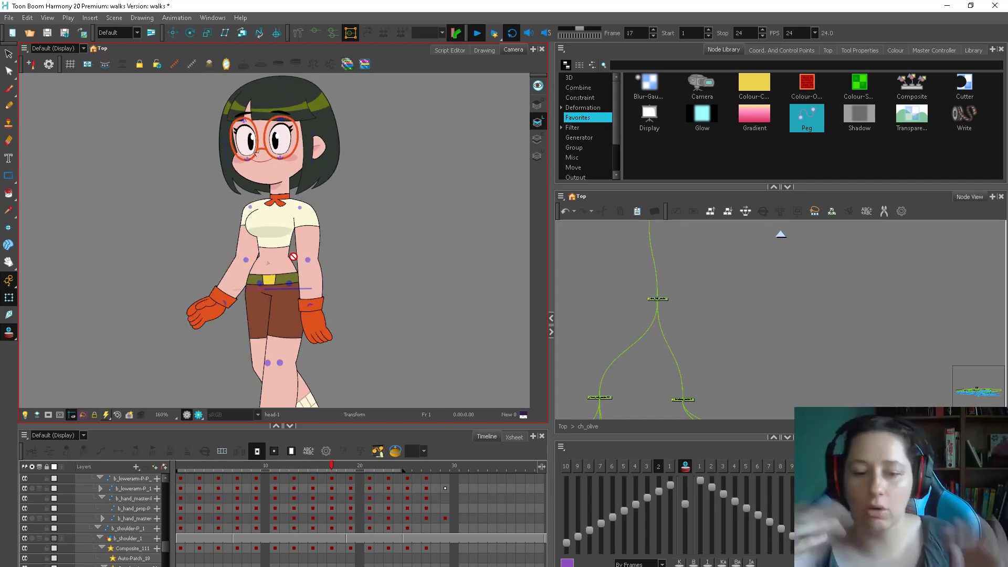
{"action": "left_click", "coordinate": [478, 33]}
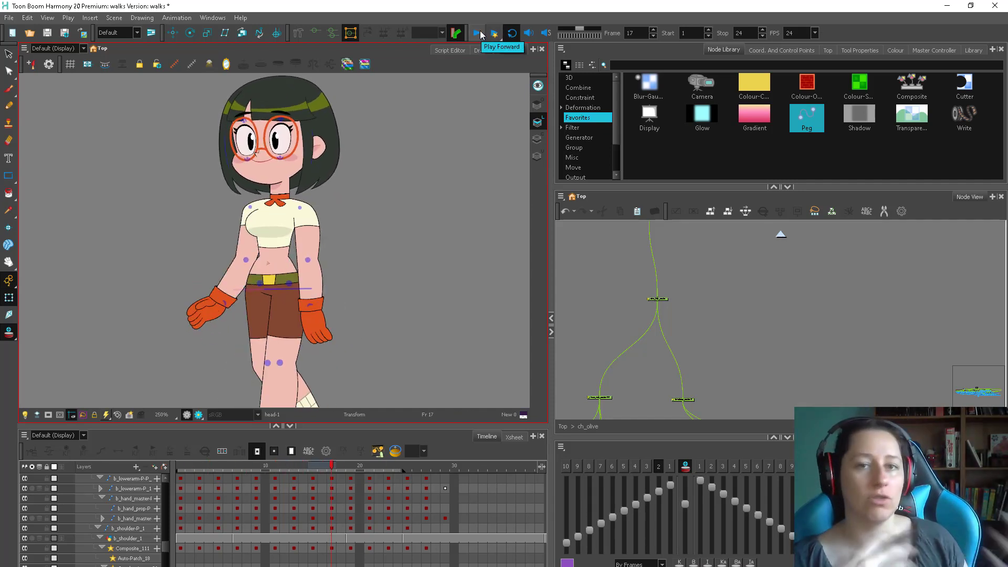
{"action": "left_click", "coordinate": [591, 234]}
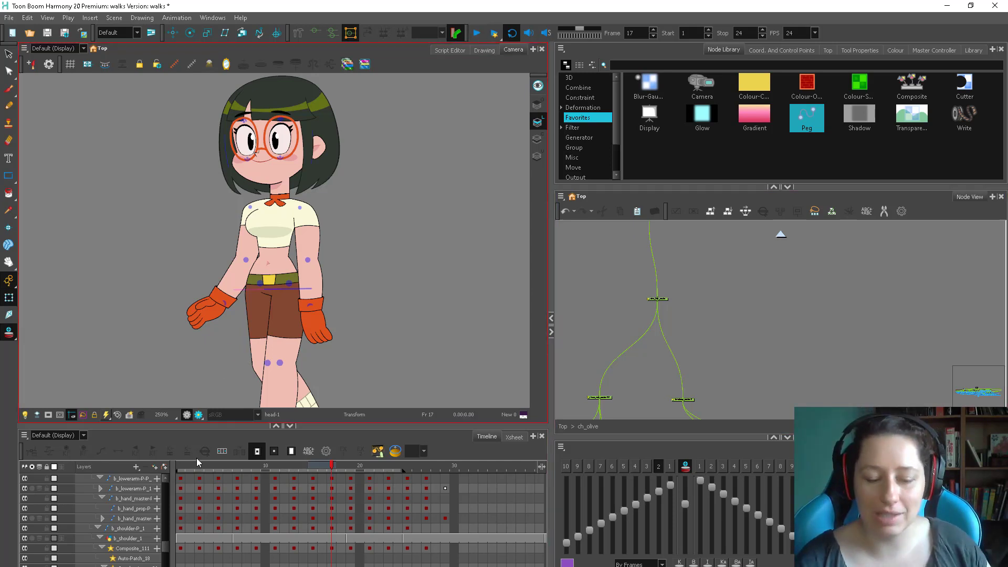
Step: Scrub through the whole walk cycle, return to frame 1, and examine the head up close
{"action": "left_click_drag", "start_coordinate": [182, 466], "coordinate": [435, 466]}
{"action": "left_click_drag", "start_coordinate": [410, 423], "coordinate": [149, 442]}
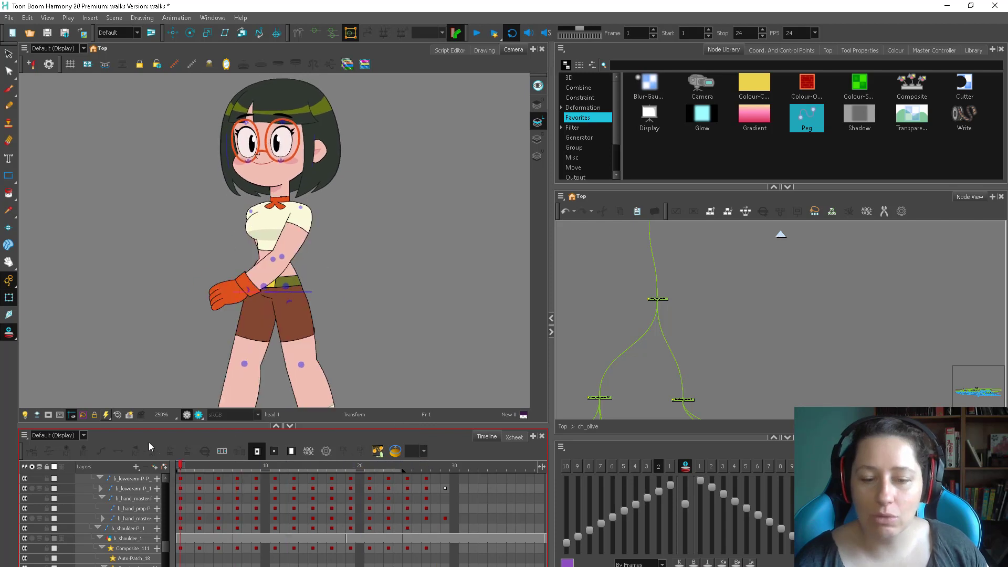
{"action": "left_click_drag", "start_coordinate": [292, 185], "coordinate": [318, 294]}
{"action": "scroll", "coordinate": [317, 294], "scroll_direction": "up", "scroll_amount": 2}
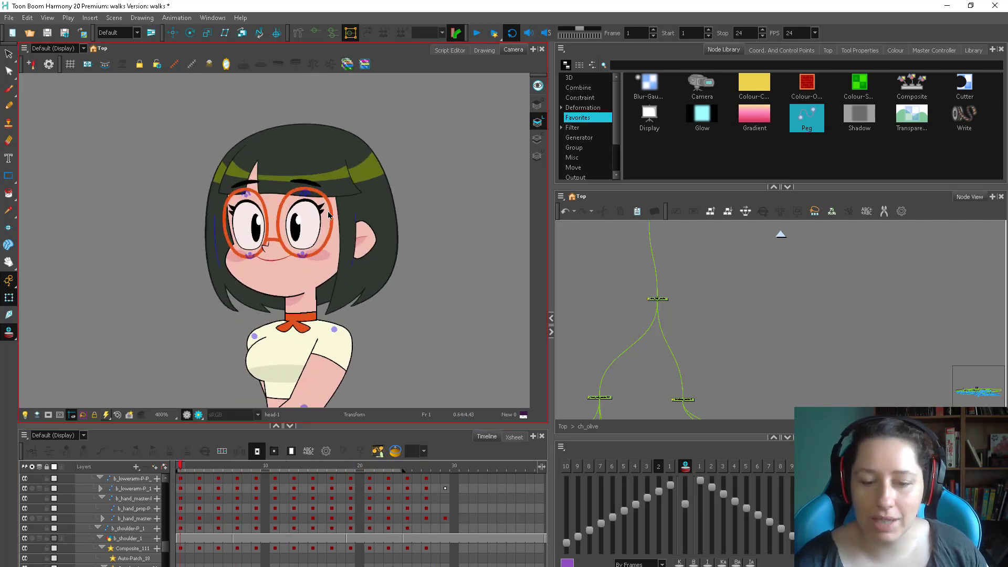
Step: Stretch and squash the front hair strand beside the ear frame by frame through frame 11 to follow the head's bounce
{"action": "scroll", "coordinate": [363, 299], "scroll_direction": "up", "scroll_amount": 1}
{"action": "left_click", "coordinate": [370, 292]}
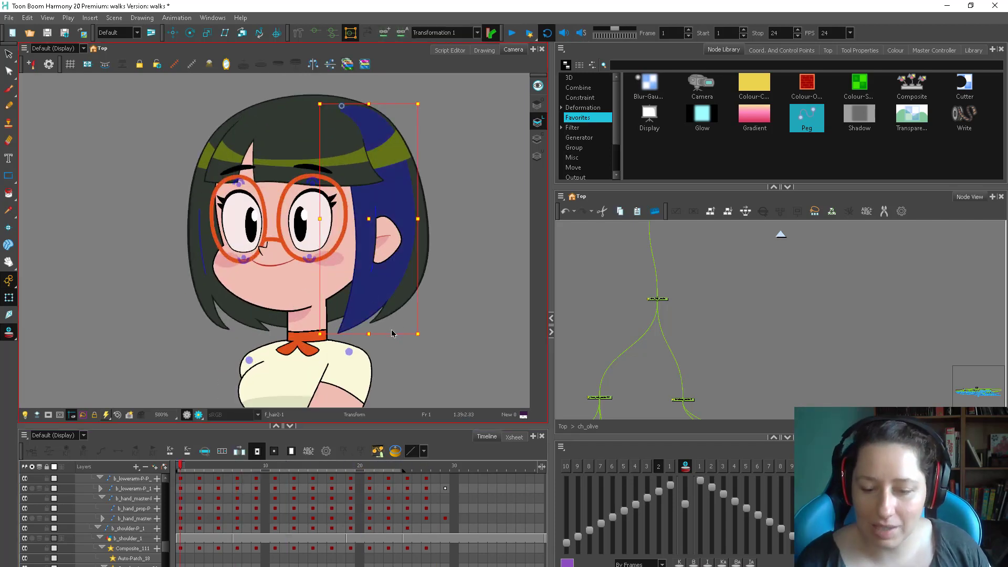
{"action": "key", "text": "period"}
{"action": "key", "text": "period"}
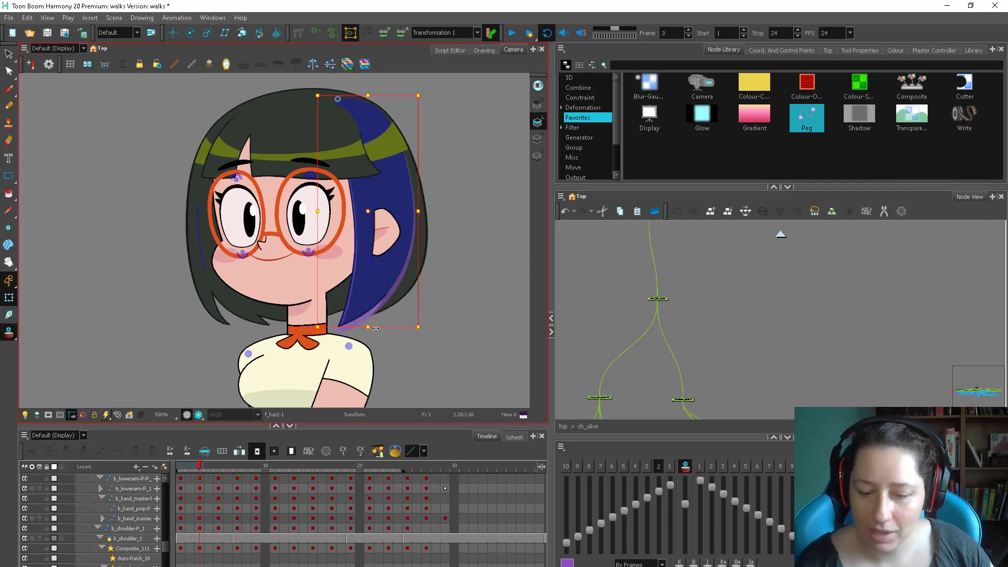
{"action": "key", "text": "period"}
{"action": "key", "text": "period"}
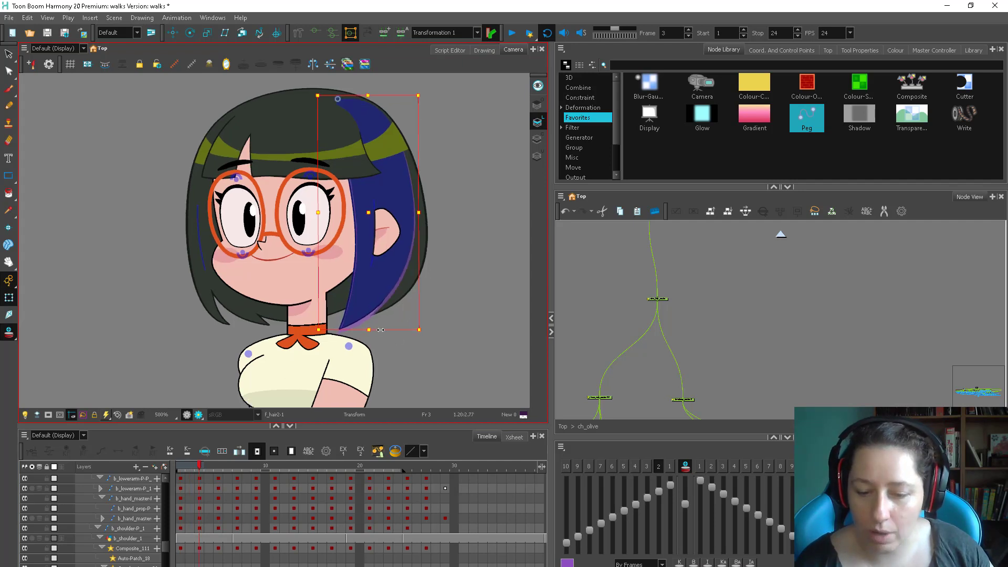
{"action": "key", "text": "period"}
{"action": "key", "text": "period"}
{"action": "key", "text": "period"}
{"action": "key", "text": "period"}
{"action": "key", "text": "period"}
{"action": "key", "text": "period"}
{"action": "key", "text": "period"}
{"action": "key", "text": "period"}
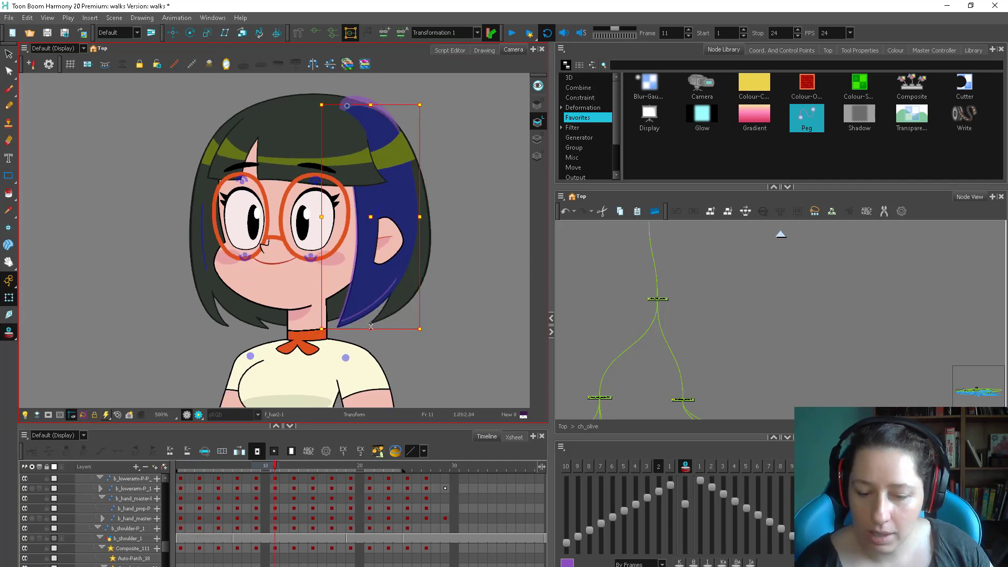
Step: Adjust the length of the front hair strand beside the ear on the remaining poses from frame 13 onward
{"action": "key", "text": "period"}
{"action": "key", "text": "period"}
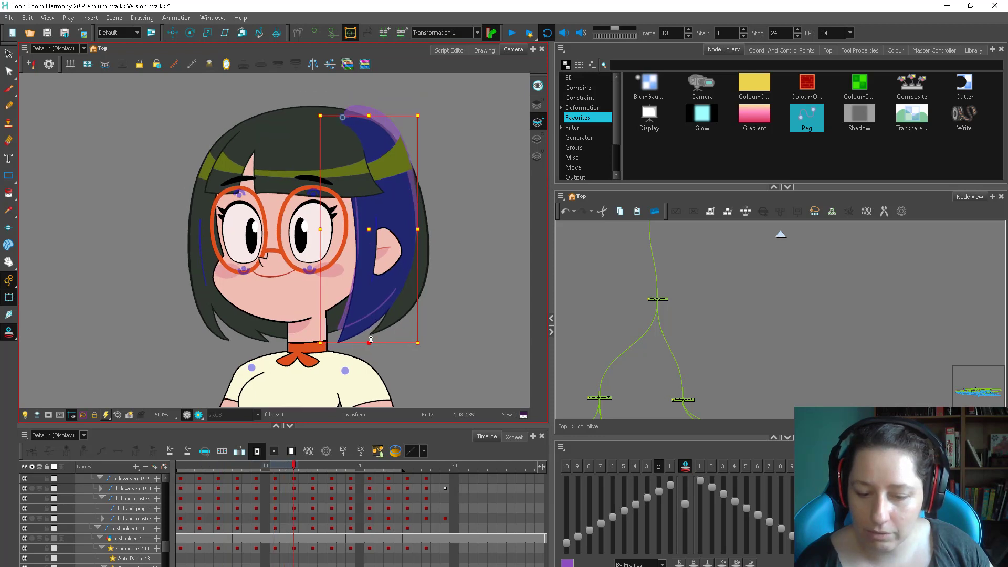
{"action": "key", "text": "period"}
{"action": "key", "text": "period"}
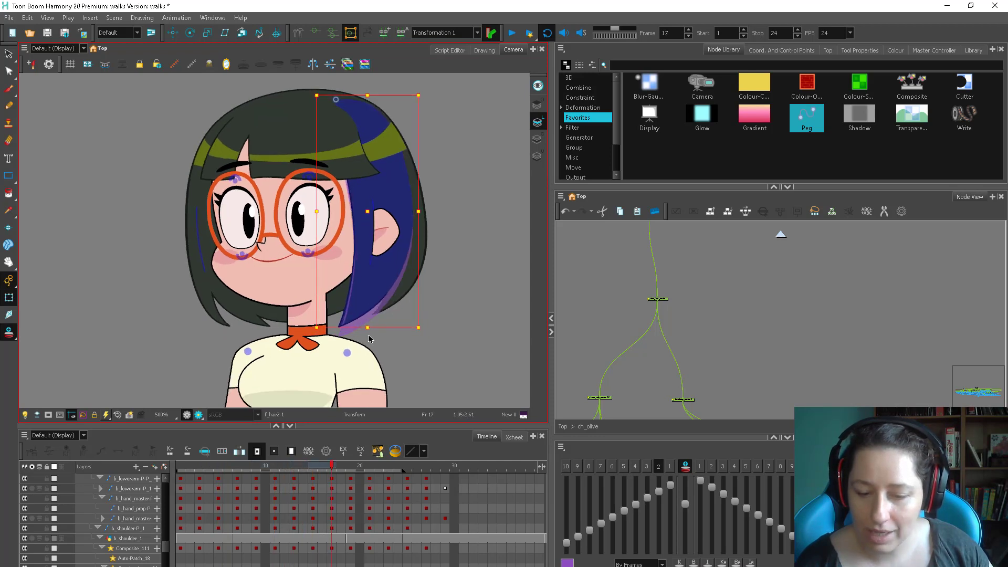
{"action": "key", "text": "period"}
{"action": "key", "text": "period"}
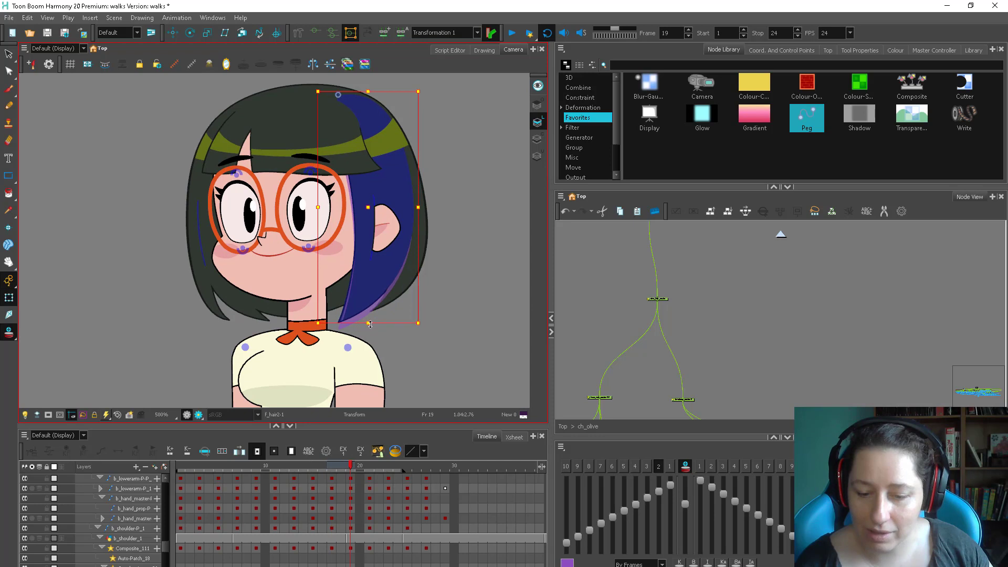
{"action": "key", "text": "period"}
{"action": "key", "text": "period"}
{"action": "key", "text": "period"}
{"action": "key", "text": "period"}
{"action": "key", "text": "period"}
{"action": "key", "text": "period"}
{"action": "key", "text": "period"}
{"action": "key", "text": "period"}
Step: Play back the walk cycle from frame 1 to review the motion of the hair strand beside the ear
{"action": "left_click_drag", "start_coordinate": [231, 466], "coordinate": [195, 469]}
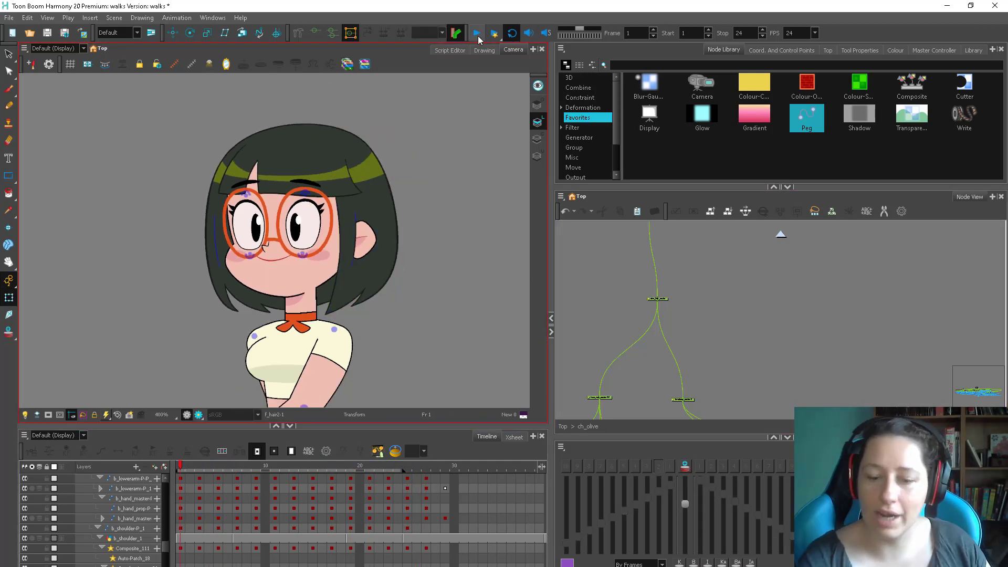
{"action": "left_click", "coordinate": [478, 34]}
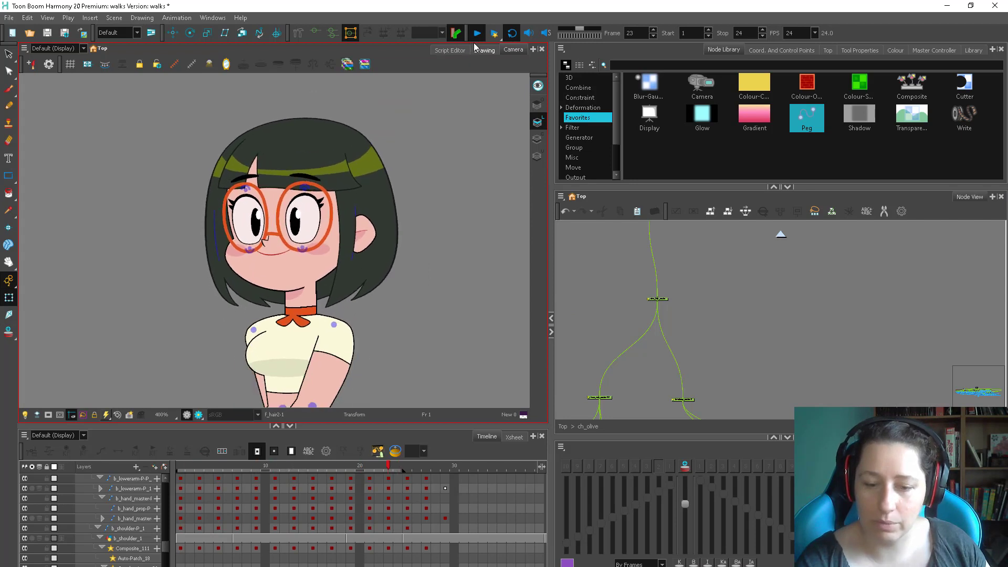
{"action": "left_click", "coordinate": [183, 467]}
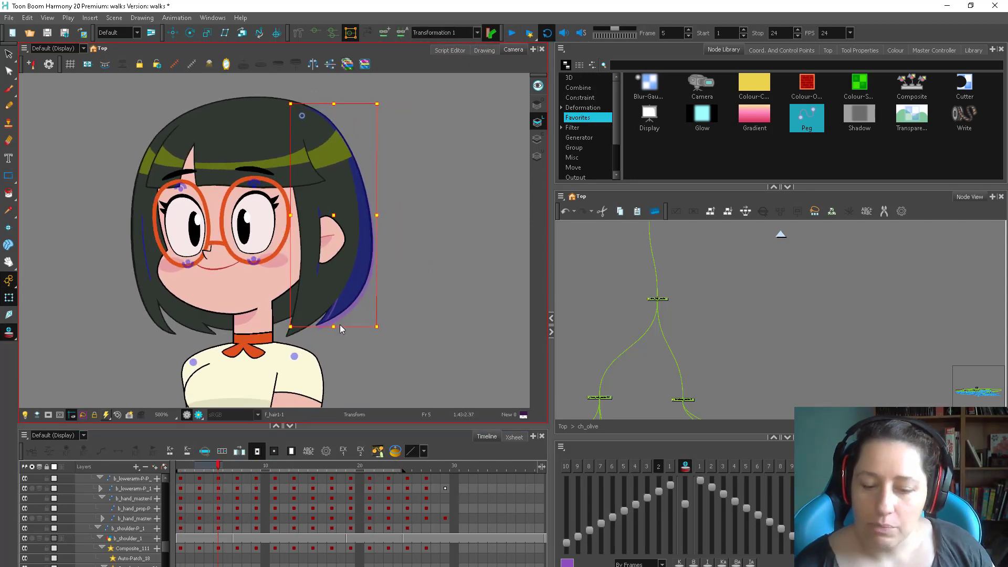
Step: Stretch and squash the hair section behind the ear frame by frame from frame 5 to frame 11
{"action": "key", "text": "period"}
{"action": "key", "text": "period"}
{"action": "key", "text": "period"}
{"action": "key", "text": "period"}
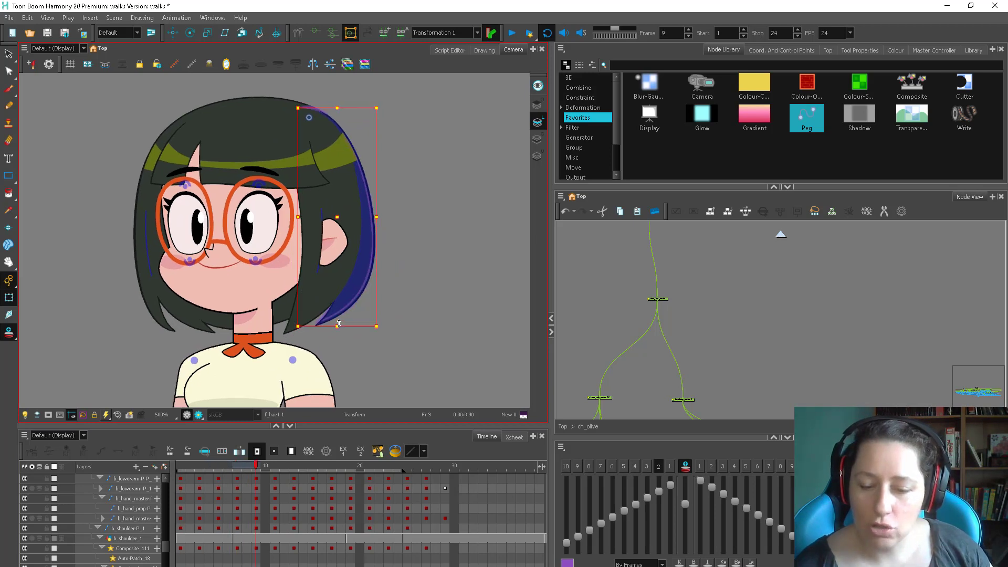
{"action": "key", "text": "period"}
{"action": "key", "text": "period"}
{"action": "key", "text": "period"}
{"action": "key", "text": "period"}
{"action": "key", "text": "period"}
{"action": "key", "text": "period"}
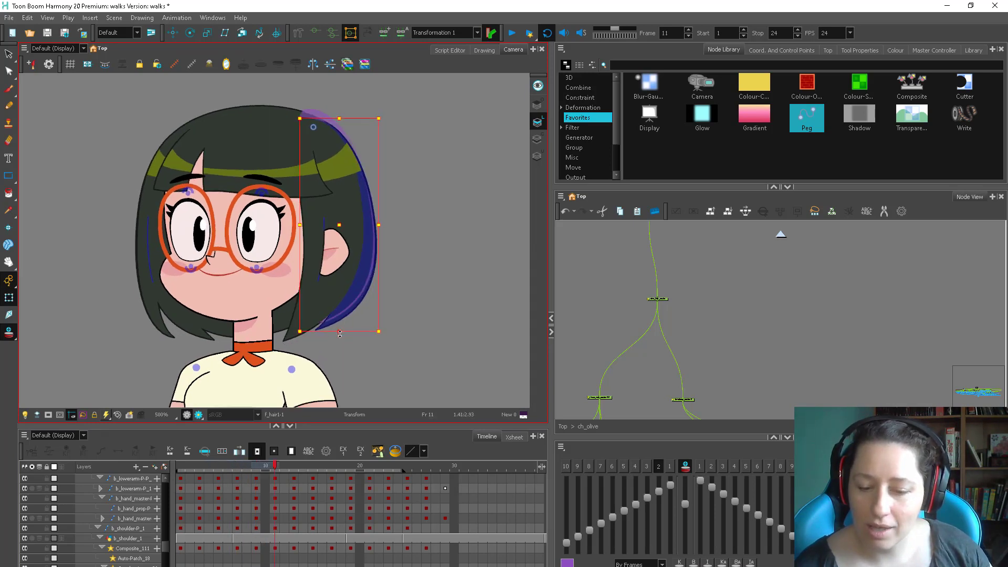
Step: Adjust the length of the hair section behind the ear on the poses from frame 13 to frame 21
{"action": "key", "text": "period"}
{"action": "key", "text": "period"}
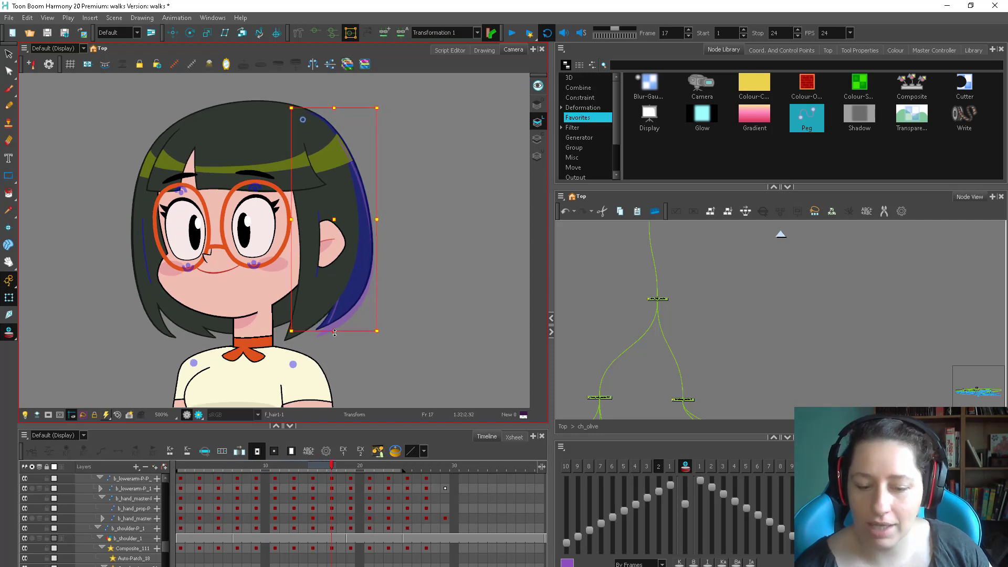
{"action": "key", "text": "period"}
{"action": "key", "text": "period"}
{"action": "key", "text": "period"}
{"action": "key", "text": "period"}
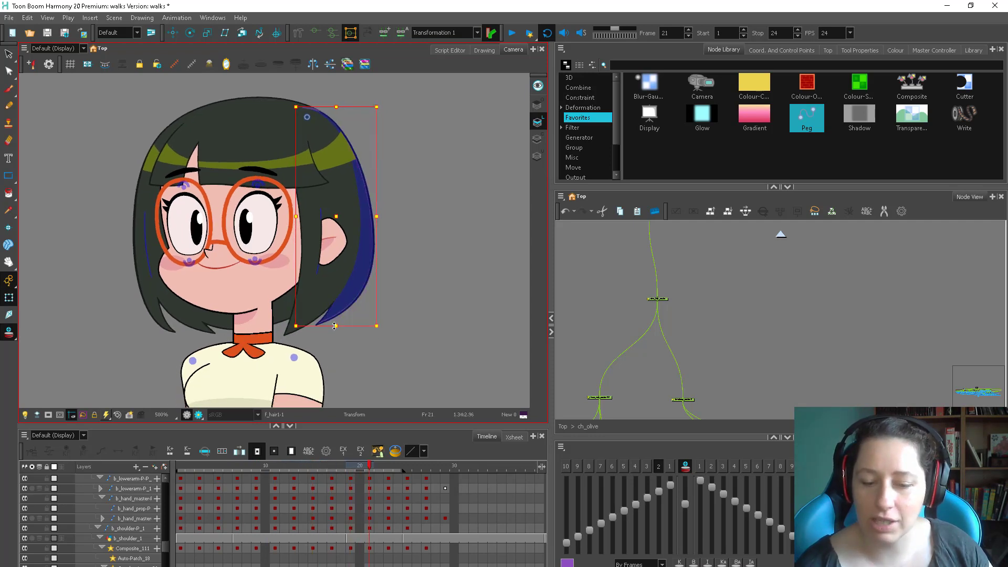
Step: Compare the poses around frame 21 and adjust the hair section behind the ear through frame 25
{"action": "key", "text": "comma"}
{"action": "key", "text": "comma"}
{"action": "key", "text": "comma"}
{"action": "key", "text": "period"}
{"action": "key", "text": "period"}
{"action": "key", "text": "period"}
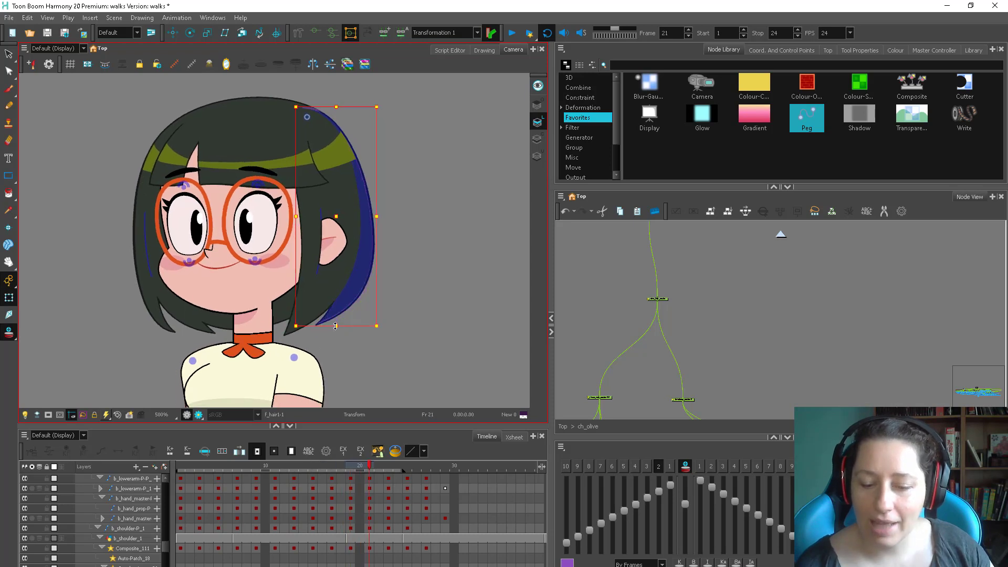
{"action": "key", "text": "period"}
{"action": "key", "text": "period"}
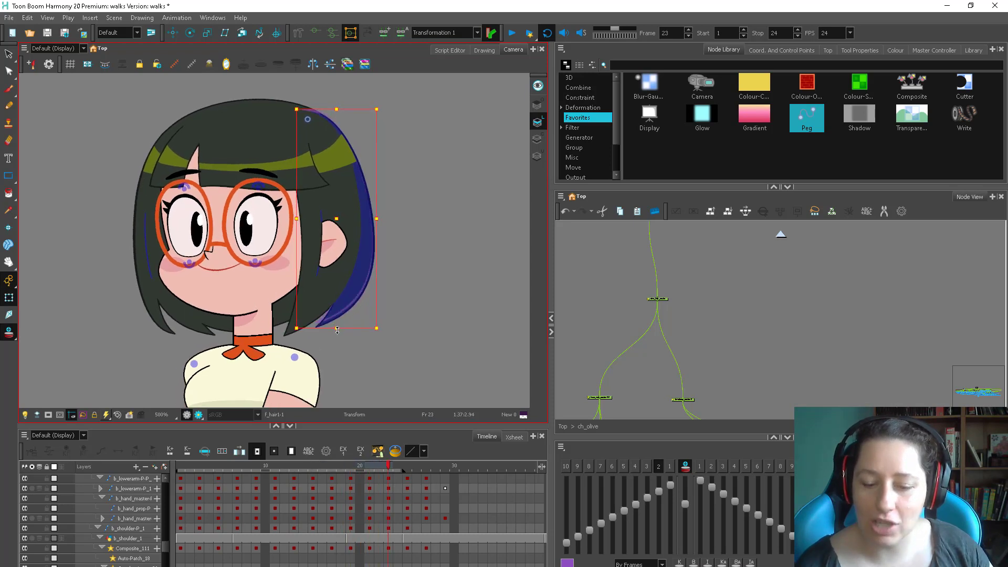
{"action": "key", "text": "period"}
{"action": "key", "text": "period"}
{"action": "key", "text": "period"}
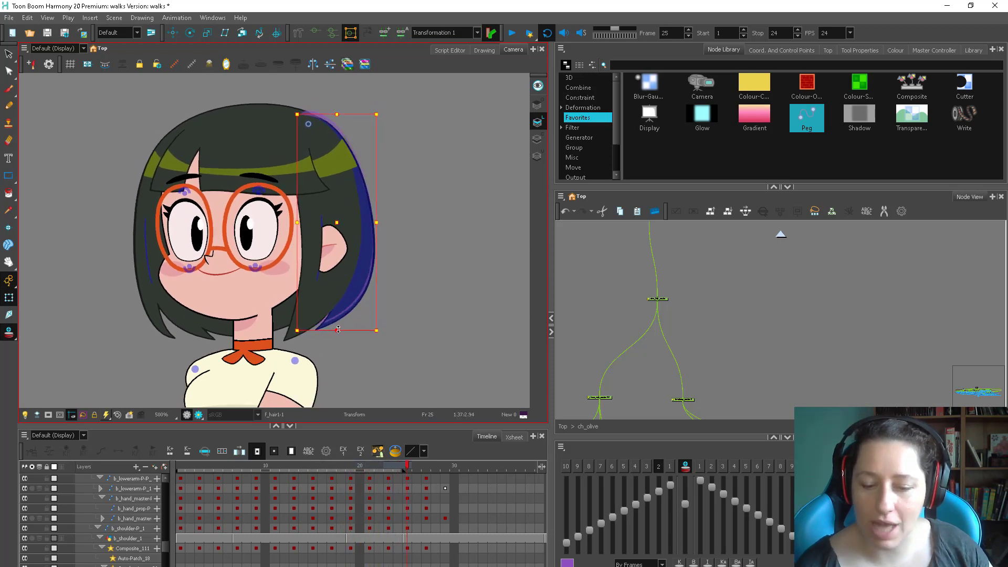
Step: From frame 1, select the outer hair strand on the far side of the face and stretch it frame by frame through frame 9
{"action": "left_click_drag", "start_coordinate": [190, 468], "coordinate": [146, 477]}
{"action": "left_click_drag", "start_coordinate": [209, 260], "coordinate": [301, 272]}
{"action": "left_click", "coordinate": [258, 336]}
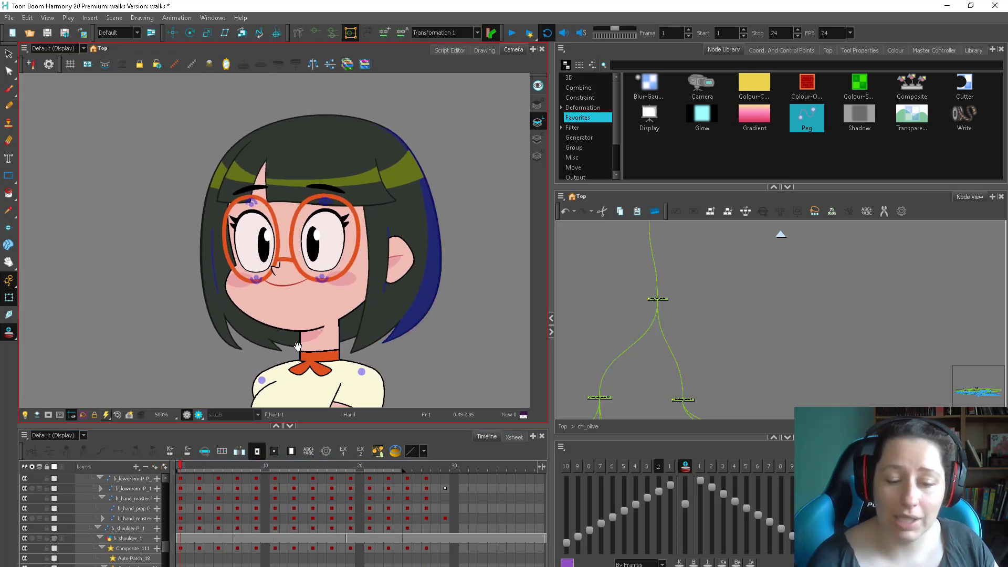
{"action": "key", "text": "period"}
{"action": "key", "text": "period"}
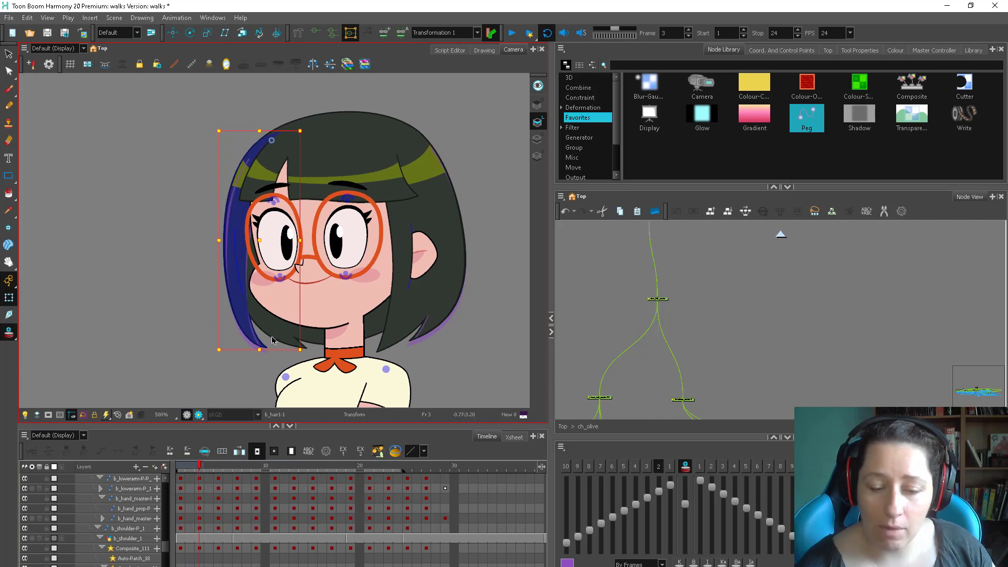
{"action": "left_click_drag", "start_coordinate": [261, 348], "coordinate": [261, 353]}
{"action": "key", "text": "period"}
{"action": "key", "text": "period"}
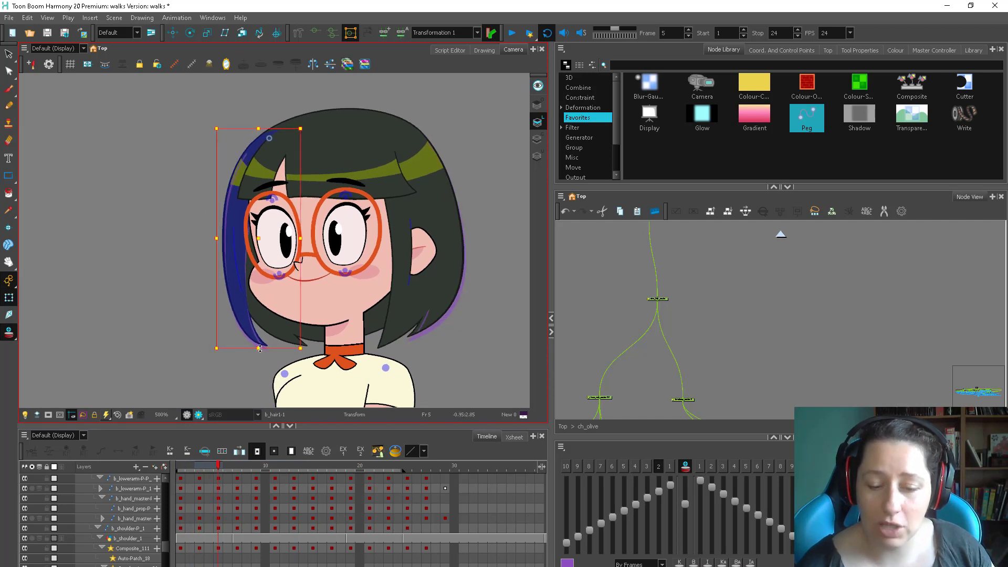
{"action": "key", "text": "period"}
{"action": "key", "text": "period"}
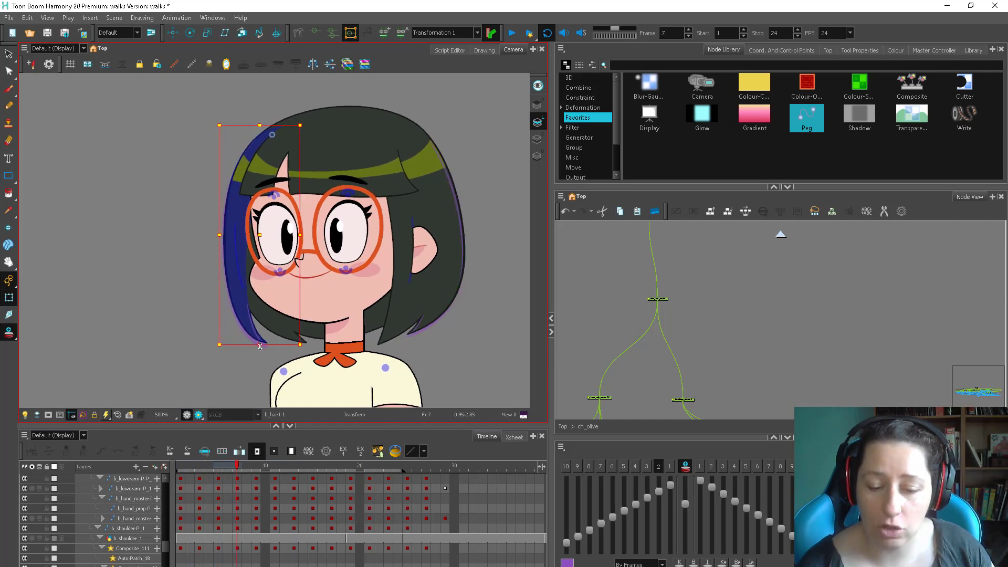
{"action": "key", "text": "period"}
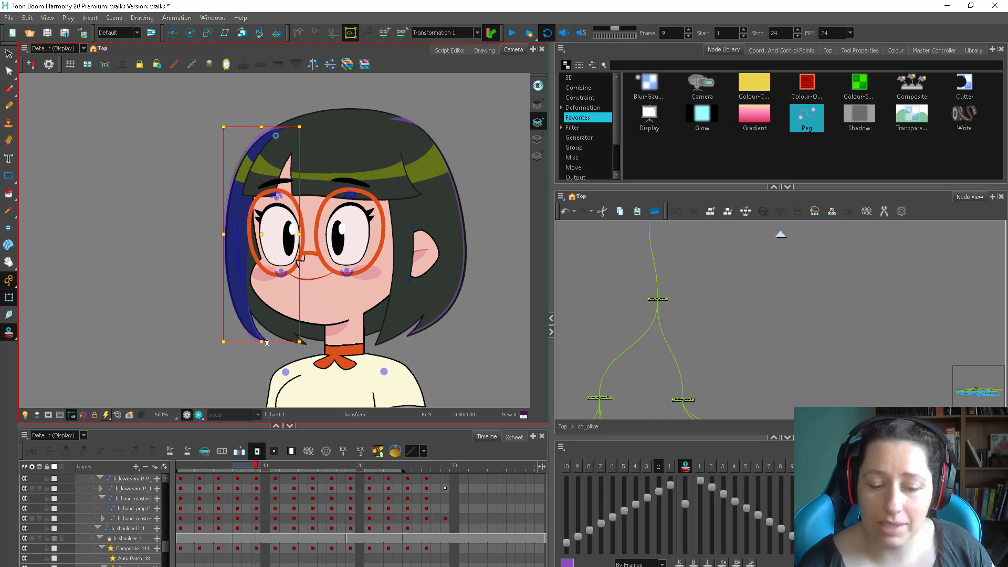
Step: Adjust the length of the outer hair strand on the face's far side from frame 11 to frame 17
{"action": "key", "text": "period"}
{"action": "key", "text": "period"}
{"action": "key", "text": "period"}
{"action": "key", "text": "period"}
{"action": "key", "text": "period"}
{"action": "key", "text": "period"}
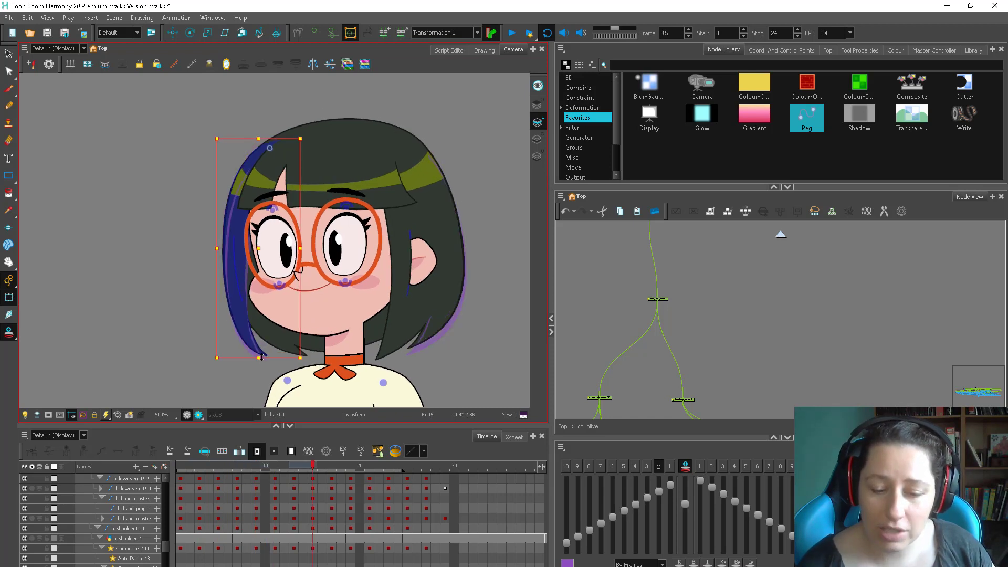
{"action": "key", "text": "period"}
{"action": "key", "text": "period"}
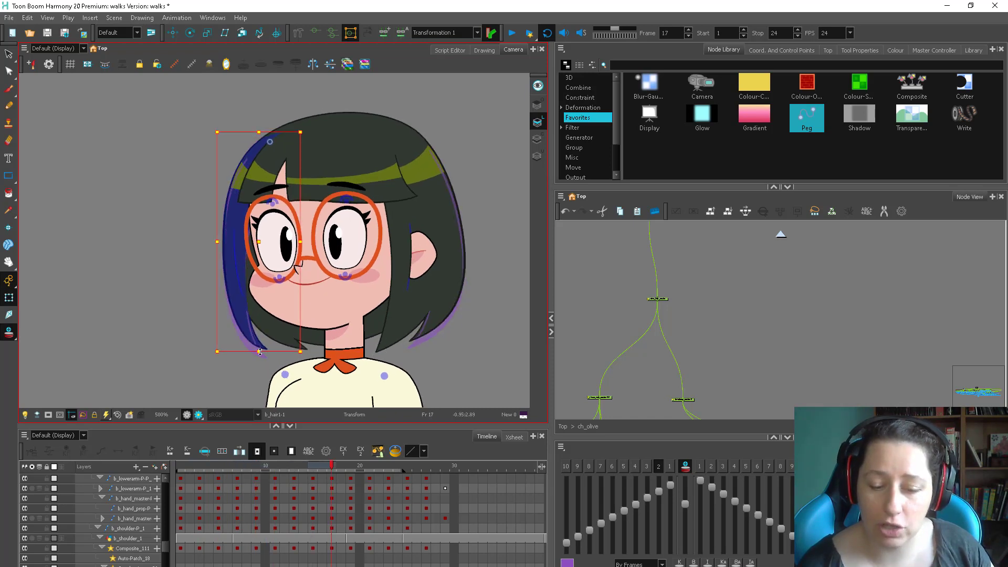
{"action": "left_click_drag", "start_coordinate": [260, 352], "coordinate": [264, 346]}
Step: Adjust the outer hair strand on the face's far side on the remaining poses from frame 19 to frame 25
{"action": "key", "text": "period"}
{"action": "key", "text": "period"}
{"action": "key", "text": "period"}
{"action": "key", "text": "period"}
{"action": "key", "text": "period"}
{"action": "key", "text": "period"}
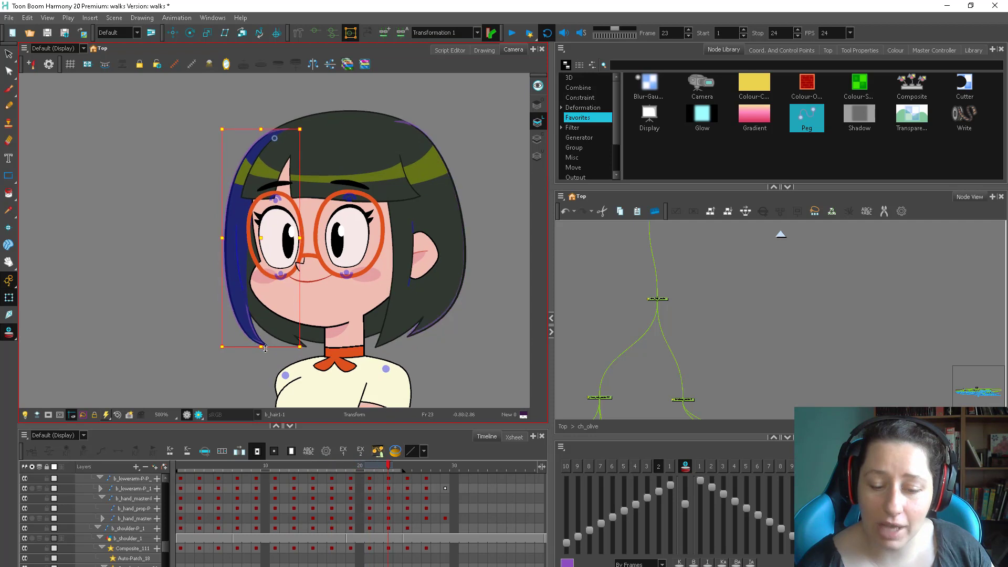
{"action": "key", "text": "period"}
{"action": "key", "text": "period"}
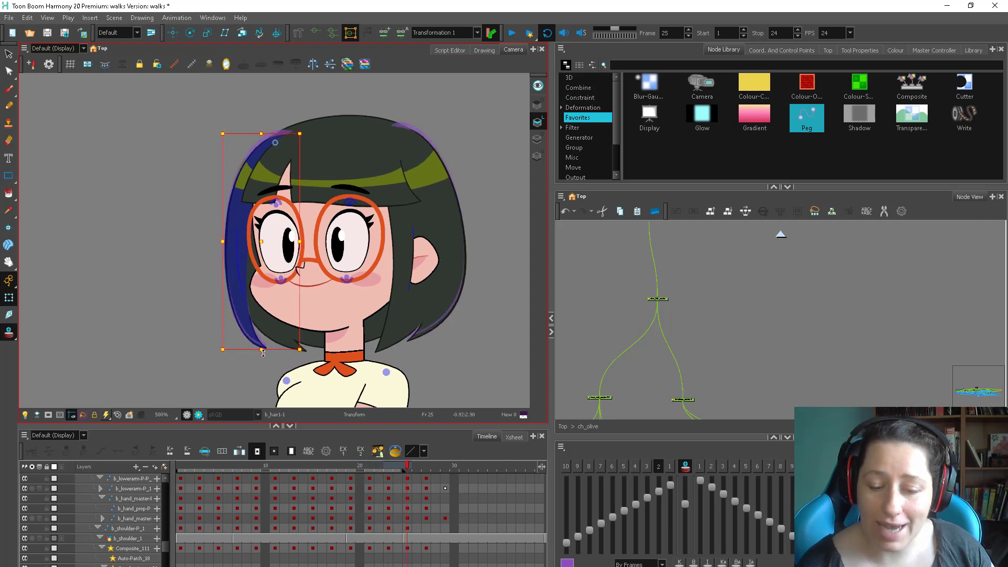
Step: From frame 1, select the inner hair strand behind the far cheek and adjust its length frame by frame through frame 7
{"action": "left_click", "coordinate": [234, 478]}
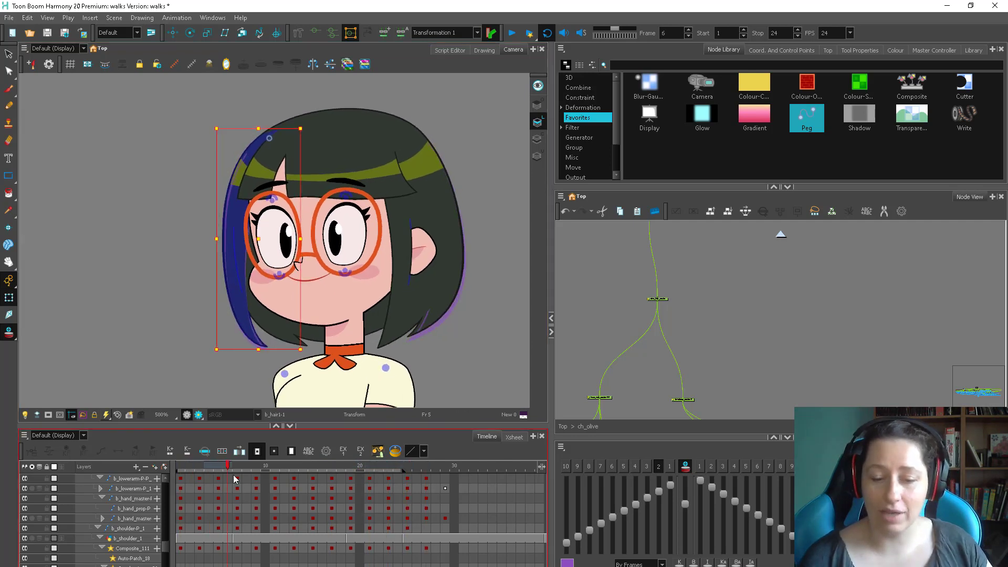
{"action": "left_click_drag", "start_coordinate": [233, 476], "coordinate": [180, 466]}
{"action": "left_click", "coordinate": [290, 337]}
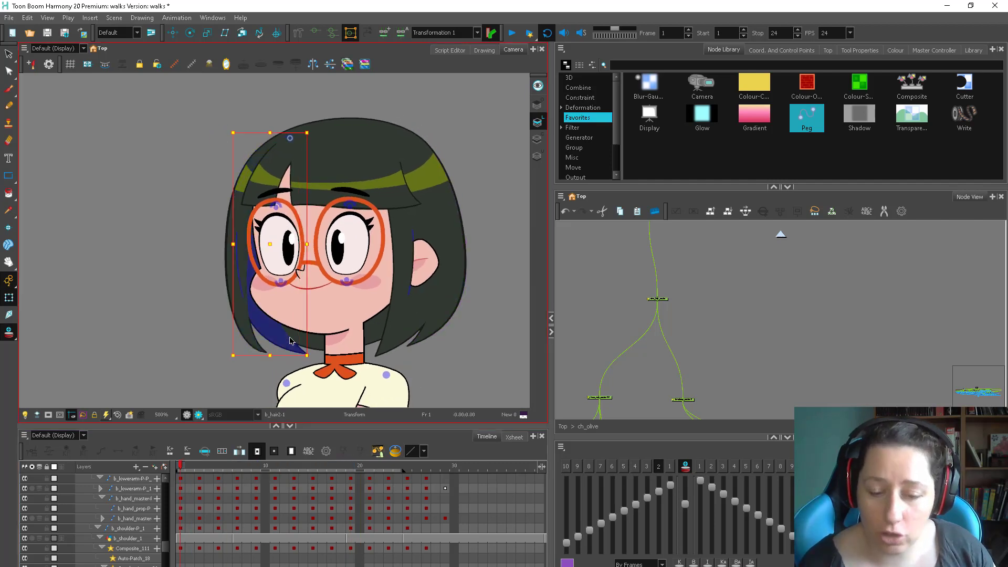
{"action": "key", "text": "period"}
{"action": "key", "text": "period"}
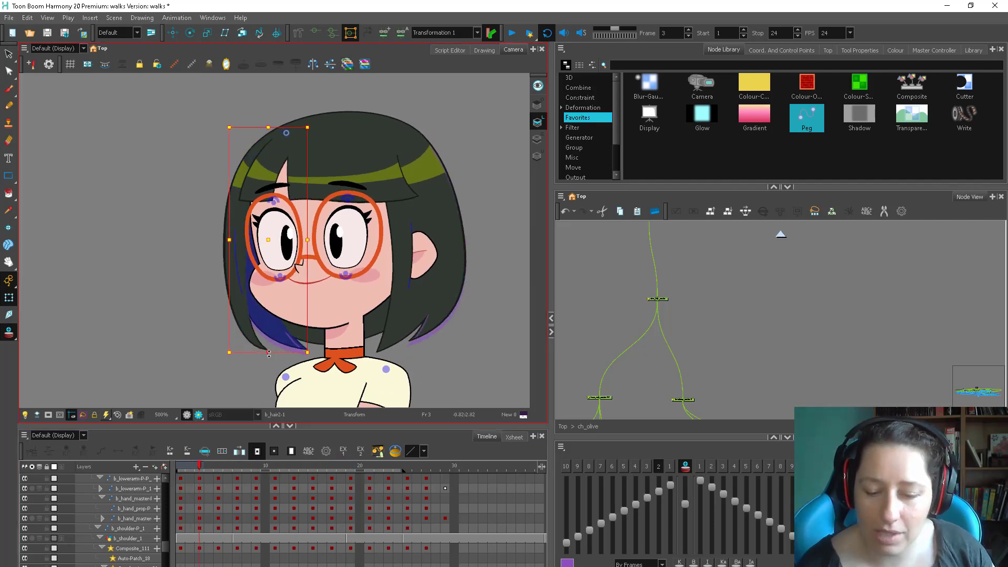
{"action": "key", "text": "period"}
{"action": "key", "text": "period"}
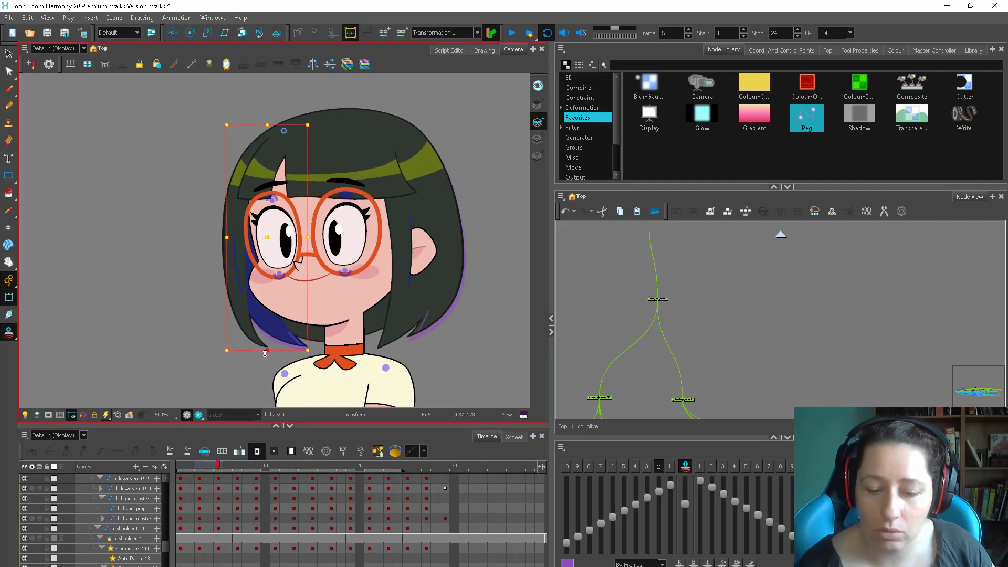
{"action": "key", "text": "period"}
{"action": "key", "text": "period"}
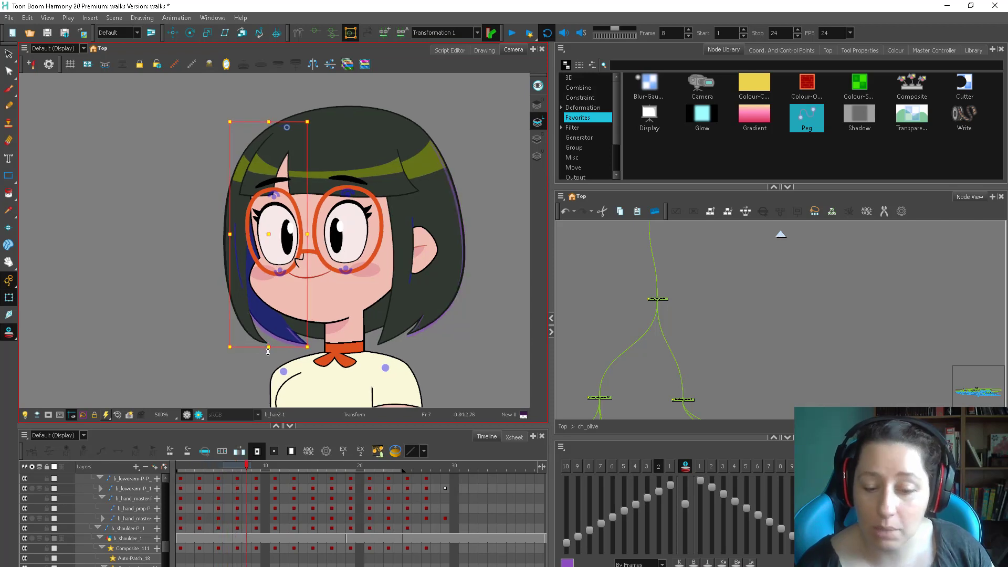
Step: Adjust the length of the inner hair strand behind the far cheek pose by pose from frame 9 to frame 17
{"action": "key", "text": "period"}
{"action": "key", "text": "period"}
{"action": "key", "text": "period"}
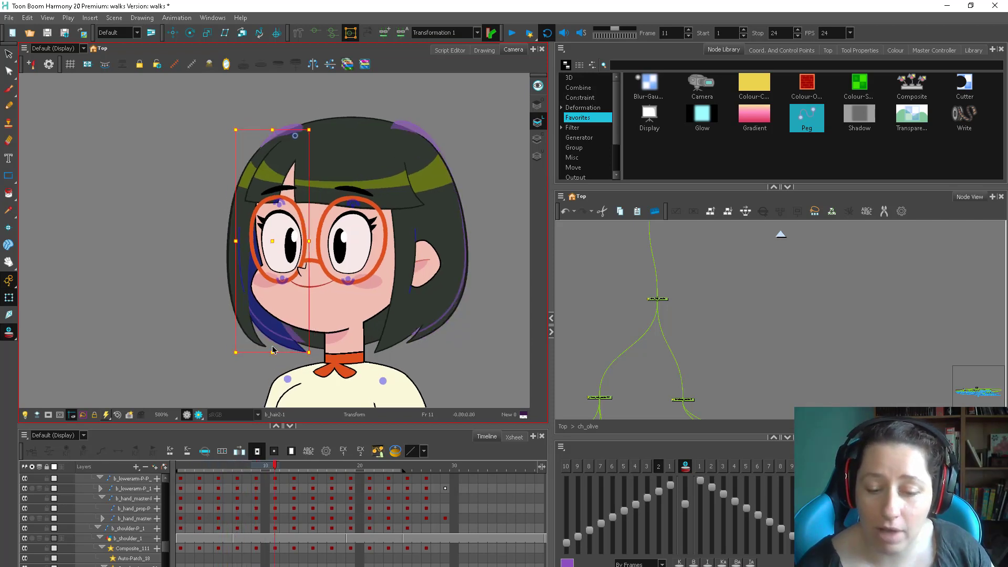
{"action": "key", "text": "period"}
{"action": "key", "text": "period"}
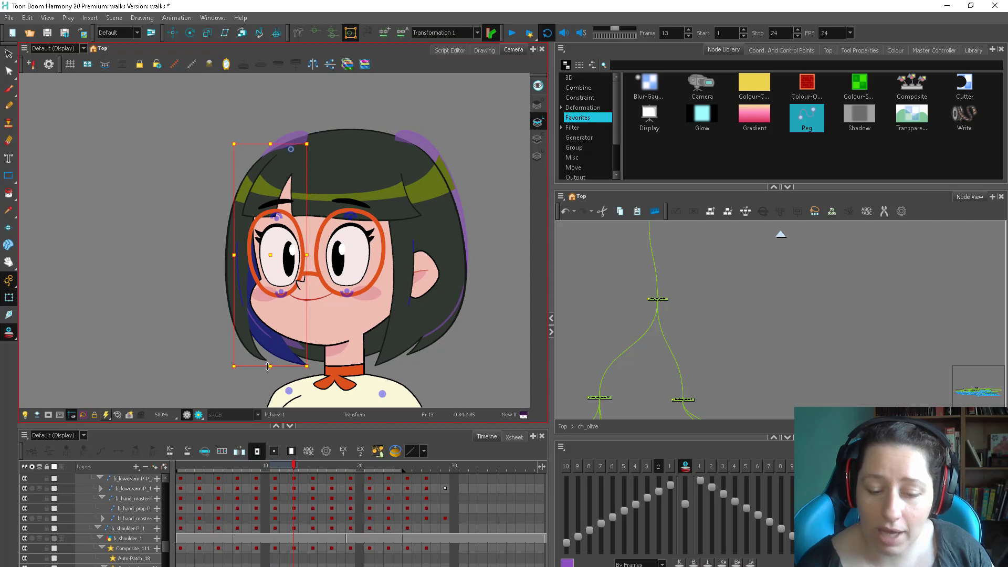
{"action": "key", "text": "period"}
{"action": "key", "text": "period"}
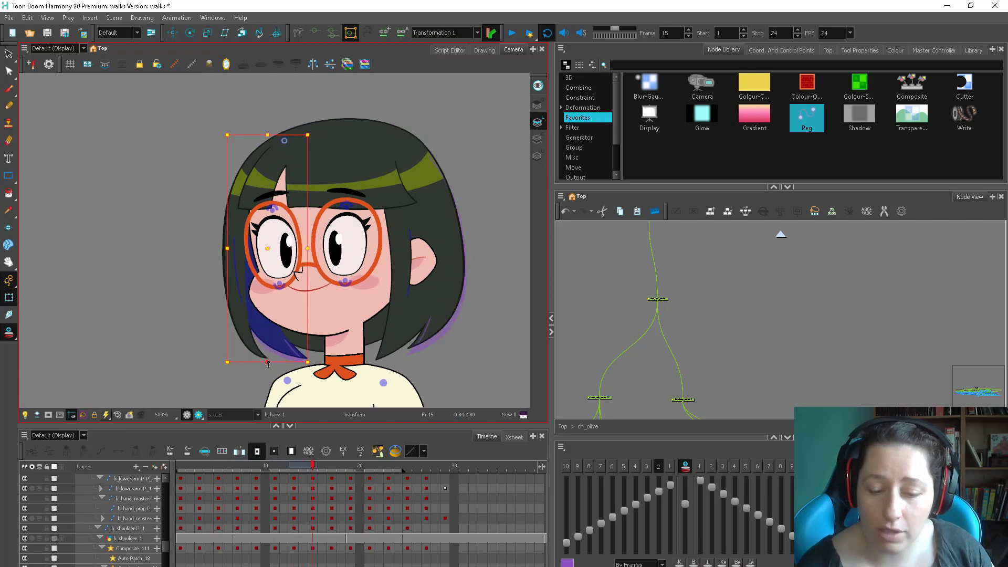
{"action": "key", "text": "period"}
{"action": "key", "text": "period"}
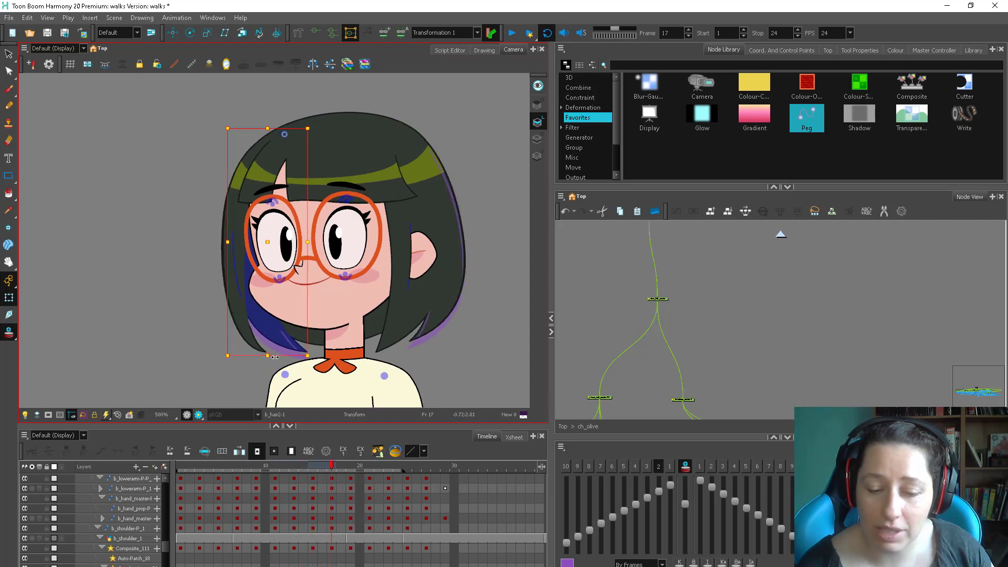
Step: Adjust the inner hair strand behind the far cheek on the remaining poses from frame 19 to frame 27
{"action": "key", "text": "period"}
{"action": "key", "text": "period"}
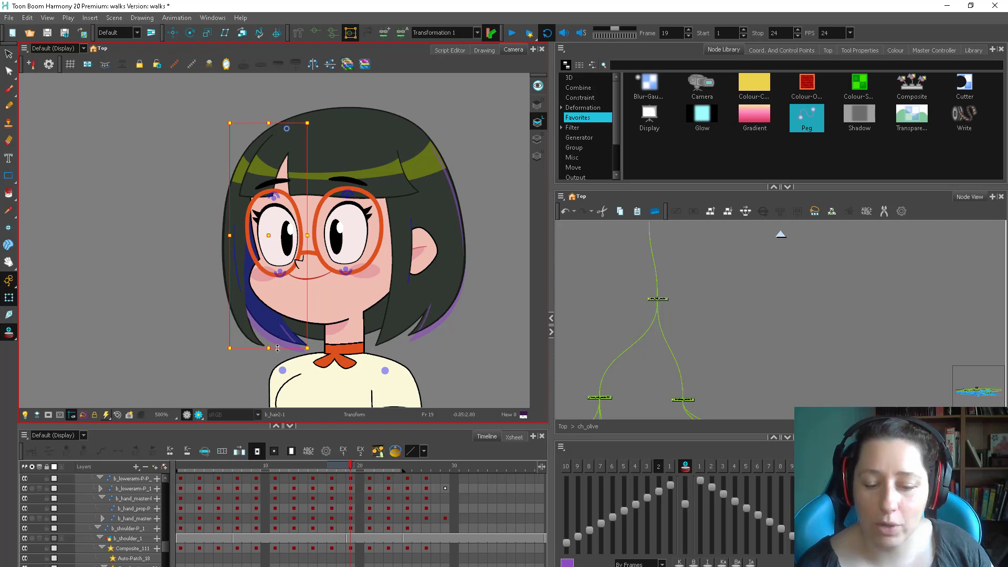
{"action": "key", "text": "period"}
{"action": "key", "text": "period"}
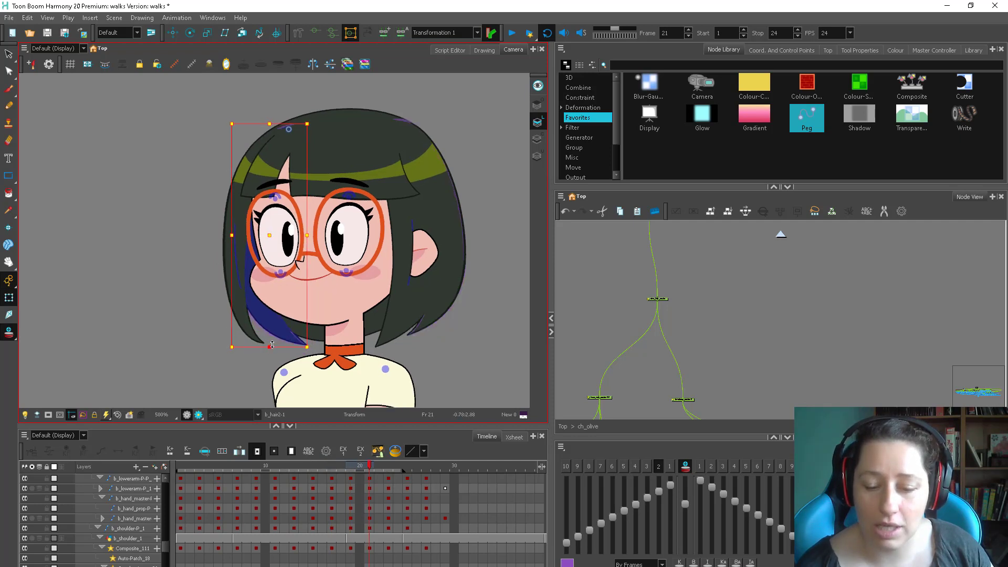
{"action": "key", "text": "period"}
{"action": "key", "text": "period"}
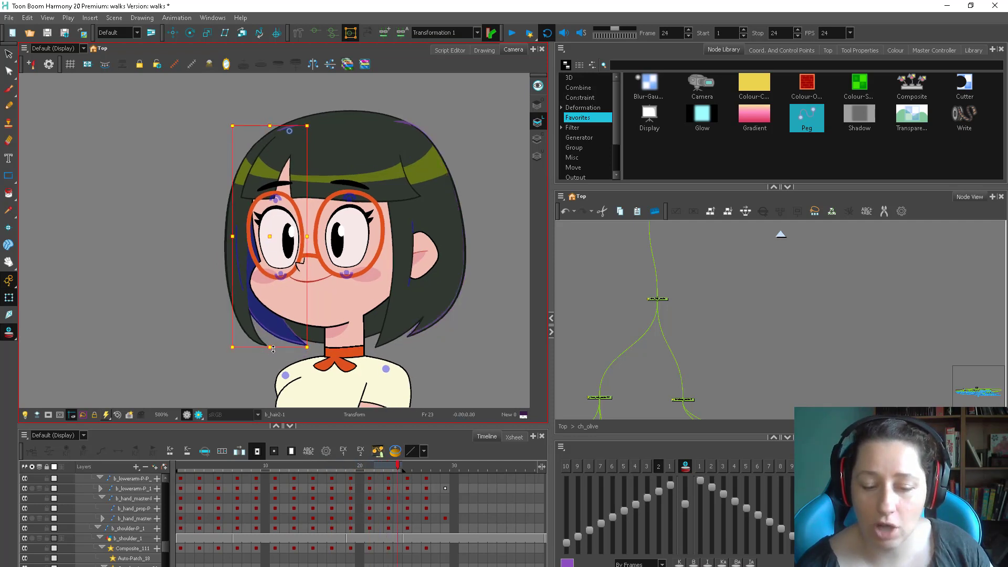
{"action": "key", "text": "period"}
{"action": "key", "text": "period"}
{"action": "key", "text": "period"}
{"action": "key", "text": "period"}
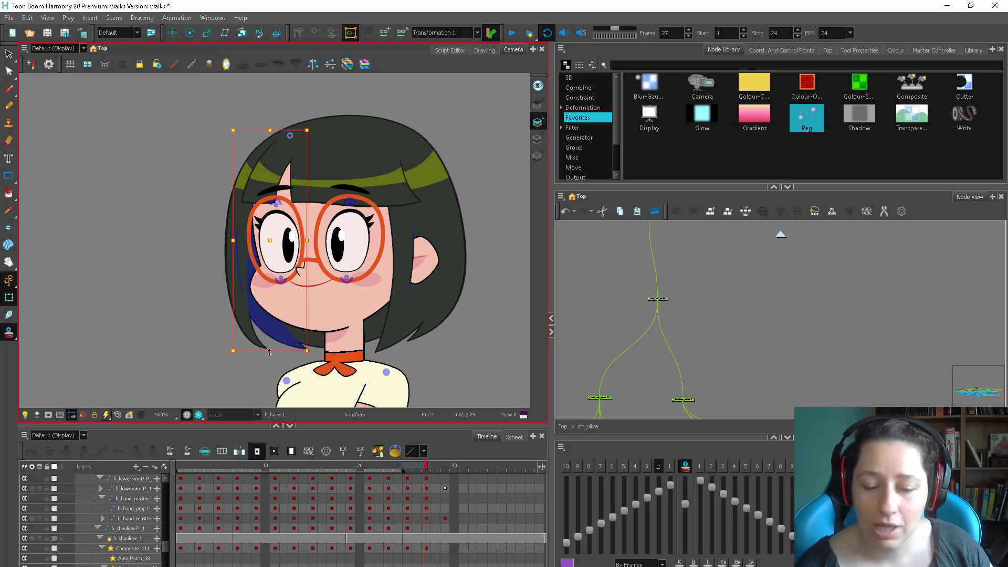
Step: From frame 1, select the back hair behind the neck and adjust its length frame by frame through frame 7
{"action": "left_click_drag", "start_coordinate": [284, 466], "coordinate": [131, 450]}
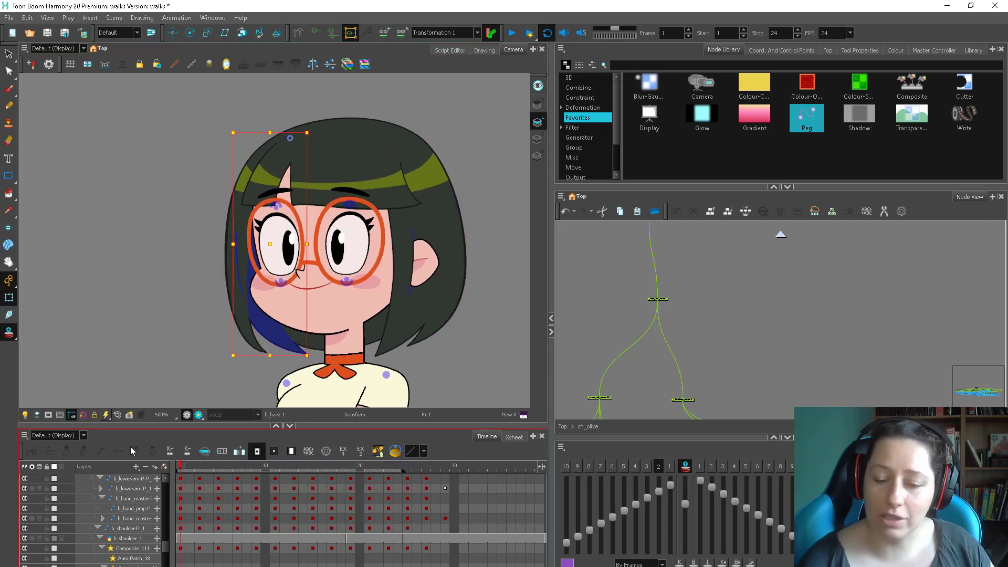
{"action": "left_click", "coordinate": [367, 326]}
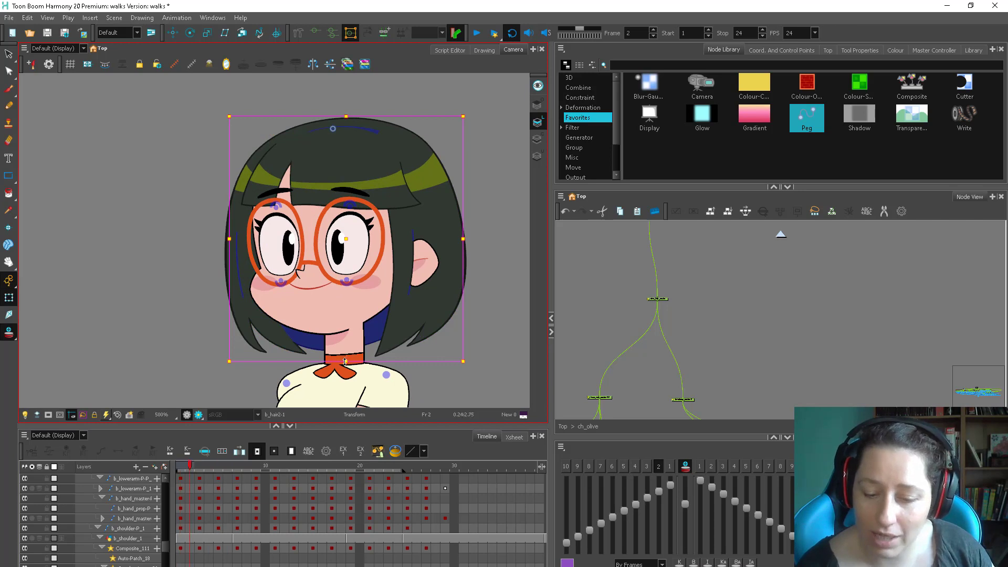
{"action": "key", "text": "period"}
{"action": "key", "text": "period"}
{"action": "key", "text": "period"}
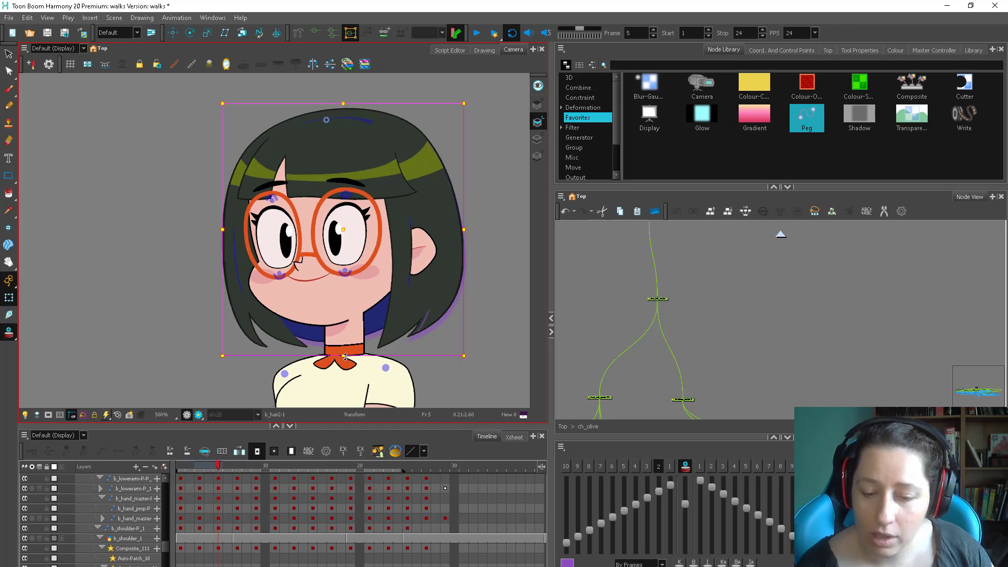
{"action": "key", "text": "period"}
{"action": "key", "text": "period"}
{"action": "key", "text": "period"}
{"action": "key", "text": "period"}
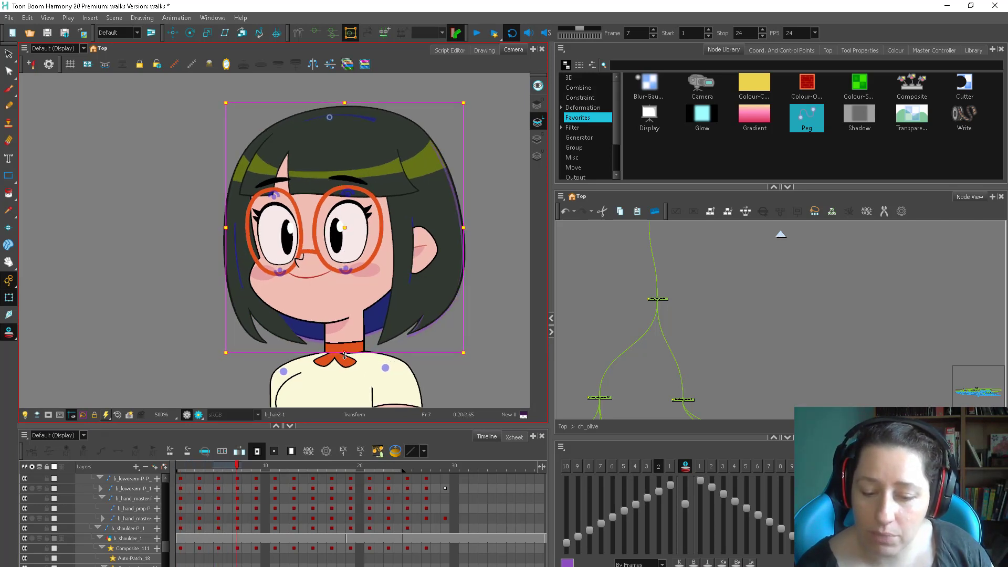
Step: Adjust the length of the back hair behind the neck on the poses from frame 11 to frame 17
{"action": "key", "text": "period"}
{"action": "key", "text": "period"}
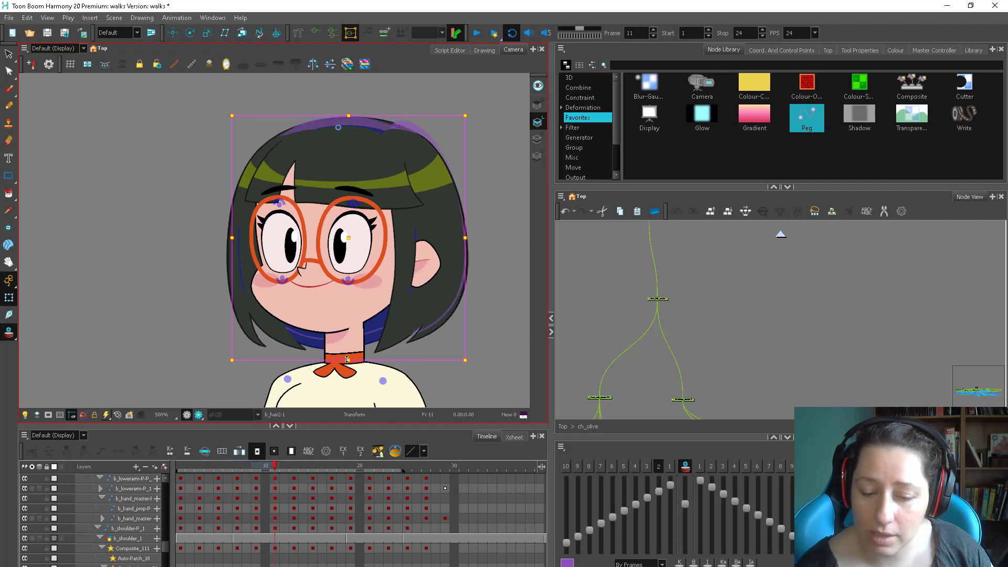
{"action": "key", "text": "period"}
{"action": "key", "text": "period"}
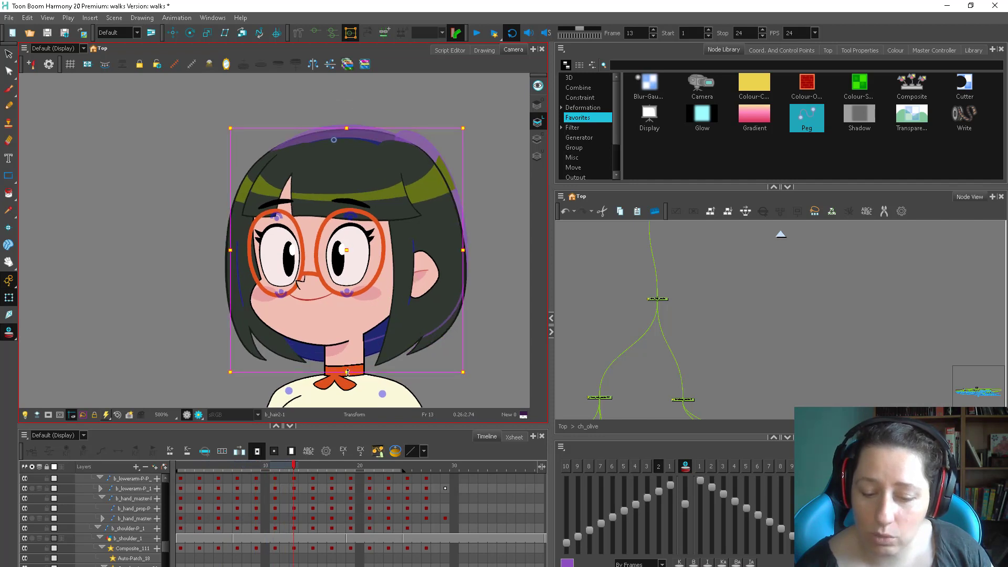
{"action": "key", "text": "period"}
{"action": "key", "text": "period"}
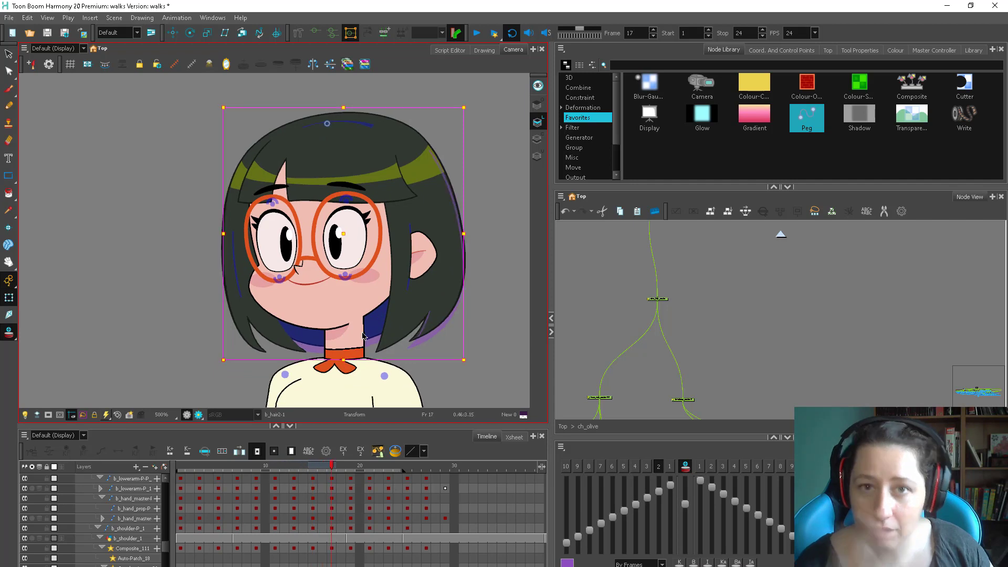
Step: Adjust the length of the back hair on the remaining poses from frame 19 to frame 27
{"action": "key", "text": "period"}
{"action": "key", "text": "period"}
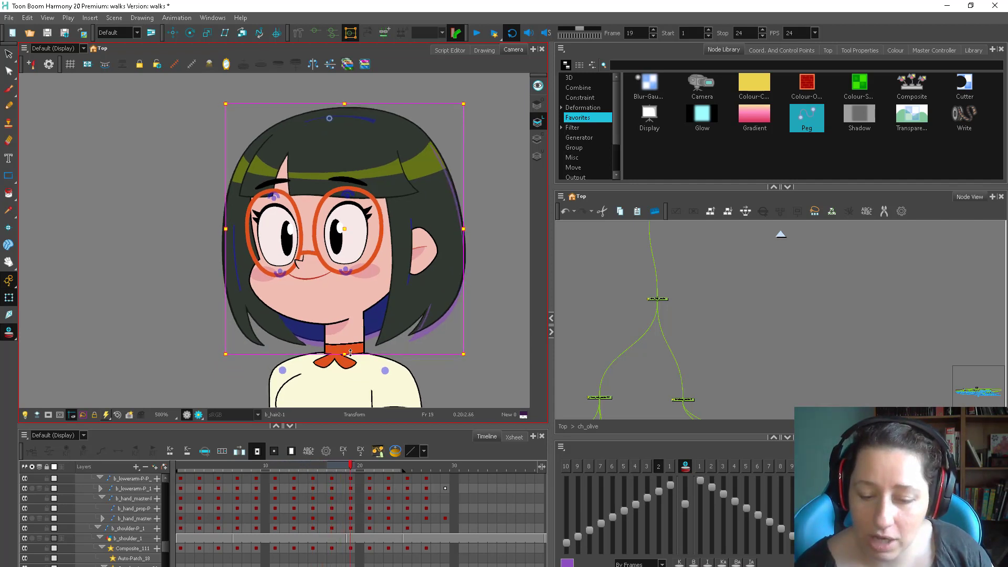
{"action": "key", "text": "period"}
{"action": "key", "text": "period"}
{"action": "left_click_drag", "start_coordinate": [346, 357], "coordinate": [347, 354]}
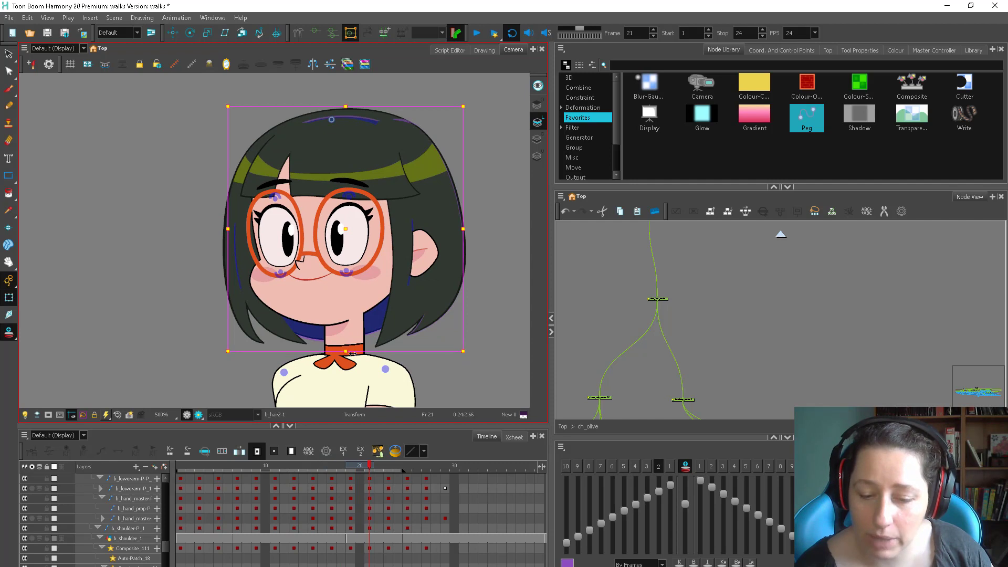
{"action": "key", "text": "period"}
{"action": "key", "text": "period"}
{"action": "key", "text": "period"}
{"action": "key", "text": "period"}
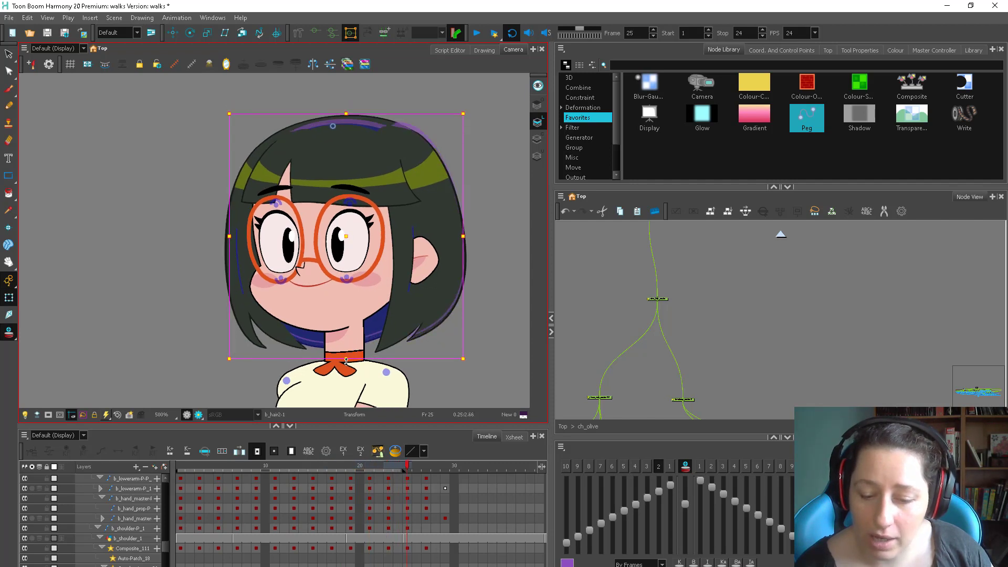
{"action": "key", "text": "period"}
{"action": "key", "text": "period"}
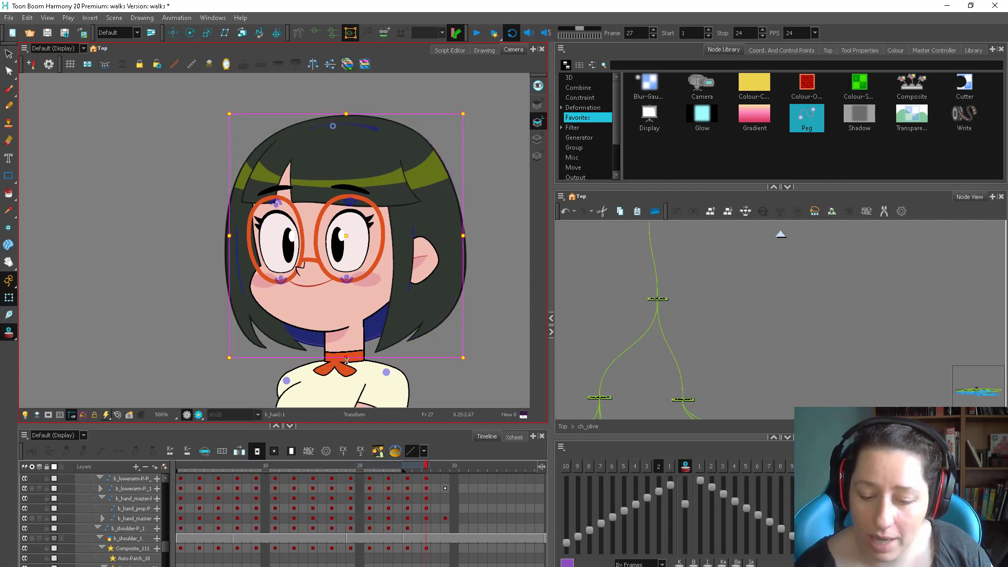
Step: Return to frame 1, deselect the hair and play back the full-body walk cycle to check the motion
{"action": "left_click", "coordinate": [181, 466]}
{"action": "left_click", "coordinate": [588, 294]}
{"action": "key", "text": "1"}
{"action": "key", "text": "1"}
{"action": "key", "text": "1"}
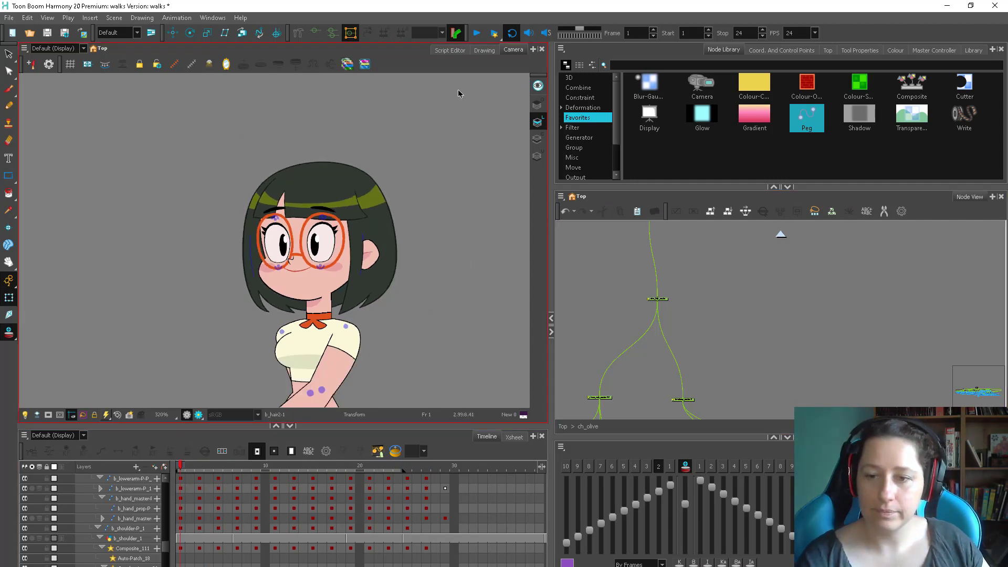
{"action": "left_click", "coordinate": [475, 35]}
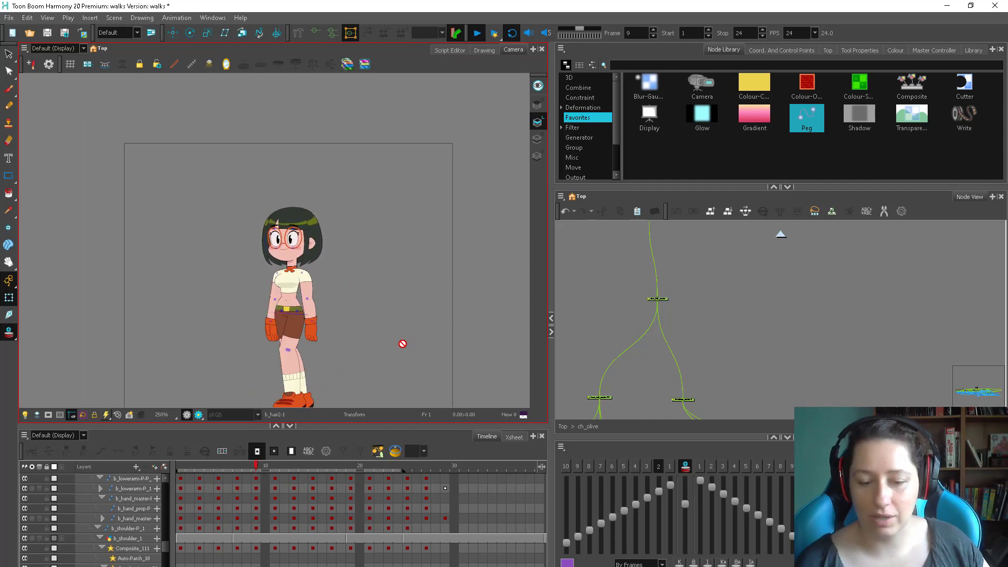
{"action": "left_click", "coordinate": [476, 33]}
{"action": "left_click_drag", "start_coordinate": [359, 341], "coordinate": [370, 266]}
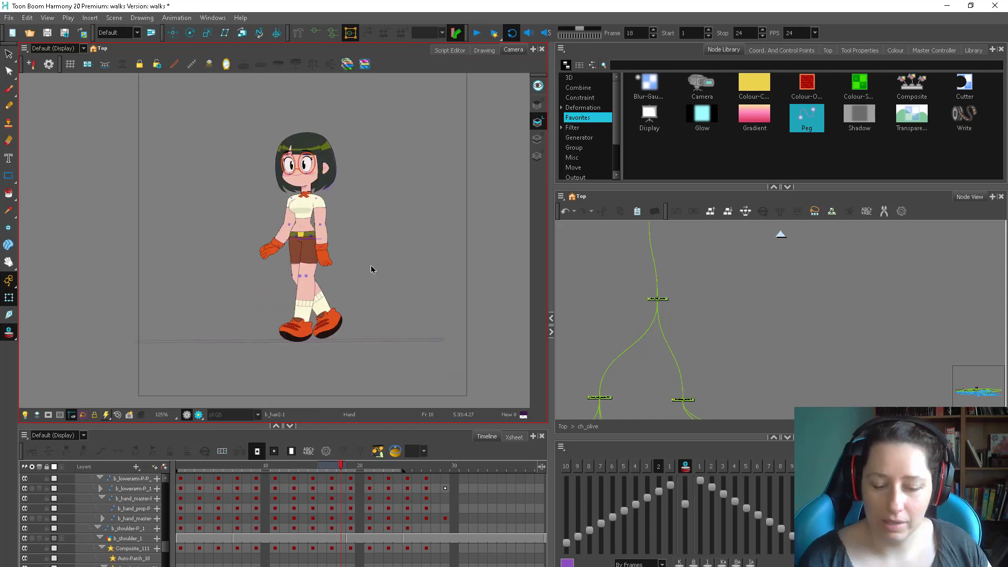
Step: Select the far lower leg and rotate it at frame 15, along with its shoe, to refine the trailing pose
{"action": "key", "text": "2"}
{"action": "left_click_drag", "start_coordinate": [191, 467], "coordinate": [284, 466]}
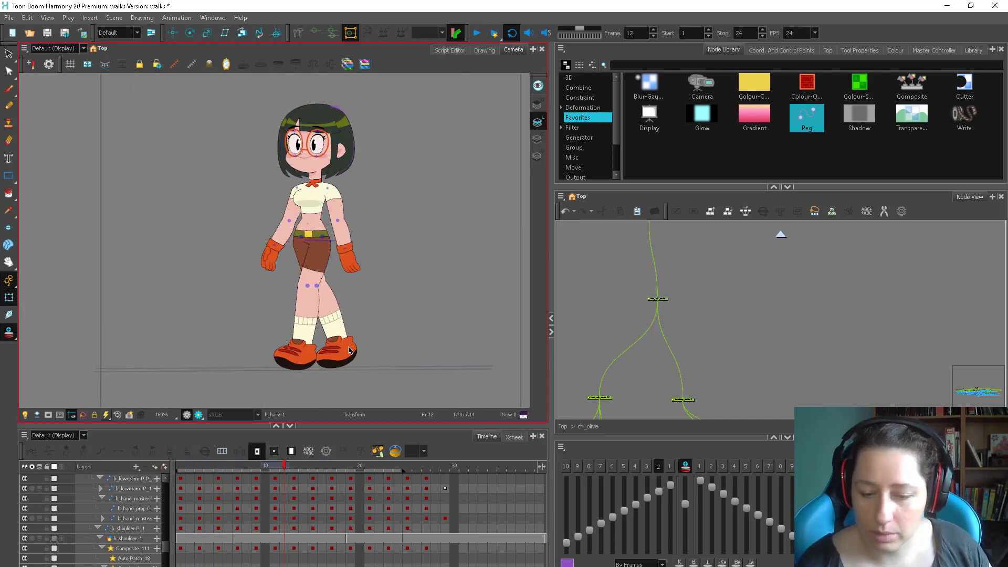
{"action": "left_click", "coordinate": [338, 353]}
{"action": "key", "text": "b"}
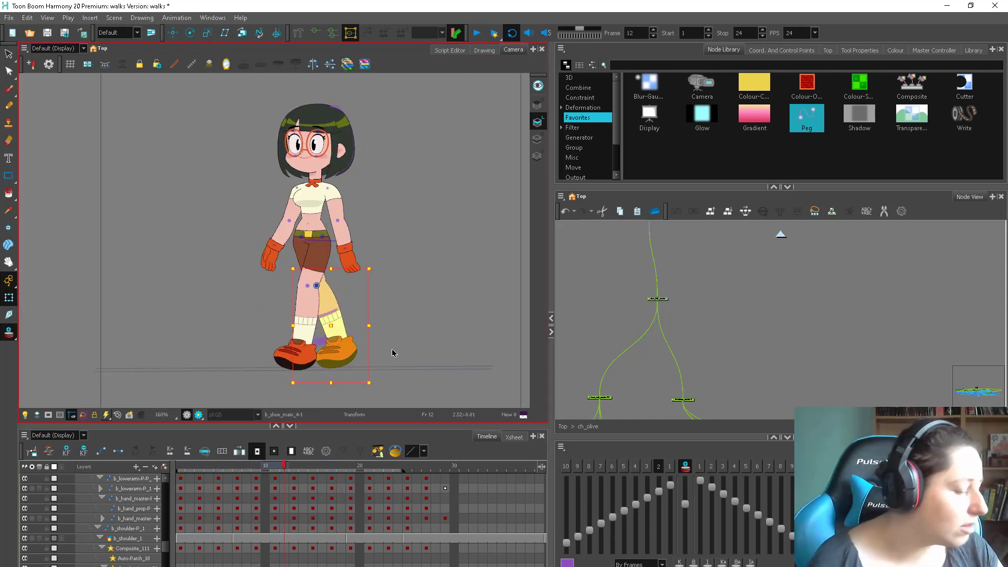
{"action": "key", "text": "period"}
{"action": "key", "text": "period"}
{"action": "key", "text": "period"}
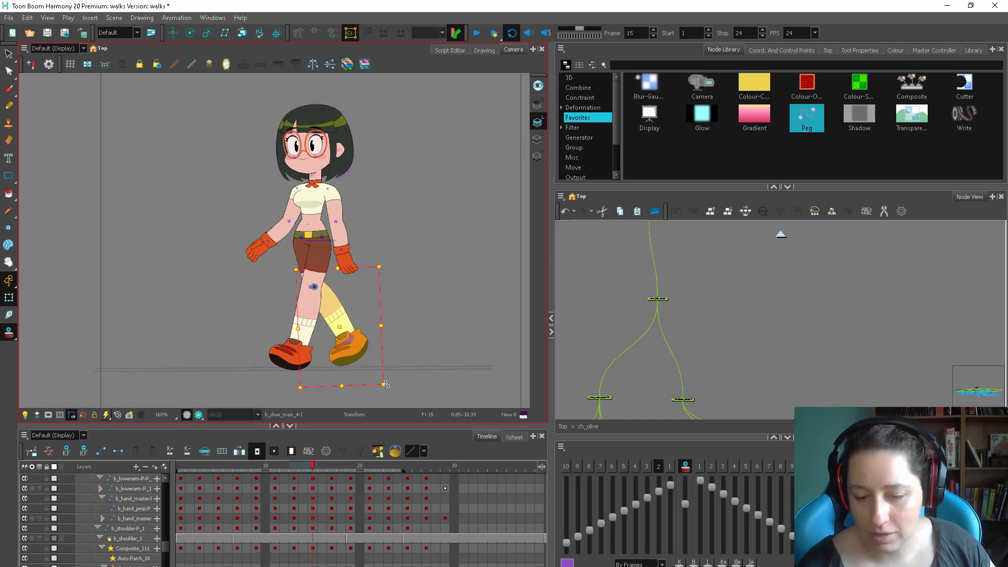
{"action": "left_click", "coordinate": [350, 356]}
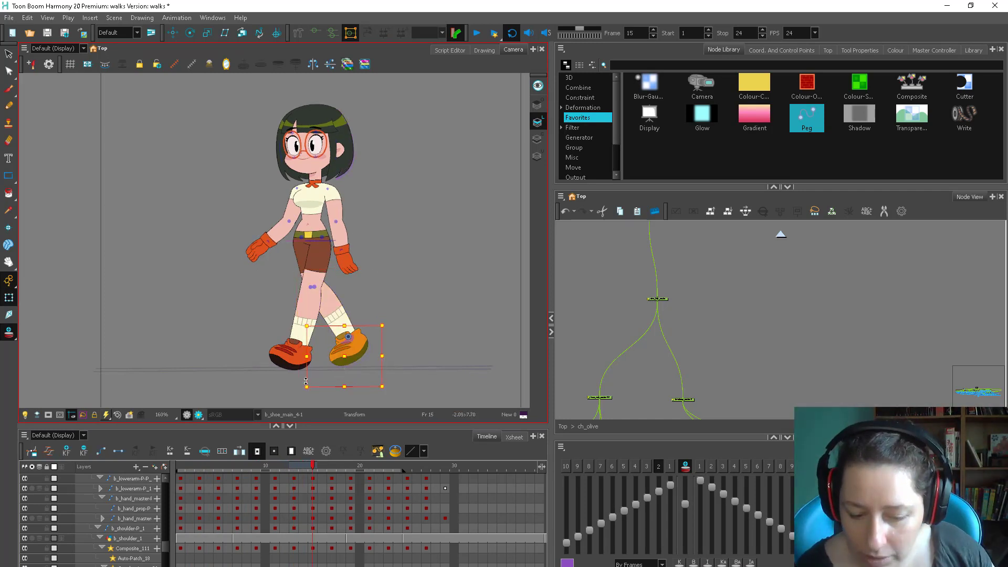
{"action": "left_click_drag", "start_coordinate": [386, 391], "coordinate": [395, 389]}
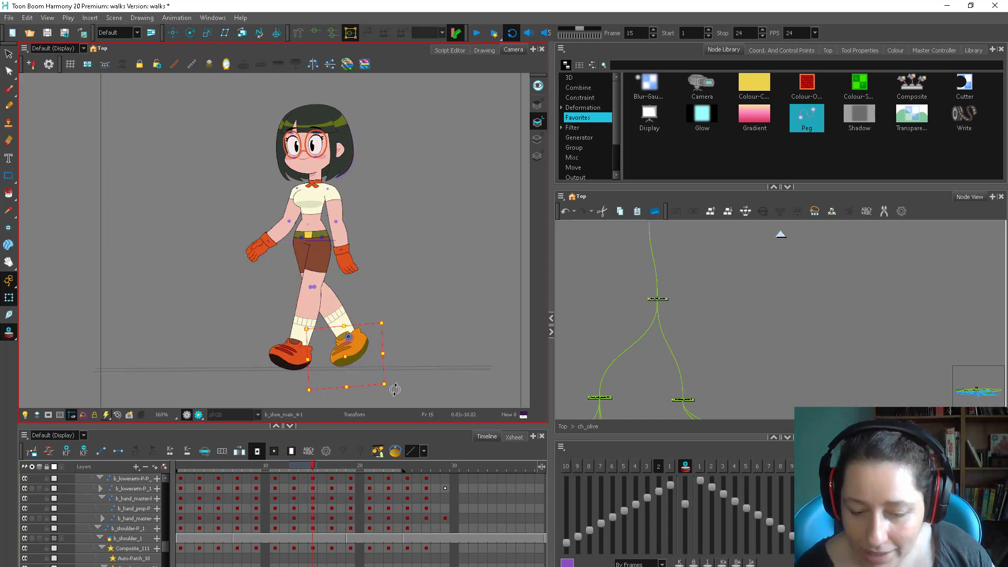
Step: Rotate the far lower leg on frames 17, 19 and 21 to adjust how the foot swings forward
{"action": "key", "text": "period"}
{"action": "key", "text": "period"}
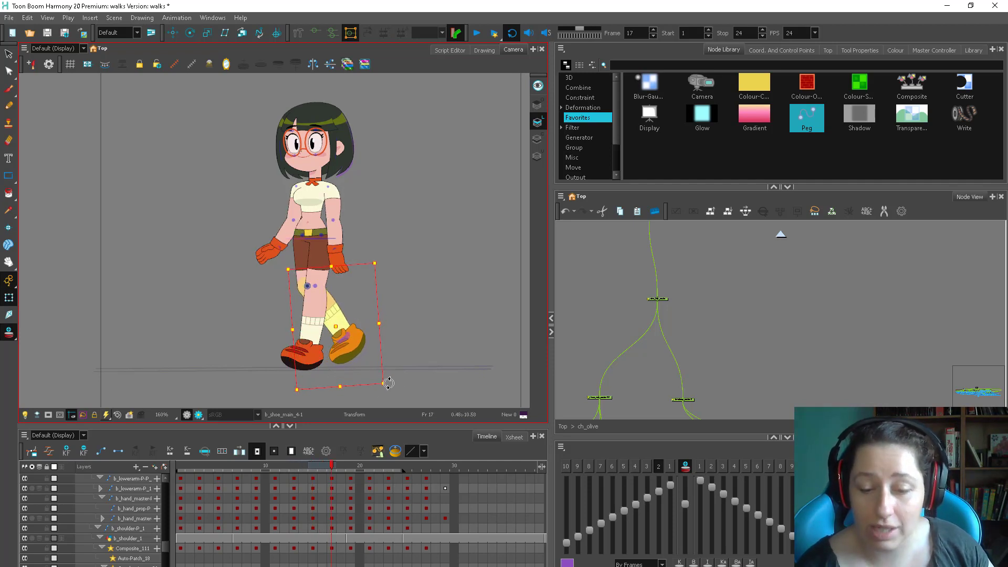
{"action": "key", "text": "period"}
{"action": "key", "text": "period"}
{"action": "left_click_drag", "start_coordinate": [379, 392], "coordinate": [380, 388]}
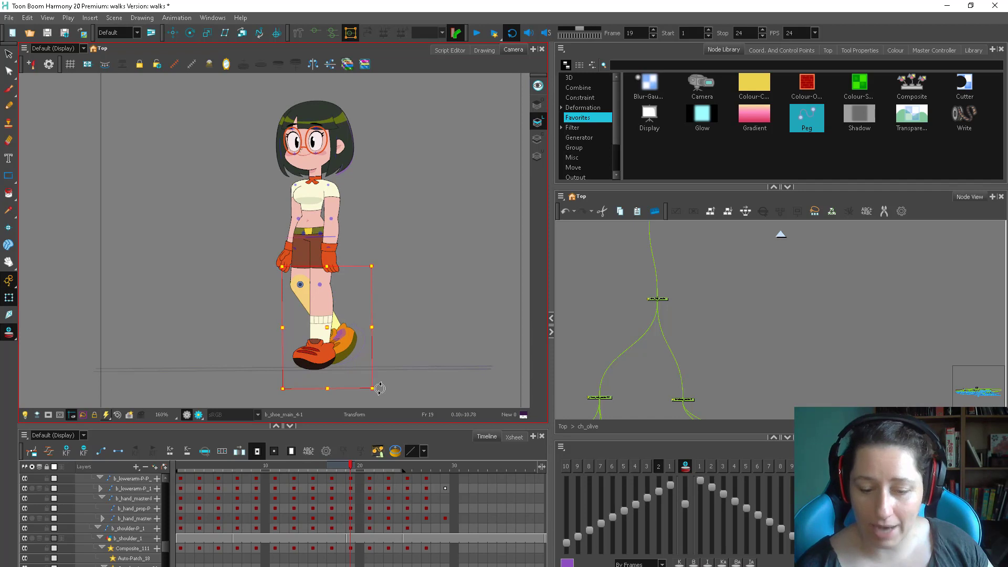
{"action": "key", "text": "period"}
{"action": "key", "text": "period"}
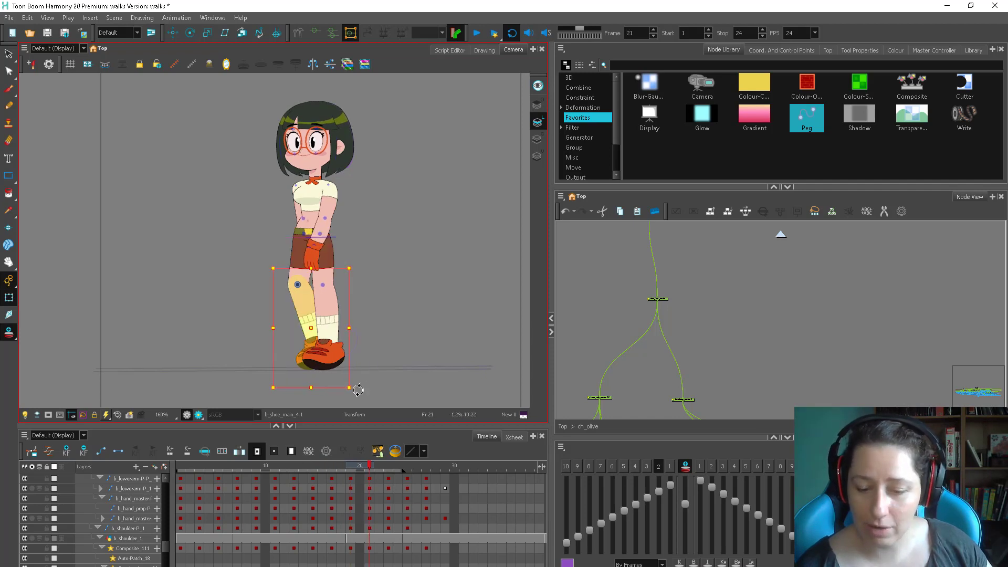
{"action": "left_click_drag", "start_coordinate": [353, 386], "coordinate": [360, 379]}
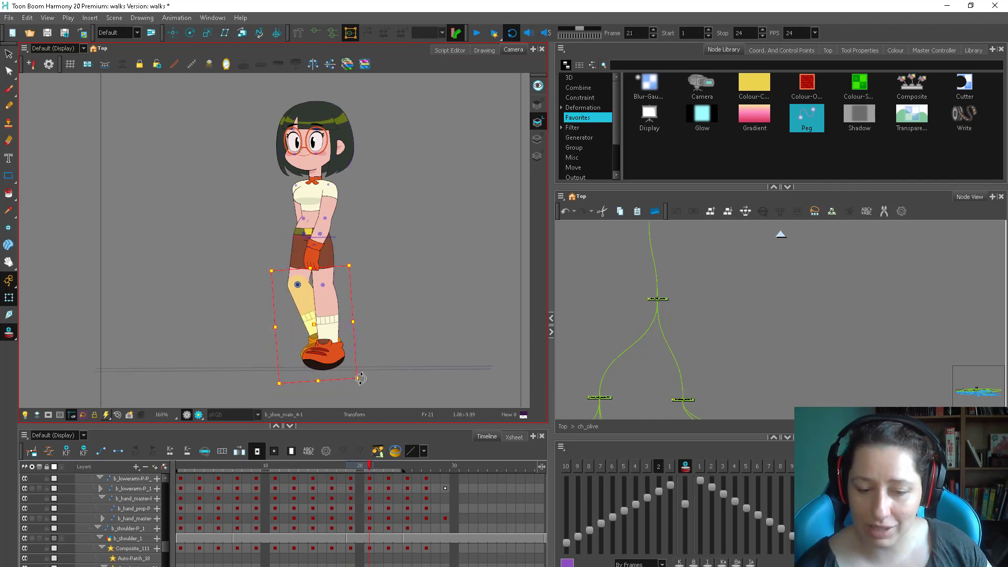
Step: Reselect the far lower leg through its shoe at frame 23 and rotate it on frames 23 and 25
{"action": "key", "text": "period"}
{"action": "key", "text": "period"}
{"action": "left_click", "coordinate": [310, 359]}
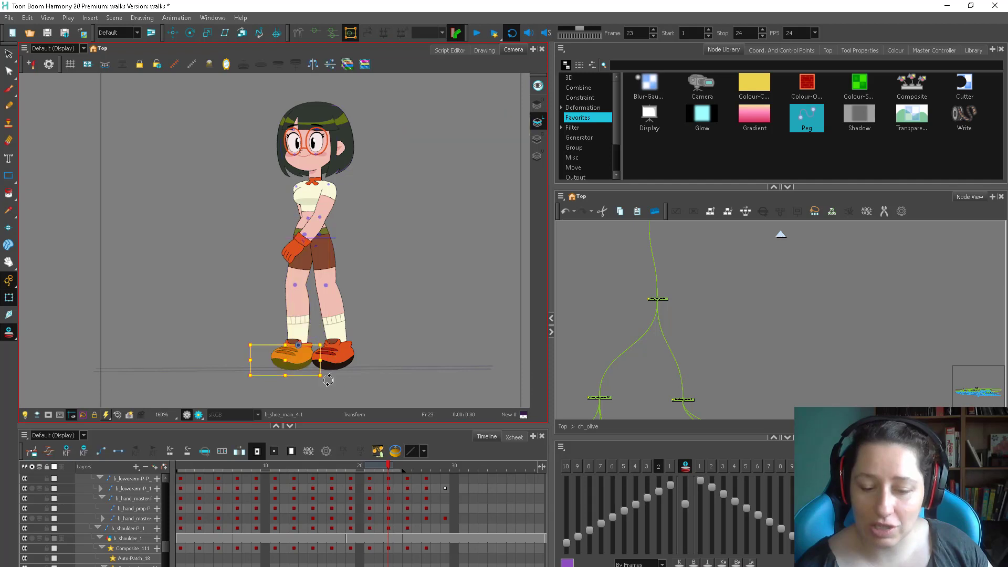
{"action": "key", "text": "b"}
{"action": "key", "text": "b"}
{"action": "left_click_drag", "start_coordinate": [324, 377], "coordinate": [337, 370]}
{"action": "key", "text": "period"}
{"action": "key", "text": "period"}
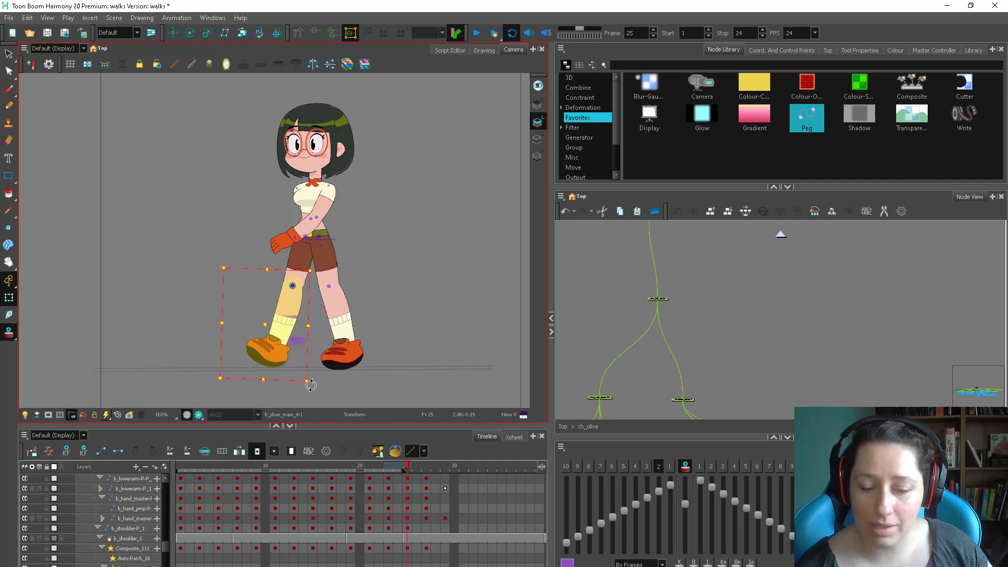
Step: Scrub through the walk cycle from frame 1 to frame 29 to review the leg poses
{"action": "left_click", "coordinate": [177, 469]}
{"action": "left_click_drag", "start_coordinate": [177, 469], "coordinate": [326, 467]}
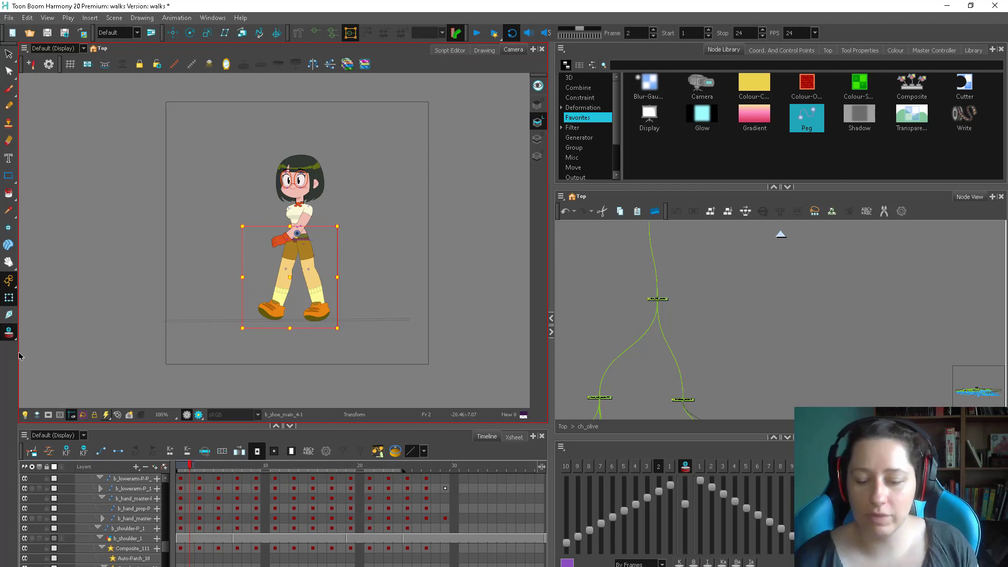
{"action": "left_click_drag", "start_coordinate": [426, 468], "coordinate": [446, 470]}
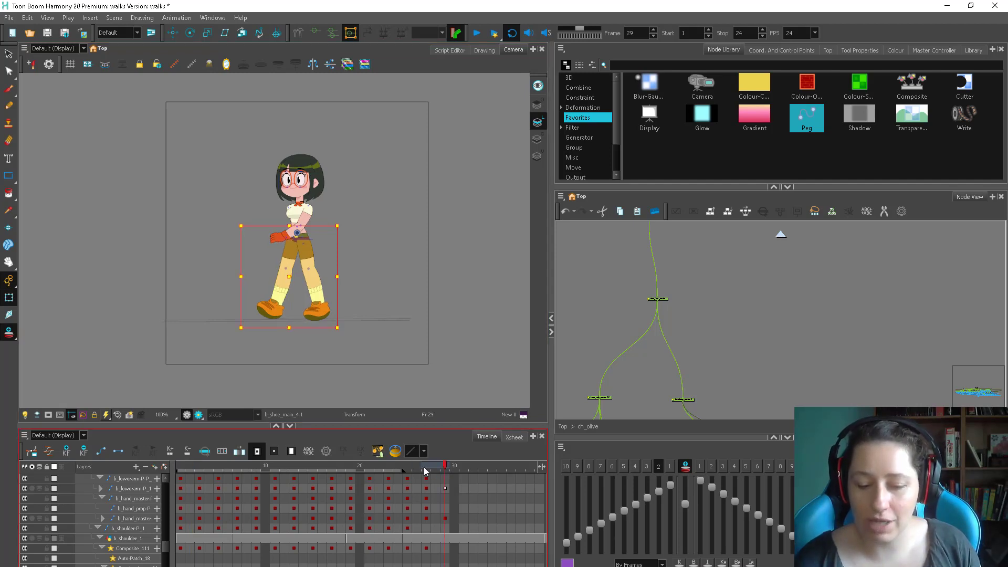
Step: Animate across the onion skin range, extend it over the whole walk cycle, and skew the legs slightly backwards in every pose
{"action": "left_click", "coordinate": [9, 281]}
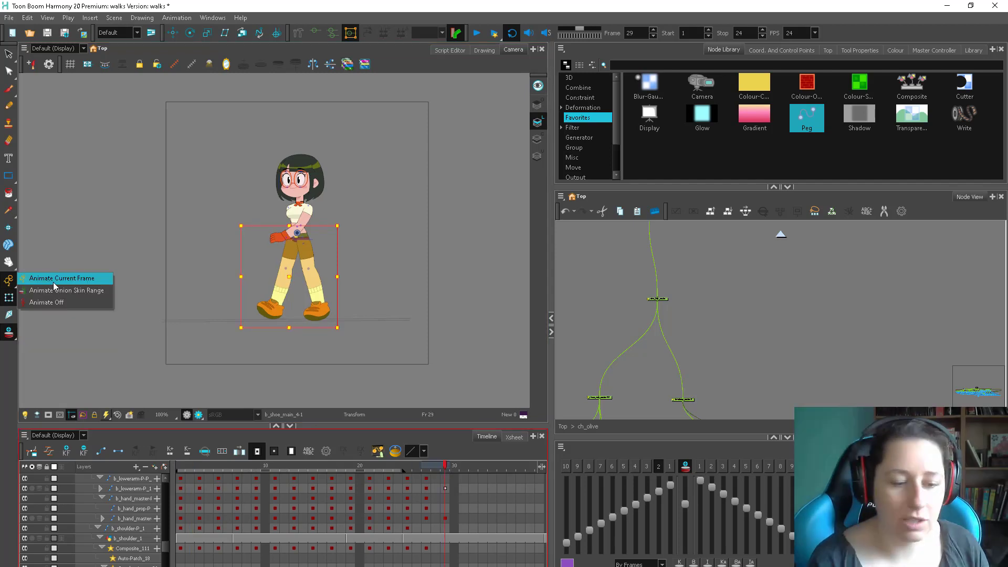
{"action": "left_click", "coordinate": [54, 292]}
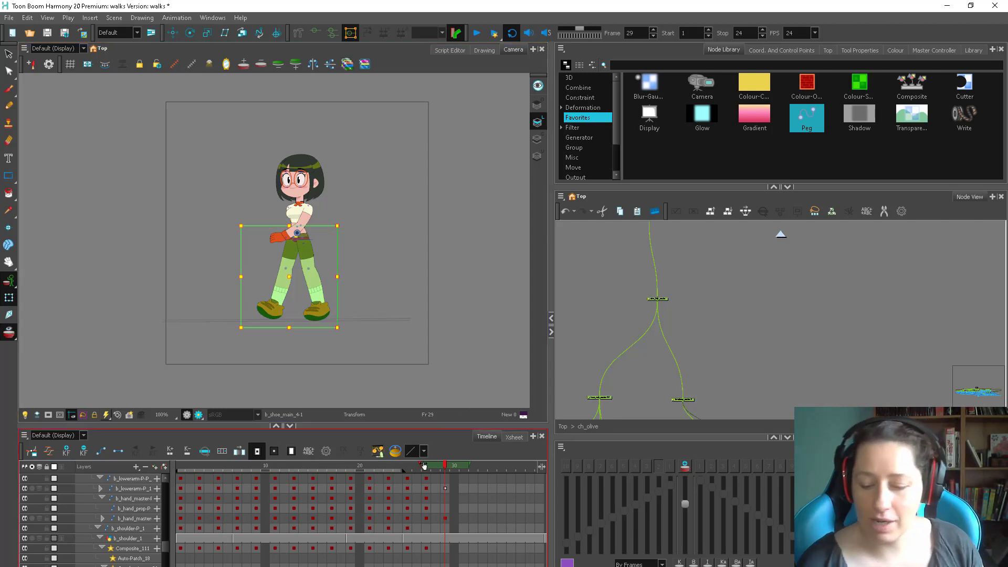
{"action": "left_click_drag", "start_coordinate": [424, 465], "coordinate": [178, 466]}
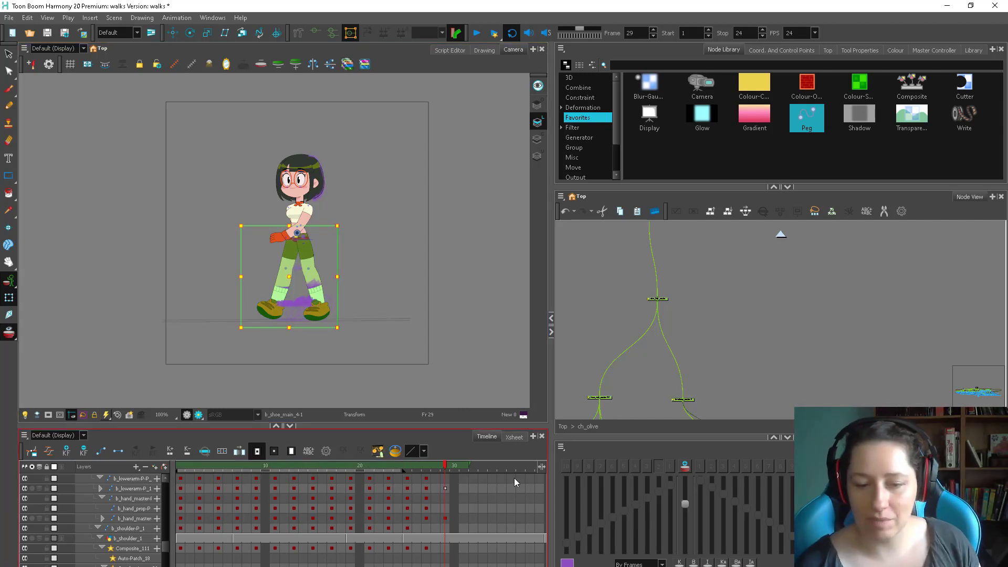
{"action": "left_click_drag", "start_coordinate": [326, 326], "coordinate": [329, 326]}
{"action": "key", "text": "period"}
{"action": "key", "text": "period"}
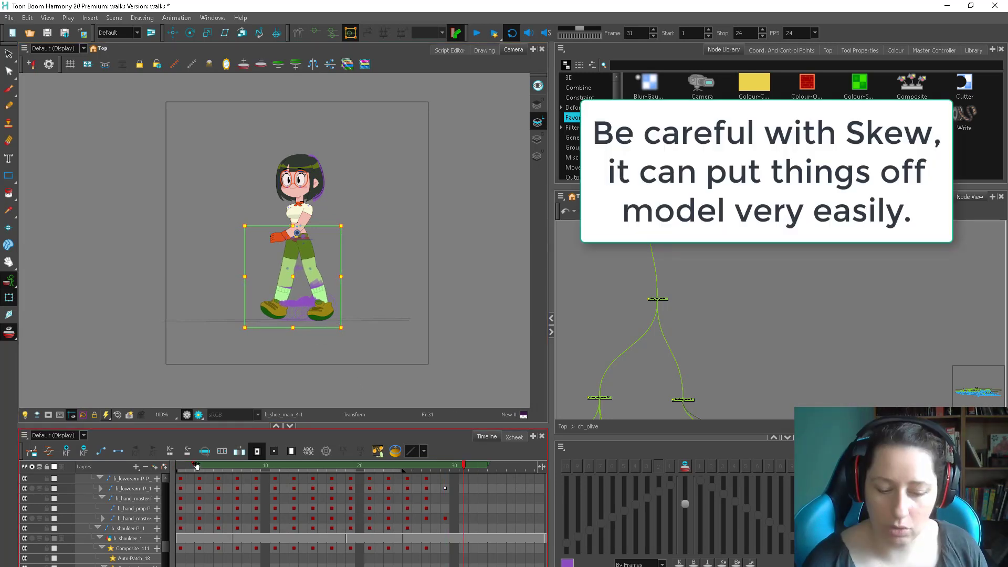
Step: Shrink the onion skin range back to the frames around frame 28, and return to animating only the current frame
{"action": "left_click_drag", "start_coordinate": [196, 466], "coordinate": [443, 464]}
{"action": "left_click", "coordinate": [435, 466]}
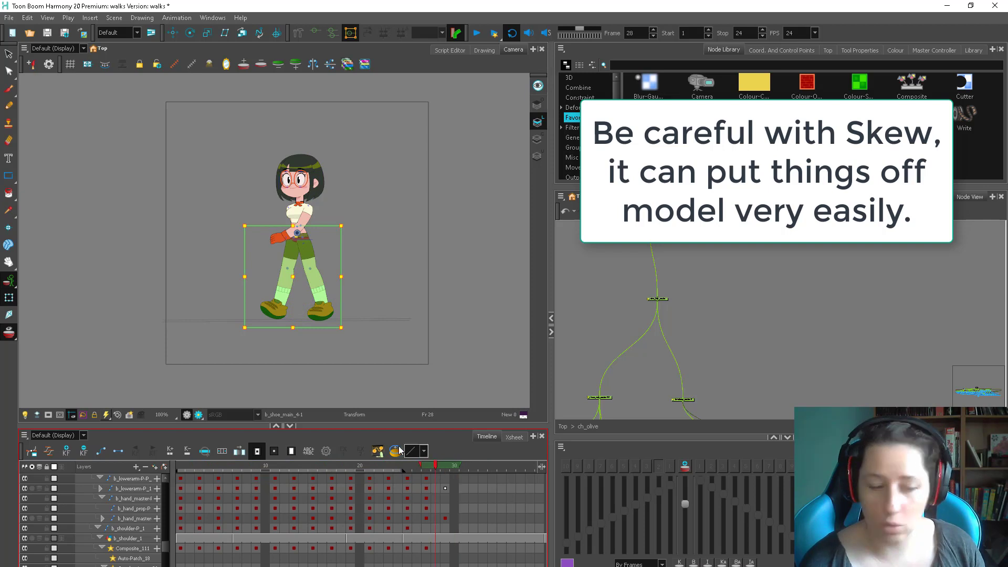
{"action": "left_click", "coordinate": [10, 281]}
{"action": "left_click", "coordinate": [40, 278]}
{"action": "key", "text": "Return"}
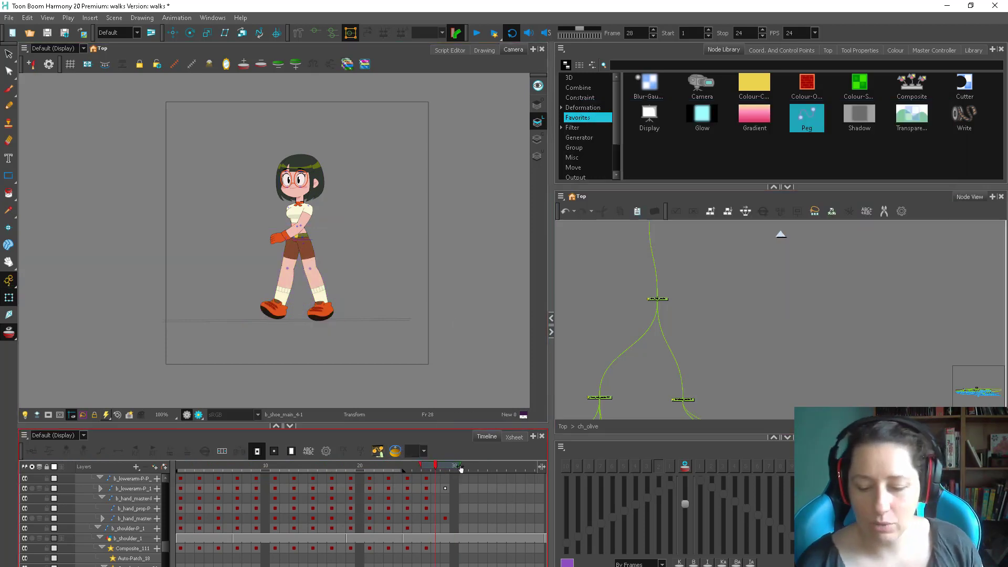
Step: Play the walk cycle on a loop to review the skewed legs
{"action": "left_click", "coordinate": [476, 34]}
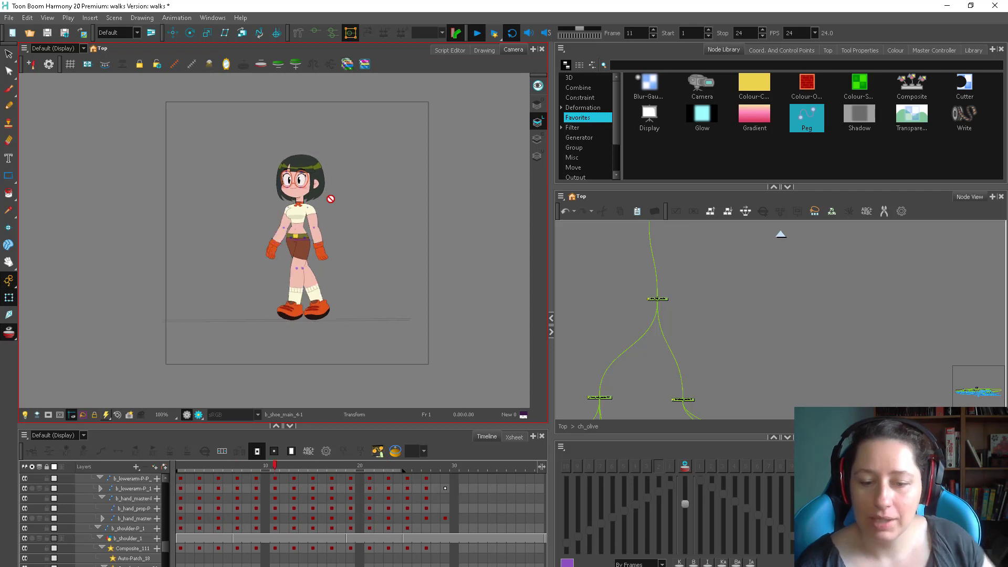
{"action": "scroll", "coordinate": [327, 196], "scroll_direction": "up", "scroll_amount": 2}
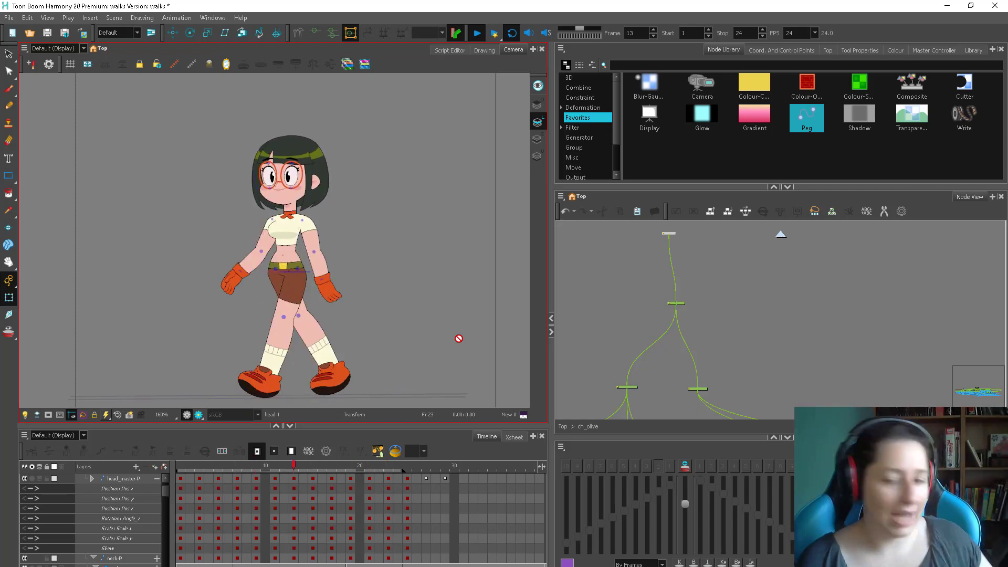
{"action": "left_click", "coordinate": [676, 303]}
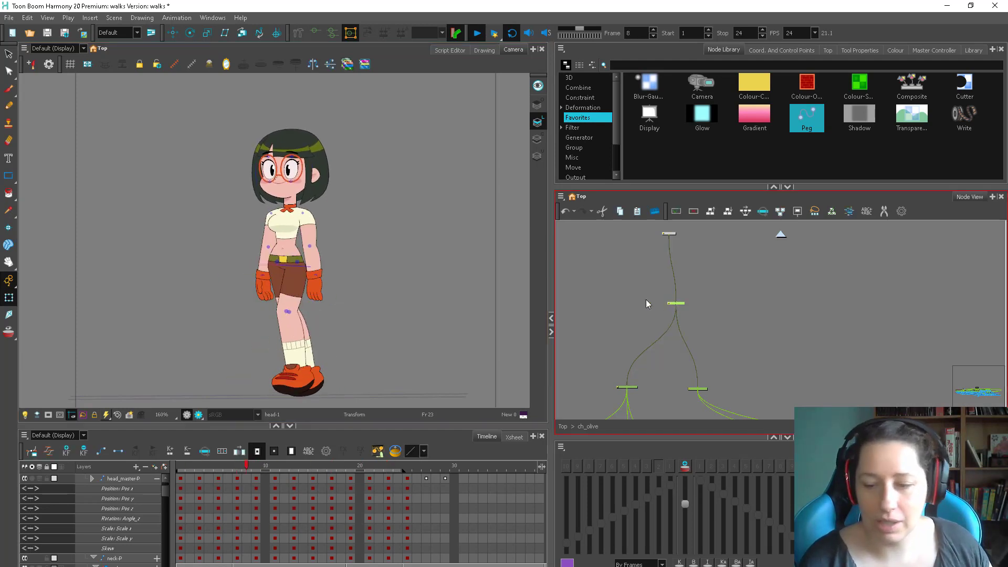
{"action": "key", "text": "space"}
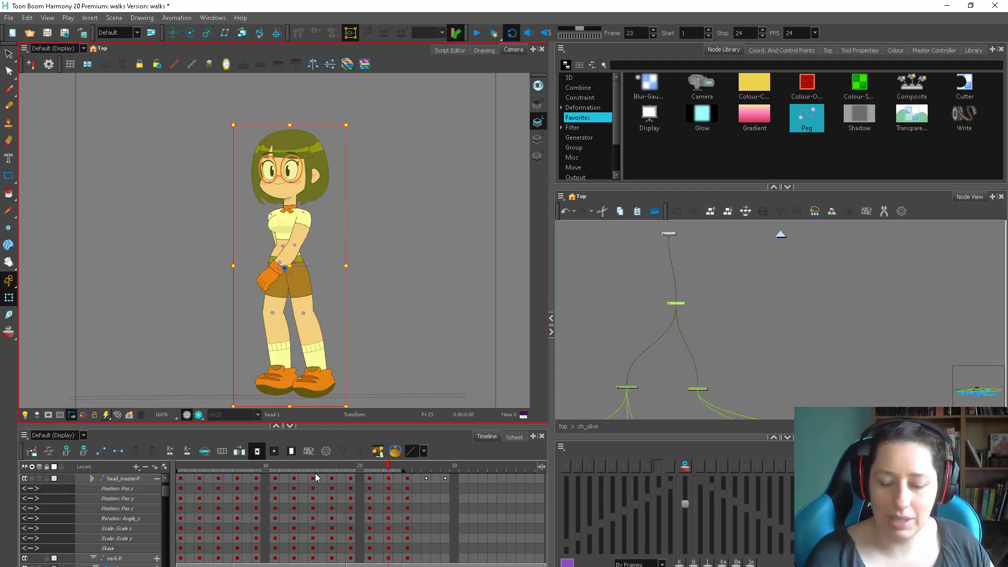
Step: Delete the head_master-P keyframes from frame 2 through frame 30, keeping only the one at frame 1
{"action": "left_click", "coordinate": [415, 479]}
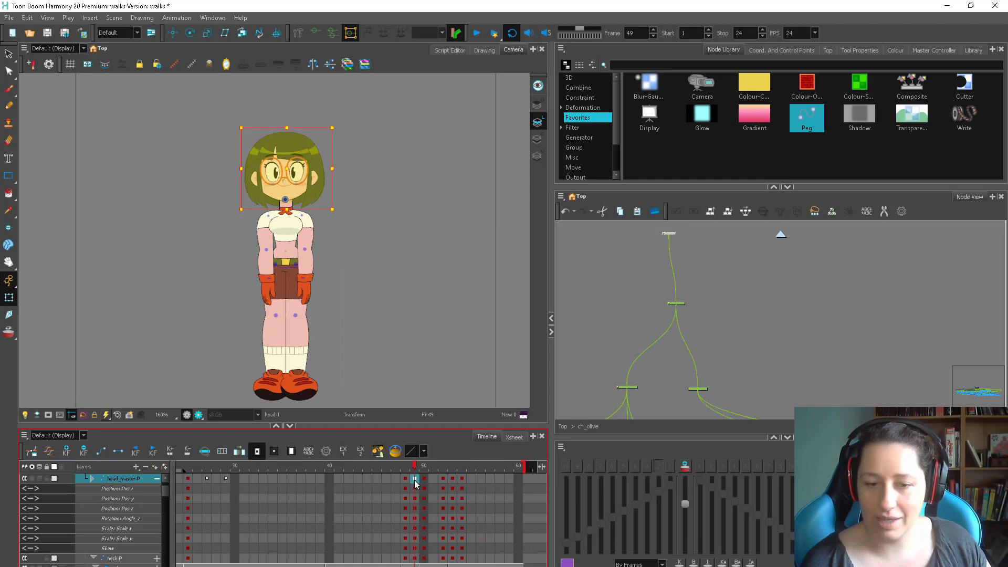
{"action": "scroll", "coordinate": [363, 512], "scroll_direction": "left", "scroll_amount": 5}
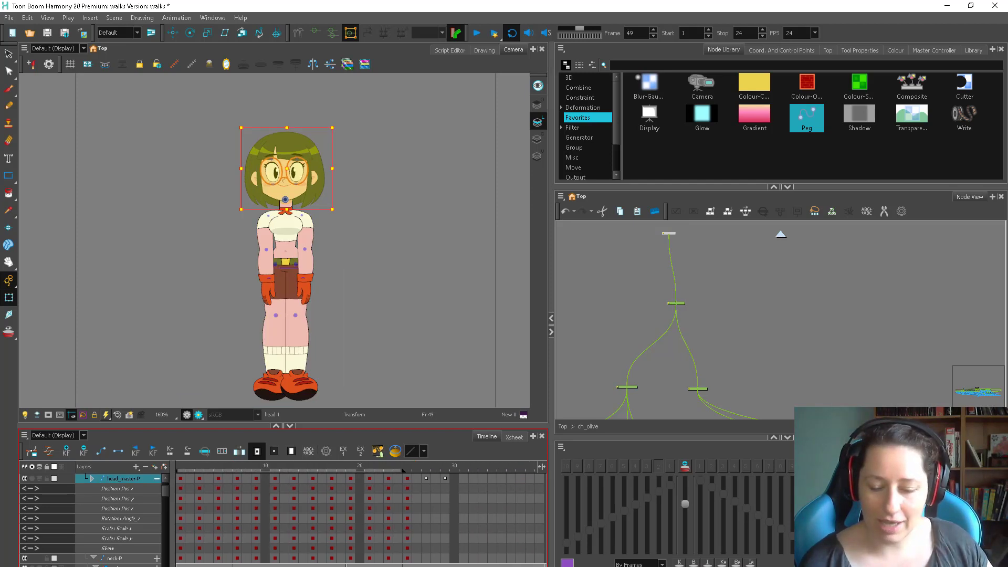
{"action": "left_click", "coordinate": [455, 478], "text": "shift"}
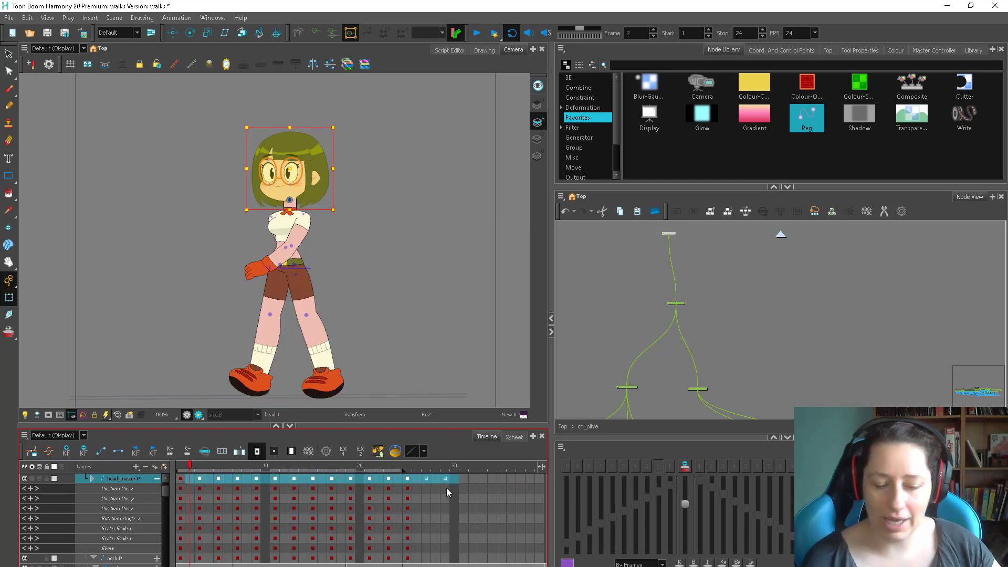
{"action": "key", "text": "Delete"}
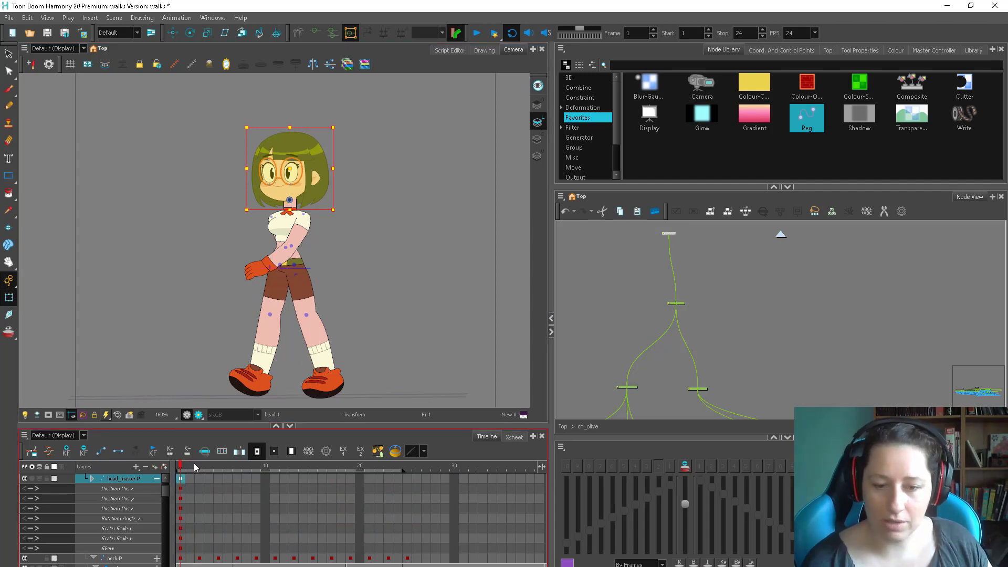
Step: Replace the head pose at frame 1 with the more front-facing pose from the head-turn keyframes near frame 50
{"action": "left_click_drag", "start_coordinate": [194, 465], "coordinate": [112, 466]}
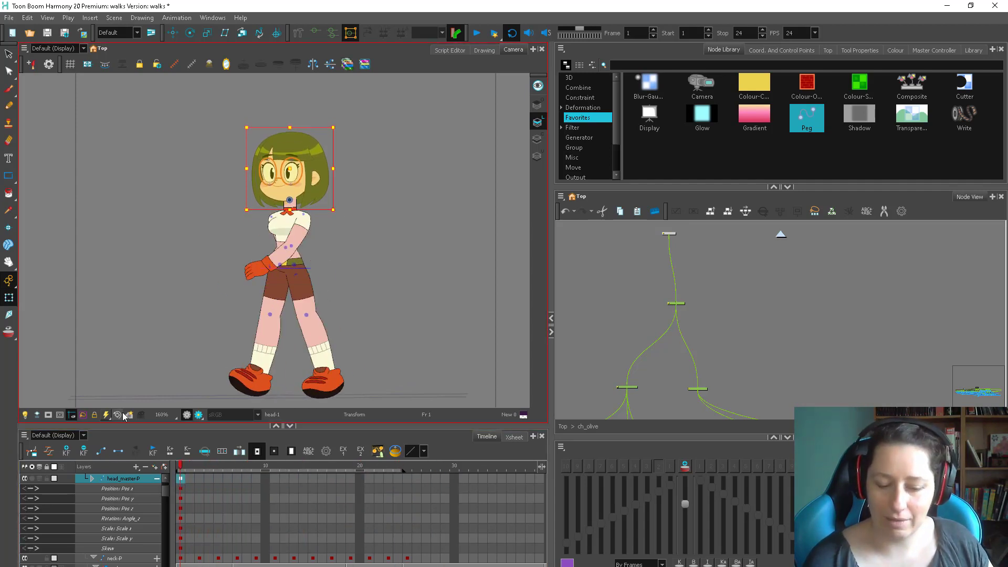
{"action": "scroll", "coordinate": [427, 496], "scroll_direction": "right", "scroll_amount": 5}
{"action": "left_click", "coordinate": [431, 479]}
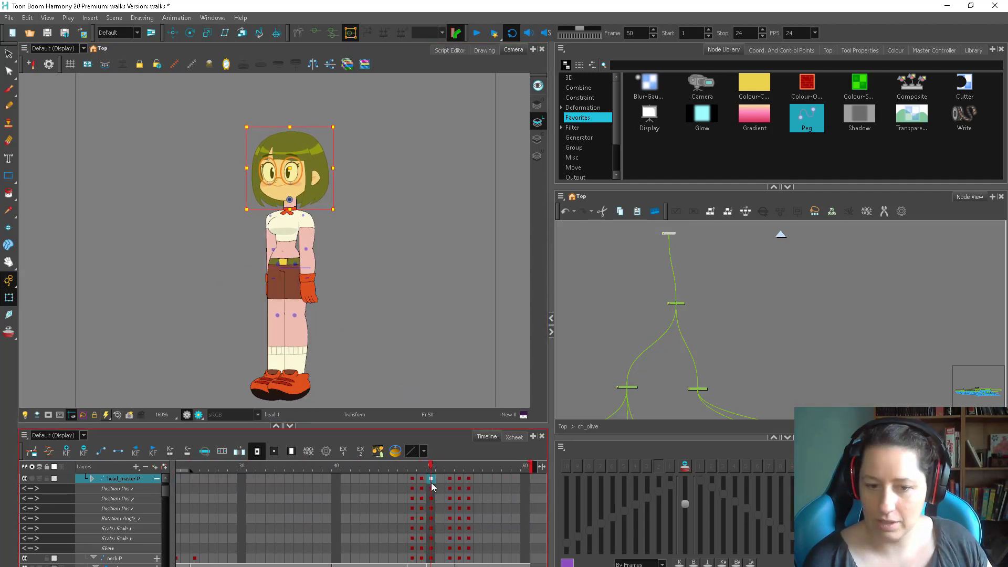
{"action": "left_click", "coordinate": [477, 33]}
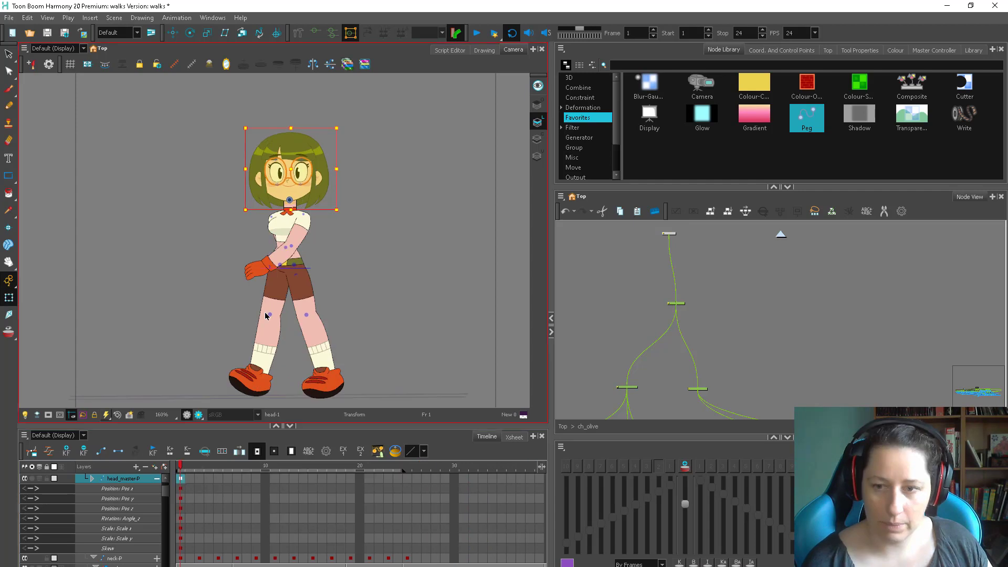
Step: Check that head_master-P has no other keyframes up to frame 29, and play the walk to review the front-facing head
{"action": "left_click", "coordinate": [477, 33]}
{"action": "left_click_drag", "start_coordinate": [190, 479], "coordinate": [446, 481]}
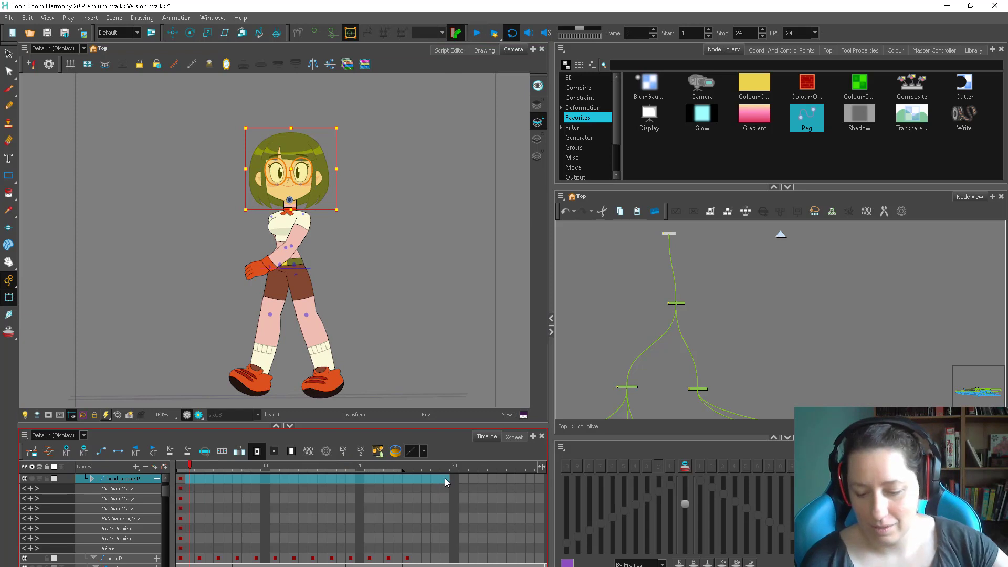
{"action": "left_click", "coordinate": [445, 481]}
{"action": "left_click", "coordinate": [181, 478]}
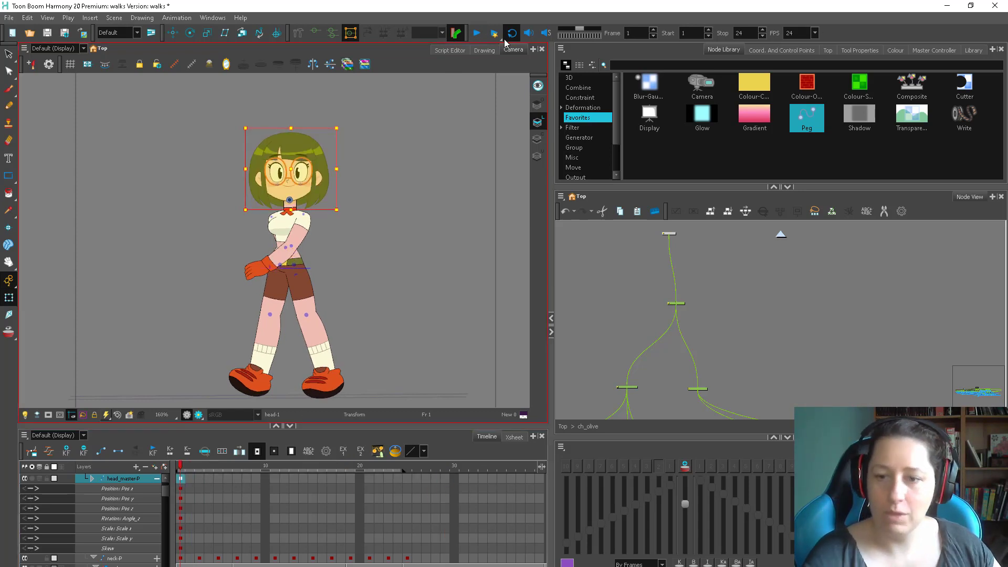
{"action": "left_click", "coordinate": [476, 34]}
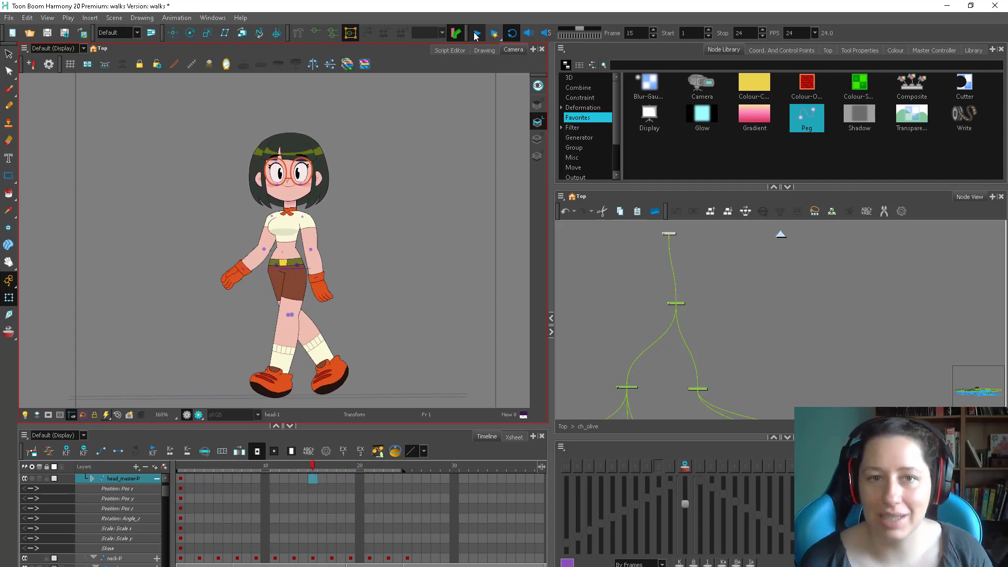
{"action": "left_click", "coordinate": [476, 34]}
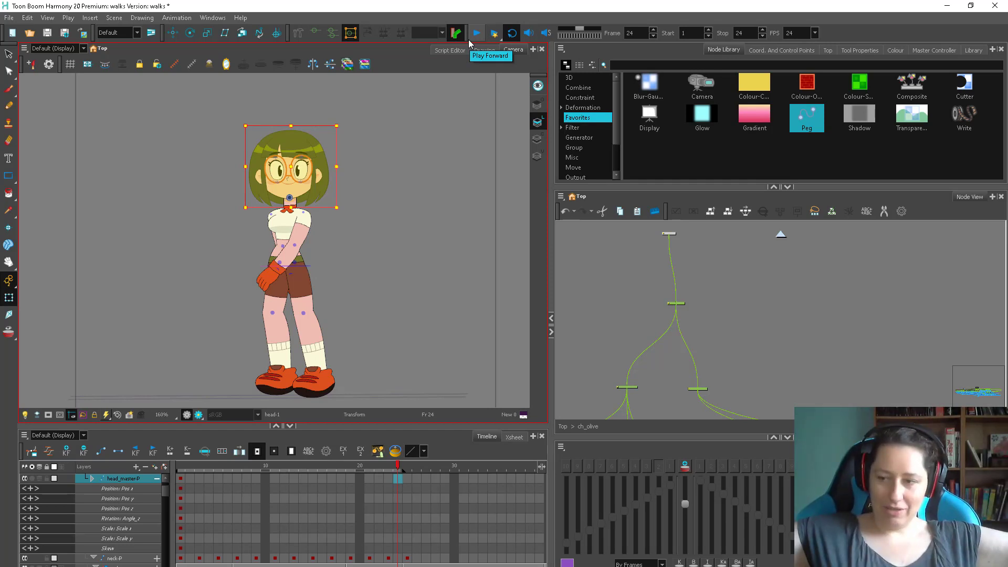
{"action": "left_click", "coordinate": [574, 201]}
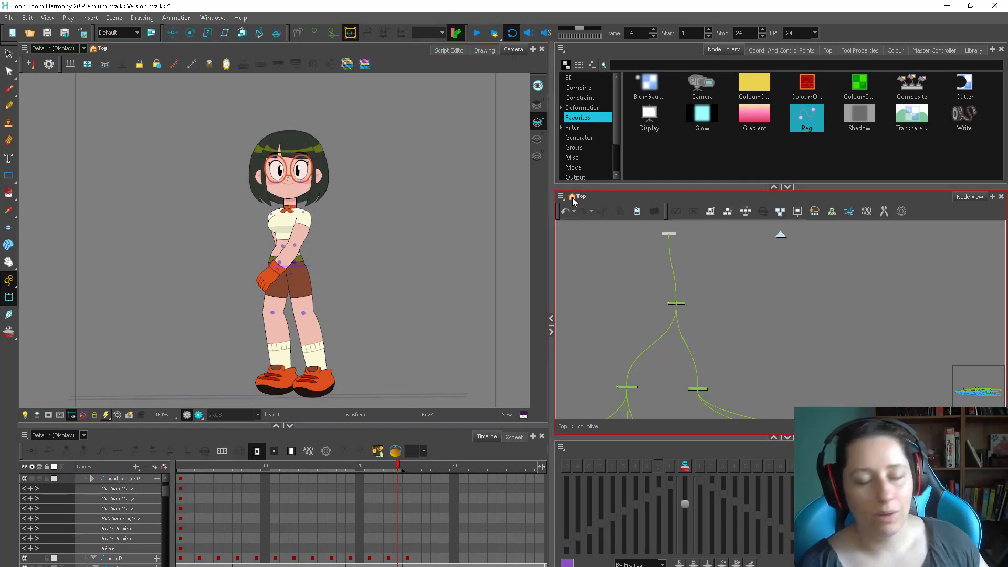